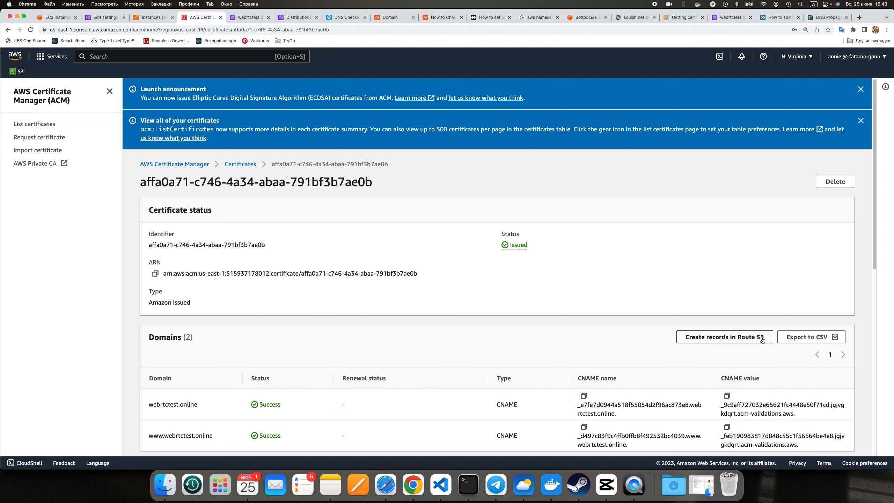
- Try to delete the issued webrtctest.online certificate
left_click(844, 183)
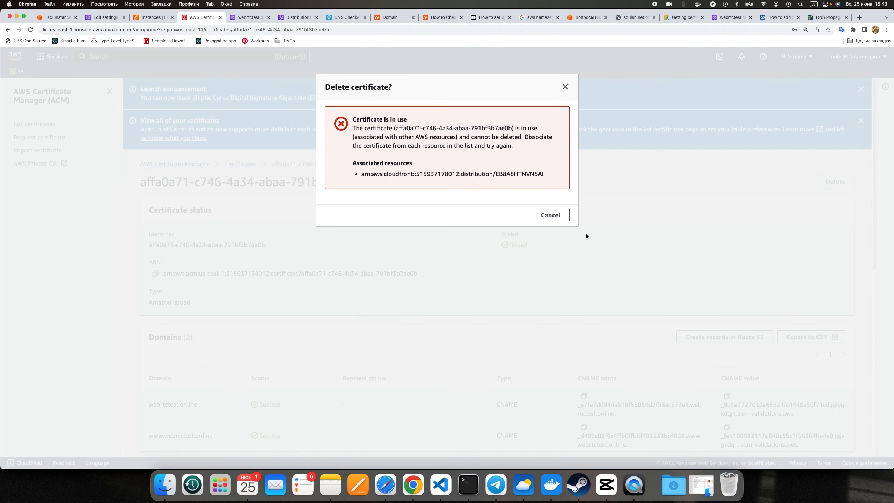
left_click(565, 87)
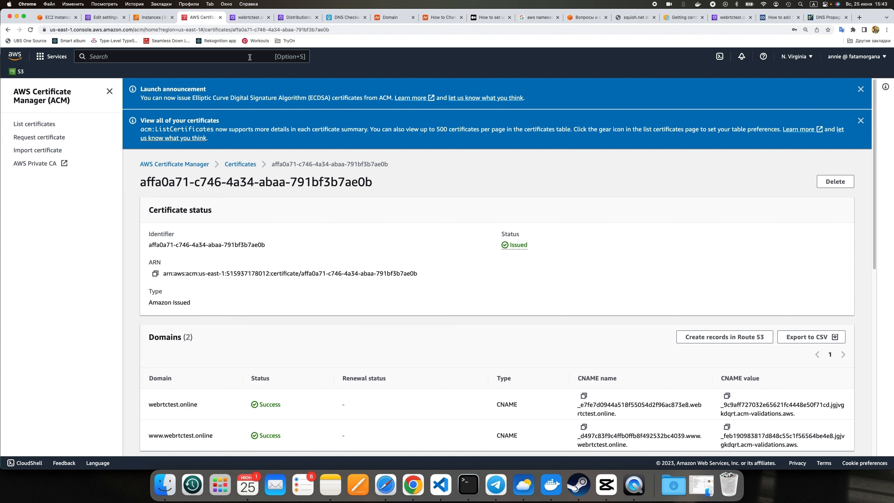
- Set the custom SSL certificate of the webrtctest.online CloudFront distribution to None and save the changes
left_click(260, 16)
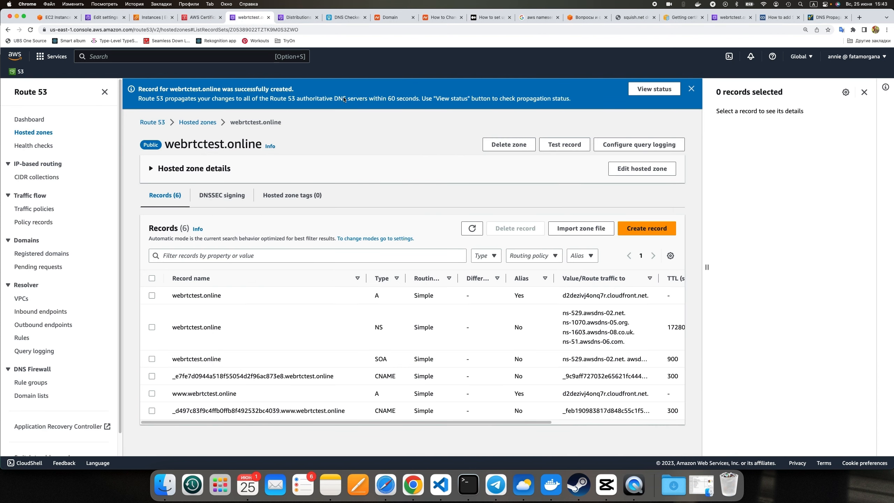
left_click(300, 18)
left_click(101, 177)
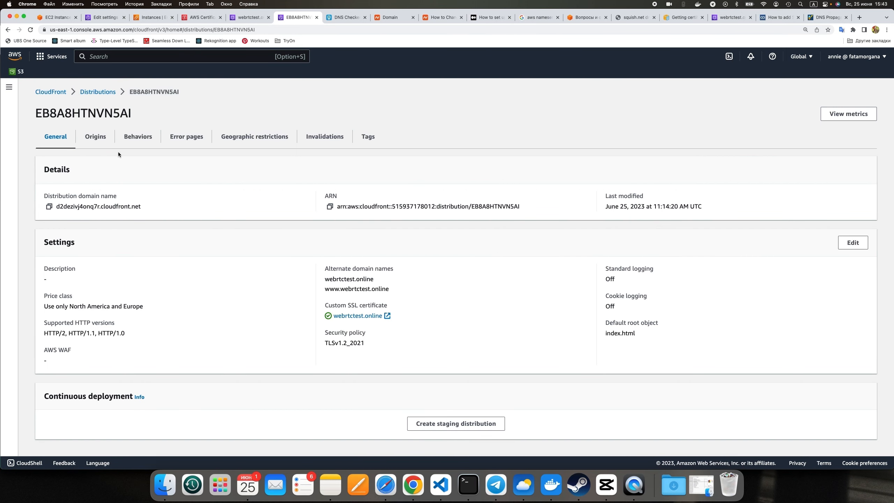
left_click(853, 242)
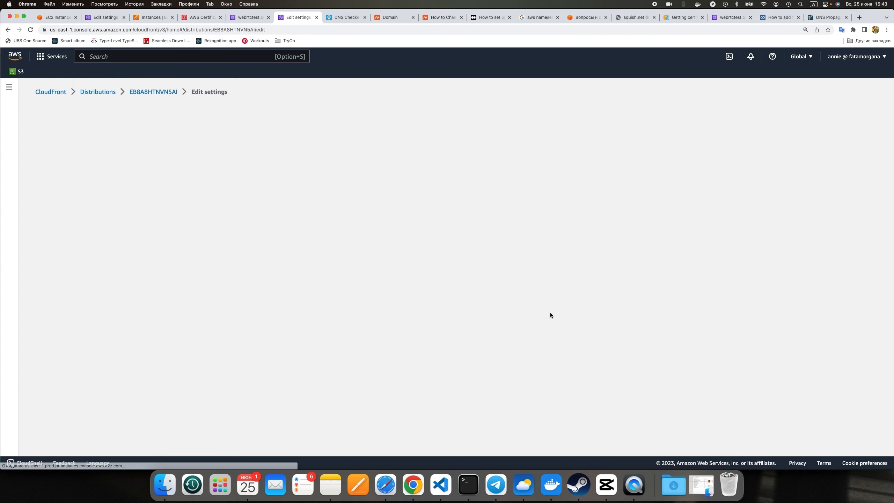
scroll(343, 329, "down", 5)
left_click(282, 218)
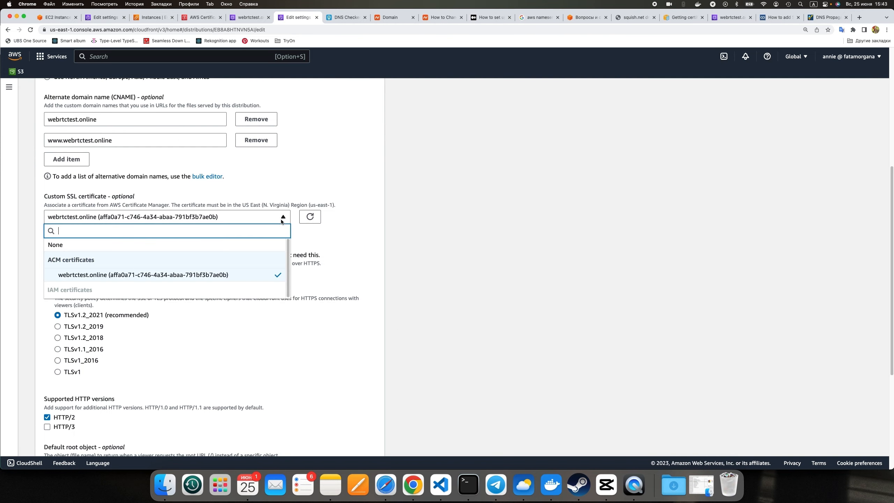
left_click(103, 249)
scroll(327, 325, "down", 2)
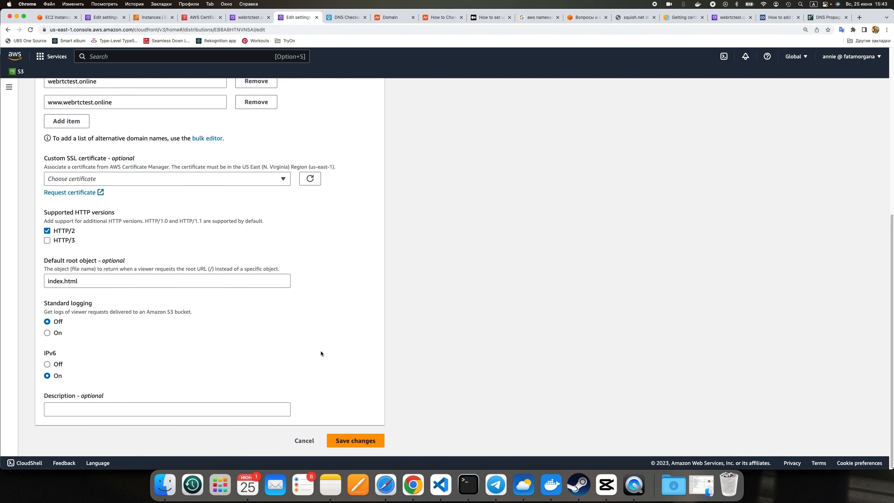
left_click(352, 441)
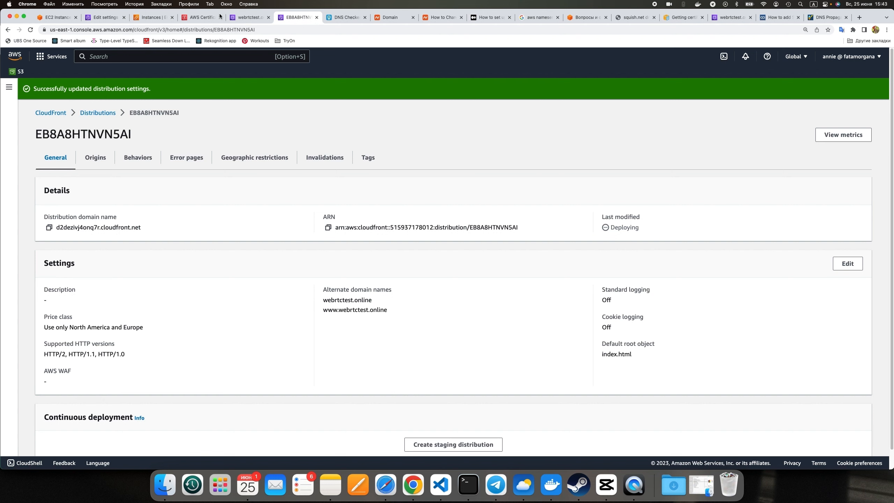
- Delete the webrtctest.online certificate in Certificate Manager, confirming with "delete"
left_click(200, 17)
left_click(834, 182)
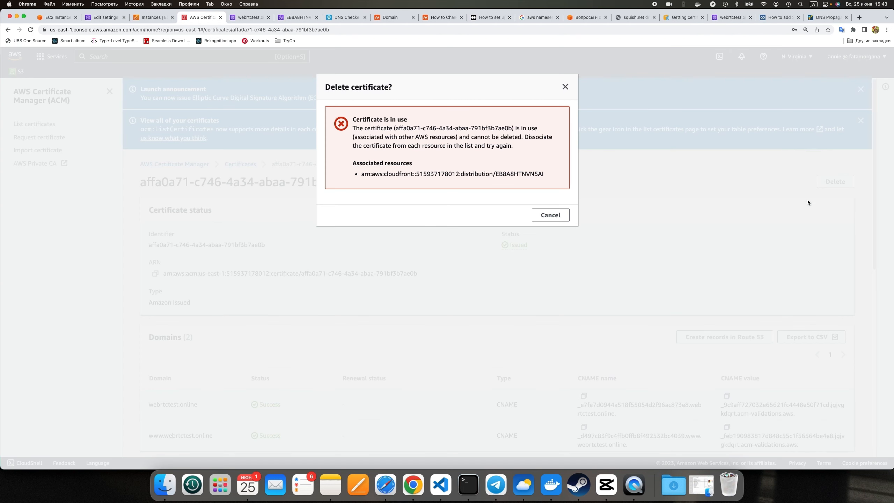
left_click(565, 87)
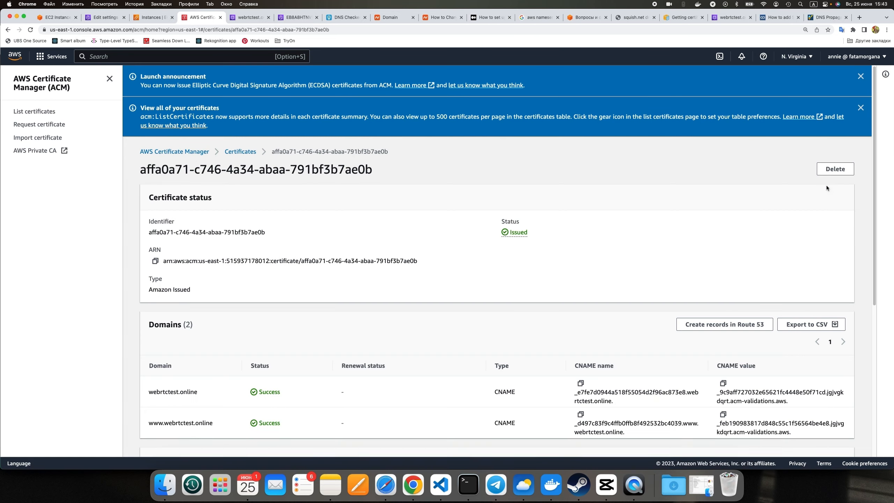
left_click(834, 181)
left_click(459, 153)
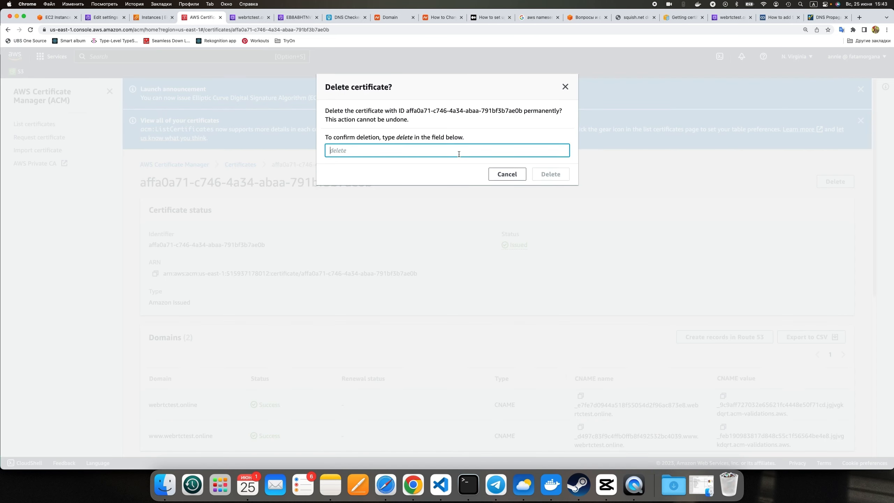
type("delete")
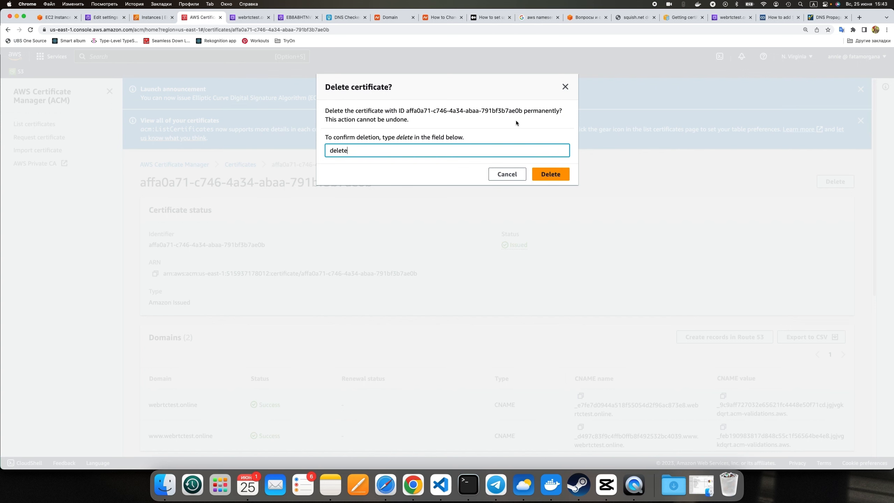
left_click(551, 172)
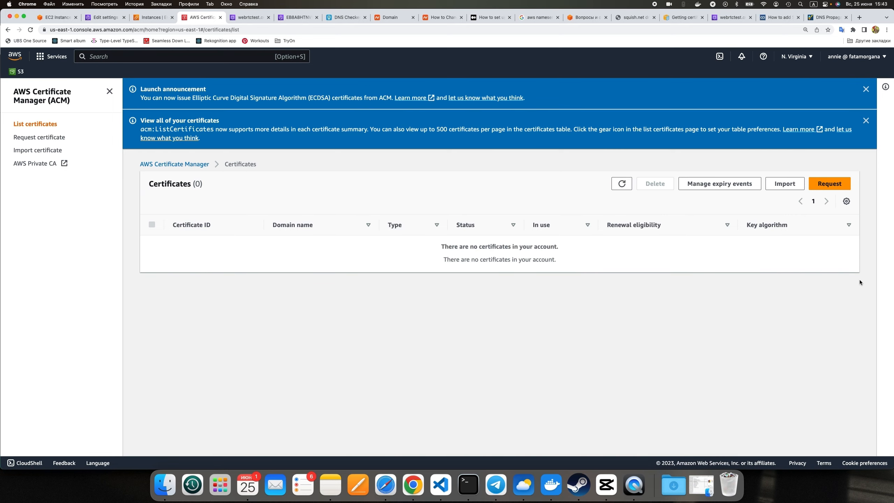
left_click(830, 183)
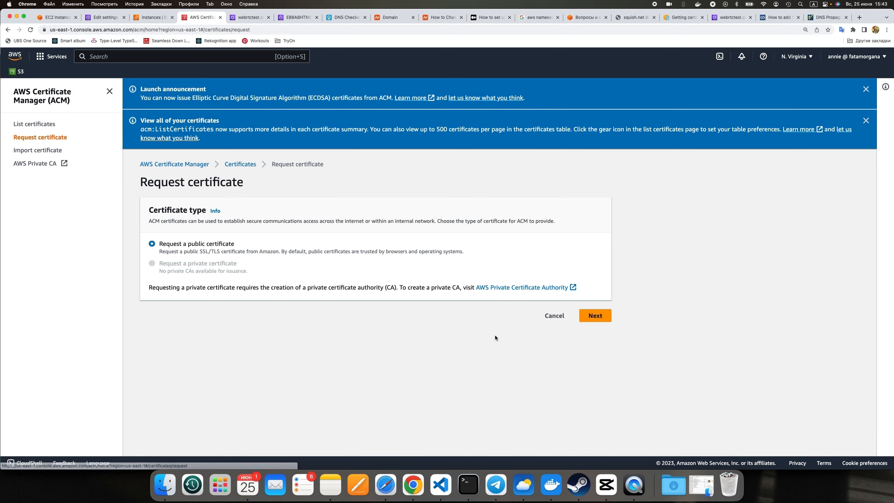
left_click(601, 319)
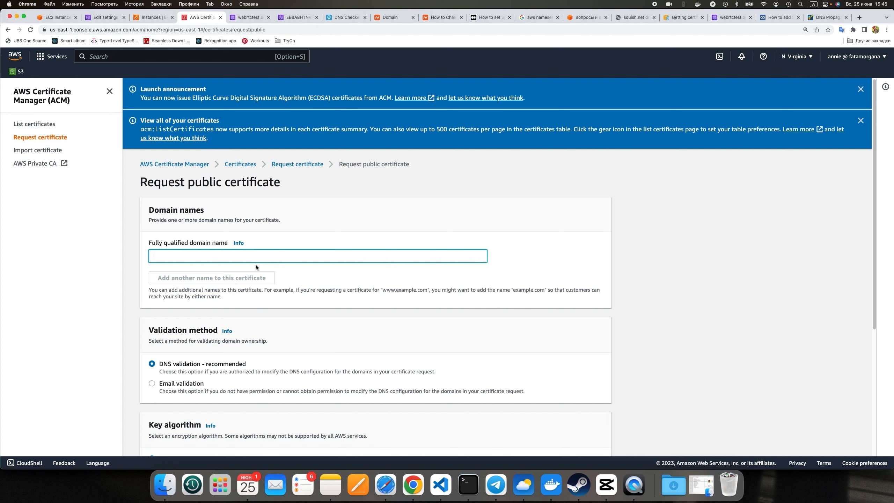
type("peerjs.webrtctest.online")
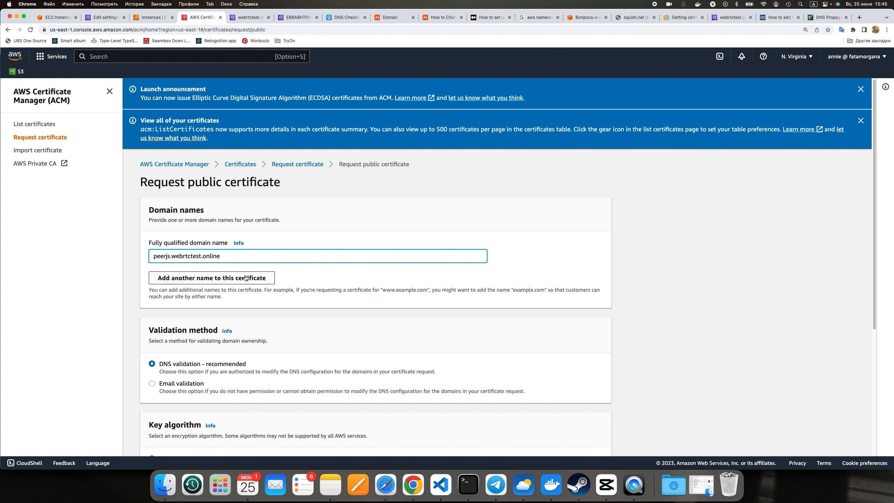
left_click(245, 278)
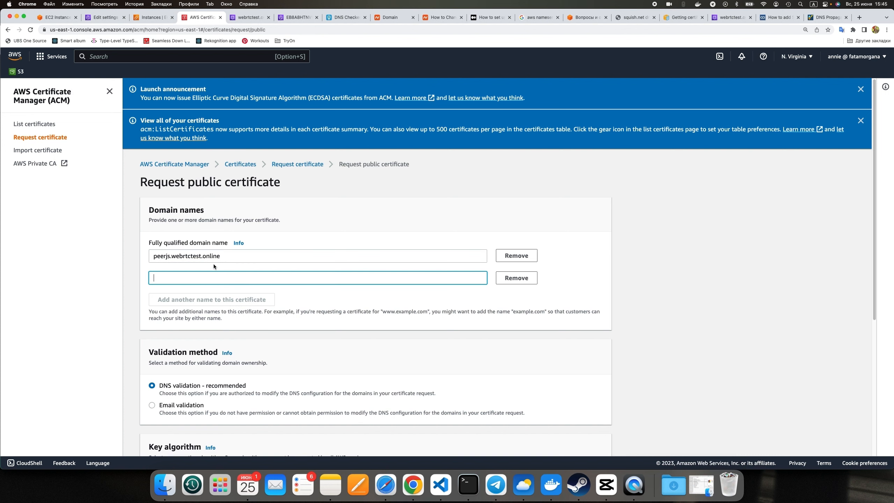
type("peerjs.webrtctest.online")
left_click(154, 279)
type("www.")
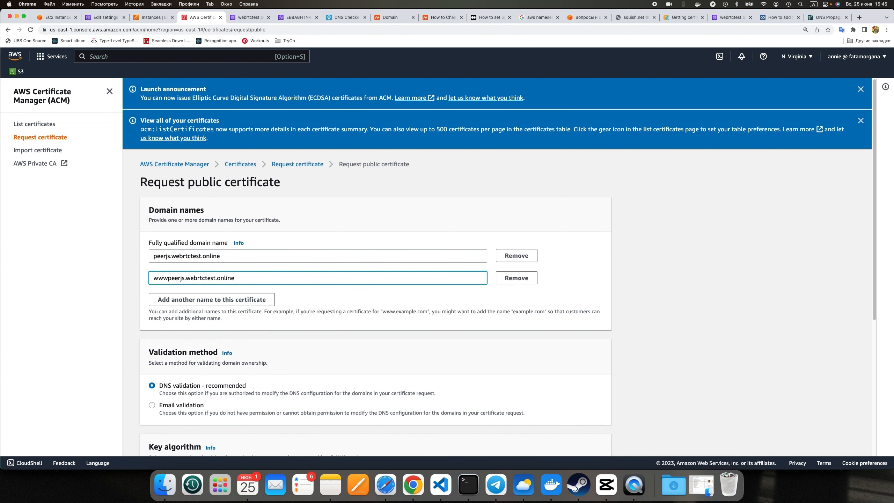
left_click(217, 300)
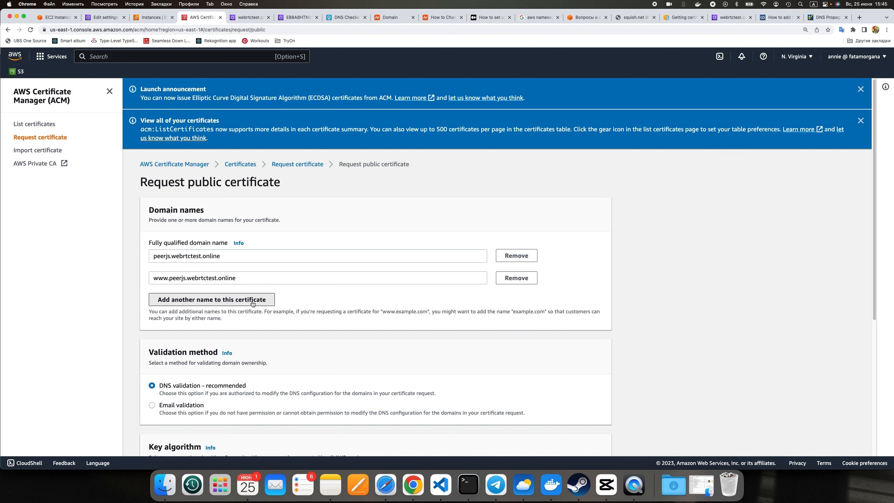
type("peerjs.webrtctest.online")
double_click(160, 299)
type("ws")
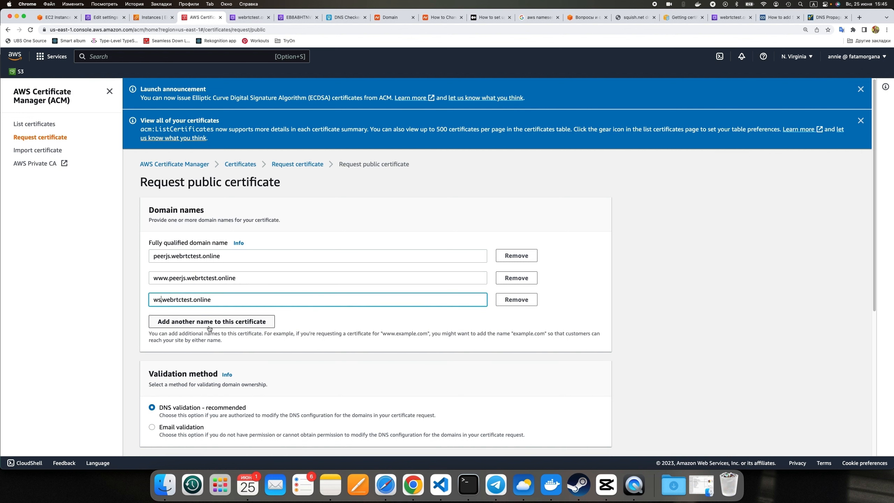
left_click(208, 322)
type("www.")
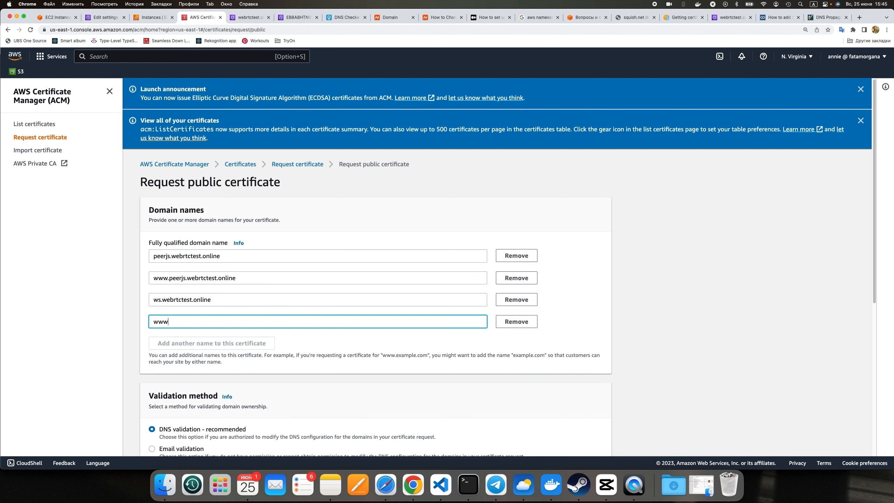
type("peerjs.webrtctest.online")
double_click(177, 322)
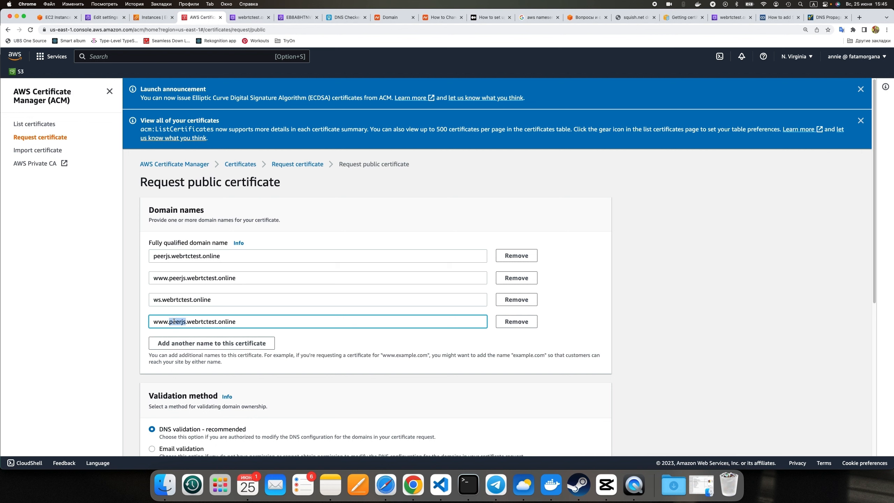
type("ws")
left_click(189, 343)
left_click(189, 342)
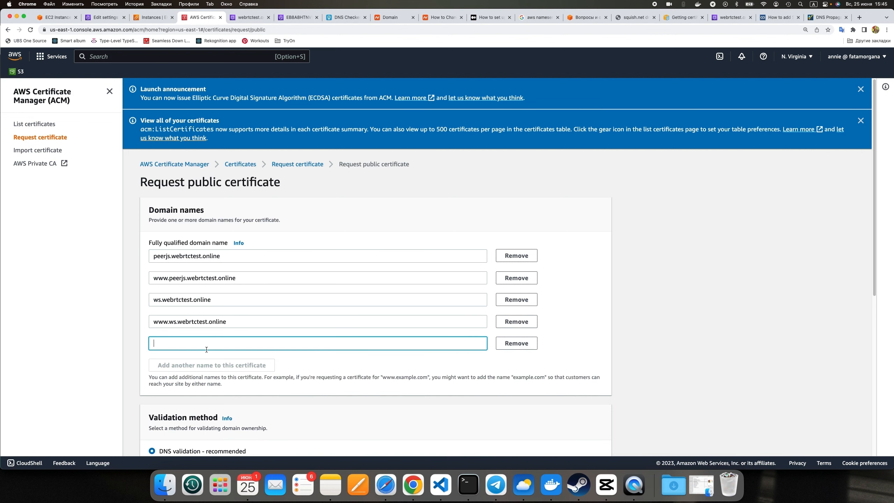
type("peerjs.webrtctest.online")
double_click(166, 343)
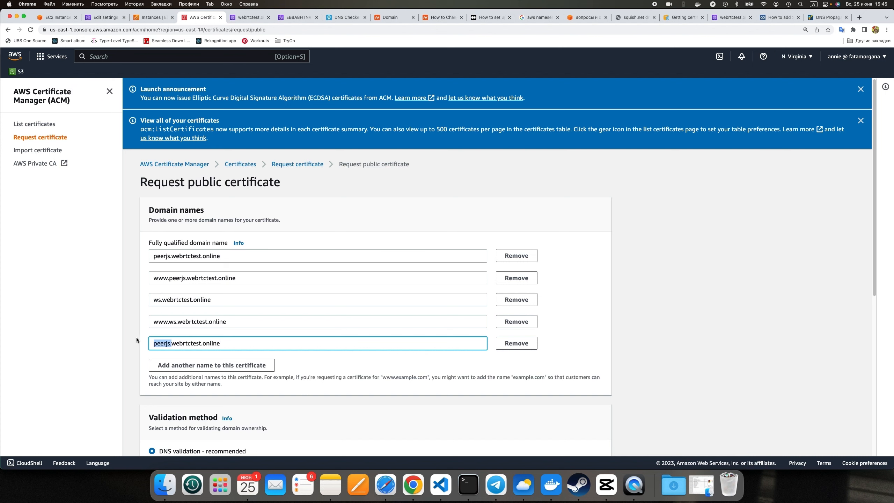
key("Delete")
key("Delete")
left_click(187, 366)
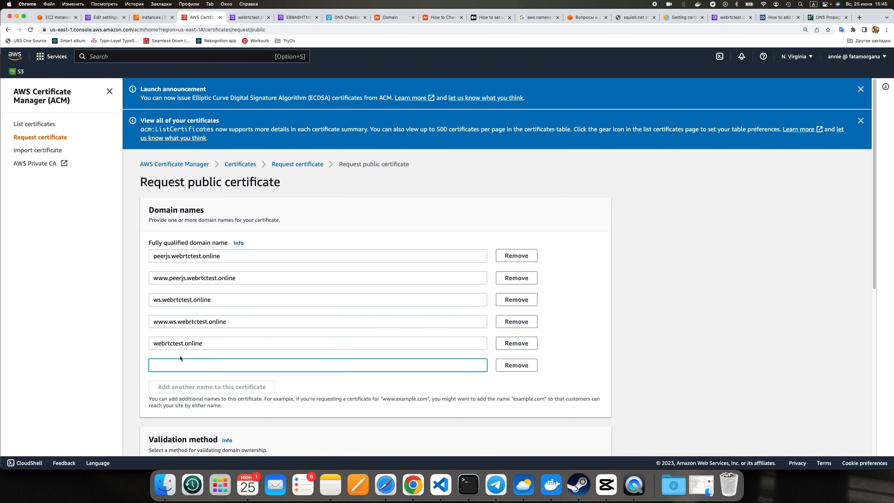
type("peerjs.webrtctest.online")
double_click(161, 367)
key("Delete")
key("Delete")
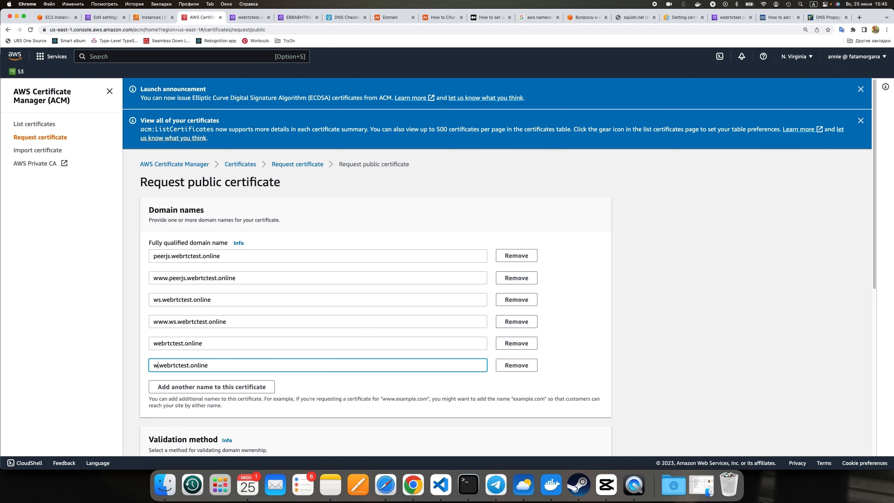
type("www.")
- Review the request and submit it with DNS validation and the RSA 2048 key algorithm
scroll(297, 363, "down", 3)
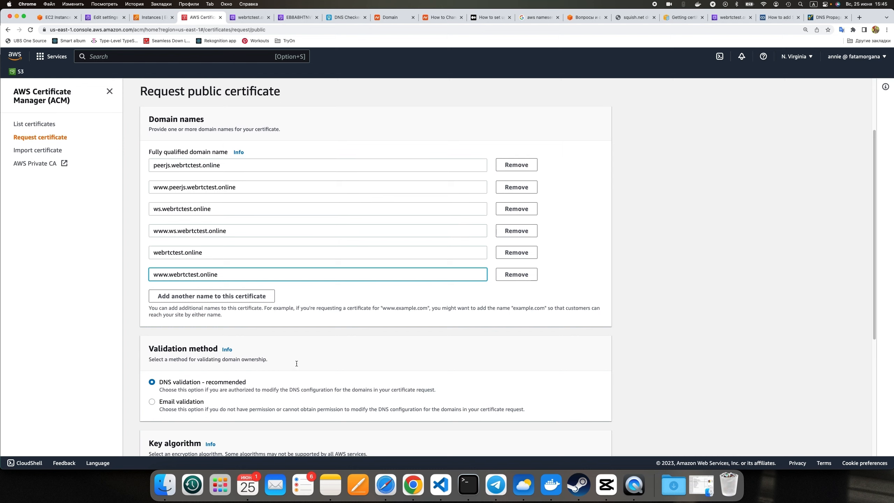
left_click(218, 389)
scroll(408, 388, "down", 7)
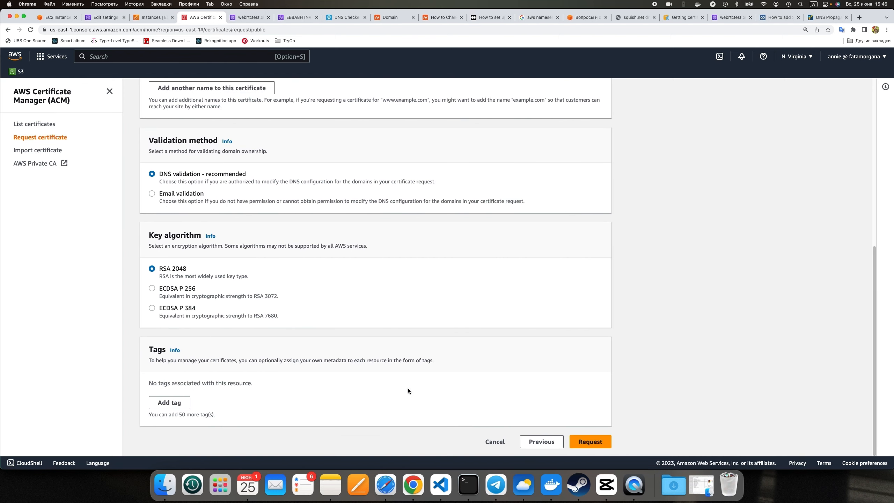
scroll(408, 386, "up", 13)
scroll(408, 386, "down", 13)
left_click(596, 442)
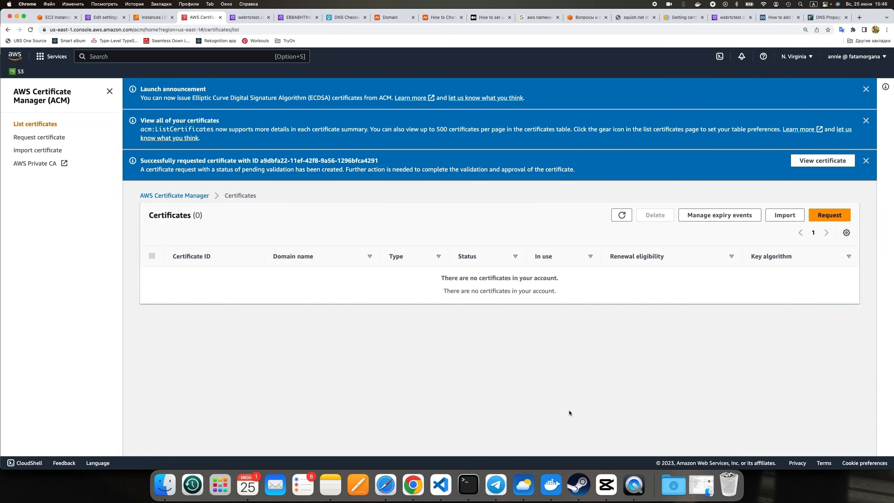
- Open the newly requested certificate and create Route 53 DNS validation records for all six of its domains
key("super+r")
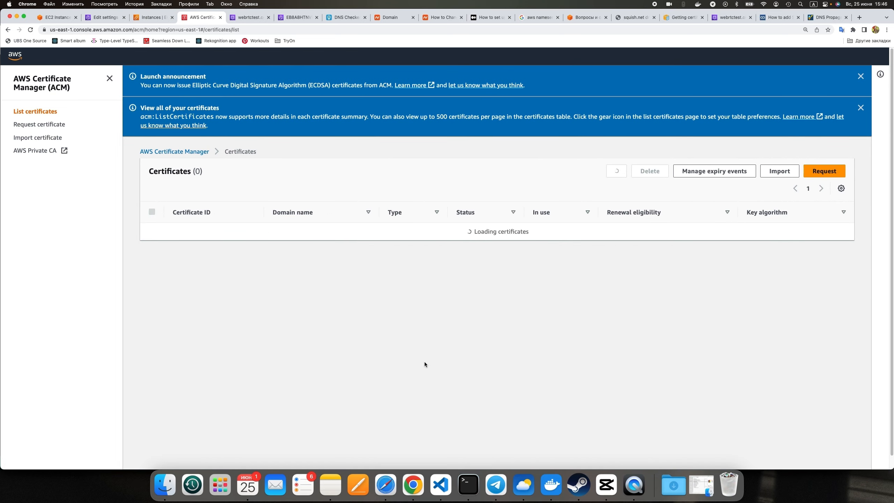
left_click(246, 251)
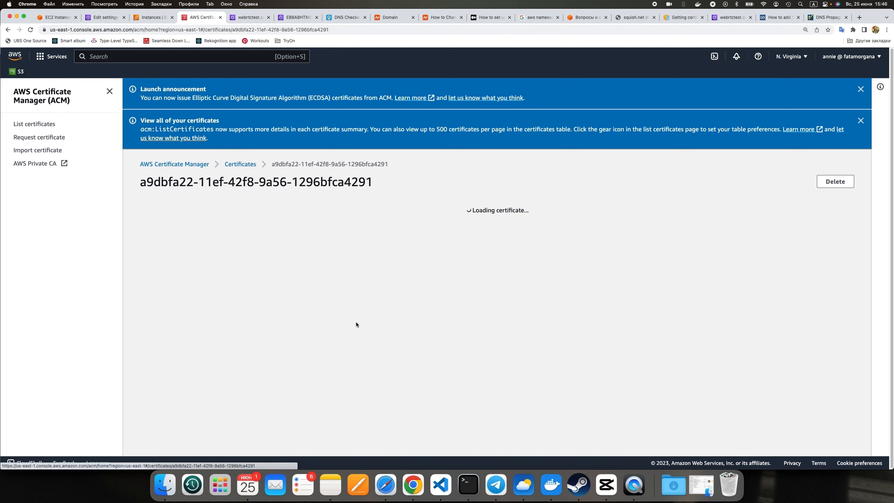
scroll(356, 324, "down", 2)
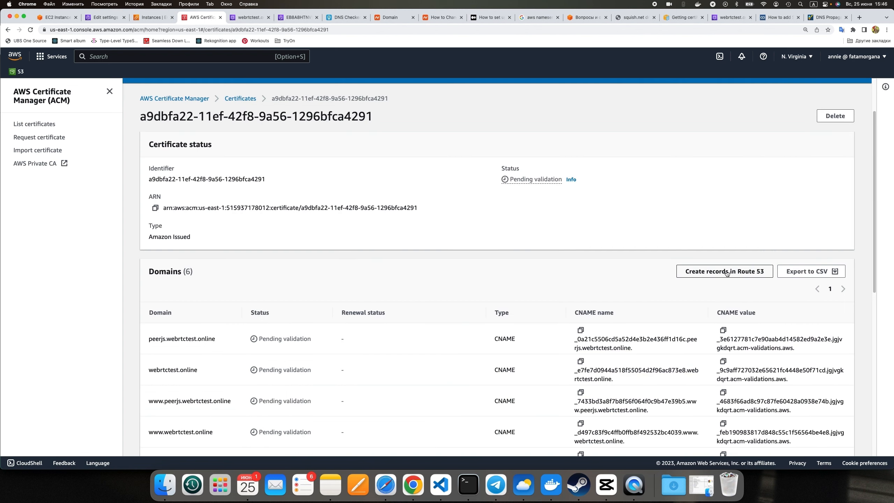
left_click(742, 271)
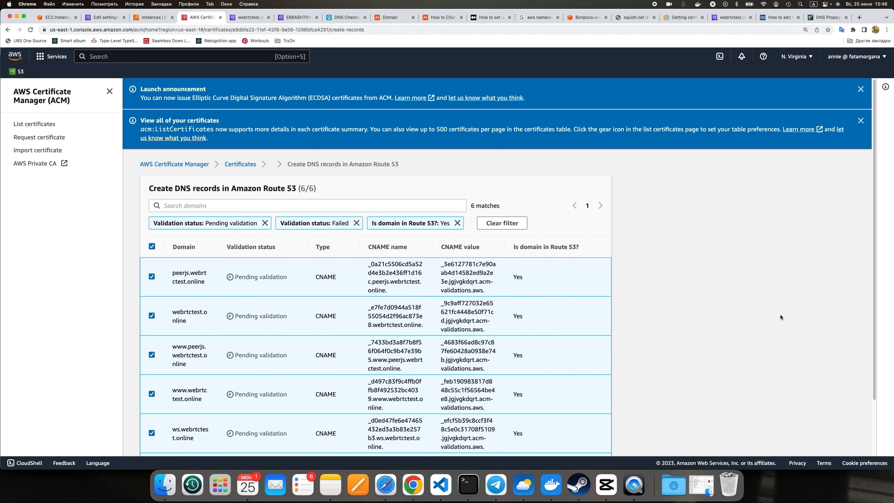
scroll(781, 315, "down", 2)
left_click(588, 442)
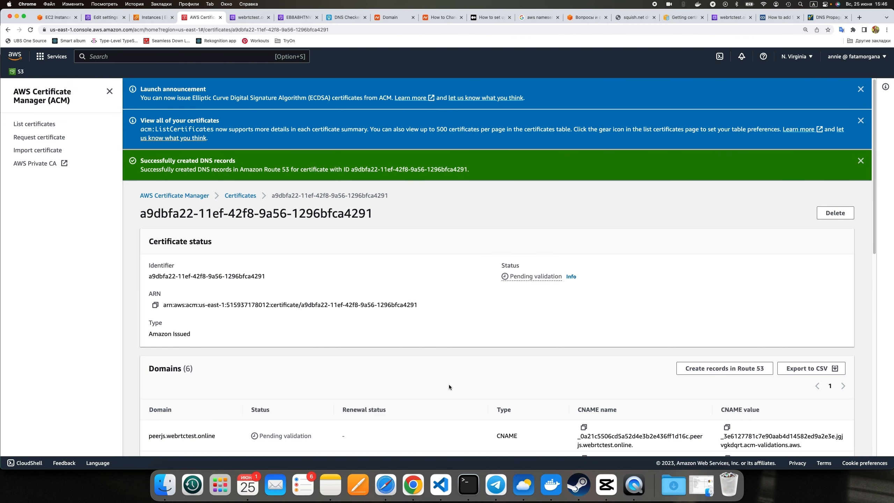
scroll(448, 385, "down", 6)
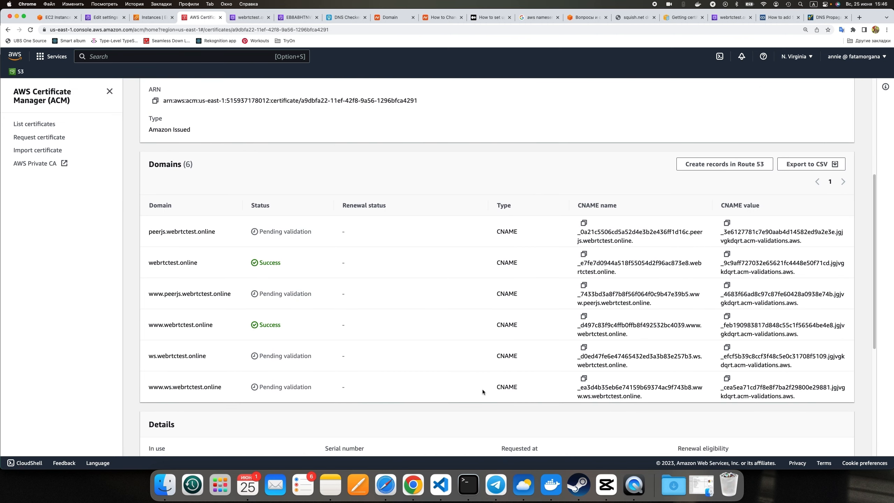
- Edit the CloudFront distribution's settings and choose the peerjs.webrtctest.online certificate as its custom SSL certificate
scroll(483, 392, "up", 1)
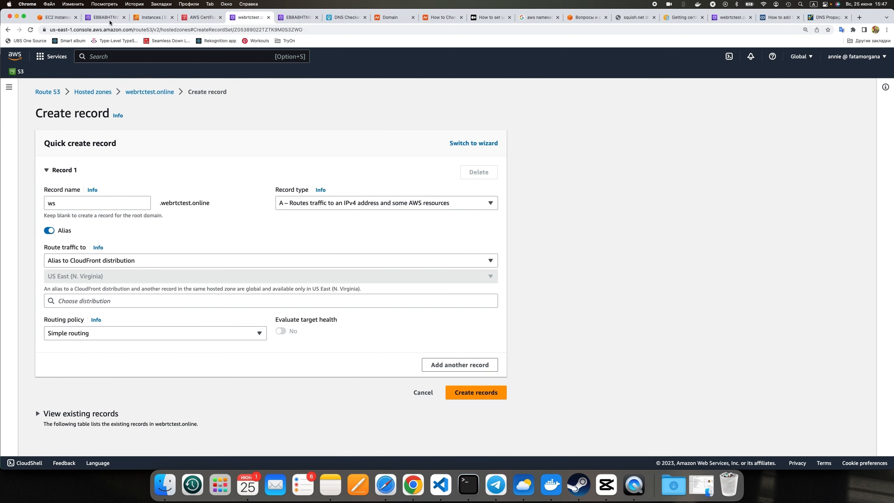
left_click(106, 17)
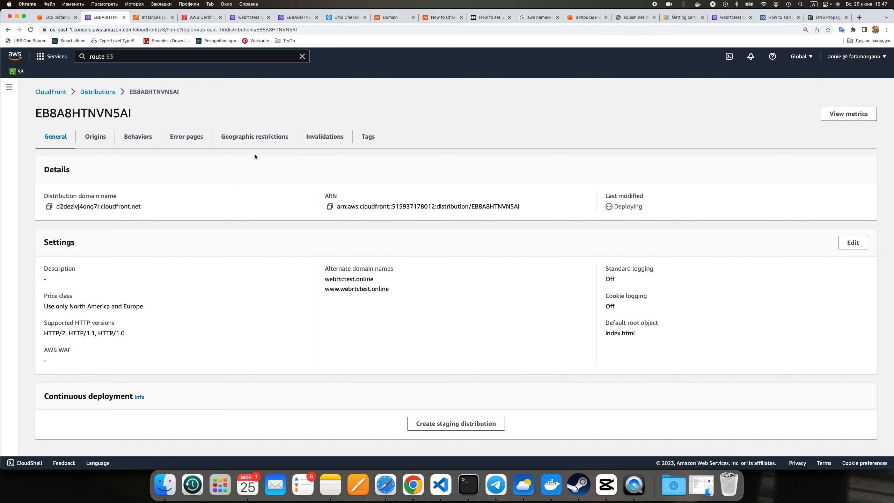
left_click(859, 245)
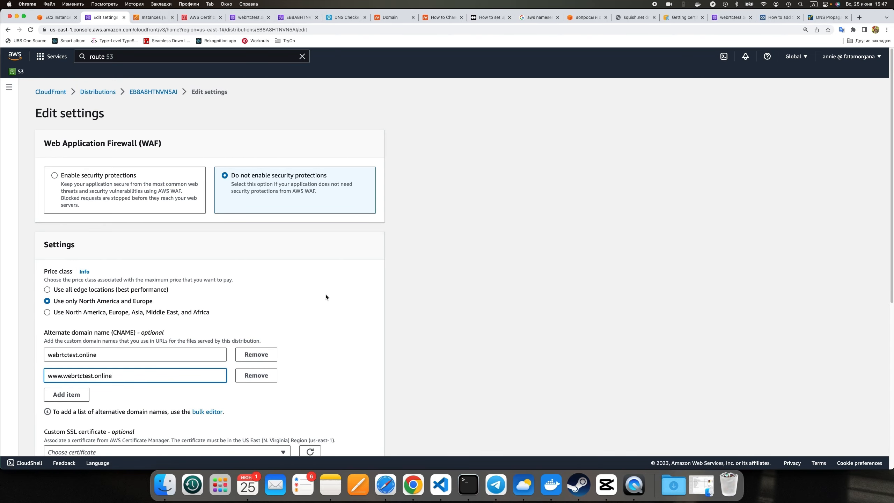
scroll(325, 296, "down", 10)
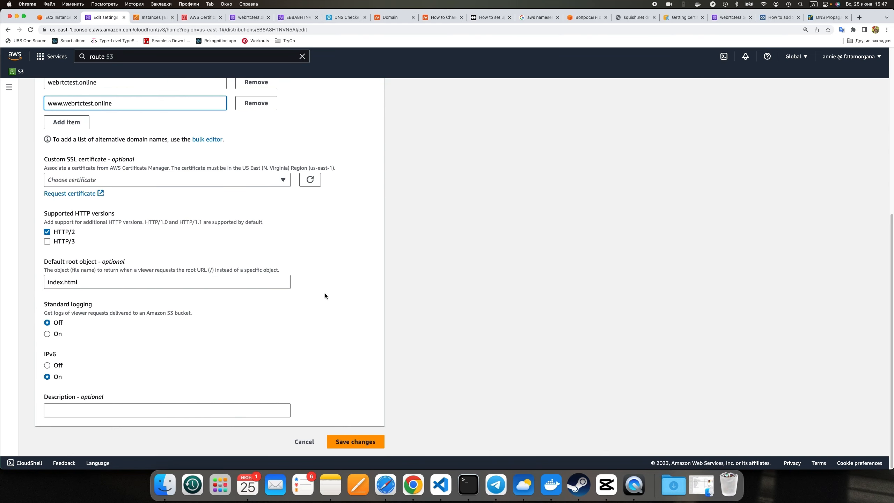
left_click(285, 180)
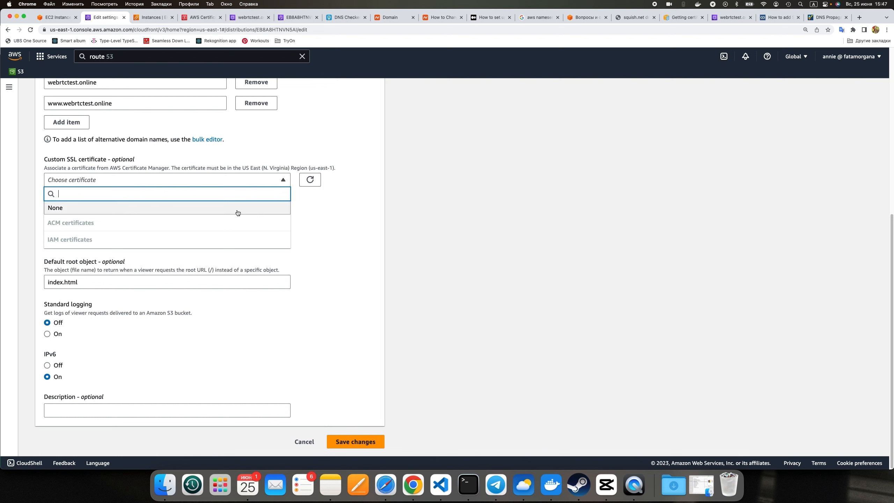
left_click(80, 238)
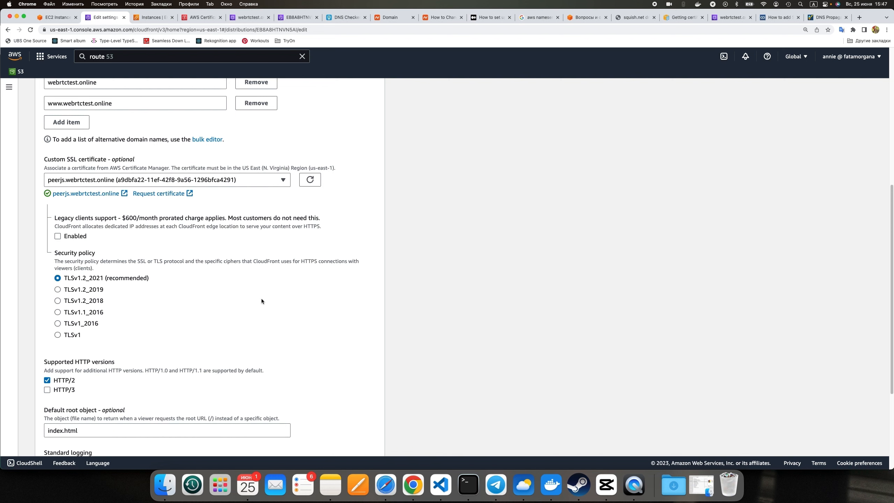
scroll(261, 301, "up", 5)
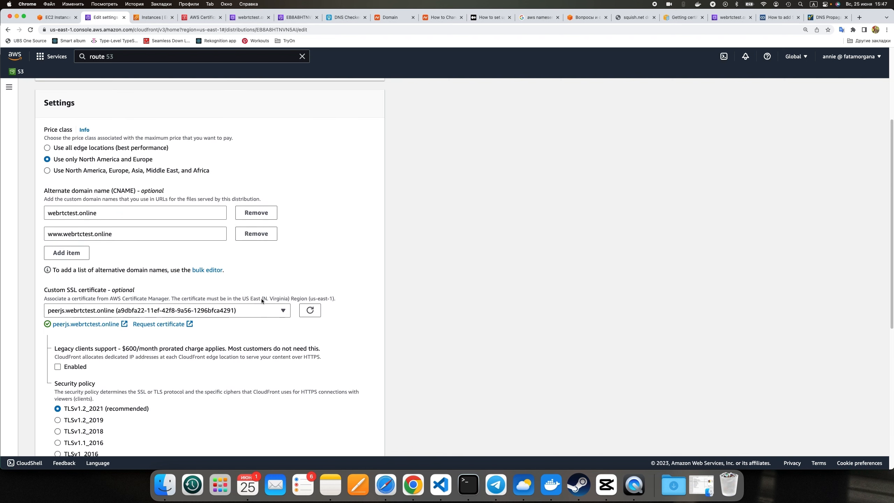
left_click(76, 255)
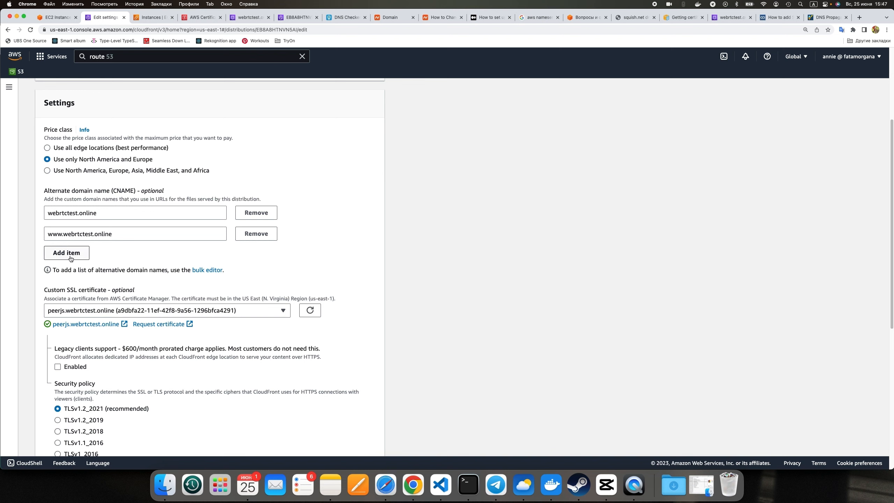
left_click(130, 213)
left_click_drag(63, 235, 46, 237)
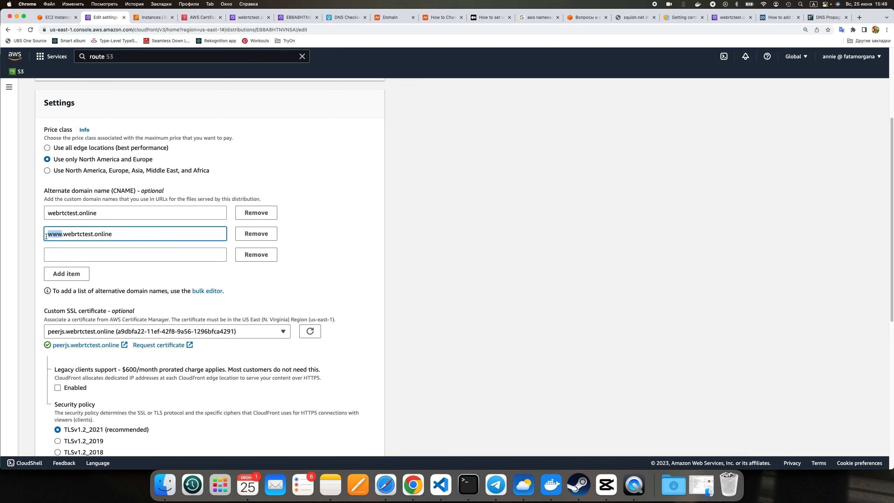
key("super+a")
key("super+c")
left_click(63, 257)
key("super+v")
double_click(48, 254)
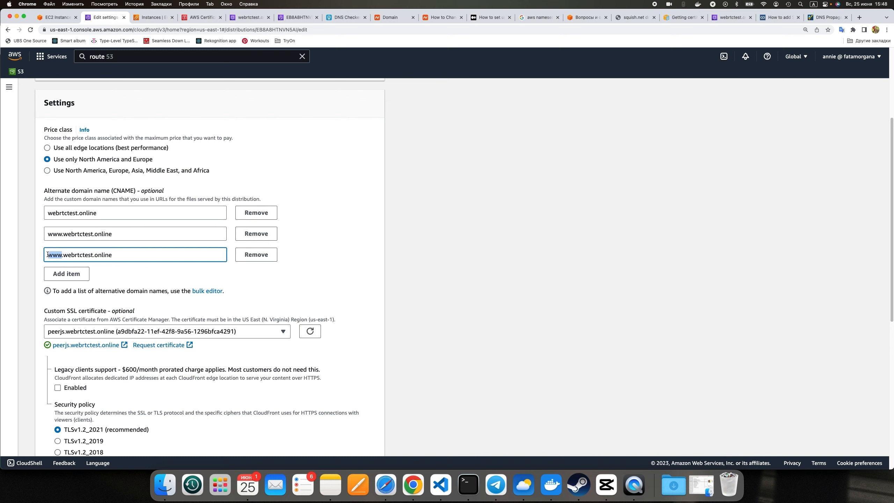
type("ws")
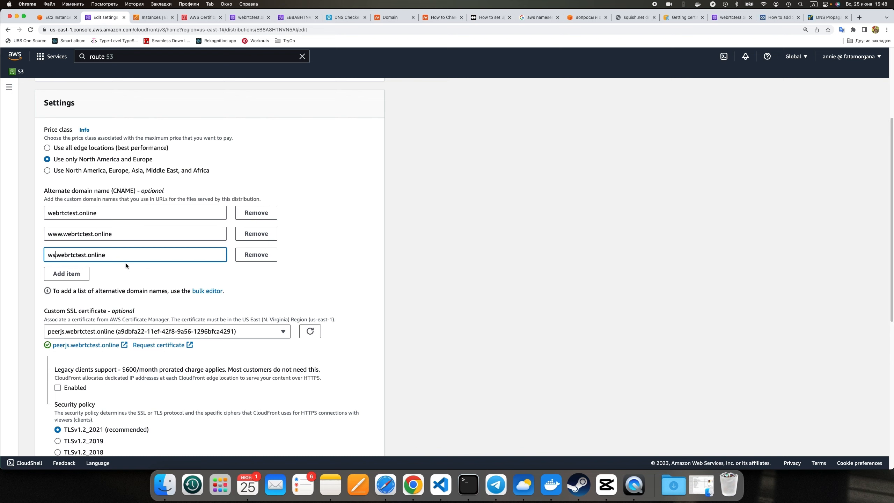
left_click(74, 276)
key("super+v")
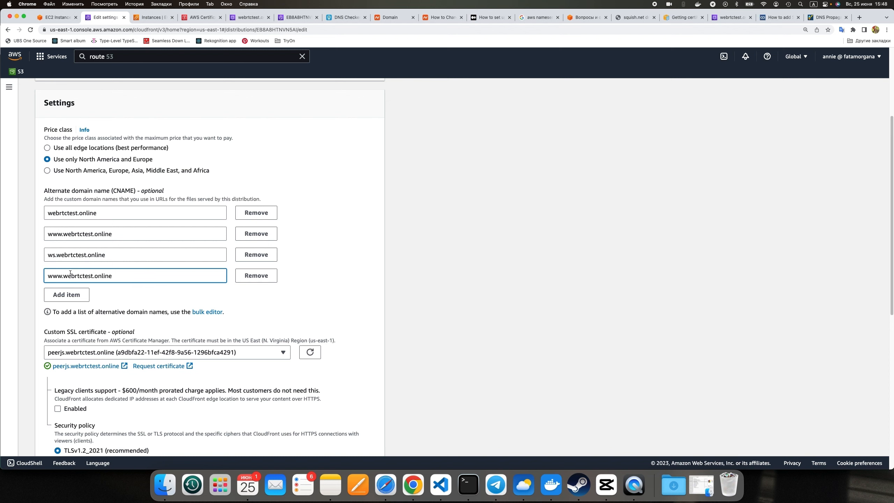
type("ws.")
left_click(80, 296)
key("super+v")
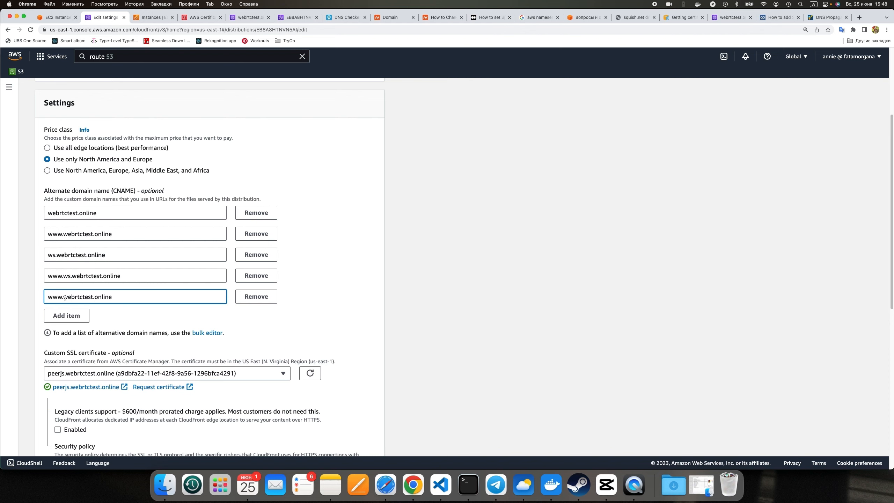
type(".peerjs")
left_click(66, 316)
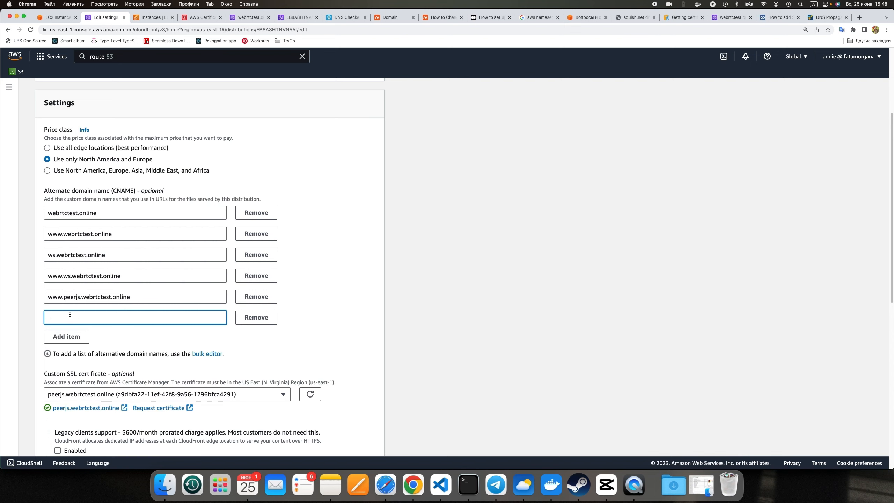
key("super+v")
double_click(73, 295)
key("super+c")
double_click(56, 318)
key("super+v")
left_click_drag(135, 297, 2, 297)
double_click(50, 297)
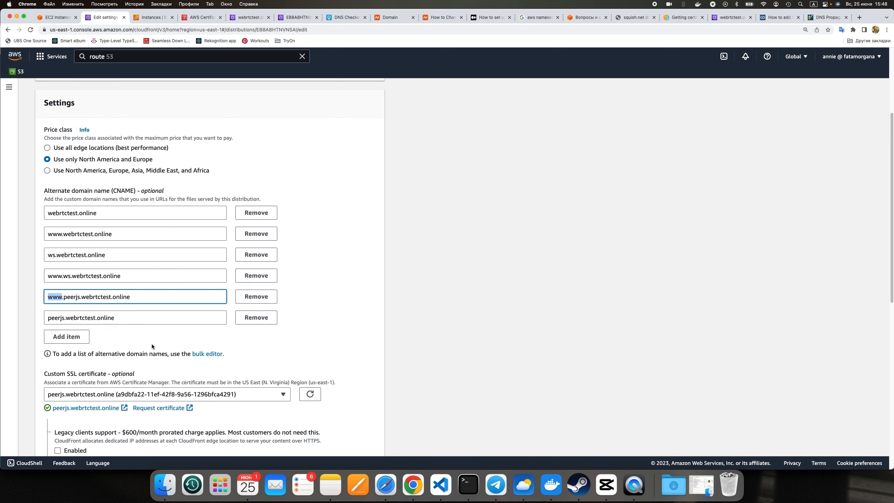
- Save the changed CloudFront distribution settings
scroll(152, 344, "down", 5)
scroll(148, 339, "down", 7)
scroll(147, 339, "down", 5)
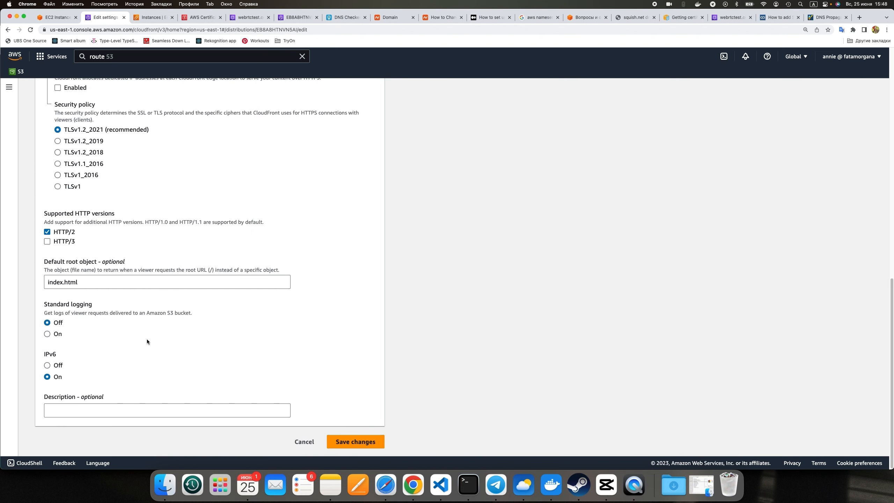
left_click(357, 440)
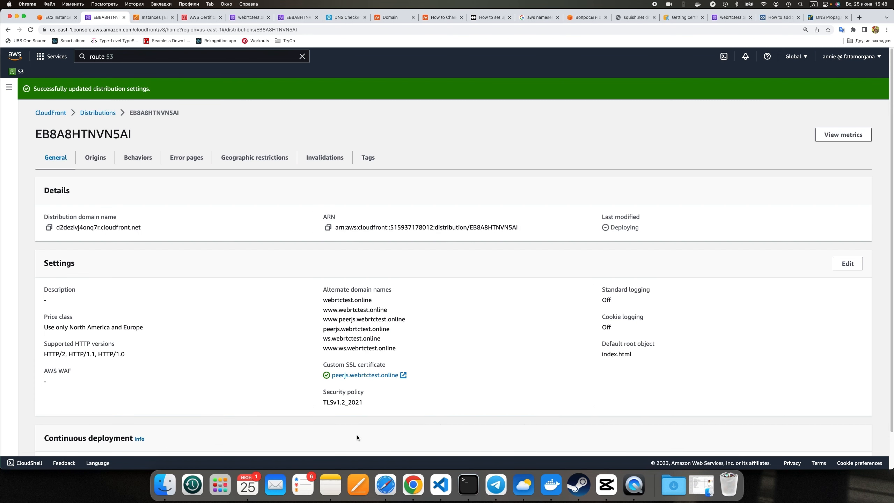
- Start a new Route 53 record in the webrtctest.online zone named ws, an A alias to the CloudFront distribution d2dezivj4onq7r.cloudfront.net
left_click(242, 18)
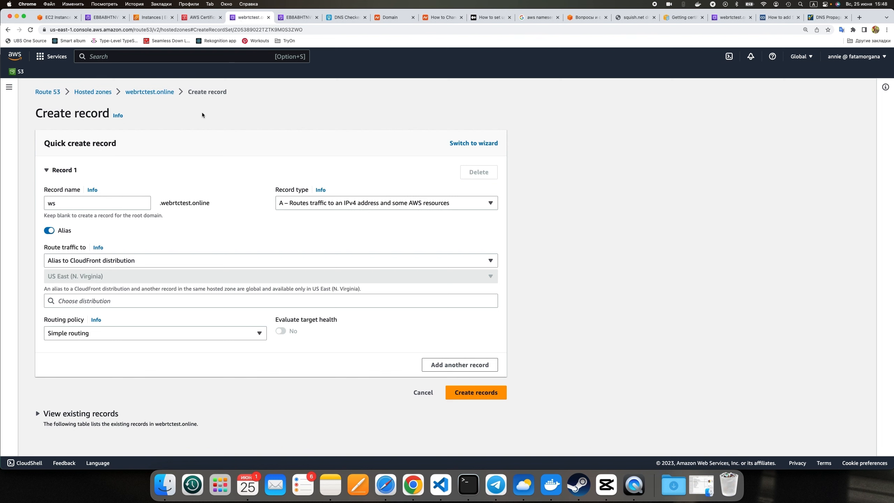
left_click(152, 92)
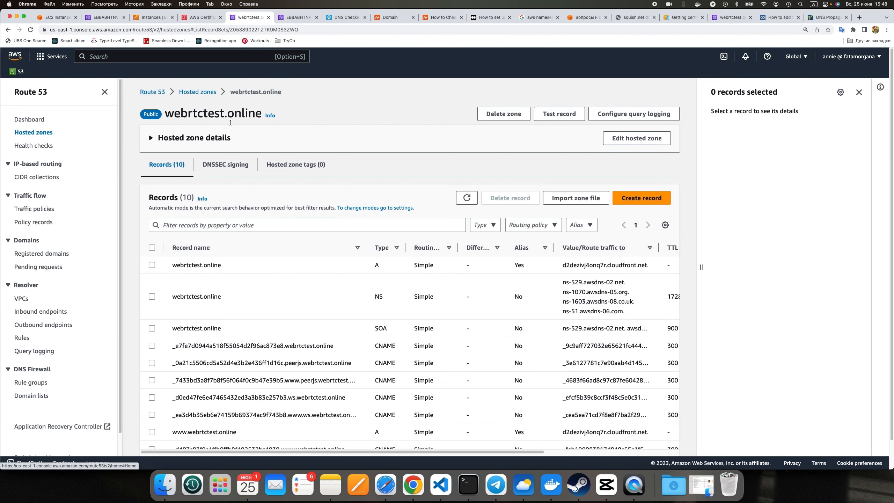
left_click(648, 198)
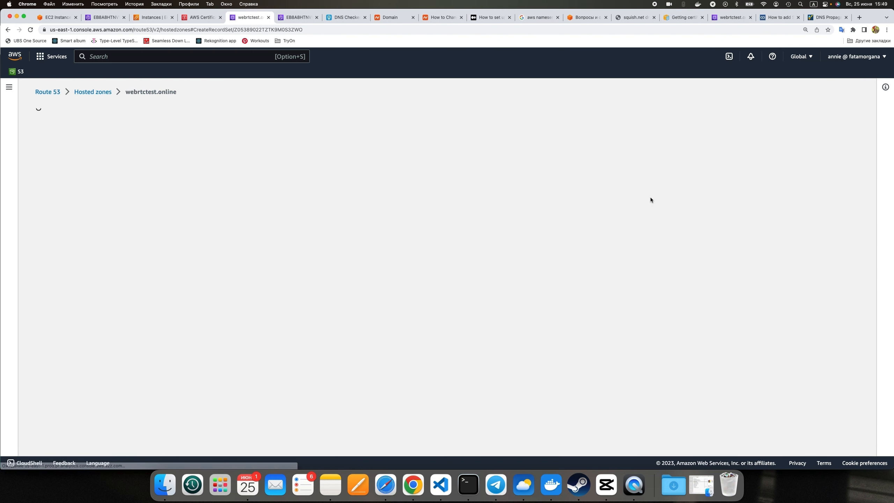
left_click(102, 203)
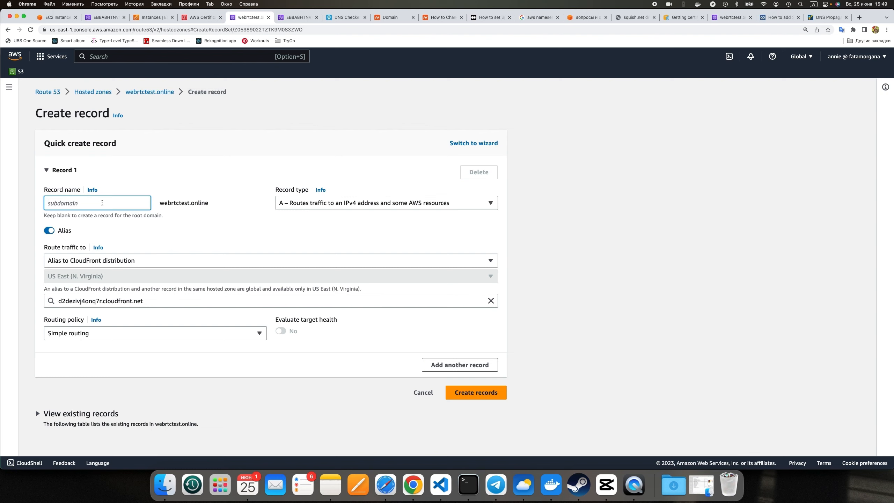
type("ws")
left_click(165, 228)
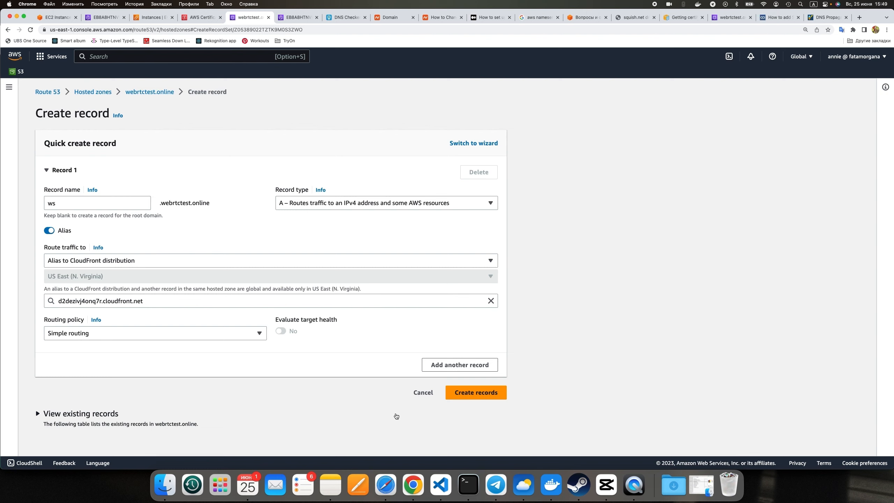
- Add a second A record named peerjs as an alias to the CloudFront distribution d2dezivj4onq7r.cloudfront.net
left_click(432, 369)
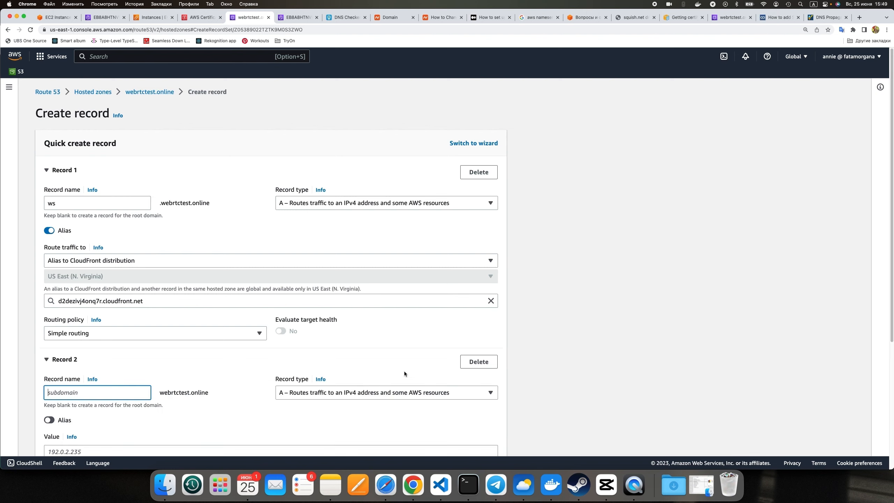
scroll(405, 374, "down", 5)
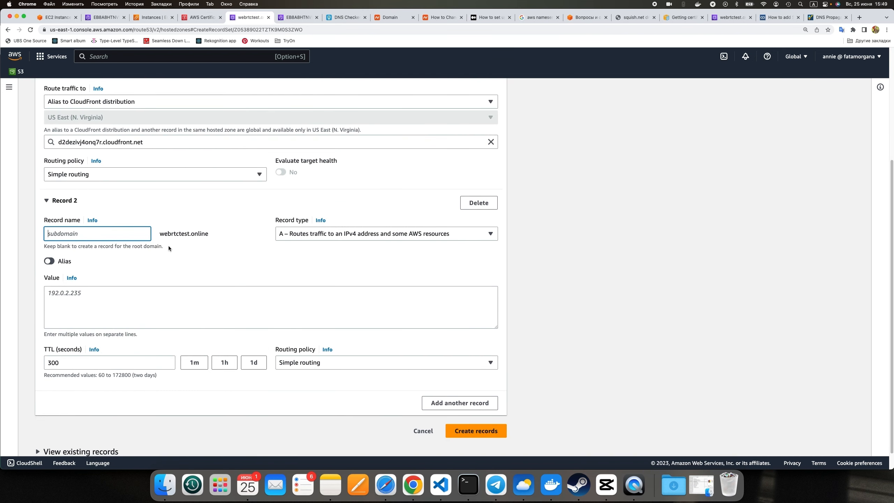
type("peerjs")
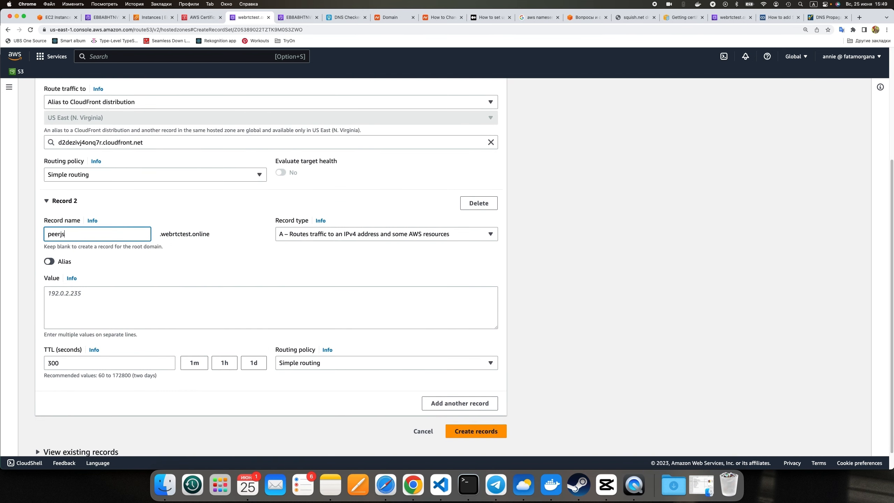
left_click(183, 307)
left_click(66, 264)
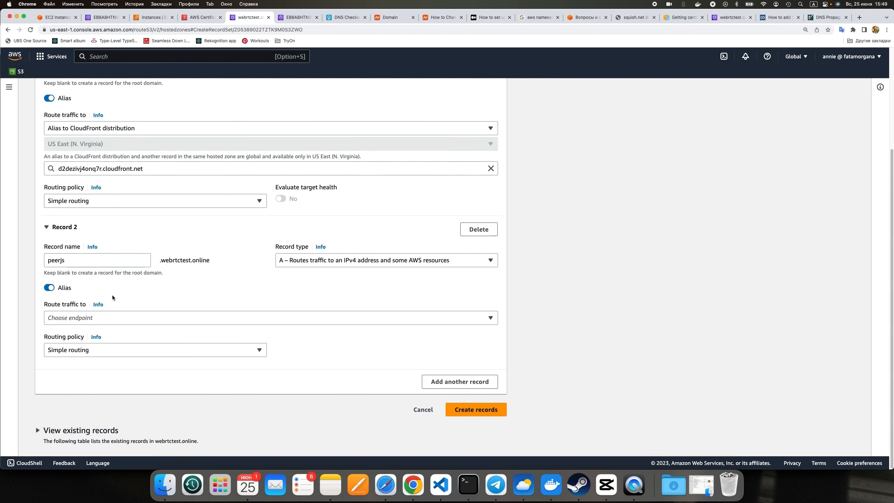
left_click(119, 317)
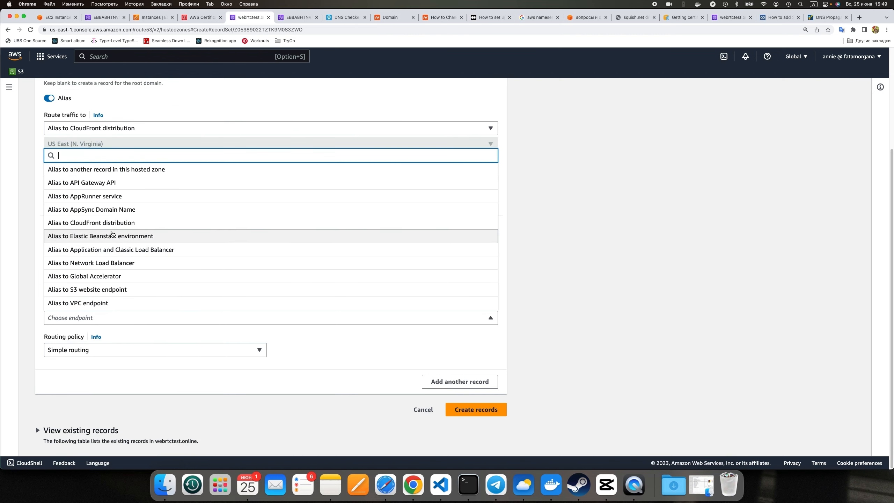
left_click(106, 222)
left_click(102, 359)
left_click(105, 371)
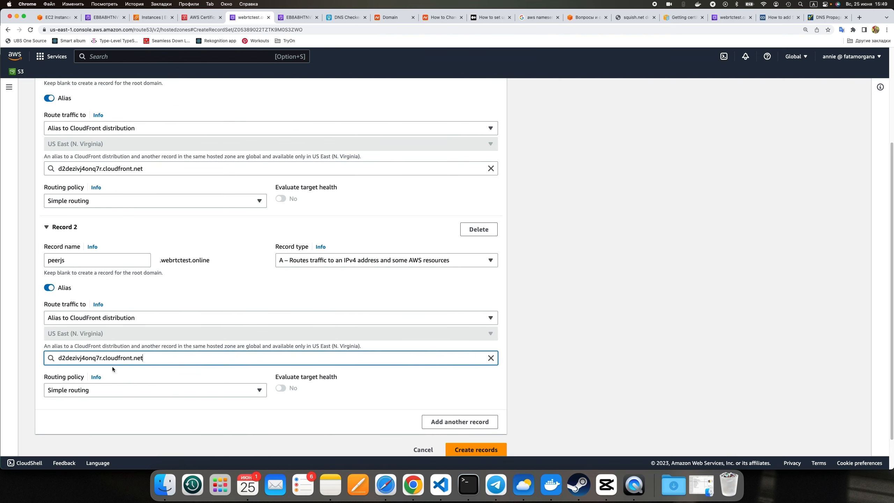
- Check the alias settings of the ws and peerjs records and submit both for creation in the hosted zone
scroll(189, 338, "down", 2)
scroll(188, 338, "up", 5)
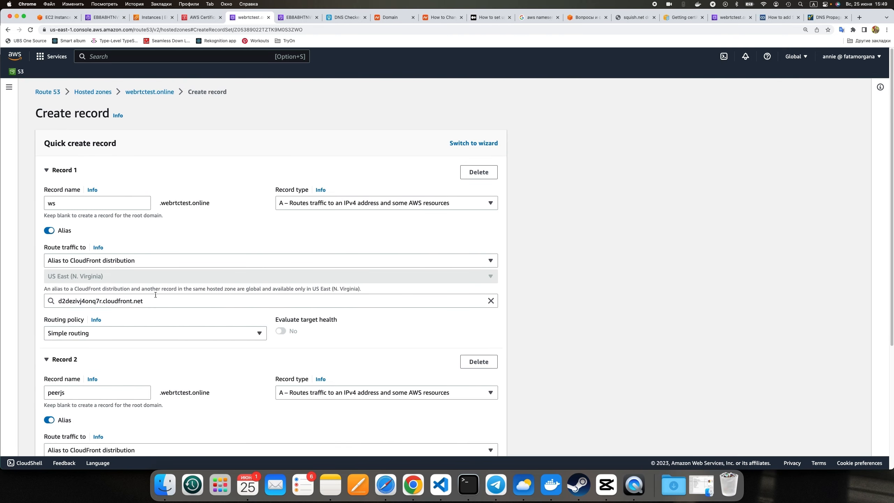
scroll(178, 327, "down", 4)
scroll(177, 327, "down", 1)
left_click(160, 335)
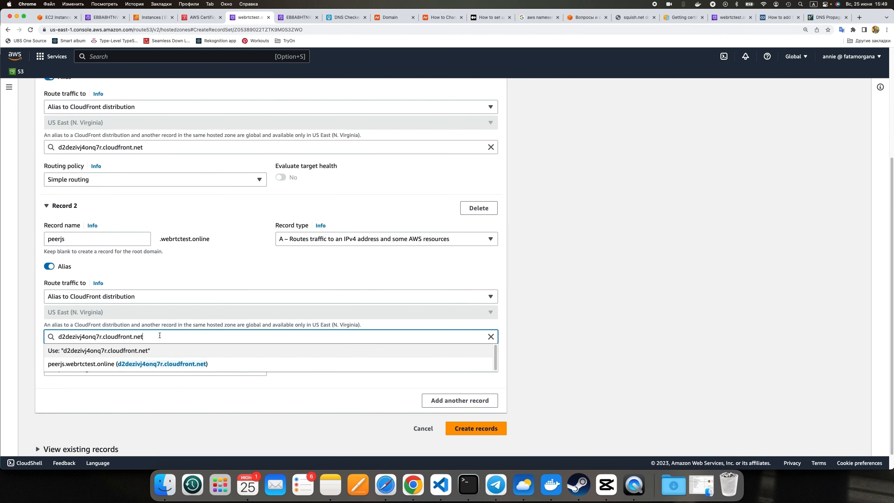
left_click(187, 302)
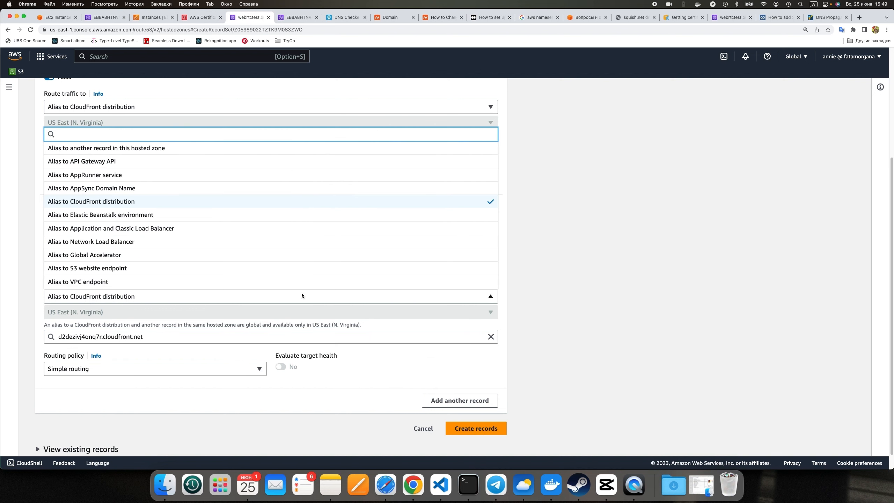
left_click(663, 262)
scroll(548, 282, "up", 2)
scroll(548, 284, "up", 2)
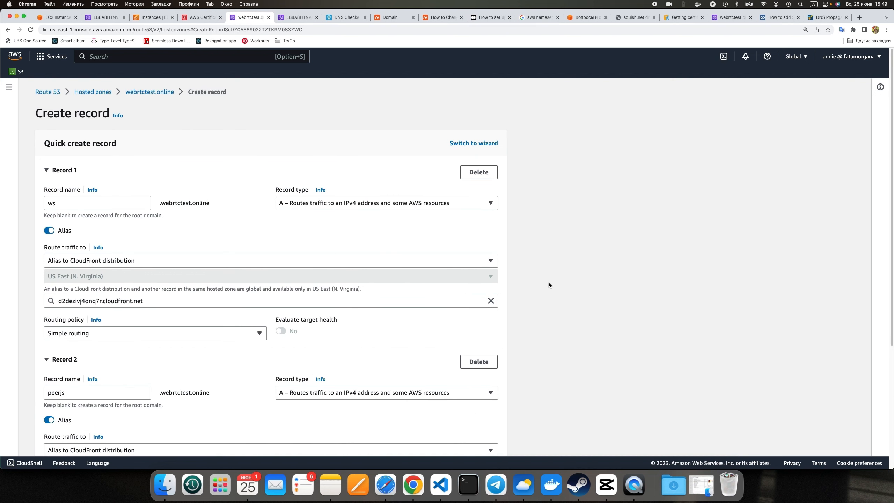
scroll(549, 283, "down", 4)
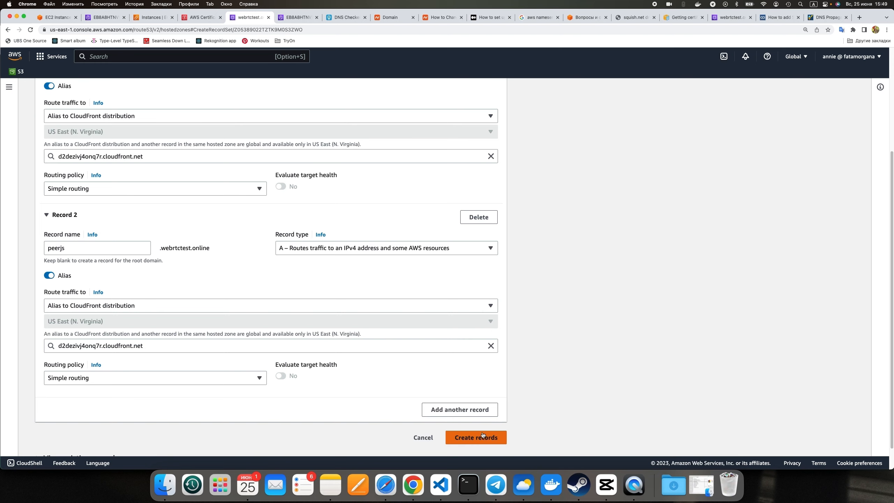
left_click(483, 437)
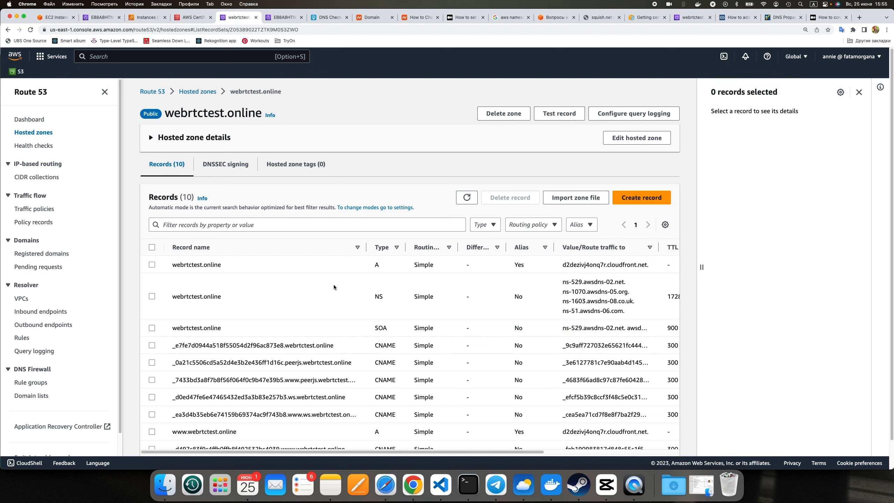
- In EC2, allocate an Elastic IP address from Amazon's pool of IPv4 addresses in the us-east-1 network border group
left_click(149, 17)
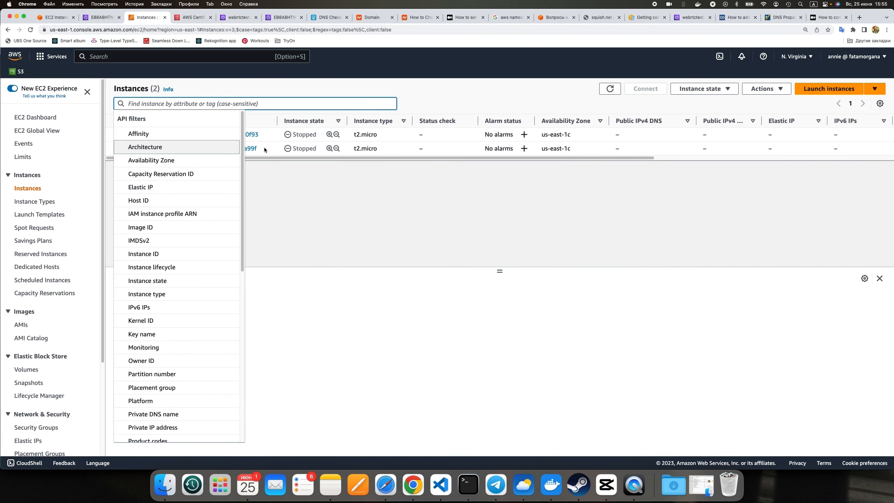
left_click(281, 223)
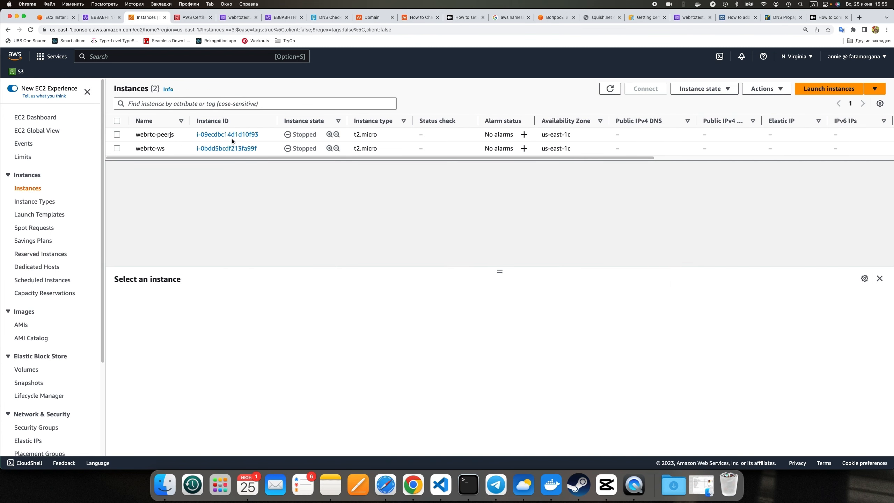
scroll(89, 220, "down", 5)
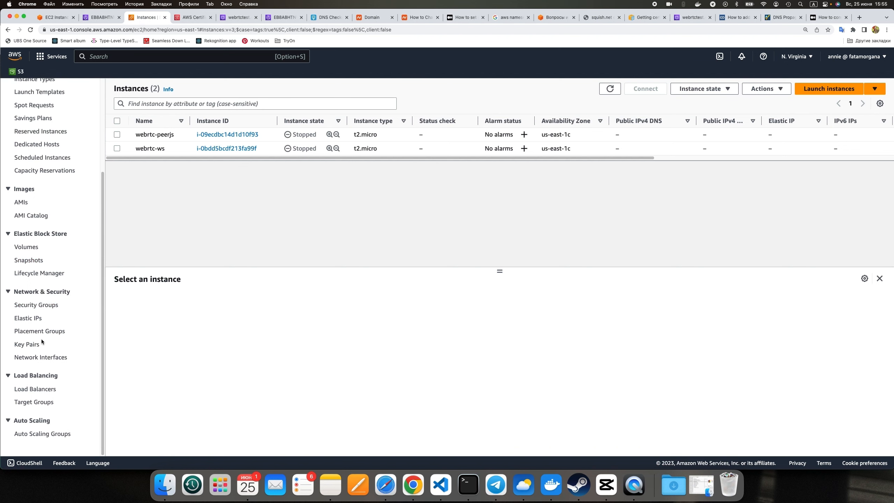
left_click(31, 322)
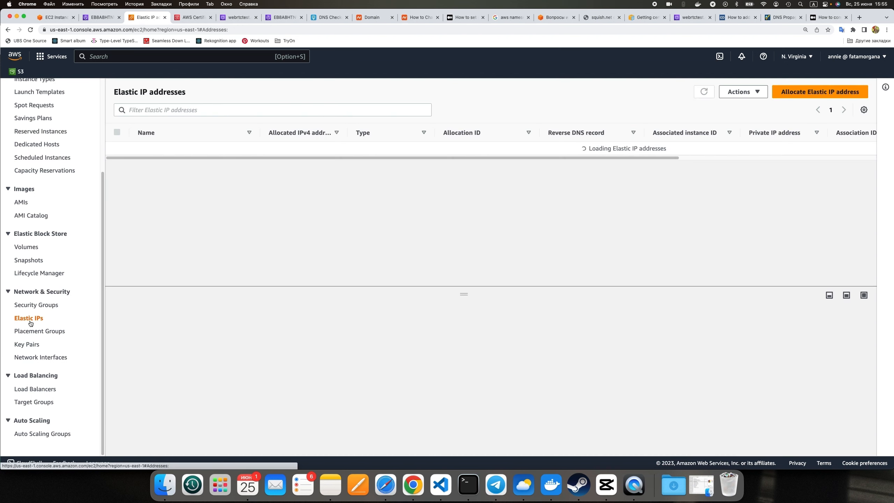
left_click(812, 91)
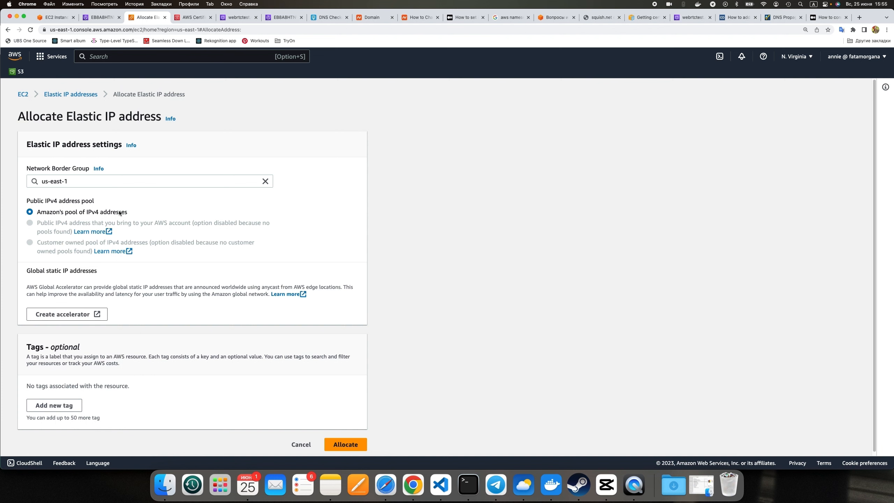
left_click(127, 178)
left_click(349, 441)
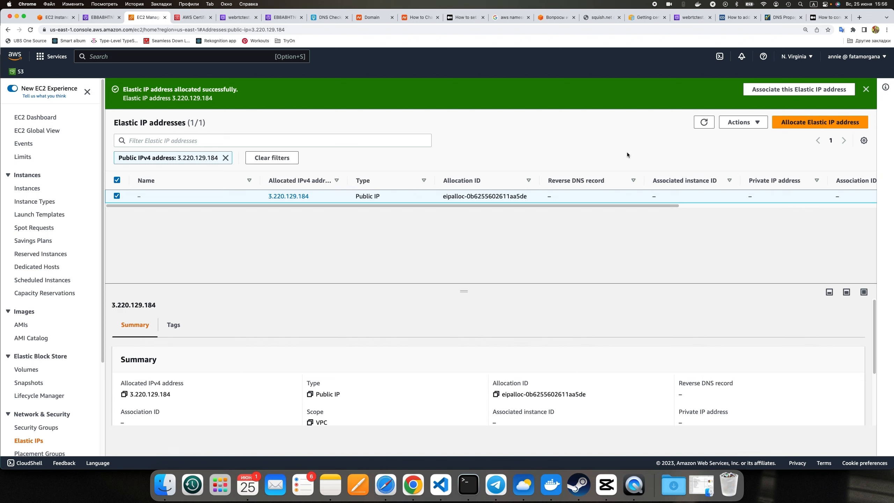
- Associate the new Elastic IP address 3.220.129.184 with the webrtc-peerjs instance and allow it to be reassociated
left_click(286, 196)
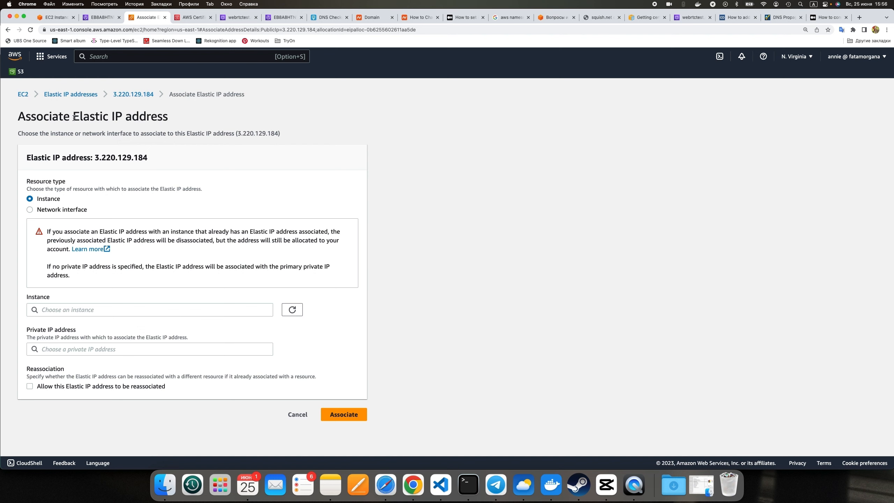
left_click(90, 311)
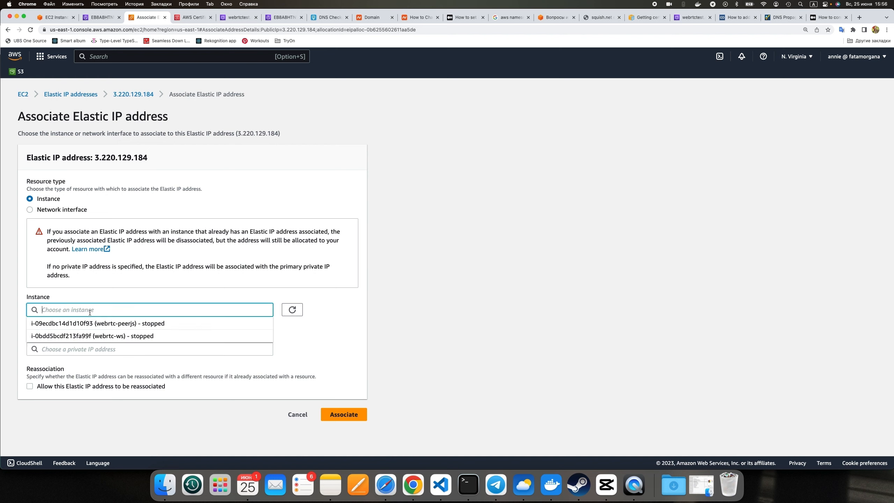
left_click(119, 325)
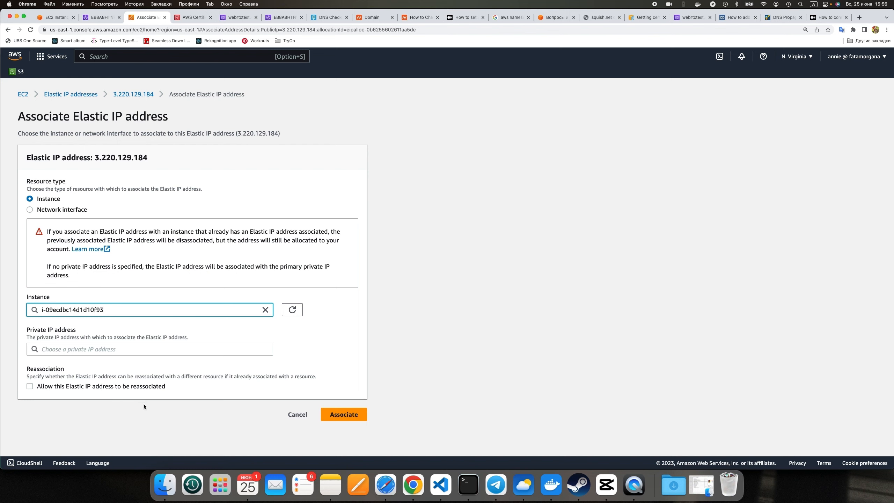
left_click(110, 391)
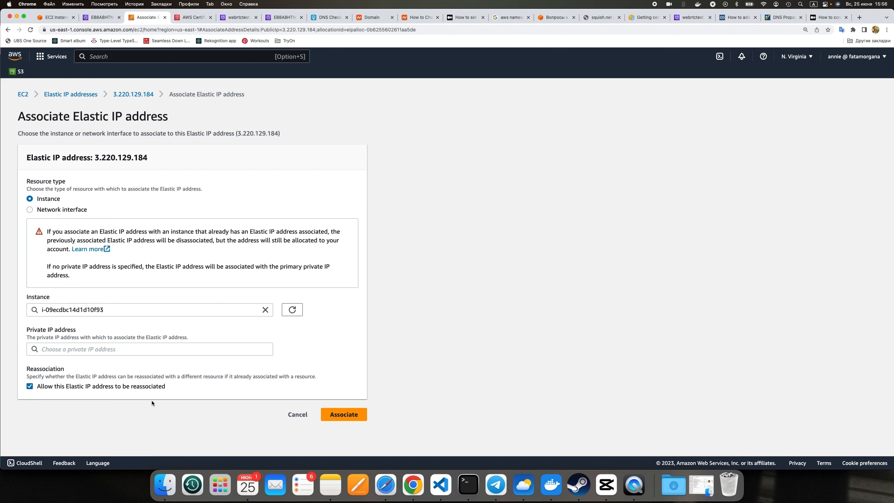
left_click(99, 387)
left_click(157, 388)
left_click(346, 414)
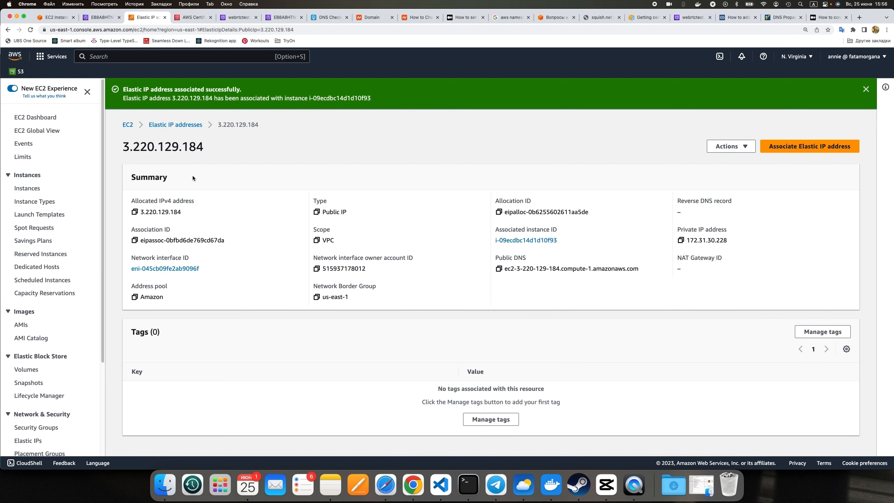
double_click(174, 140)
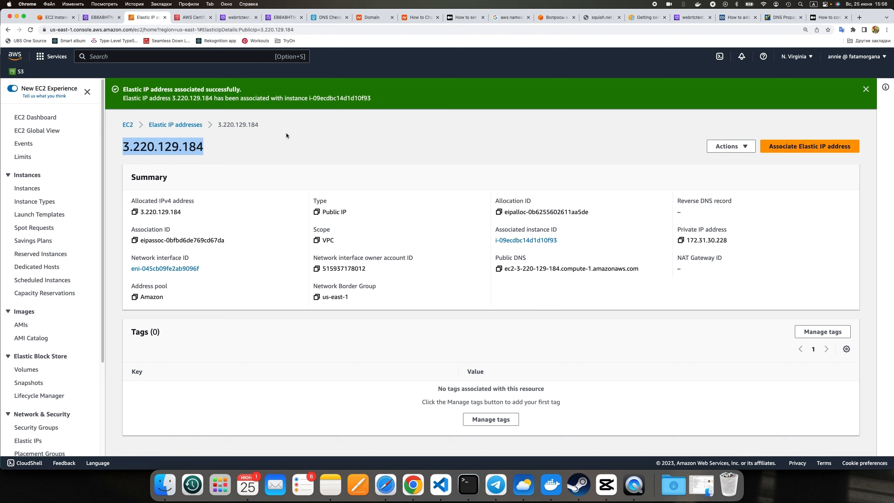
- Allocate a second Elastic IP address and clear the filter so that all allocated addresses are listed
left_click(172, 125)
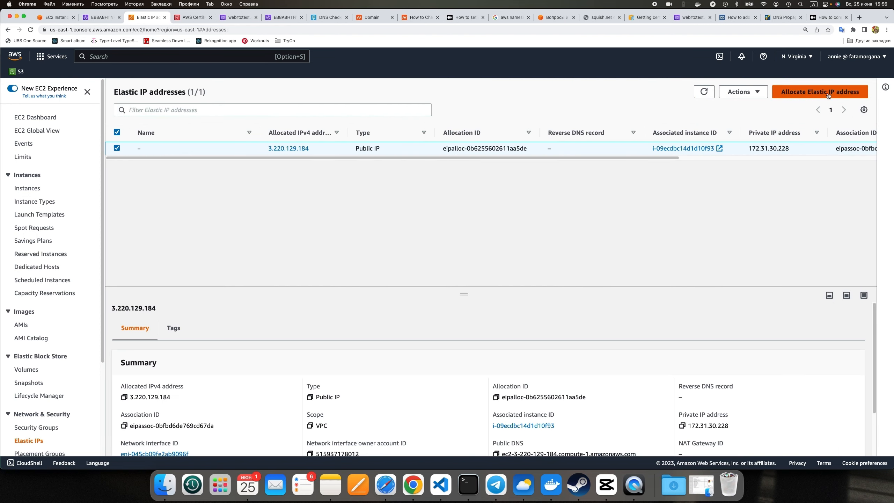
left_click(827, 93)
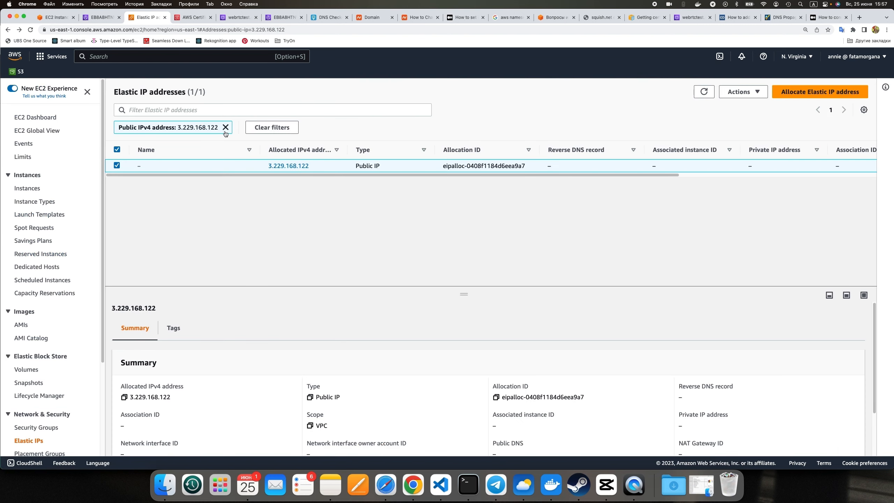
left_click(227, 128)
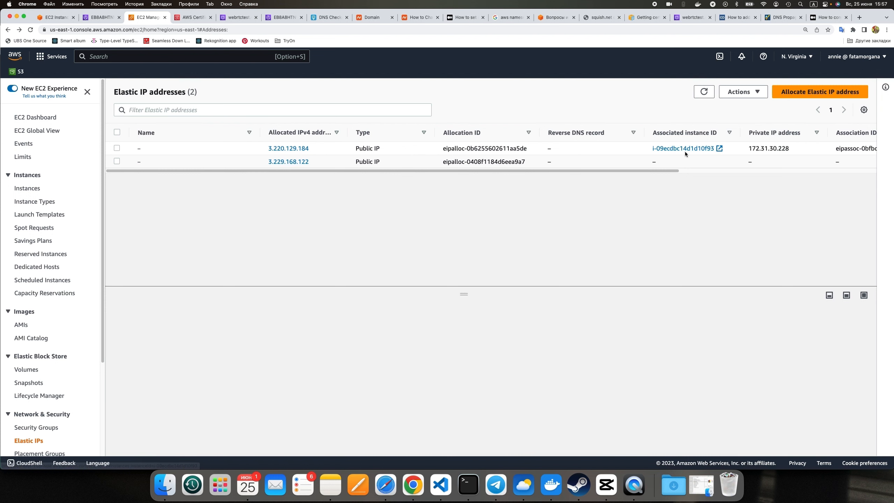
- Associate the unassigned Elastic IP address 3.229.168.122 with the webrtc-ws instance and allow it to be reassociated
left_click(288, 161)
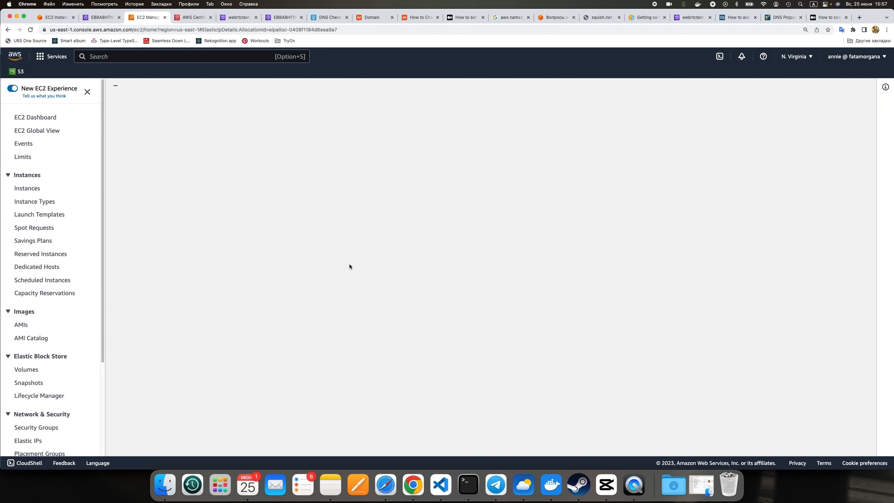
left_click(807, 116)
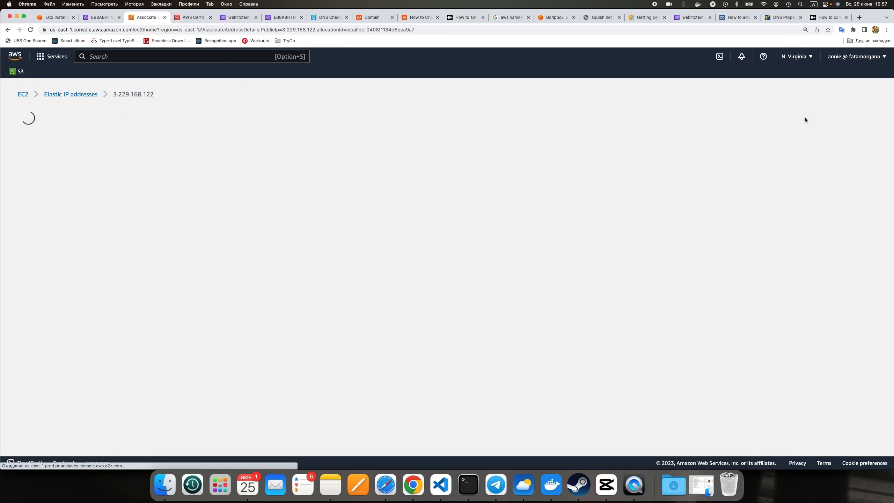
left_click(97, 312)
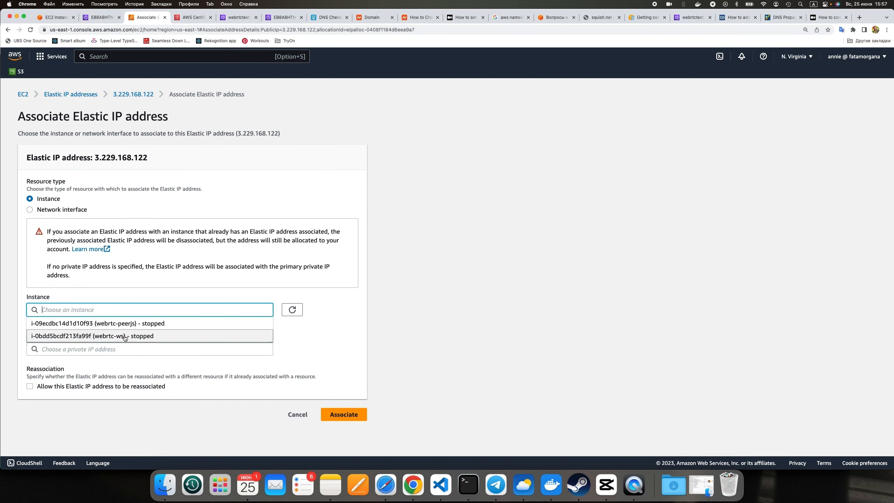
left_click(126, 335)
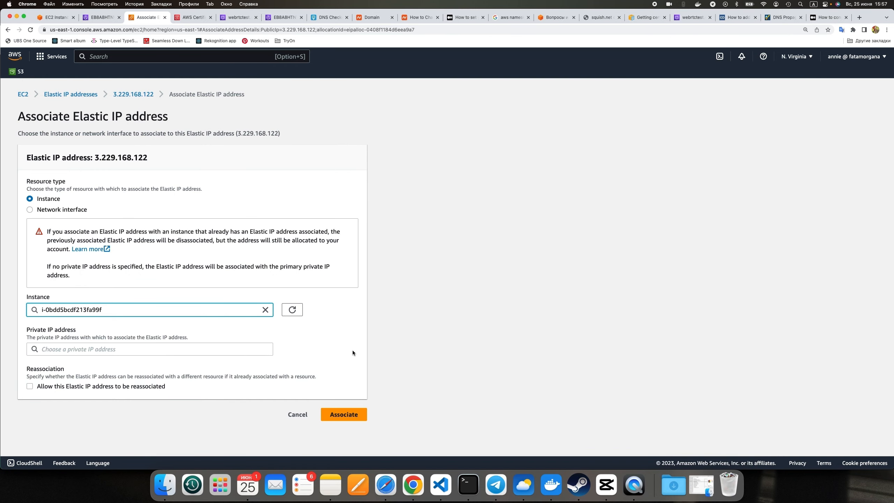
left_click(108, 388)
left_click(346, 415)
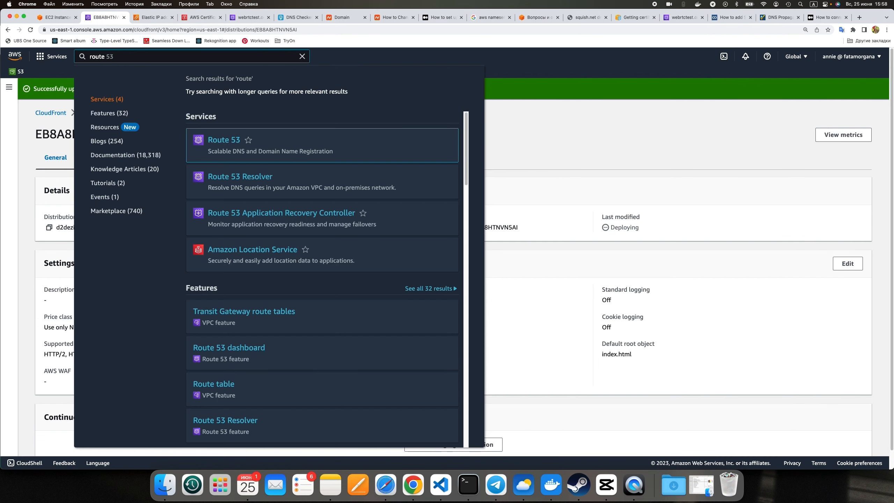
- Open the webrtctest.online hosted zone in Route 53 and start a new A record named peerjs
left_click(213, 143)
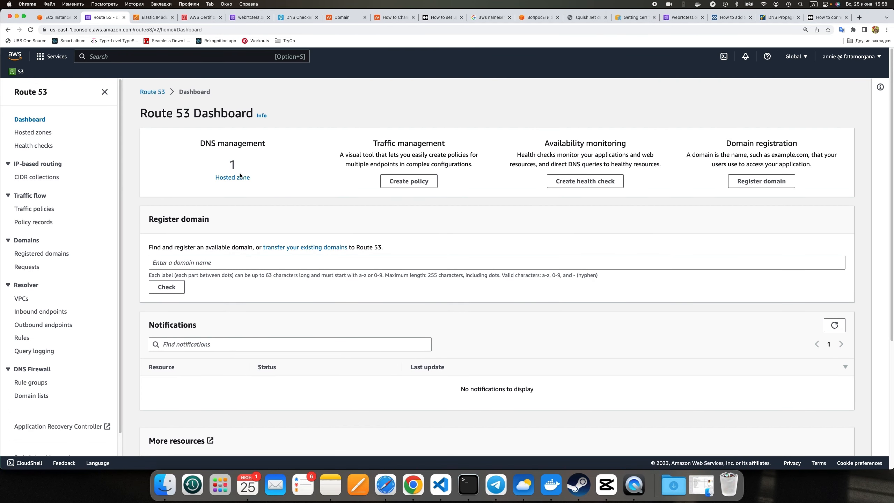
left_click(240, 177)
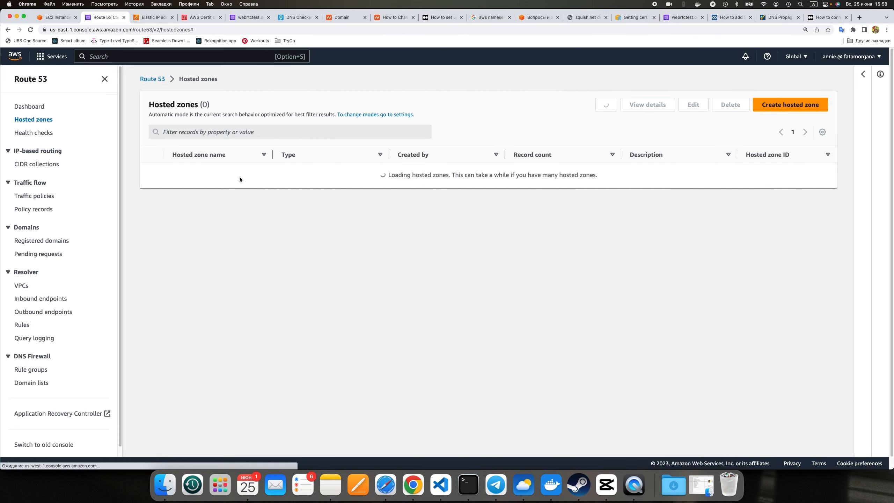
left_click(201, 185)
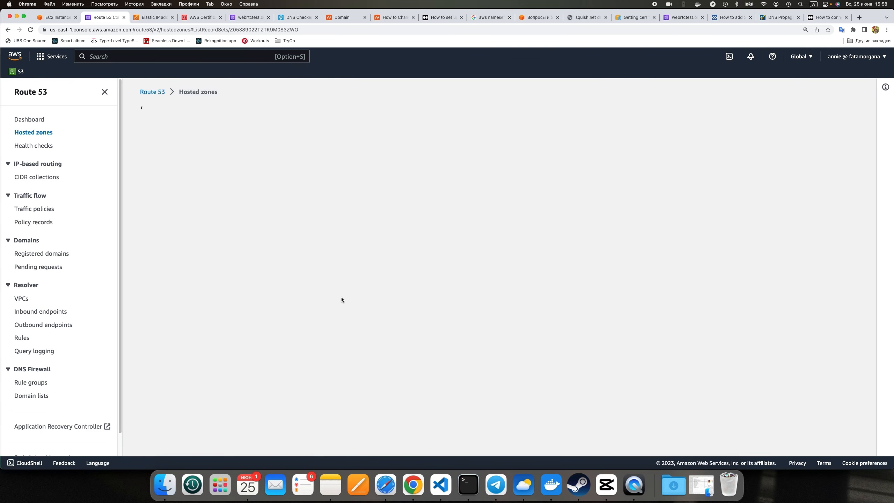
scroll(384, 382, "down", 2)
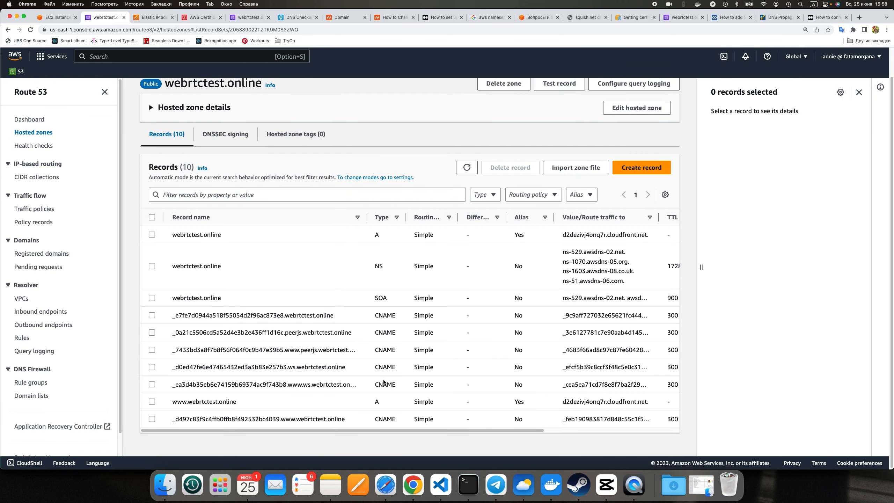
left_click(642, 168)
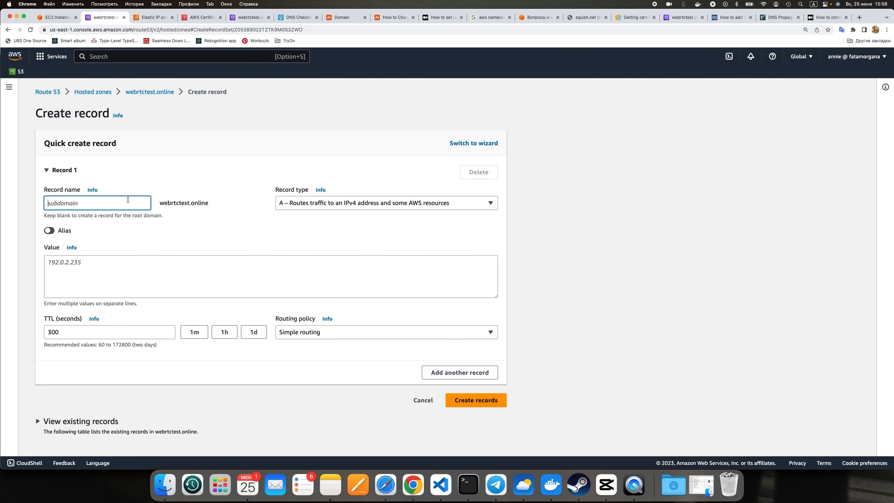
type("peerjs")
left_click(385, 208)
left_click(384, 206)
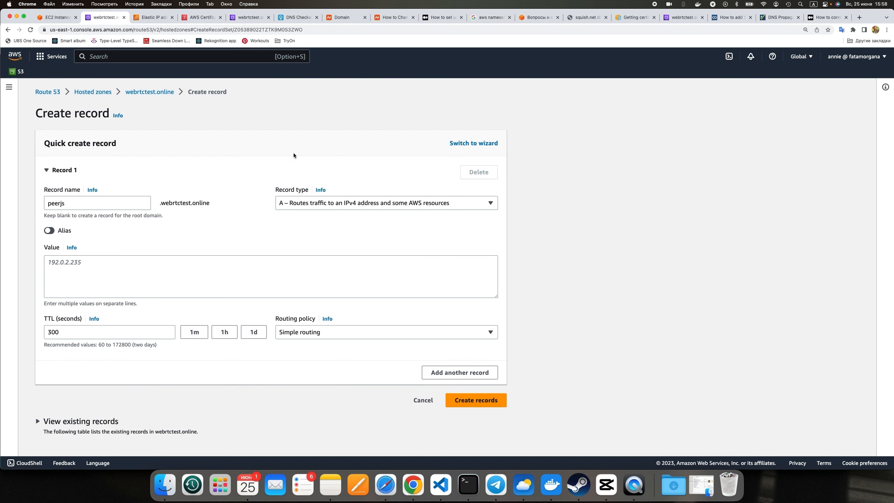
- Set the peerjs record's value to the webrtc-peerjs instance's Elastic IP, 3.220.129.184, copied from the EC2 Elastic IP list
left_click(203, 19)
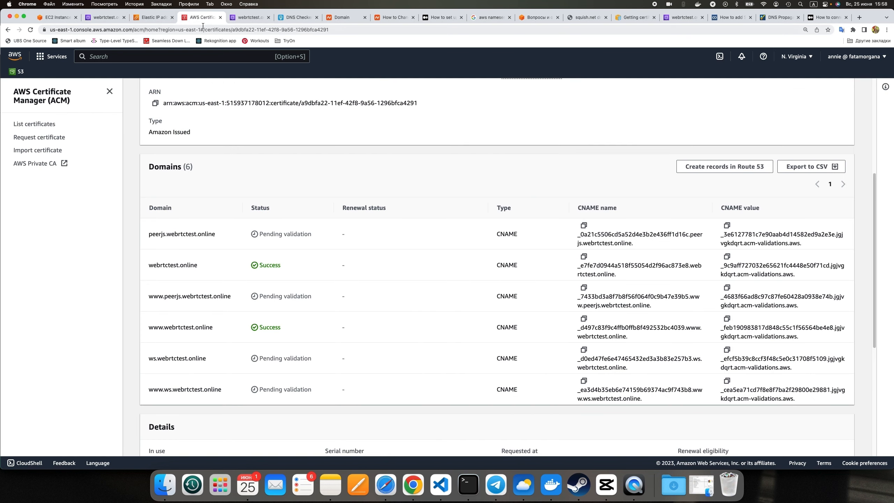
left_click(146, 20)
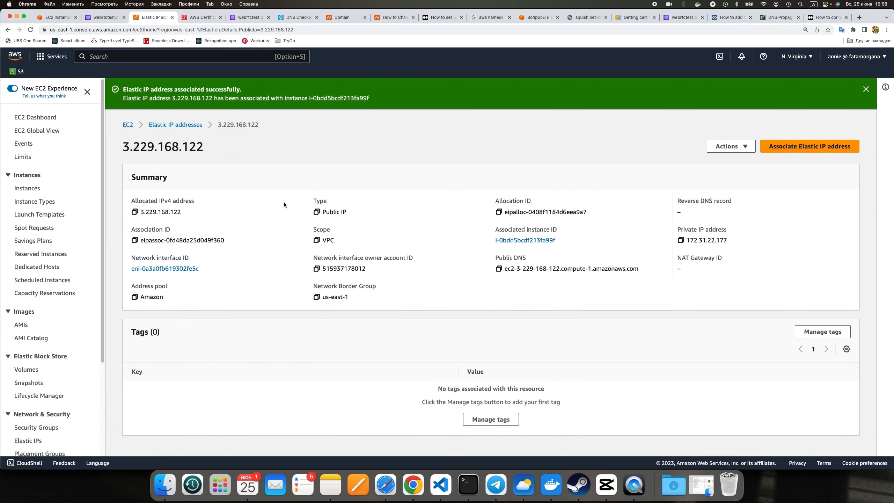
left_click(182, 125)
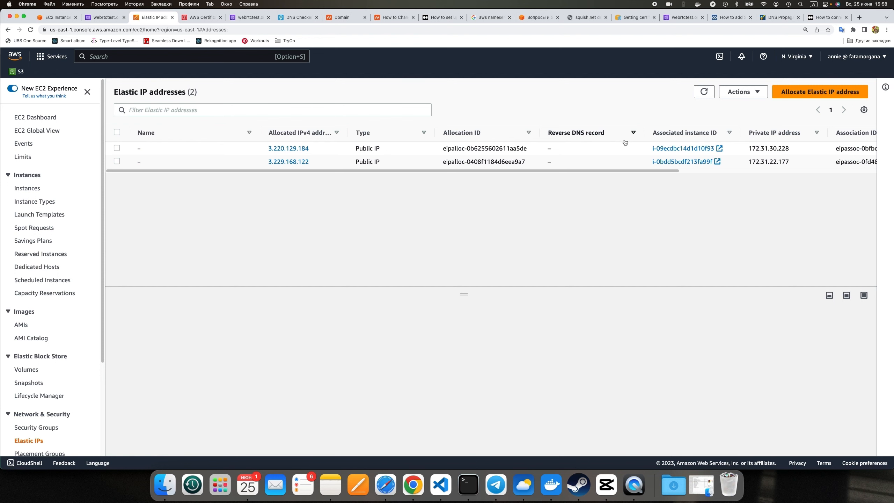
left_click_drag(317, 153, 268, 151)
key("super+c")
left_click(105, 22)
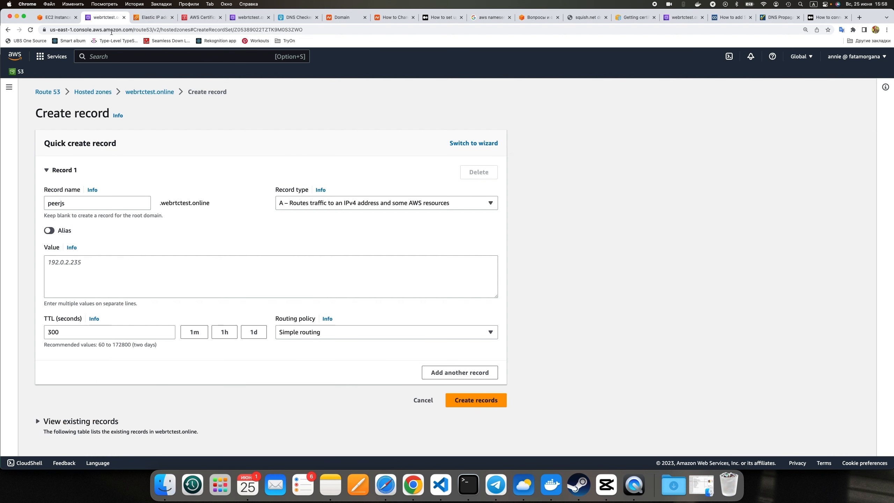
left_click(173, 280)
key("super+v")
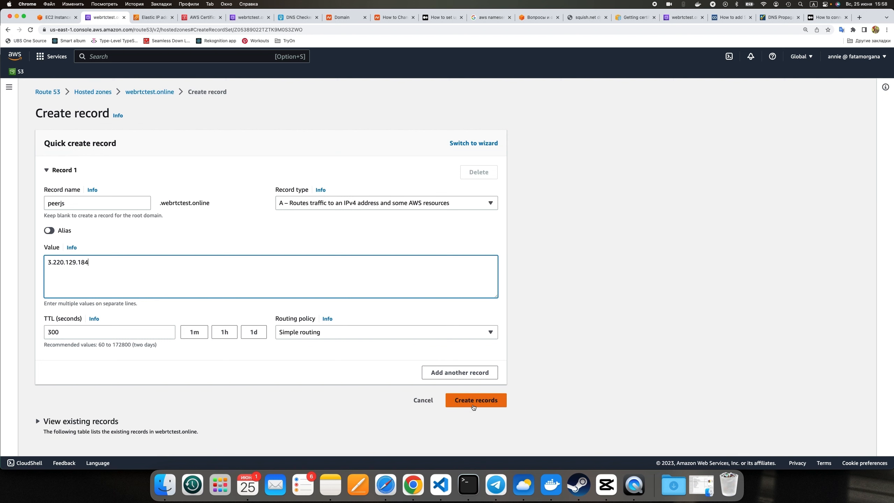
- Add a second A record in the webrtctest.online hosted zone and name it ws
left_click(460, 372)
scroll(608, 390, "up", 3)
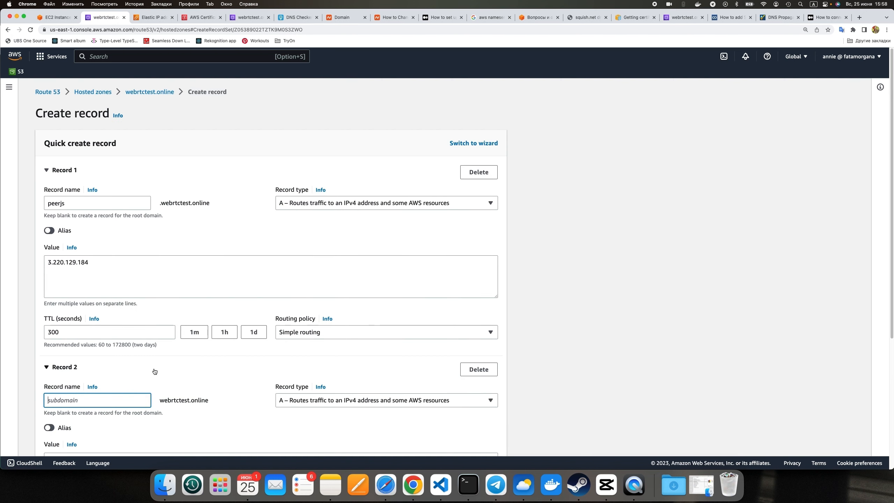
type("ws")
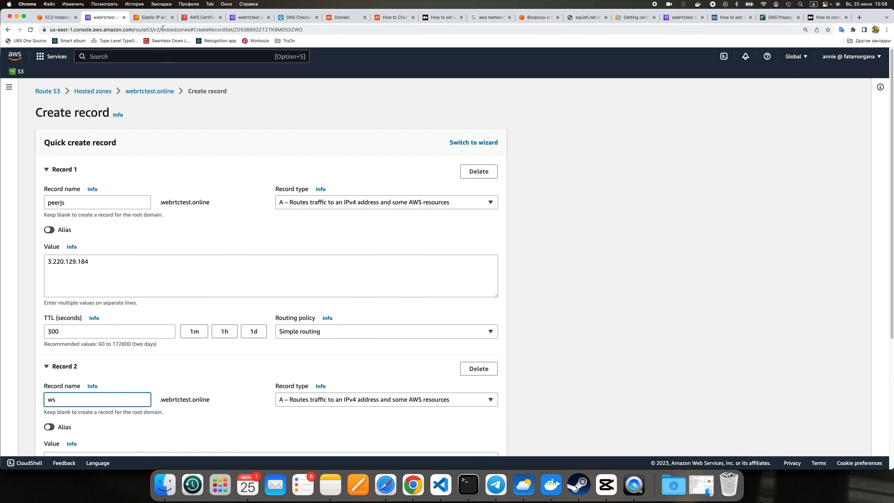
- Set the ws record's value to 3.229.168.122, copied from the EC2 Elastic IP list, and create both records
left_click(155, 20)
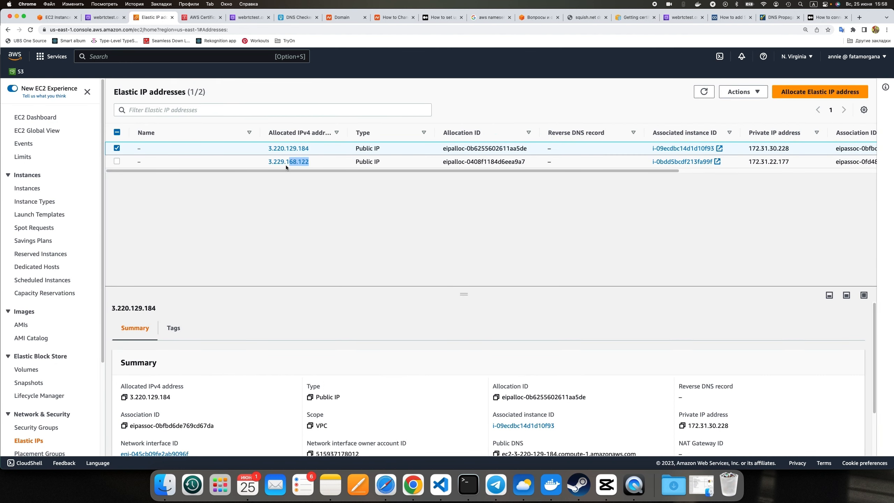
left_click_drag(286, 165, 267, 163)
key("cmd+c")
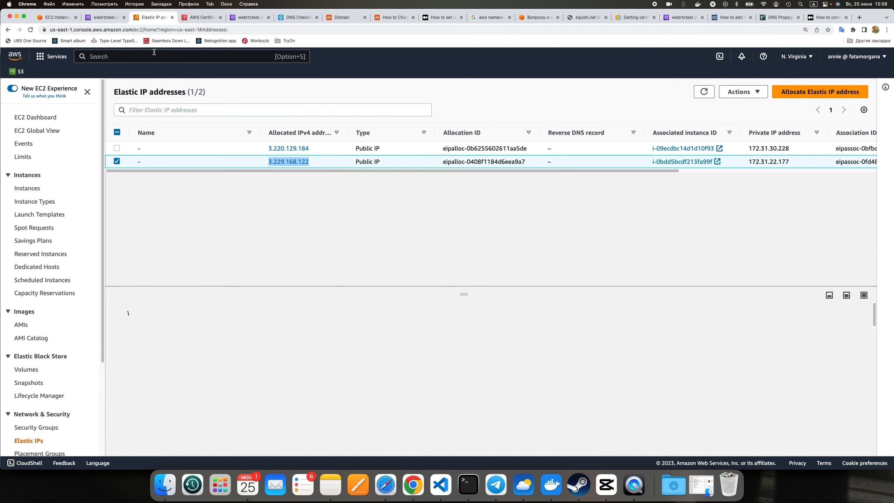
left_click(105, 17)
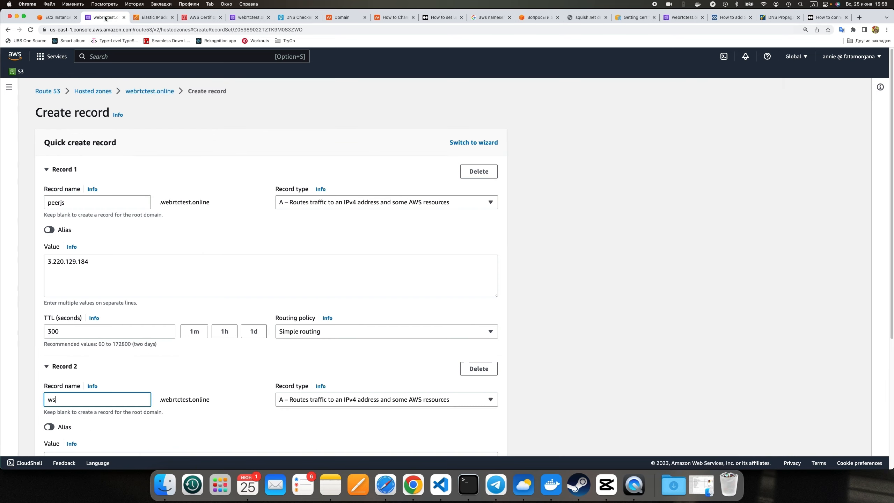
scroll(173, 317, "down", 5)
left_click(149, 340)
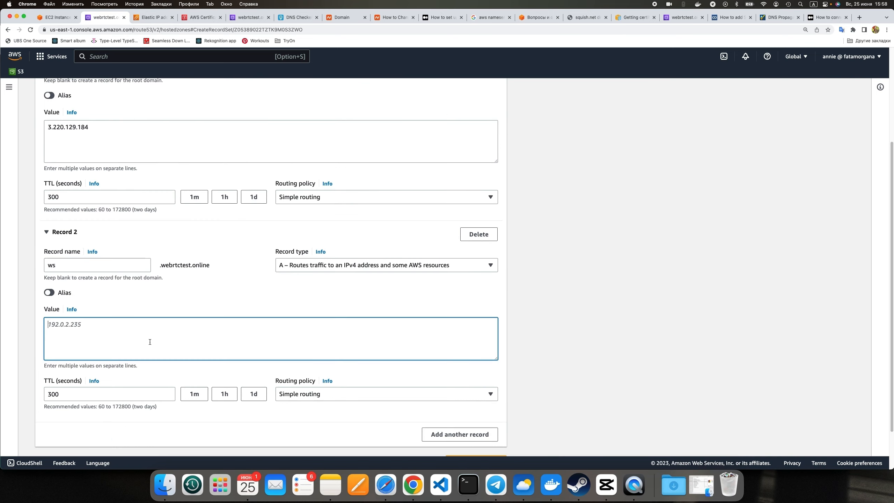
key("cmd+v")
scroll(352, 406, "down", 3)
left_click(456, 411)
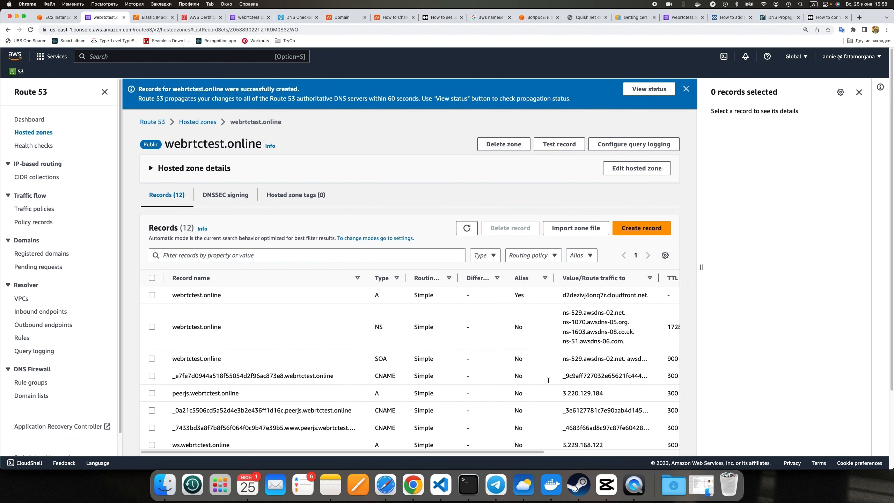
scroll(222, 287, "down", 5)
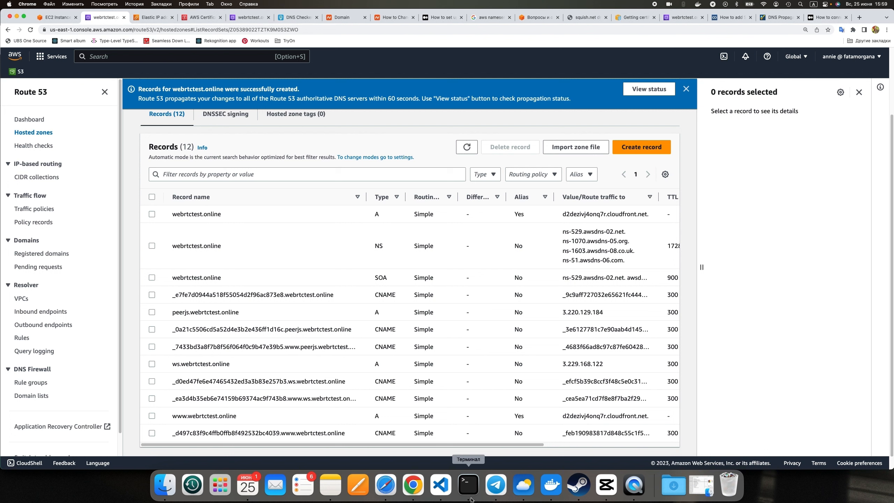
left_click(468, 484)
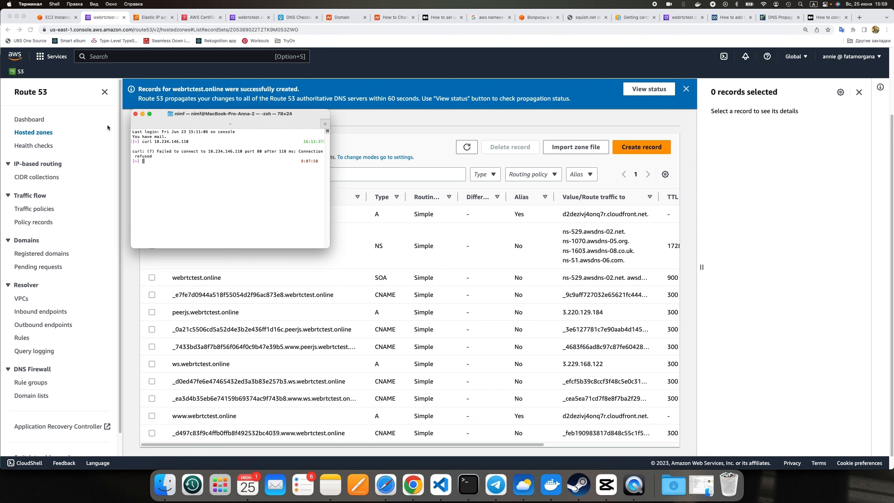
- Open the EC2 instance list and start both the webrtc-peerjs and webrtc-ws instances
left_click(152, 17)
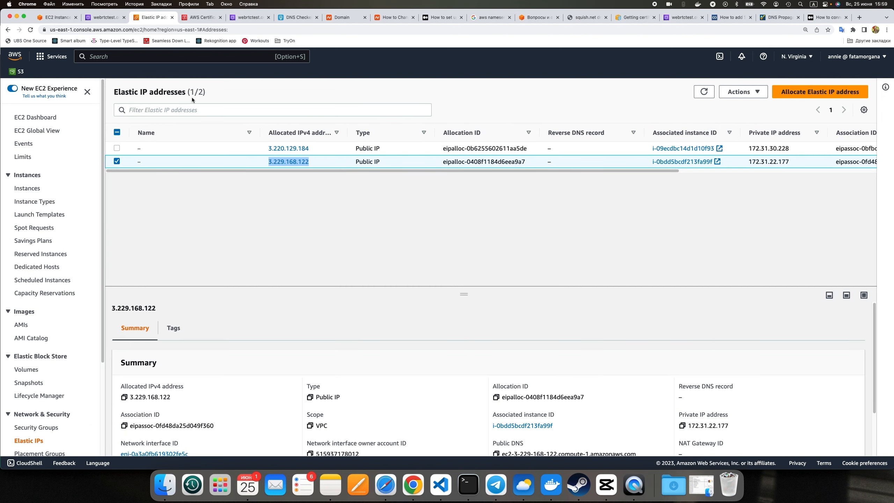
left_click(152, 51)
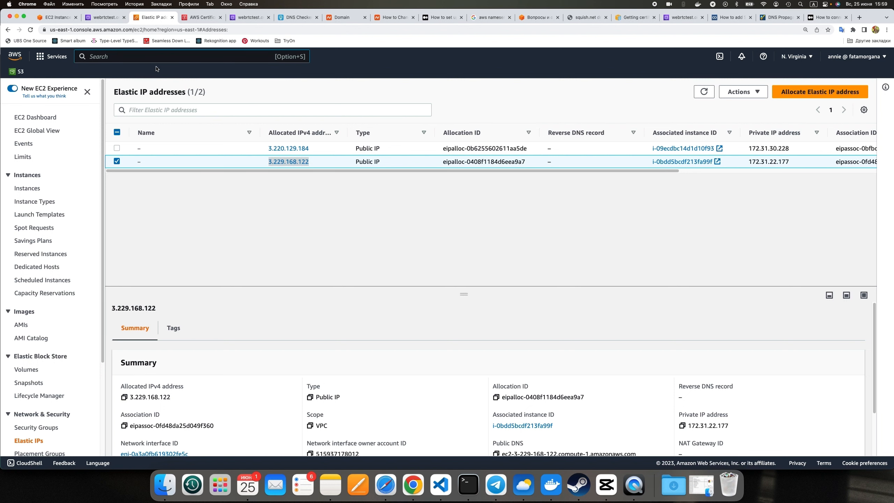
left_click(27, 189)
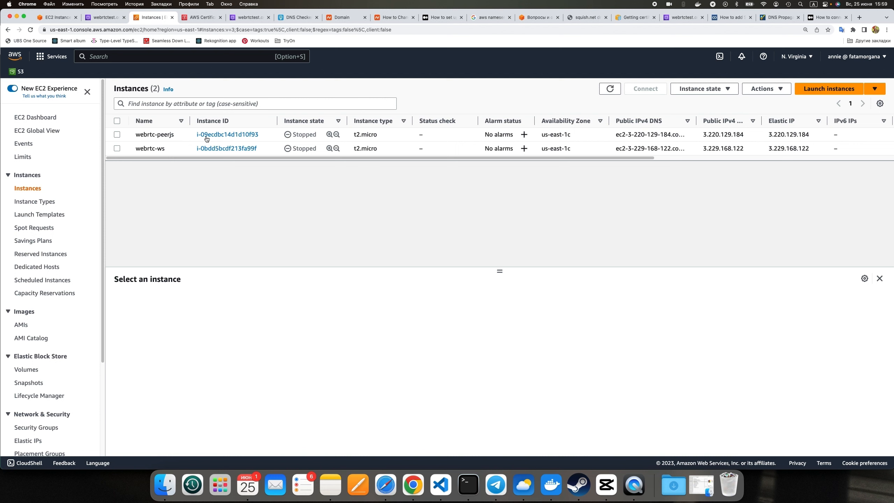
left_click(117, 134)
left_click(117, 148)
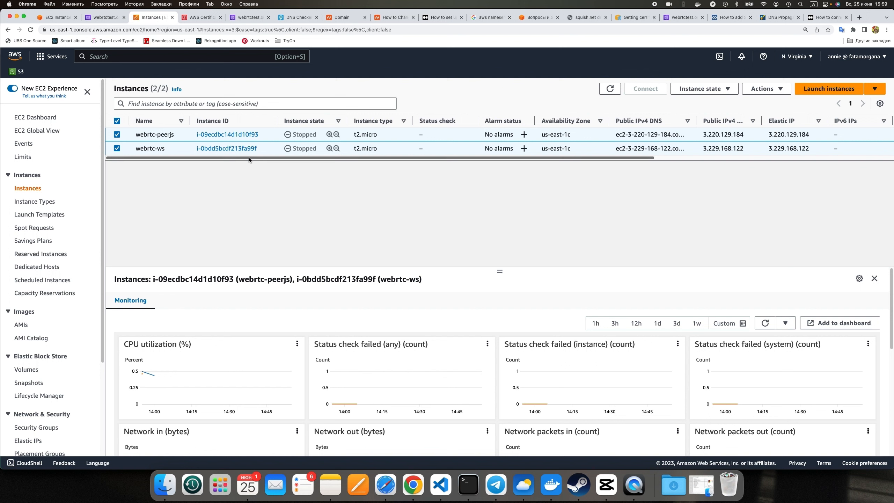
left_click(701, 88)
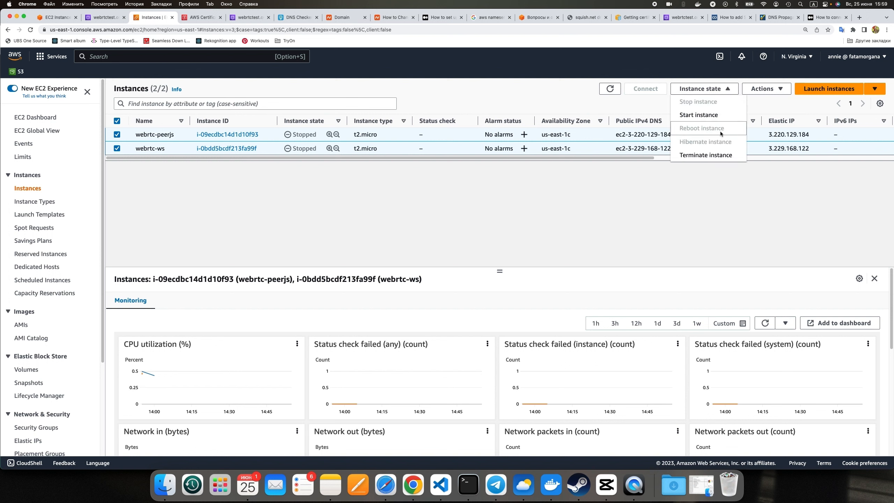
left_click(601, 222)
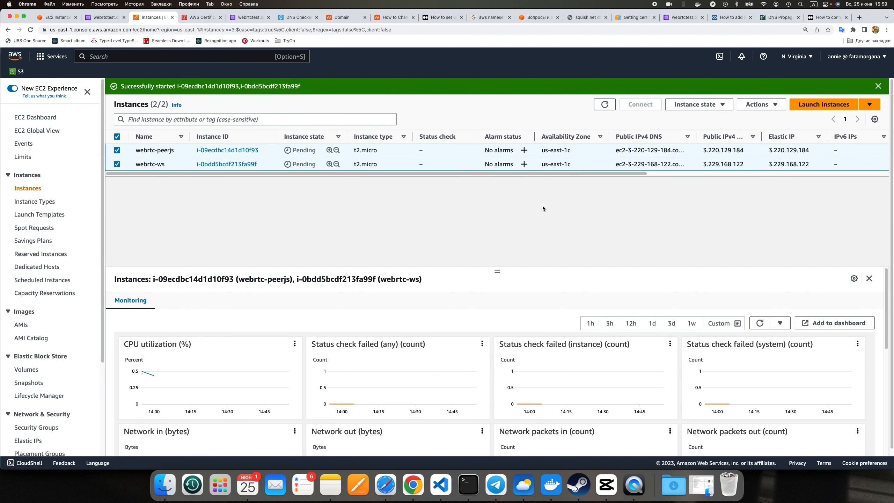
- Connect to the webrtc-peerjs instance through EC2 Instance Connect as ec2-user
left_click(695, 104)
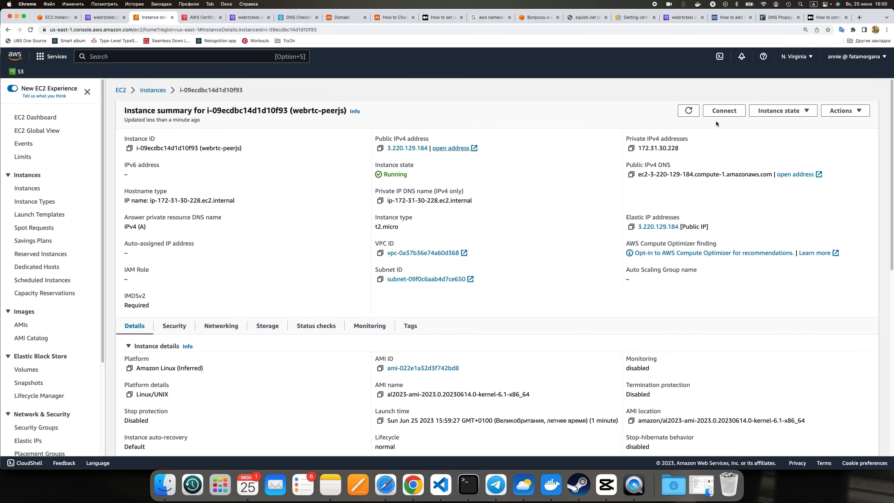
left_click(724, 112)
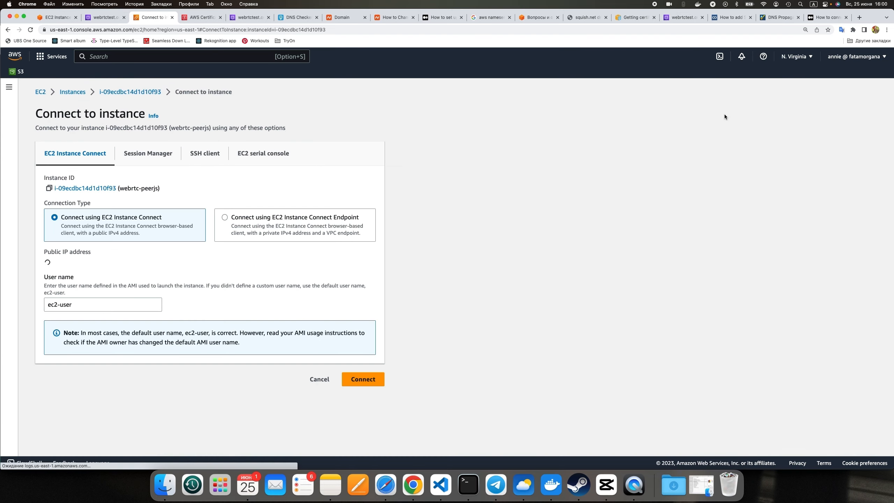
left_click(369, 379)
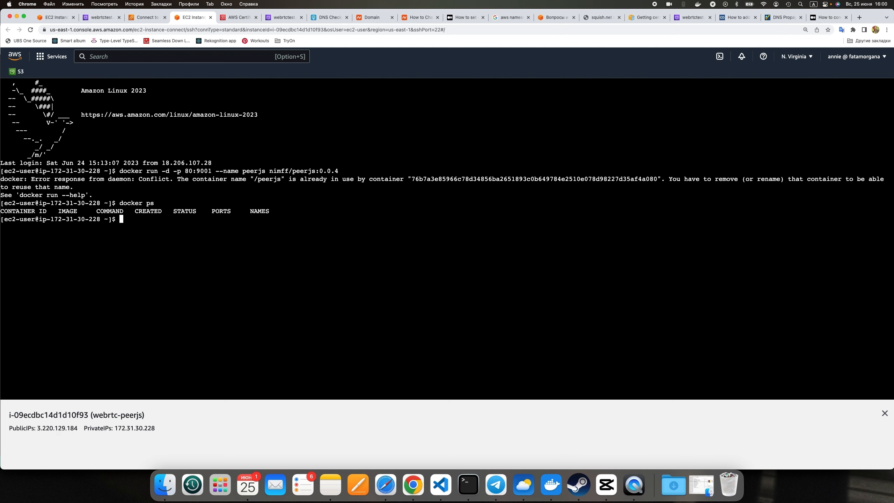
- Force-remove the existing peerjs Docker container and list the running containers
type("docker")
type("rm -f peerjs")
key("Return")
key("Up")
key("Up")
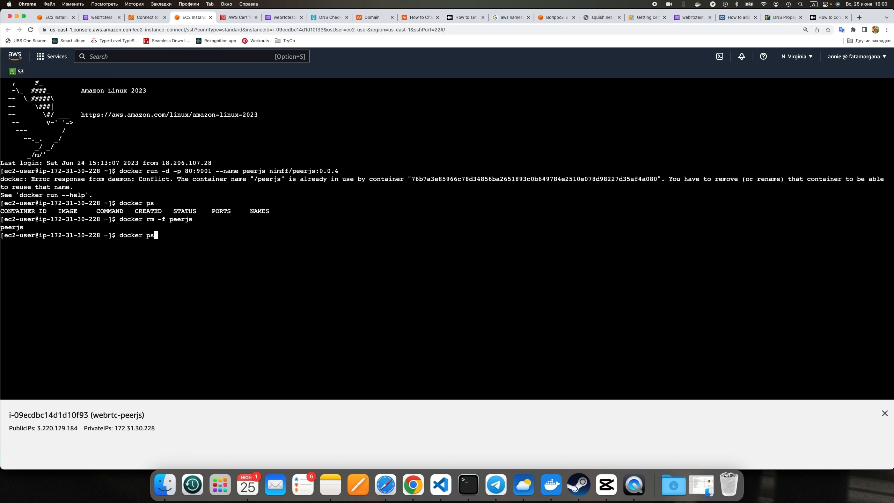
key("Return")
- Run a detached container named peerjs from the nimff/peerjs:0.0.4 image, mapping port 80 to 9001
key("Up")
key("Up")
key("Up")
key("Up")
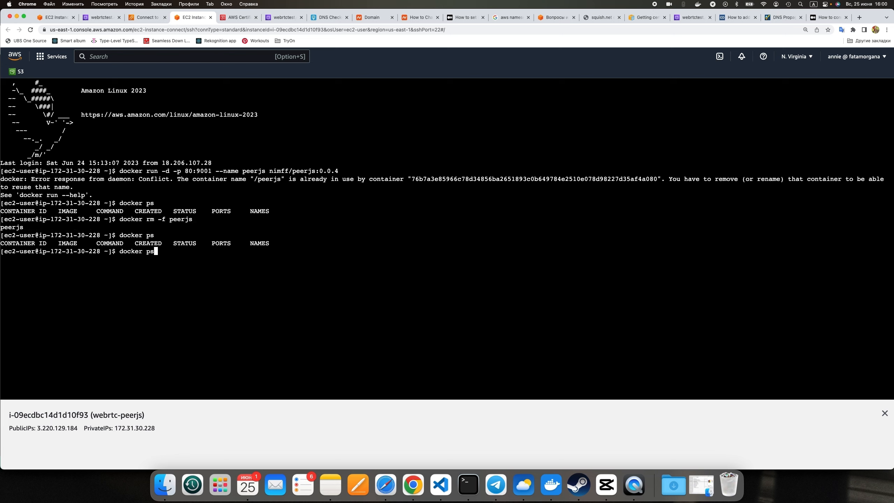
key("Return")
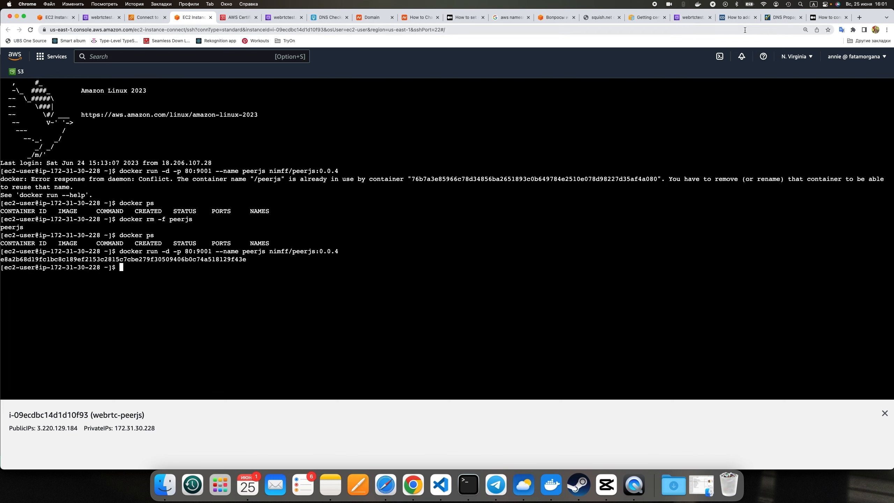
- Connect to the webrtc-ws instance through EC2 Instance Connect as ec2-user
left_click(148, 17)
left_click(225, 148)
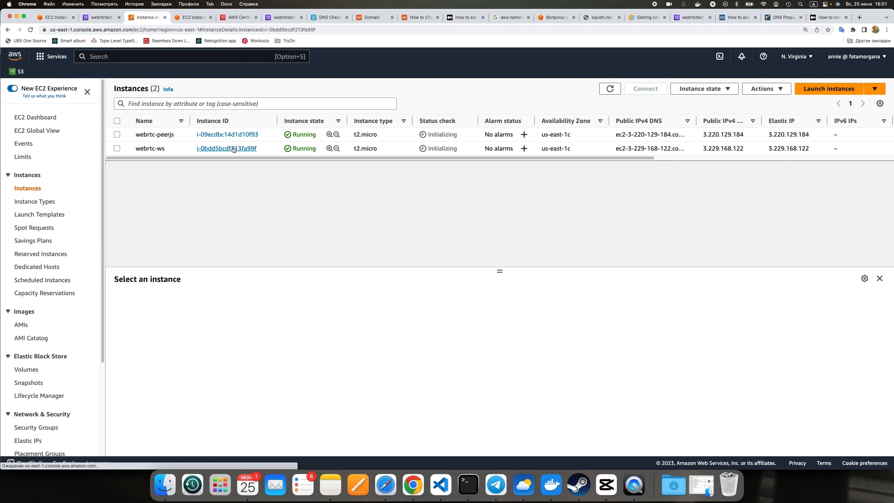
left_click(725, 112)
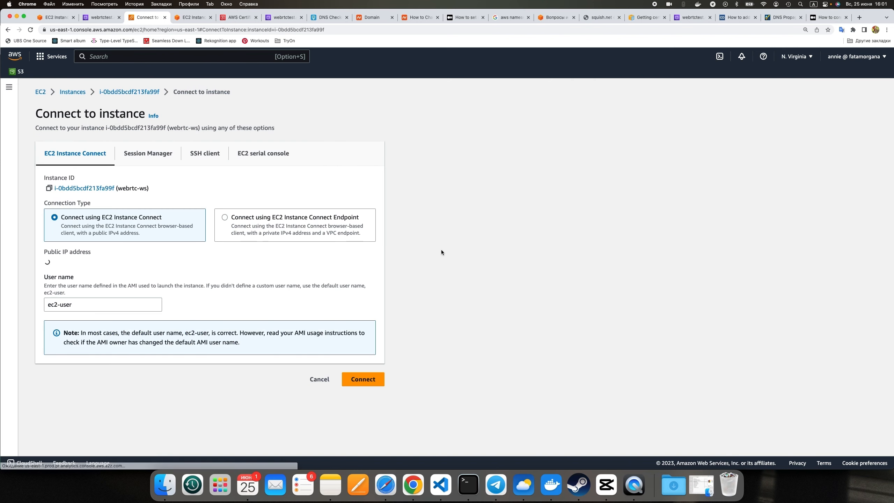
left_click(363, 380)
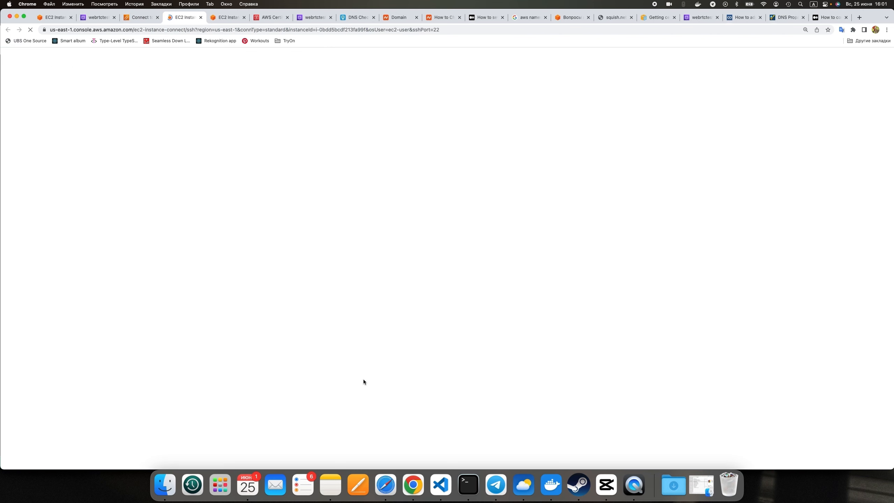
- Force-remove the old ws container and run a detached one named ws from nimff/ws:0.0.4, mapping port 80 to 8080
type("docker run -d -p 80:8080 --name ws nimff/ws:0.0.4")
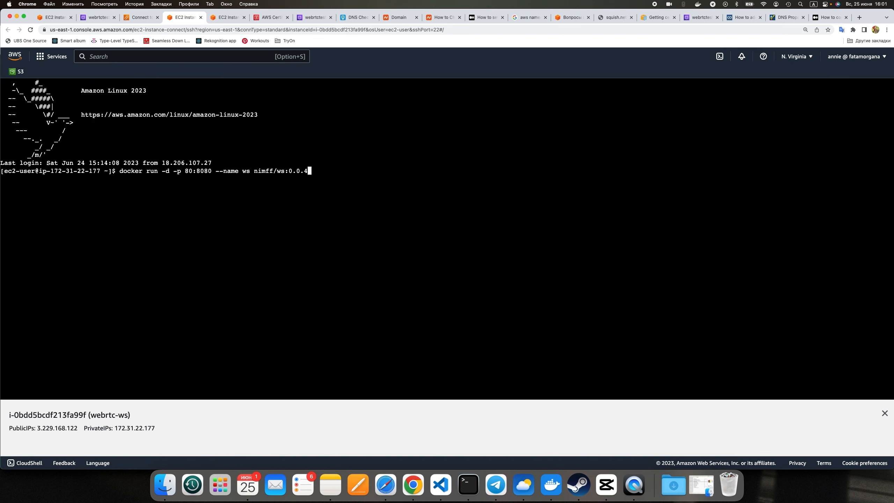
key("Up")
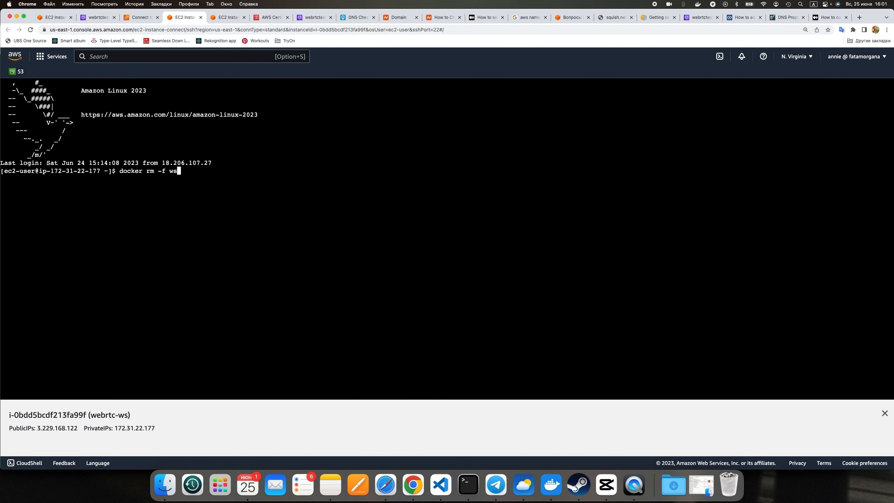
key("Return")
key("Up")
key("Up")
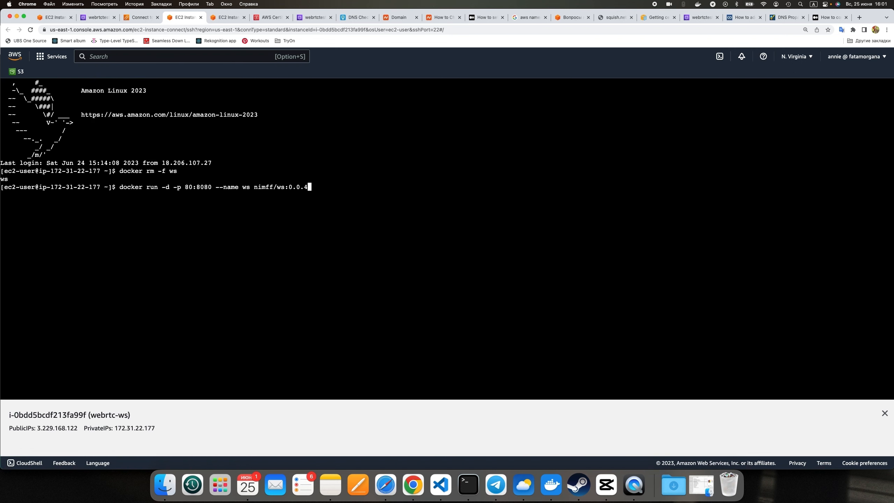
key("Return")
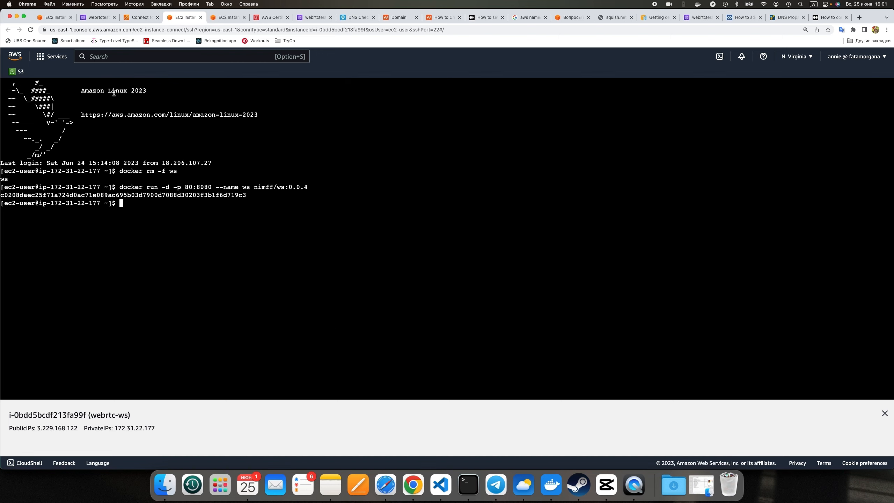
- Open the webrtc-peerjs instance's public IPv4 address in the browser and reload the page to test it
left_click(141, 16)
left_click(80, 92)
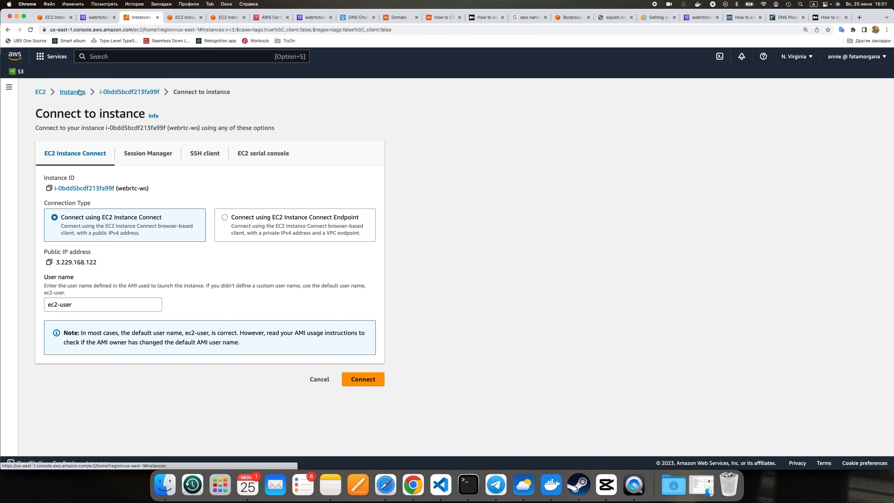
left_click(211, 133)
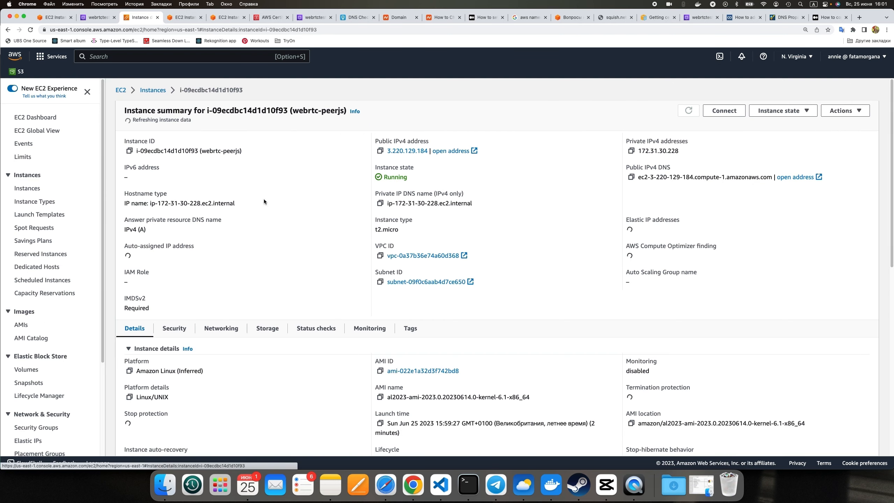
left_click(452, 151)
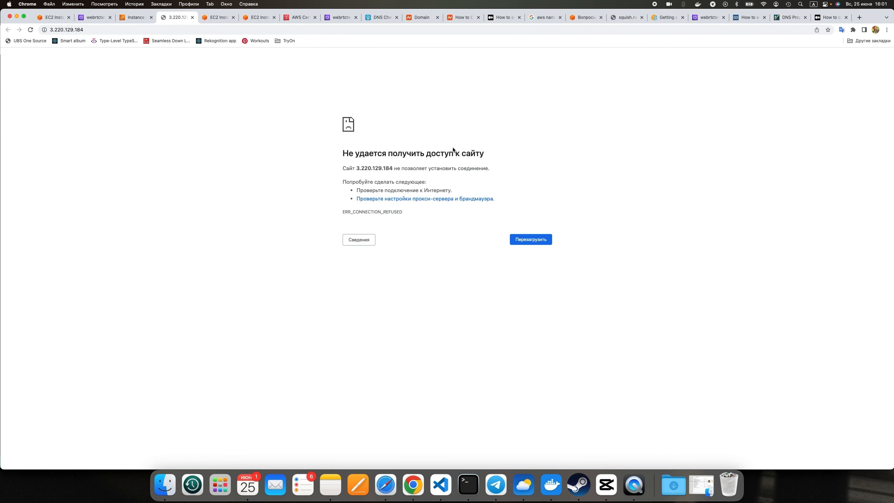
left_click(30, 30)
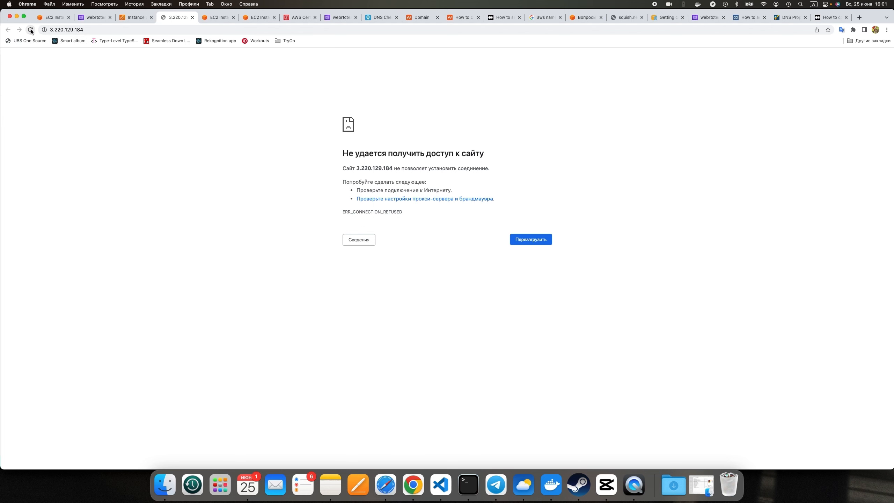
- Return to the EC2 instance list and refresh it to check the status checks of both instances
left_click(133, 17)
mouse_move(431, 136)
left_mouse_down()
mouse_move(475, 137)
mouse_move(474, 147)
mouse_move(434, 133)
left_mouse_up()
left_click(466, 153)
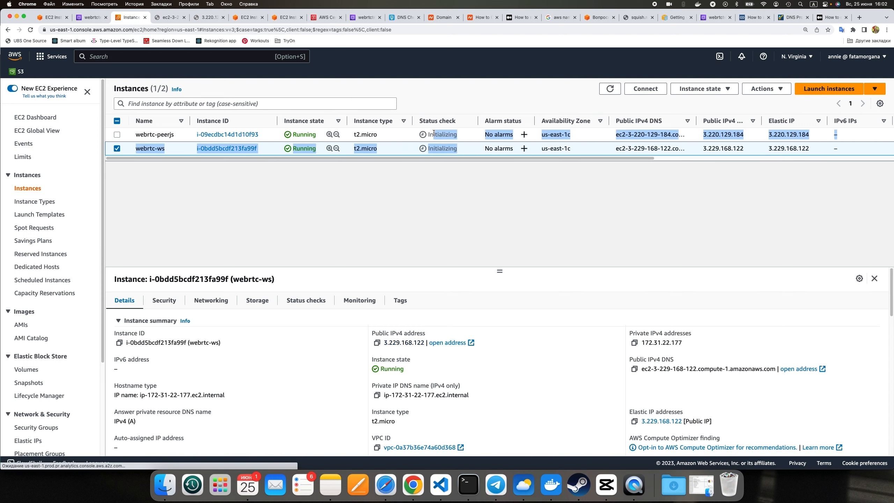
left_click(430, 206)
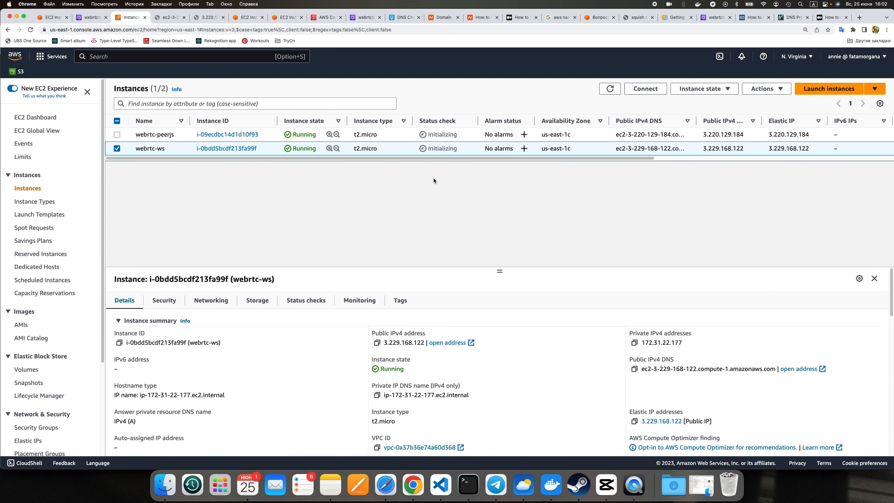
left_click(610, 88)
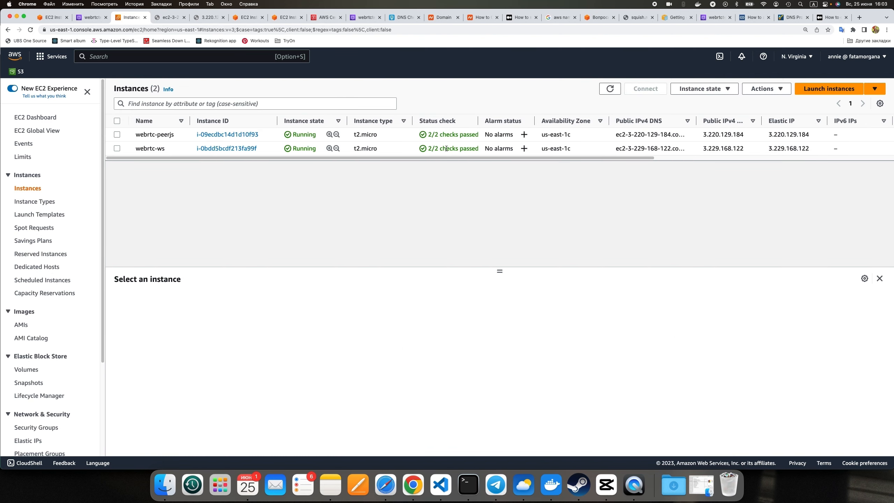
- Open the webrtc-peerjs instance details and reload its public DNS page in the browser to retest it
left_click(227, 134)
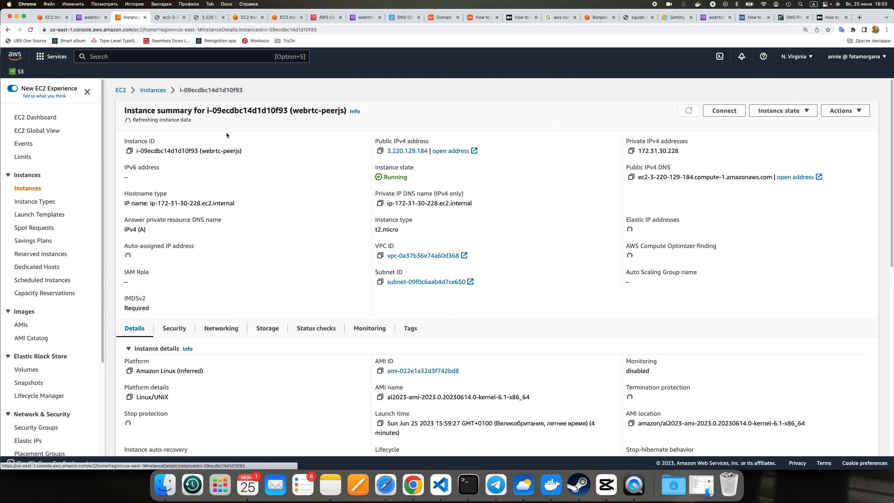
left_click(168, 17)
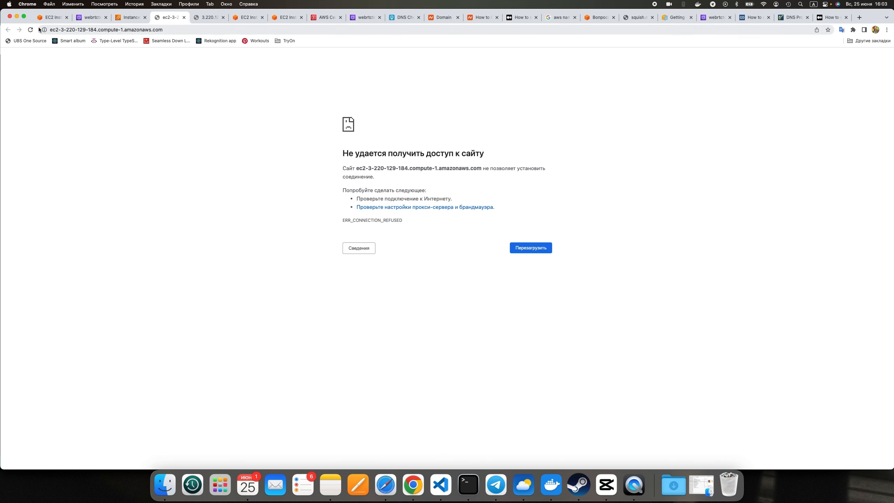
left_click(29, 33)
left_click(29, 33)
left_click(124, 31)
left_click(125, 17)
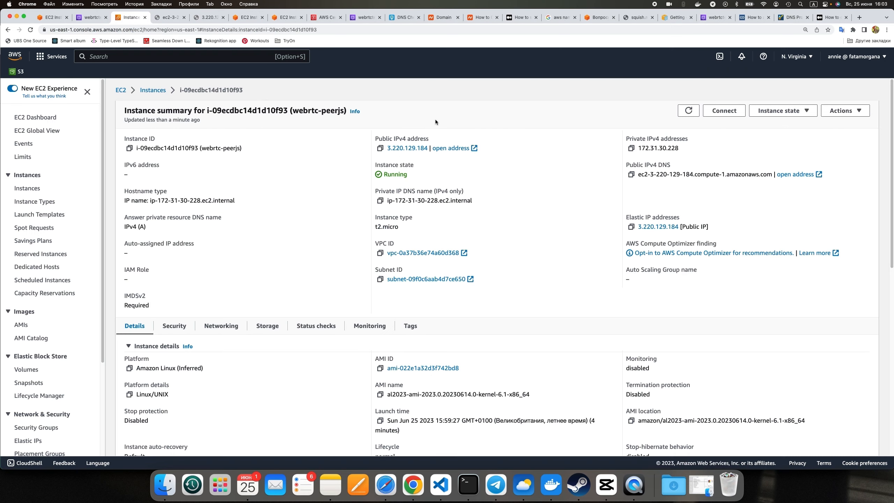
- Open the peerjs instance's Elastic IP details and run curl 3.220.129.184 in Terminal to test the server
left_click(396, 150)
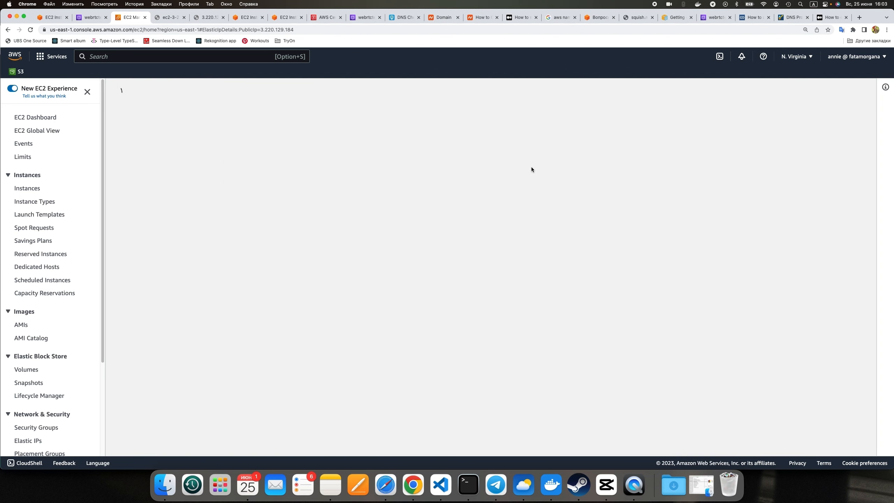
left_click(468, 485)
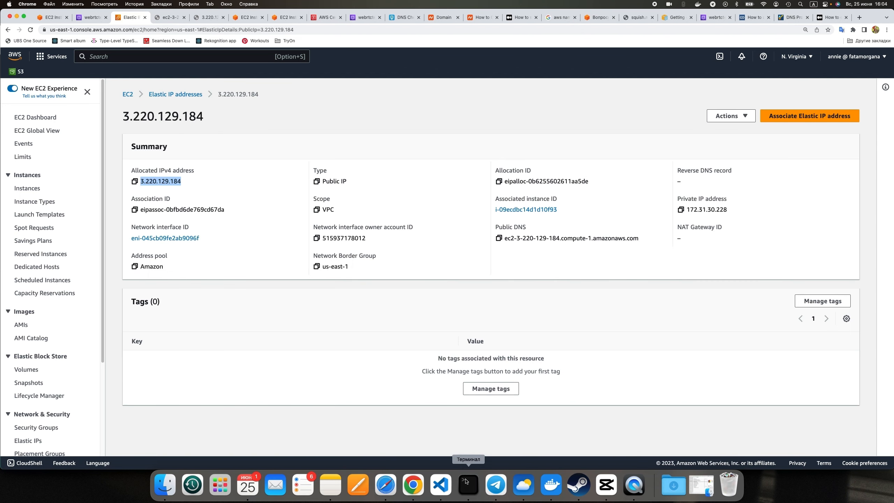
type("curl")
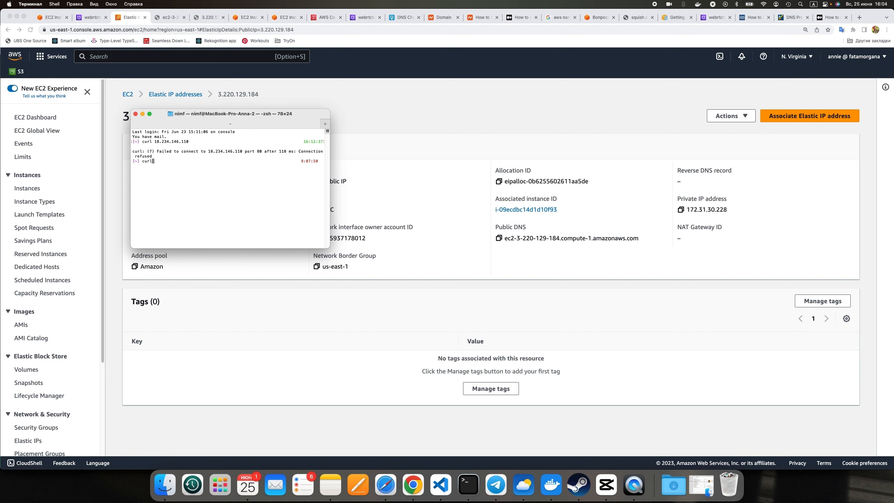
type("3.220.129.184")
key("Return")
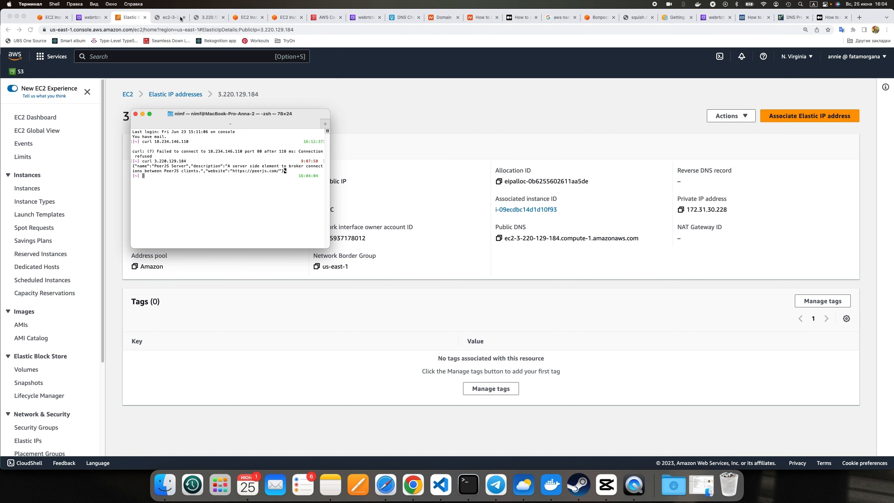
- Load 3.220.129.184 in the browser to test the PeerJS server, and return to the Elastic IP details
left_click(169, 20)
type("3.220.129.184")
key("Return")
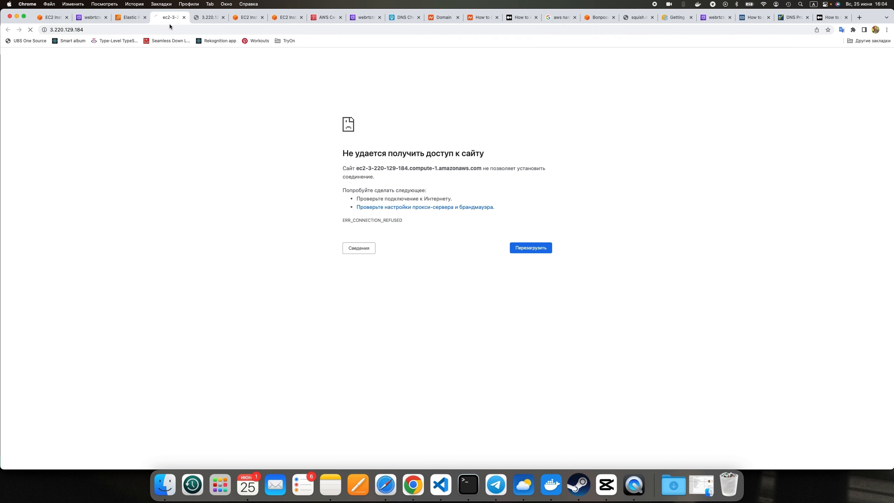
left_click(132, 17)
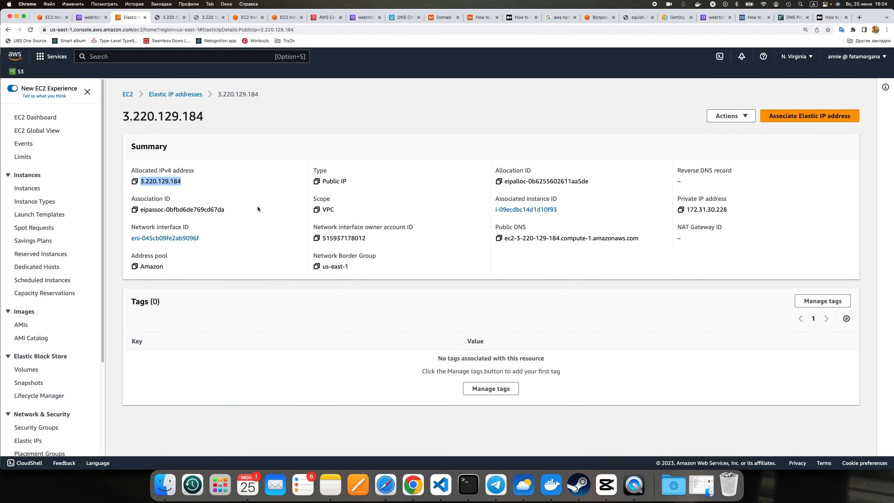
- Copy the peerjs.webrtctest.online record name from the Route 53 hosted zone and request it with curl in Terminal
left_click(90, 17)
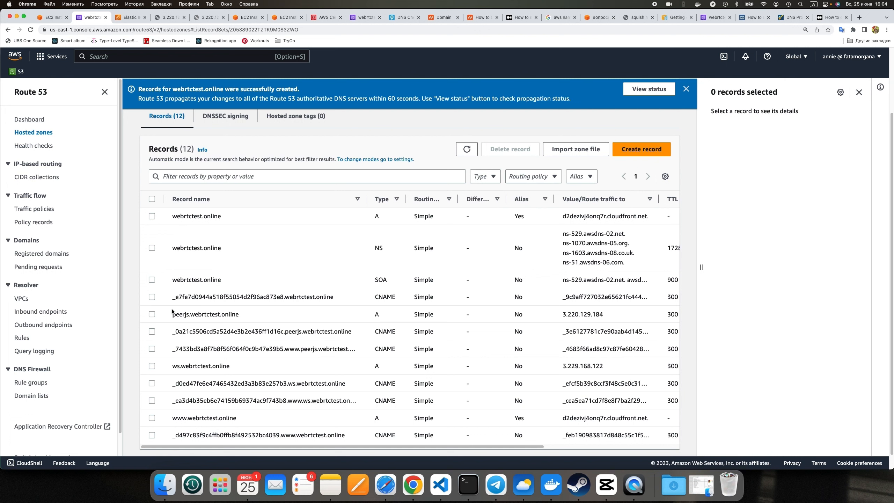
left_click_drag(173, 313, 267, 322)
key("super+c")
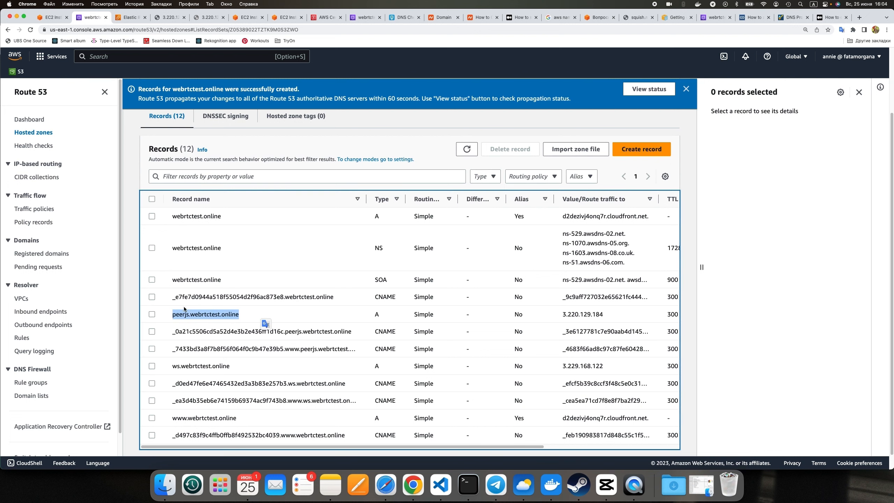
left_click(465, 488)
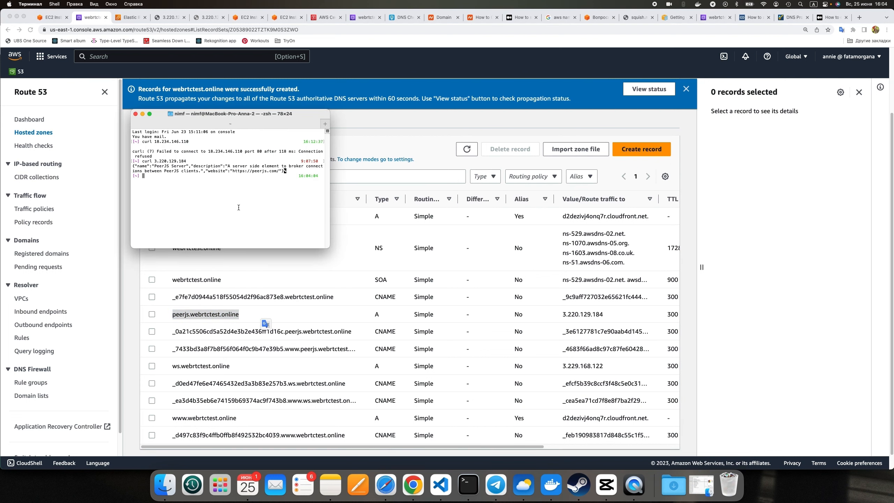
type("curl")
key("super+v")
key("Return")
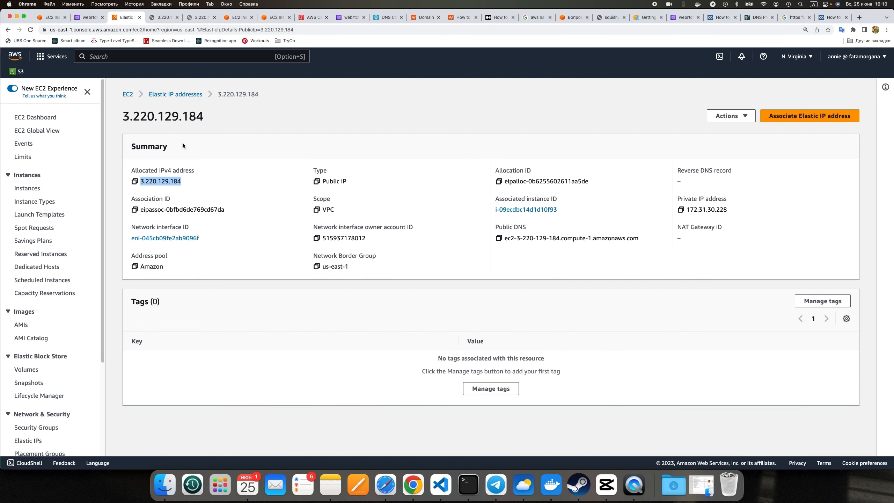
left_click(468, 484)
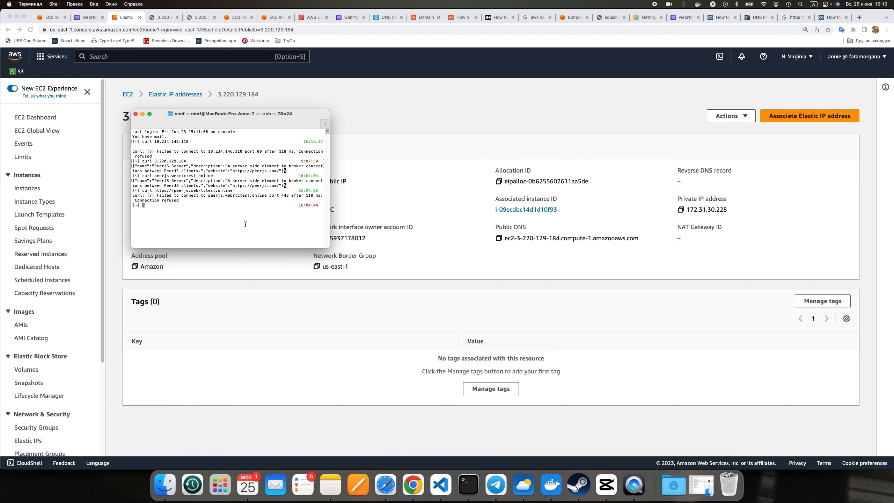
key("Up")
key("Return")
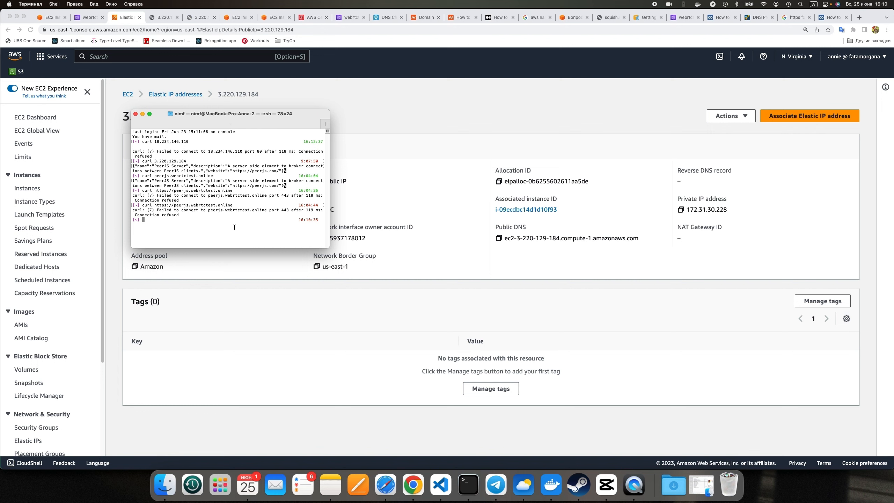
- Go to the EC2 target groups in Chrome and start creating a new target group
key("super+Tab")
scroll(50, 215, "down", 1)
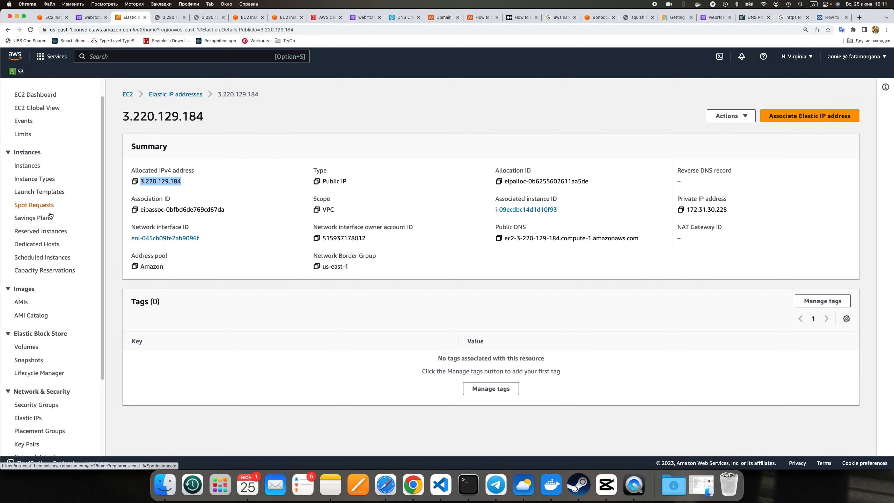
scroll(51, 215, "down", 4)
scroll(49, 213, "down", 1)
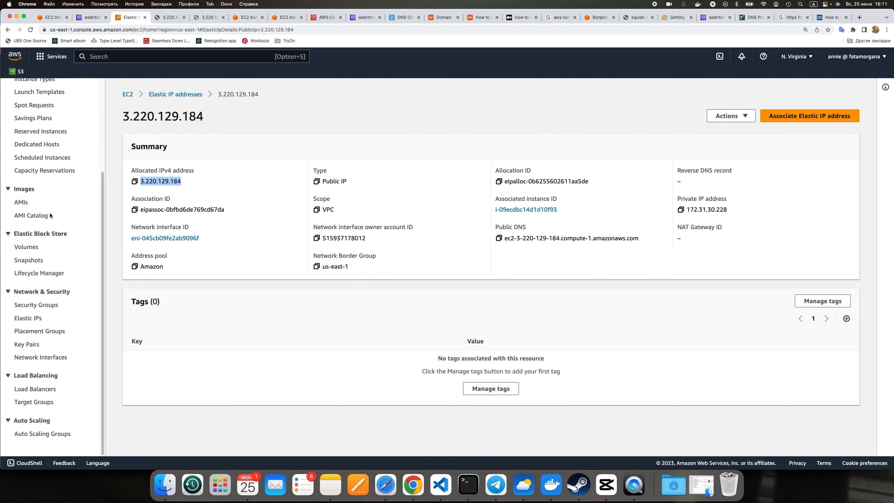
left_click(37, 402)
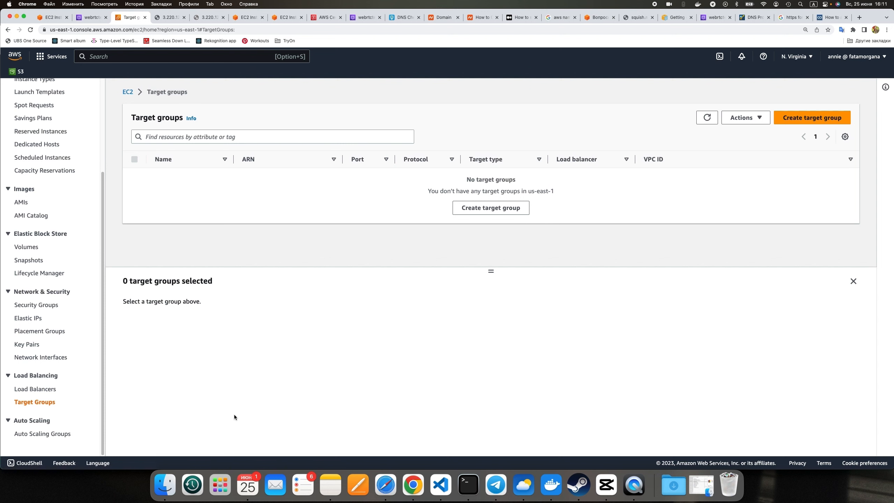
left_click(810, 117)
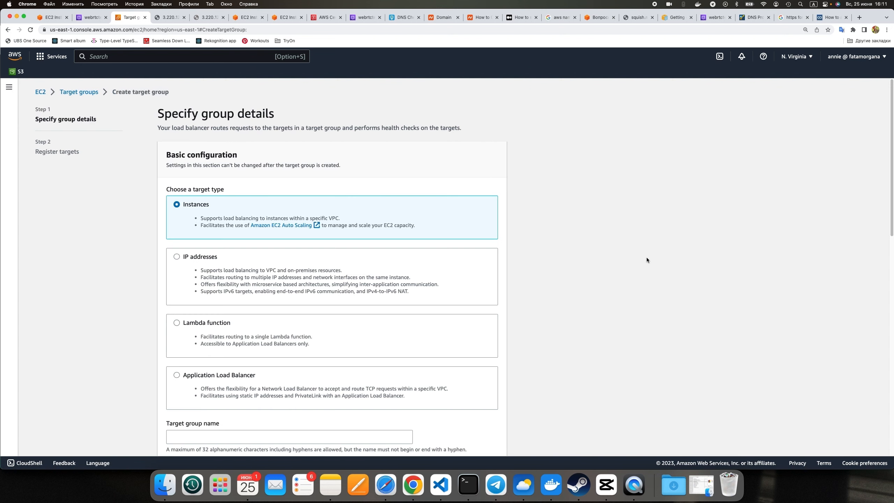
- Name the target group webrtc, keep the Instances type with HTTP on port 80, and continue to target registration
scroll(647, 259, "down", 3)
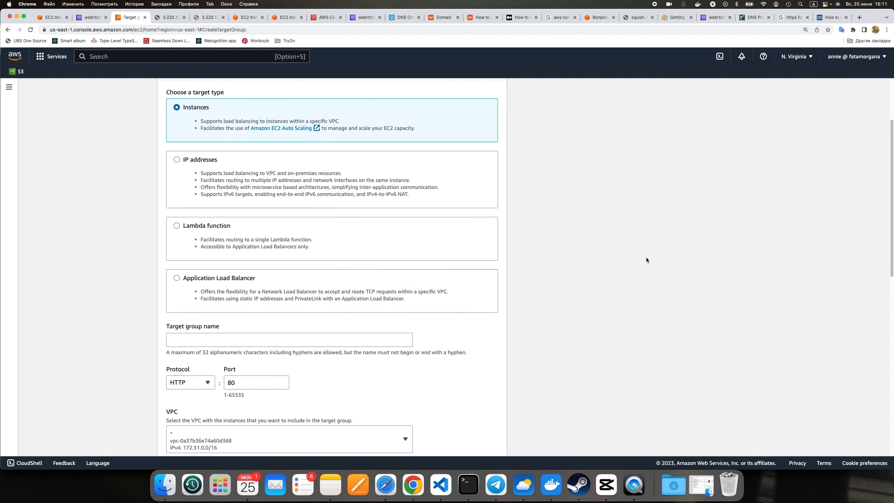
scroll(231, 214, "down", 4)
left_click(231, 214)
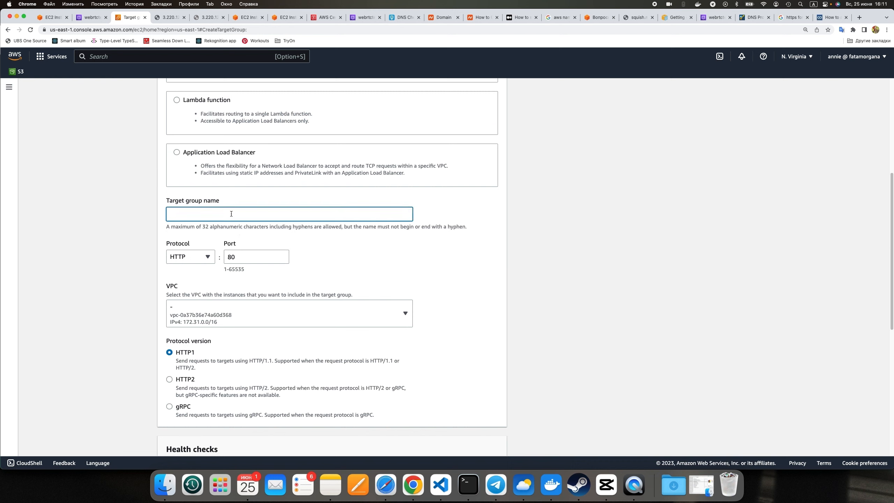
type("webttcs-")
key("BackSpace")
key("BackSpace")
type("c")
key("BackSpace")
left_click(212, 258)
left_click(213, 257)
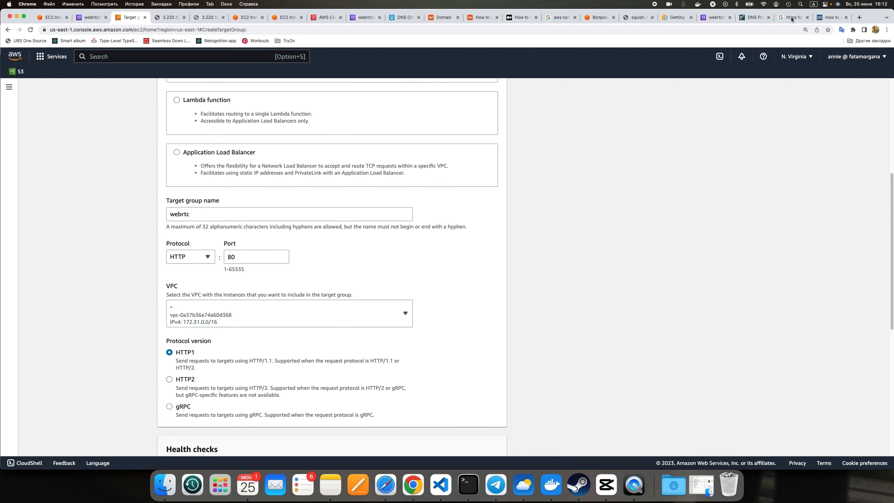
scroll(227, 303, "down", 10)
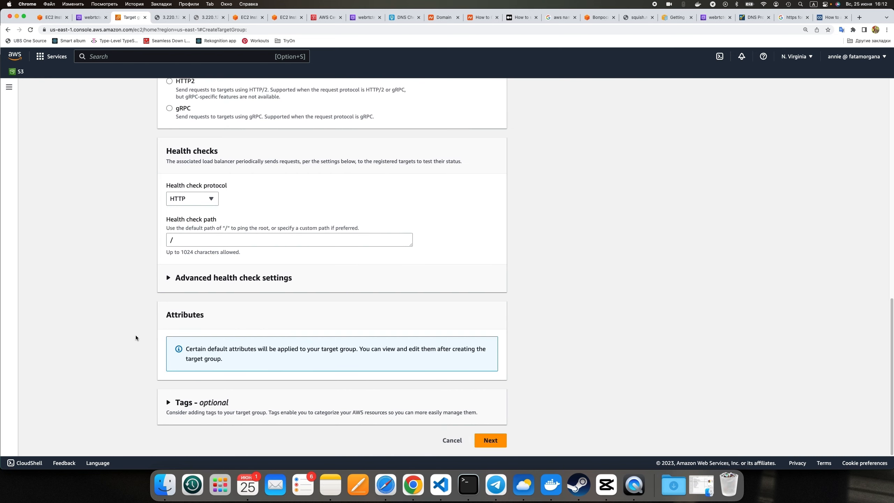
left_click(506, 441)
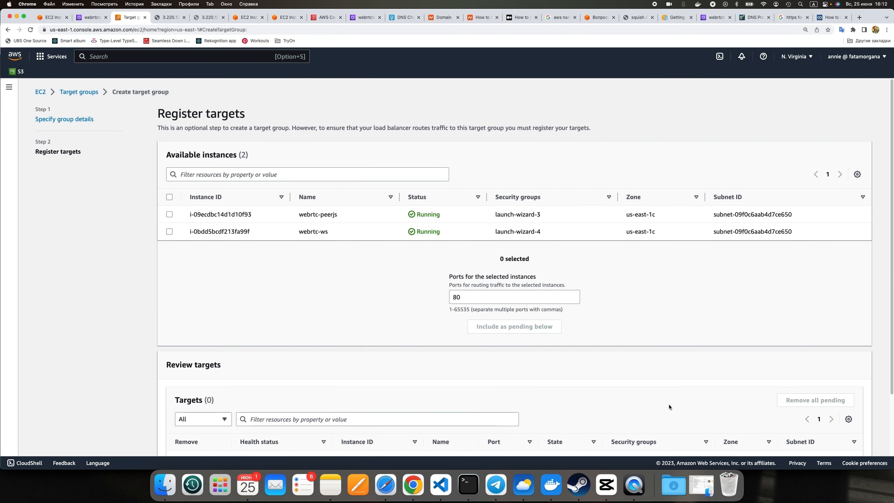
- Select only the webrtc-peerjs instance on port 80 and create the webrtc target group
scroll(670, 406, "down", 4)
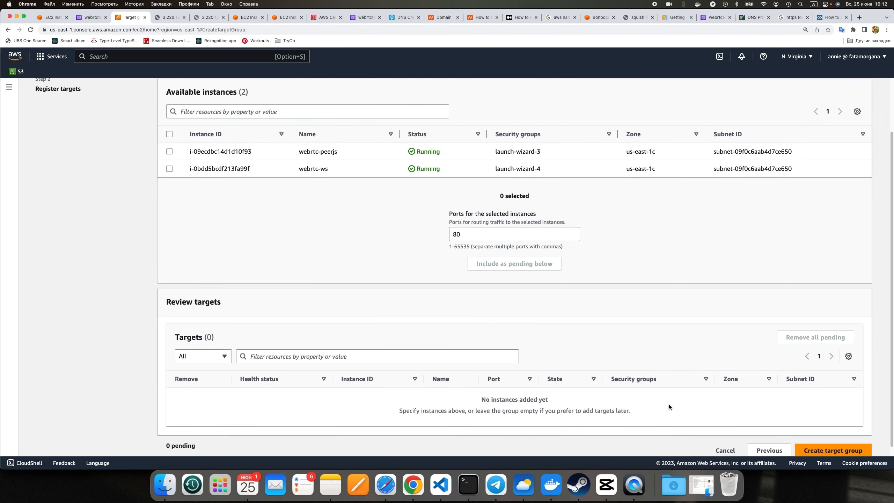
scroll(669, 406, "up", 2)
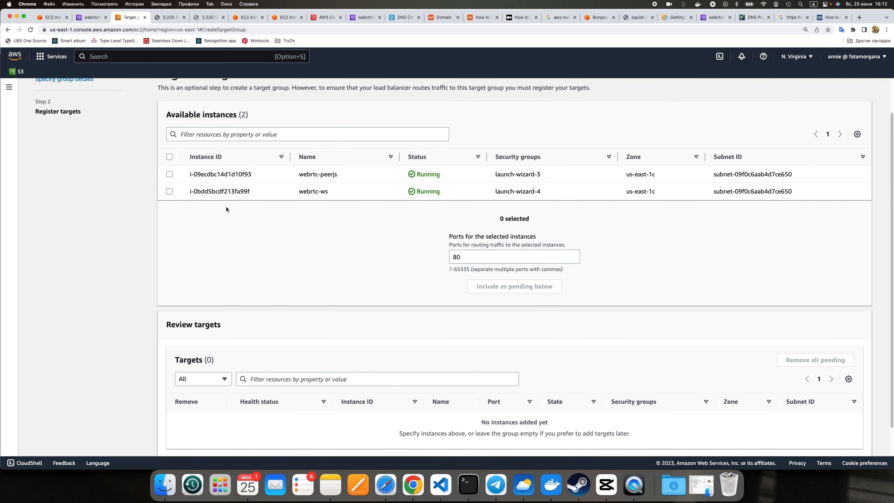
left_click(169, 173)
scroll(170, 173, "down", 2)
left_click(169, 159)
left_click(170, 159)
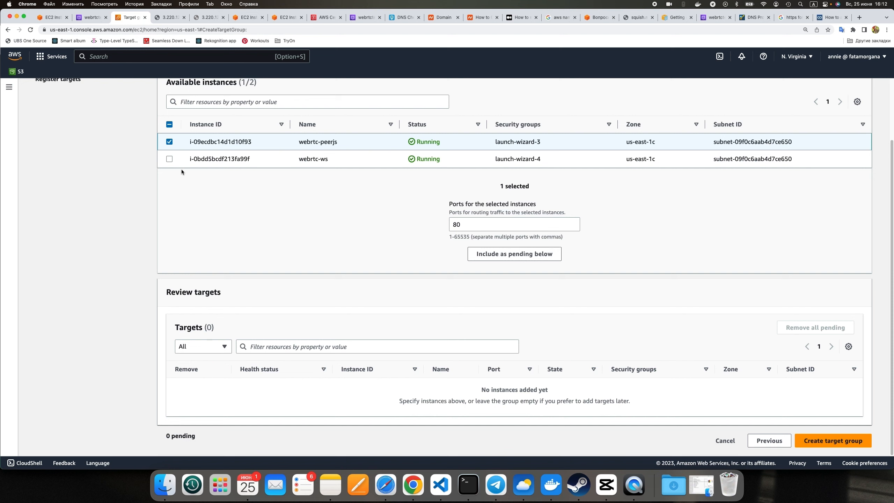
left_click(838, 443)
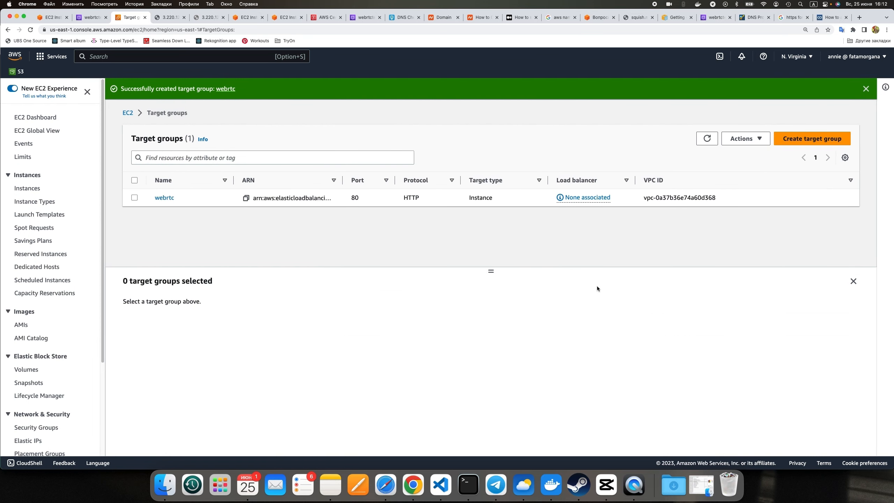
- Start a second target group named webrtc-ws with the default HTTP port 80 settings and continue to target registration
left_click(812, 139)
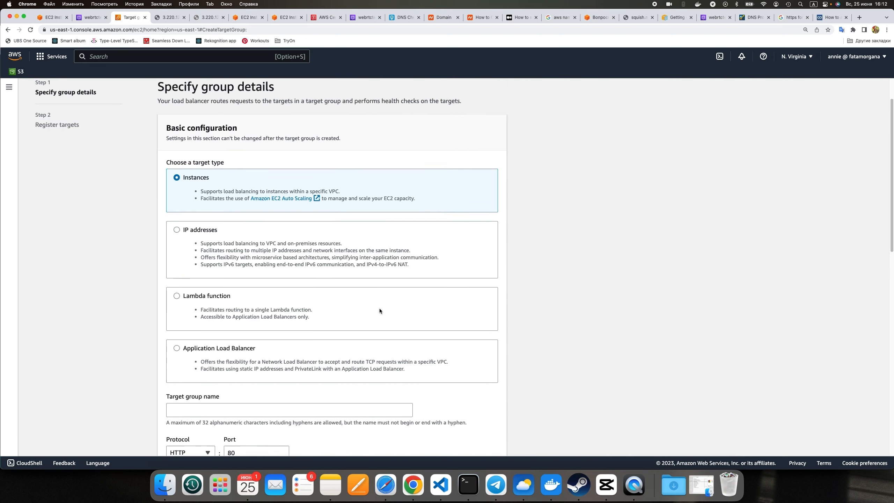
scroll(379, 308, "down", 15)
scroll(380, 308, "up", 5)
scroll(379, 308, "down", 5)
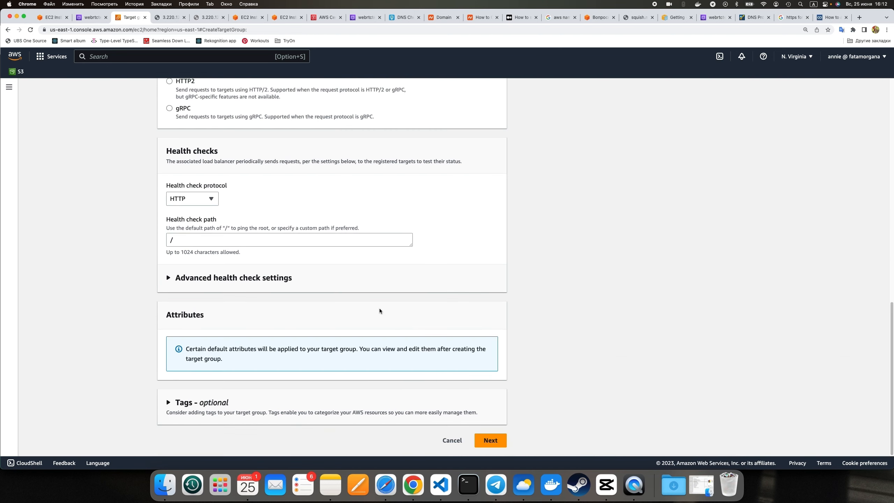
left_click(488, 437)
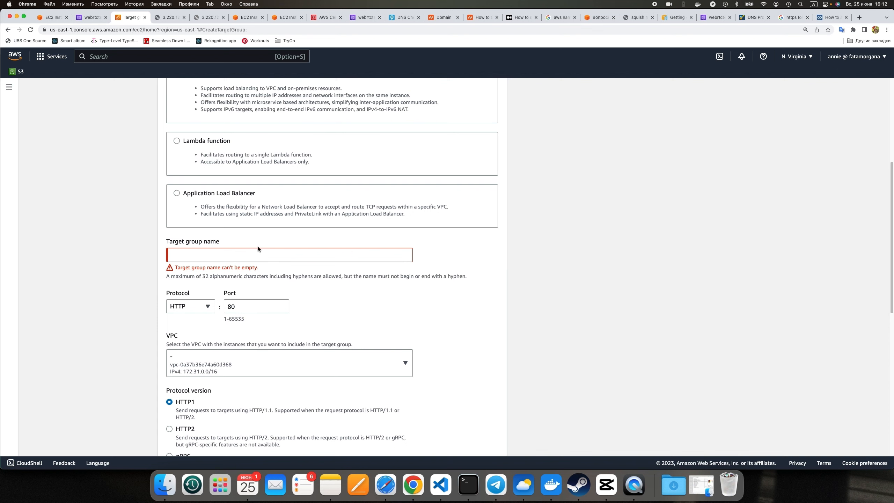
left_click(257, 250)
type("webrtc-ws")
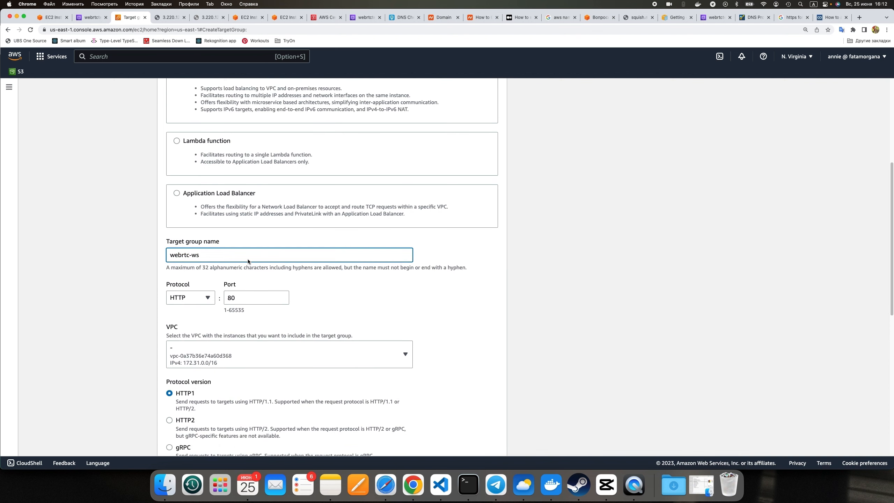
scroll(248, 262, "down", 10)
left_click(488, 437)
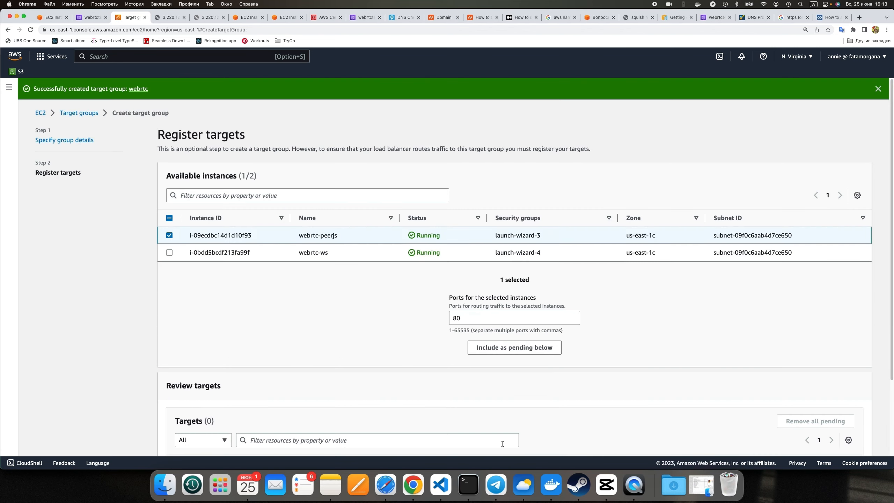
- Deselect the webrtc-peerjs instance and select webrtc-ws among the available instances for the new target group
scroll(503, 444, "down", 3)
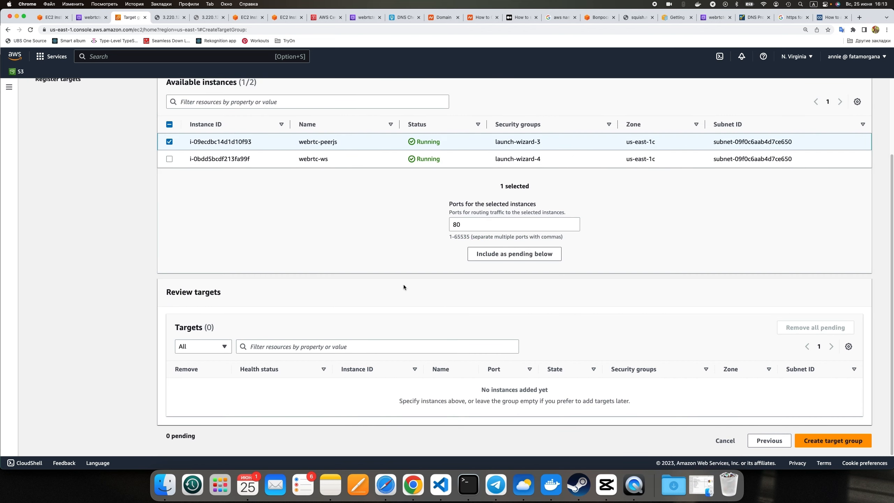
left_click(173, 143)
left_click(171, 160)
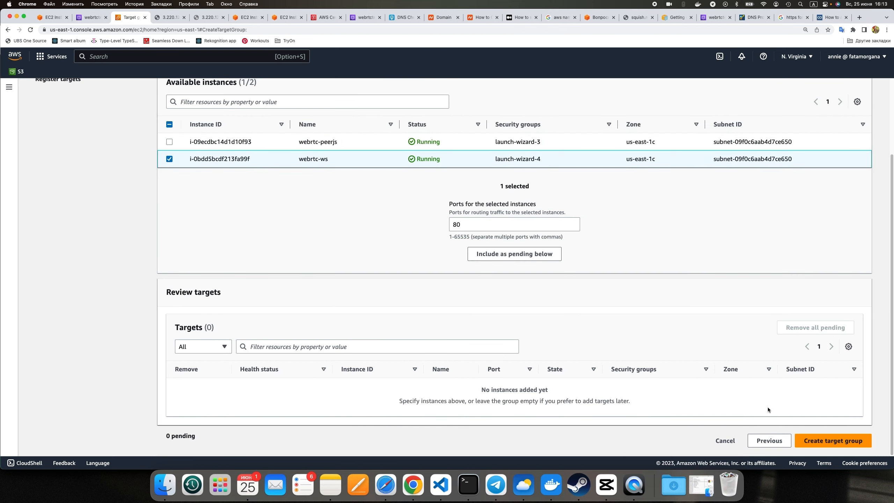
- Create the webrtc-ws target group and start creating an Application Load Balancer
left_click(842, 443)
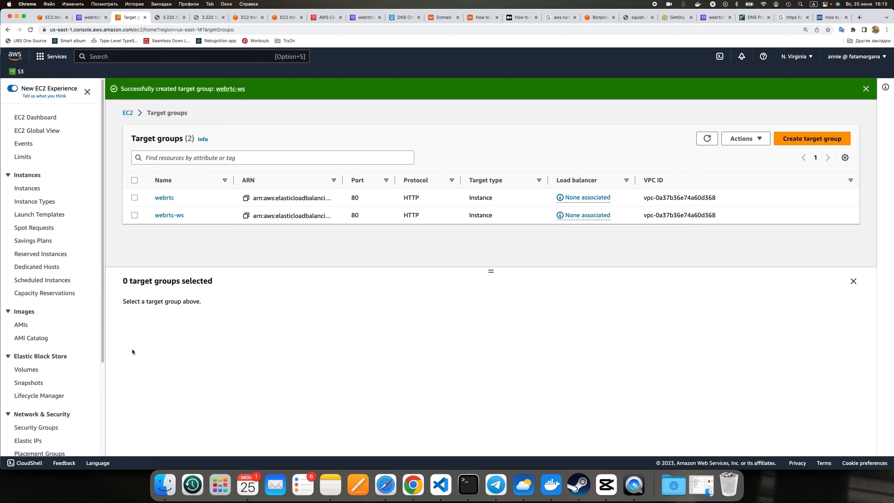
scroll(80, 359, "down", 1)
scroll(80, 358, "down", 3)
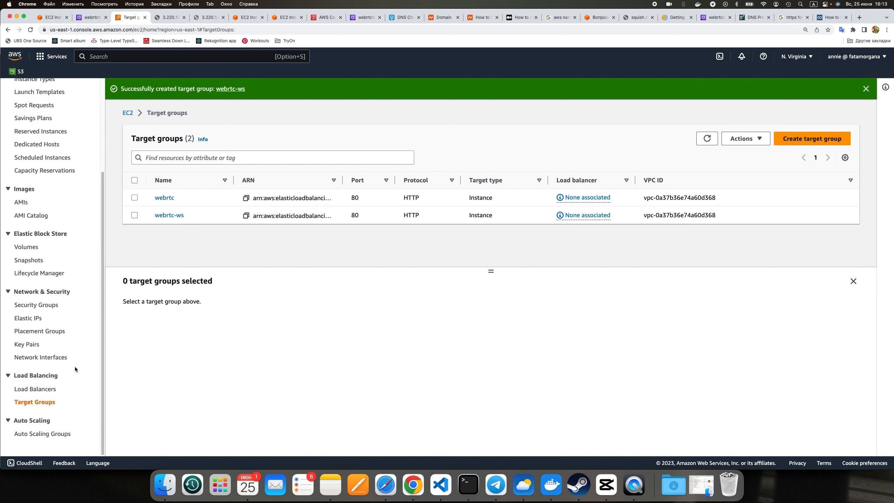
left_click(57, 389)
left_click(796, 120)
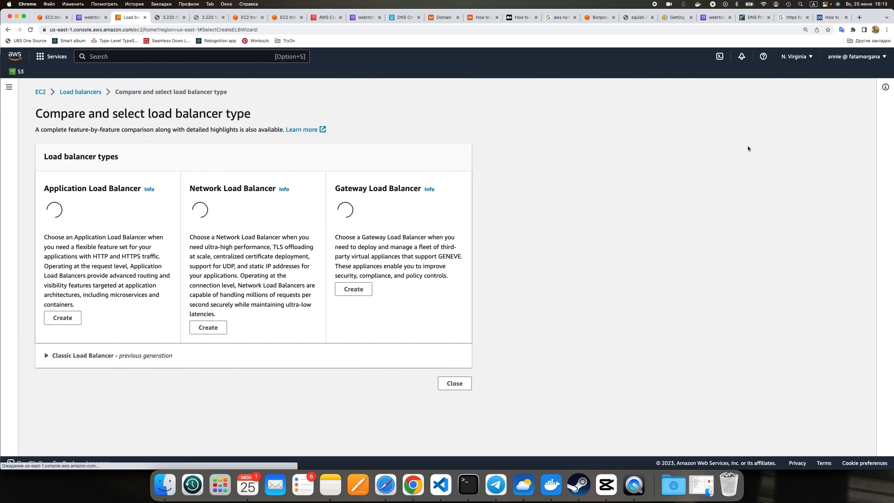
scroll(301, 299, "down", 3)
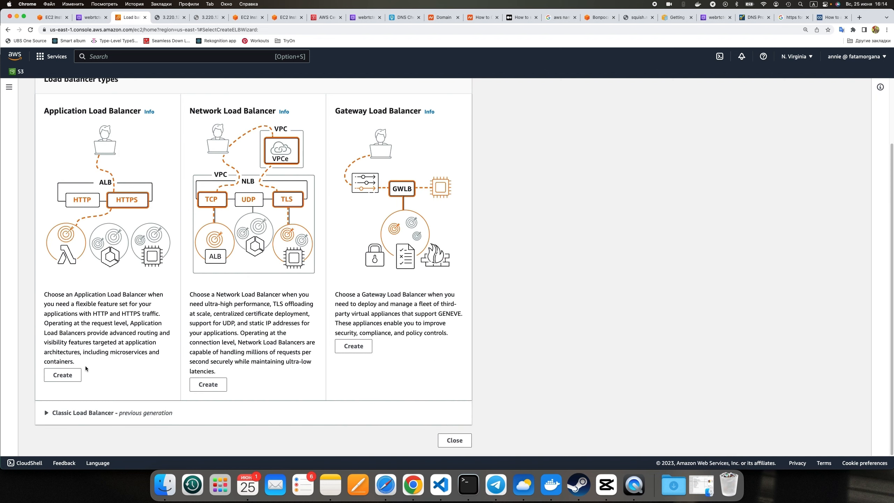
left_click(73, 377)
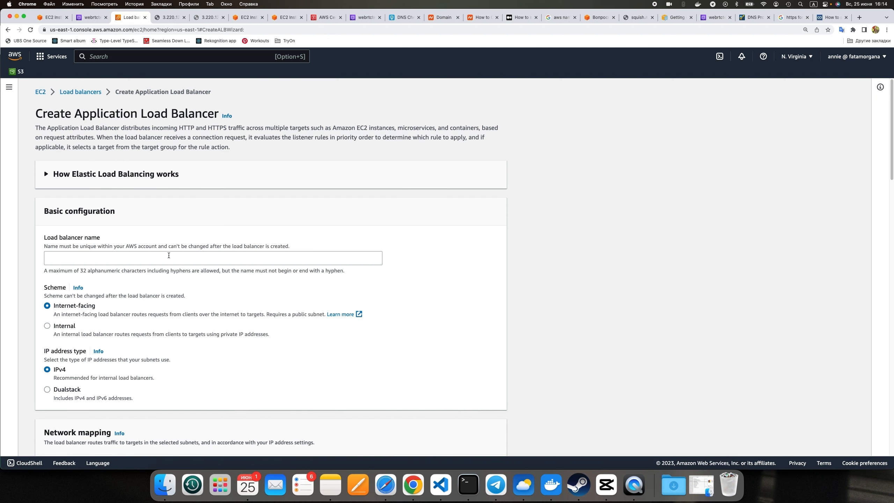
- Name the load balancer webrtc-peerjs, keeping the Internet-facing scheme and IPv4 address type
left_click(169, 255)
type("webr")
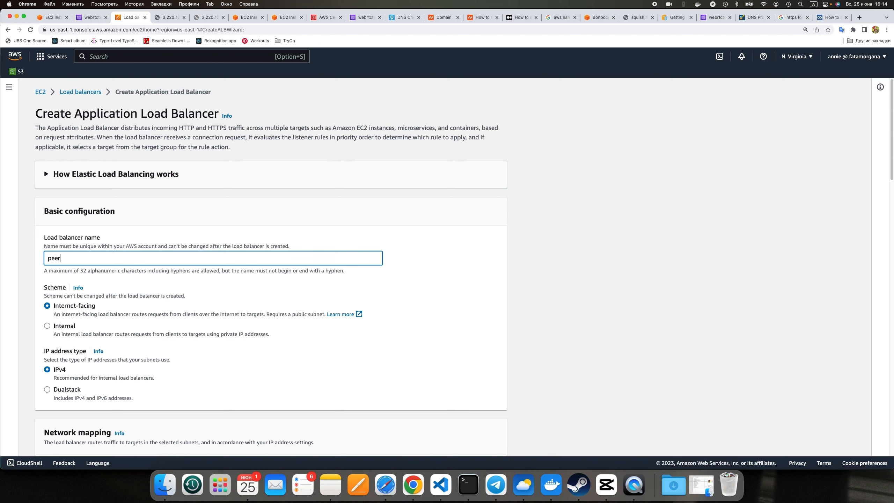
key("BackSpace")
key("BackSpace")
key("BackSpace")
type("ebrtc-peerjs")
scroll(95, 291, "down", 3)
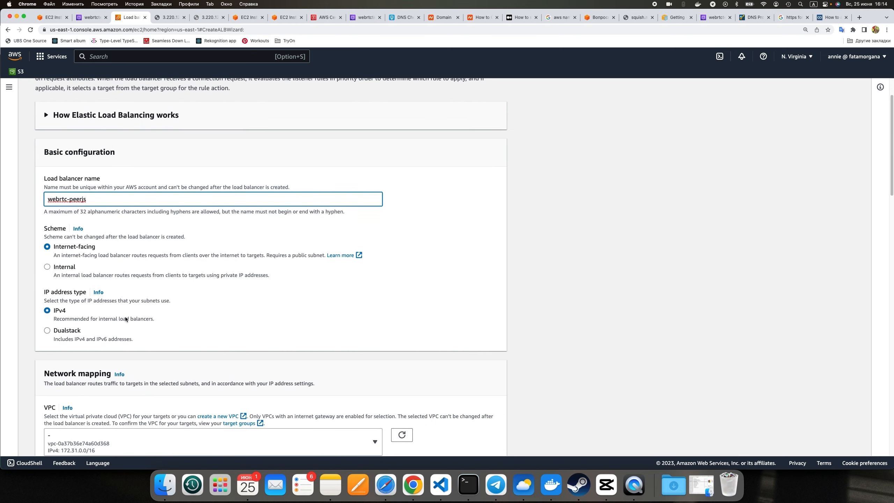
- Keep the default VPC and map the load balancer to the us-east-1a and us-east-1b zones
scroll(126, 319, "down", 5)
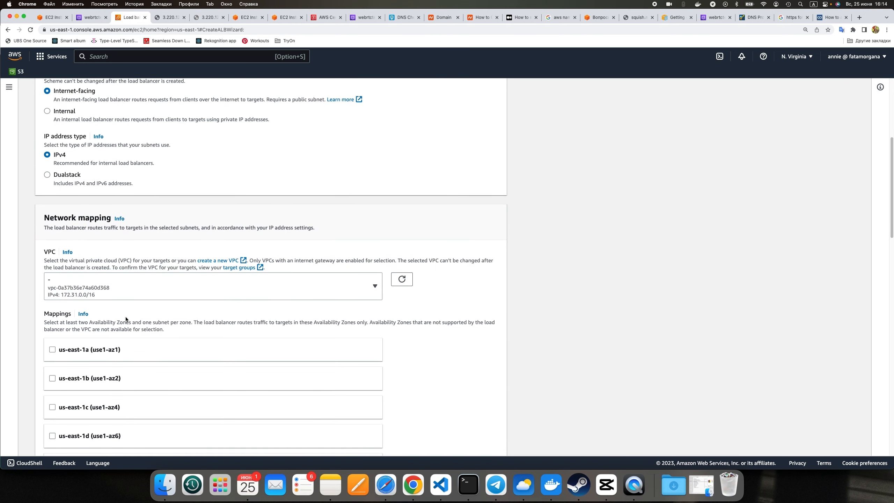
left_click(150, 288)
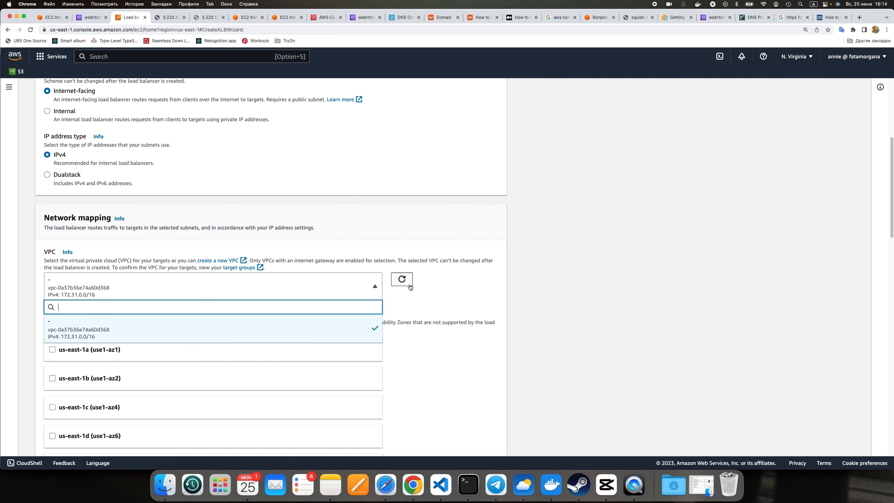
left_click(150, 288)
scroll(447, 320, "down", 3)
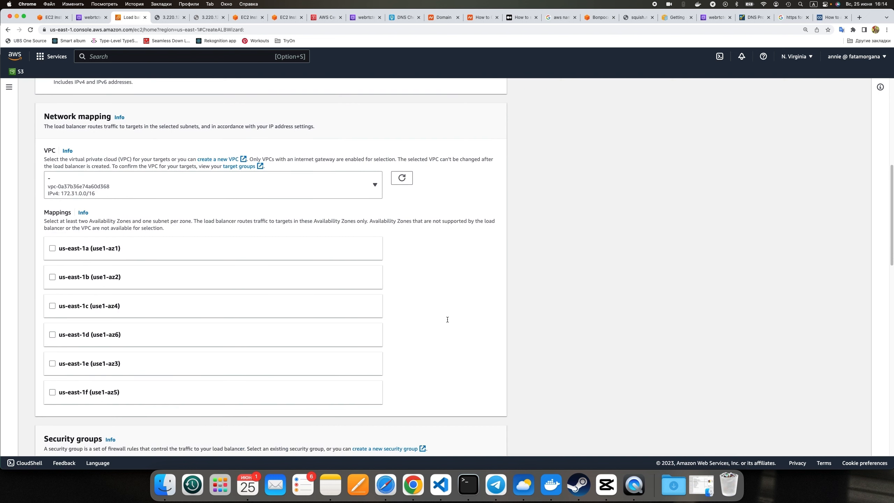
left_click(52, 248)
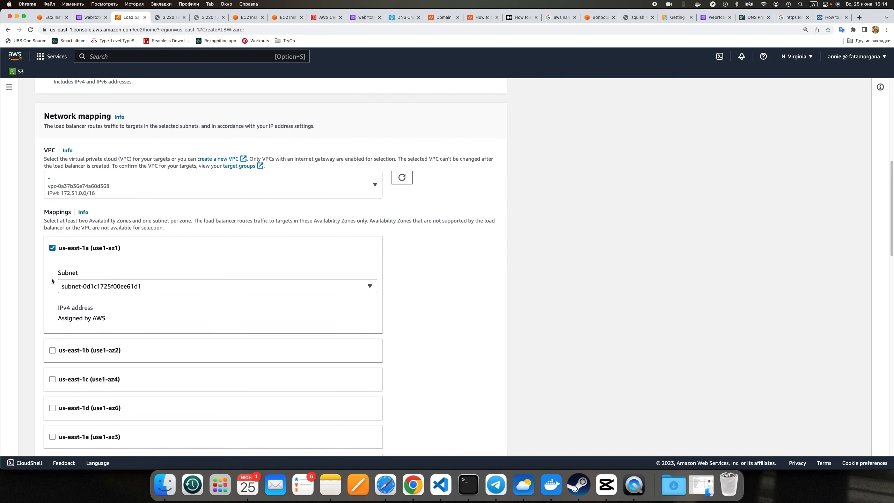
left_click(52, 350)
- Look through the security groups available for the load balancer
scroll(262, 345, "down", 10)
scroll(262, 345, "up", 4)
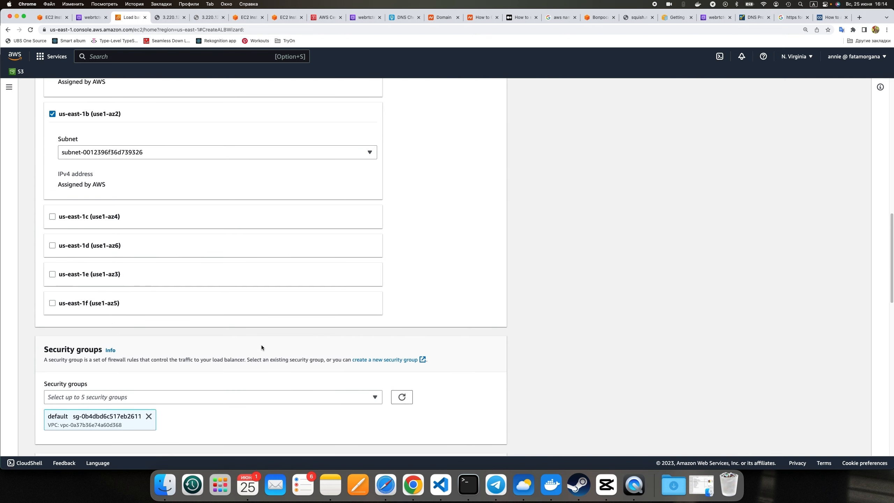
scroll(262, 345, "down", 2)
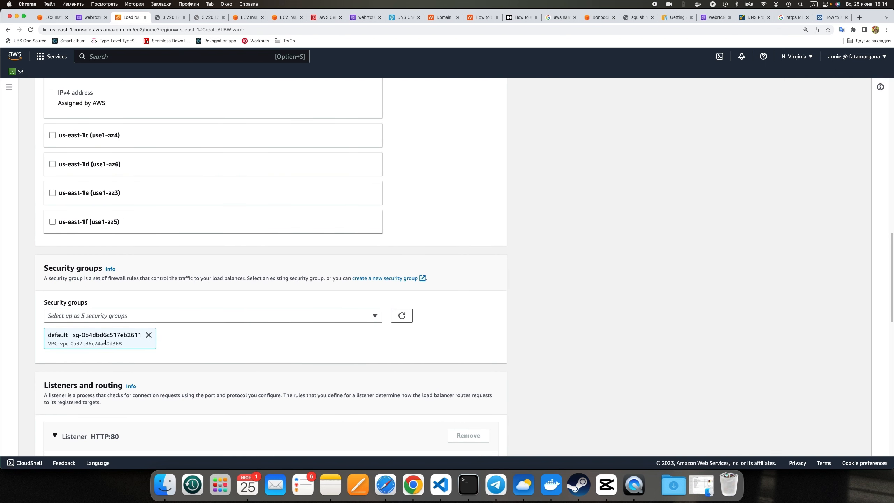
left_click(374, 316)
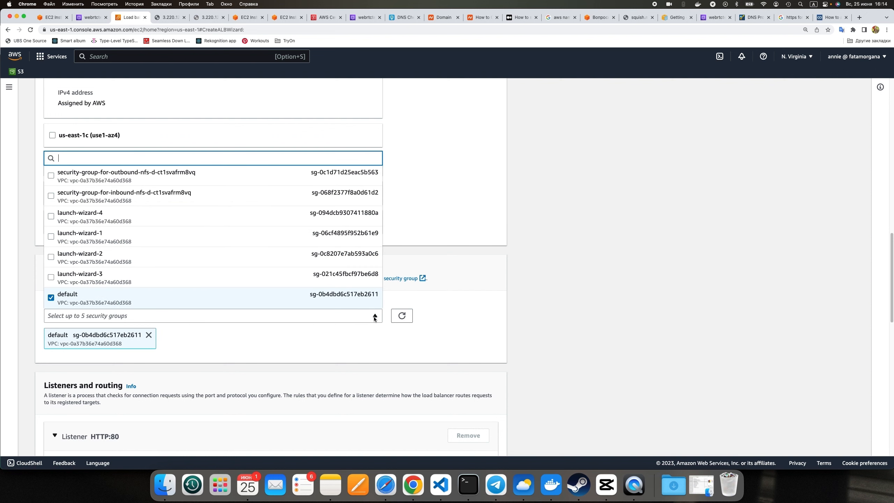
scroll(170, 261, "down", 2)
scroll(172, 263, "up", 2)
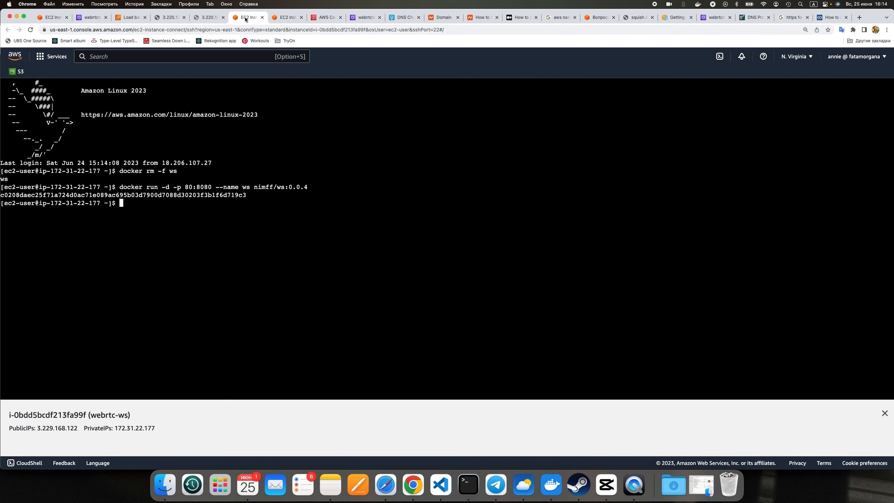
- In the webrtc-ws terminal's browser tab, find the EC2 service and list the running instances
left_click(248, 17)
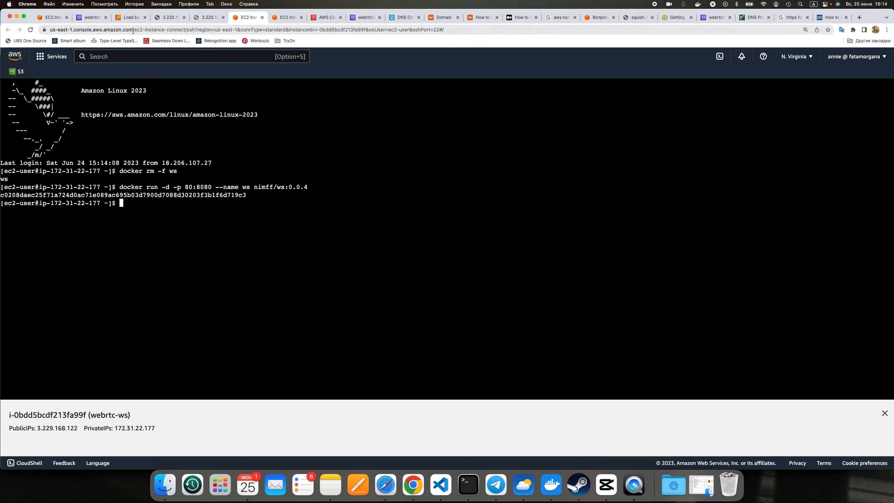
left_click_drag(134, 30, 687, 54)
left_click(146, 57)
type("ec")
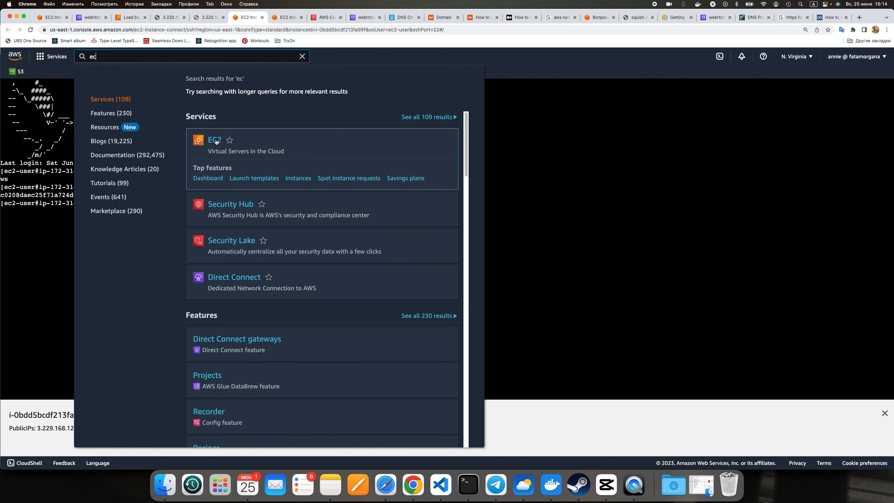
left_click(216, 141)
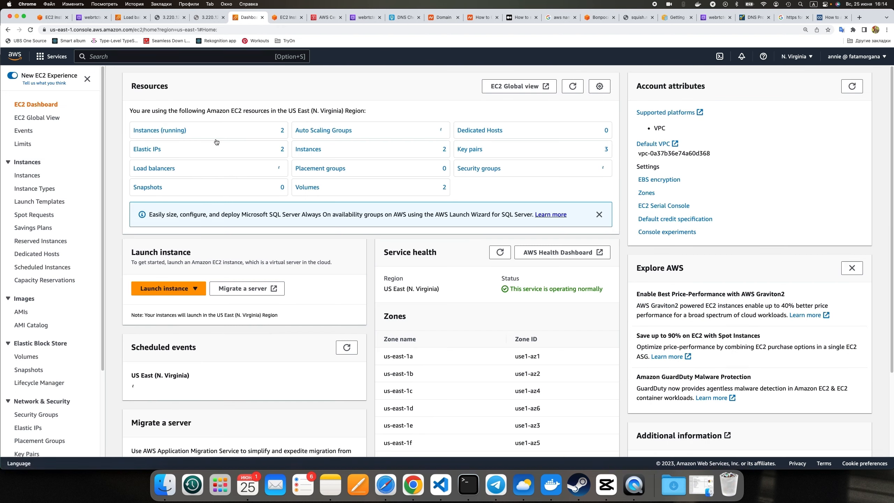
left_click(197, 143)
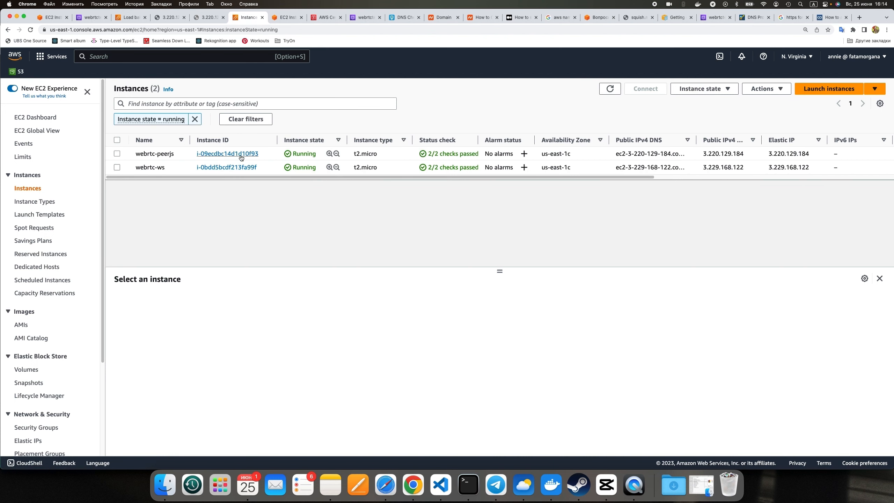
- Check which security group the webrtc-peerjs instance uses in its security details
left_click(239, 155)
scroll(268, 260, "down", 4)
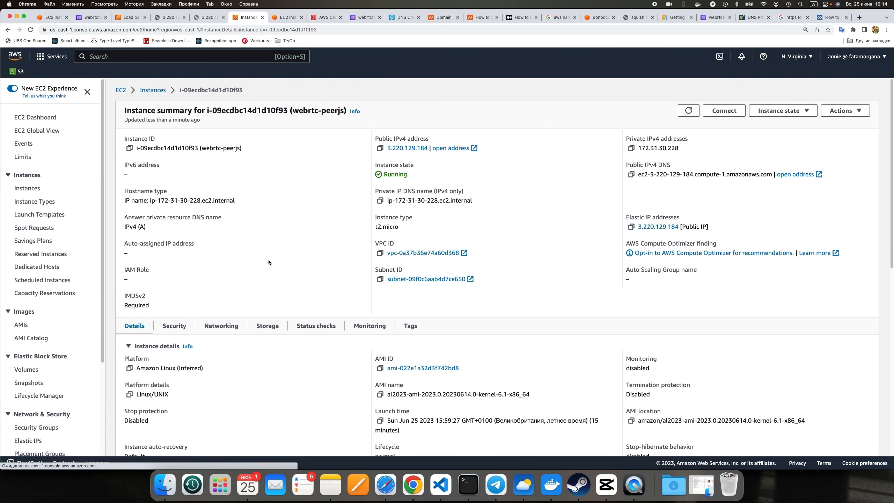
left_click(174, 256)
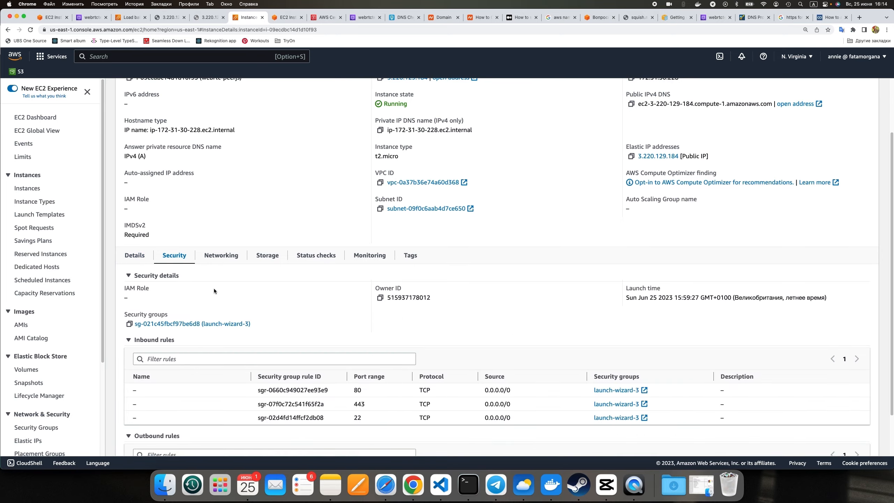
scroll(213, 289, "down", 2)
left_click_drag(213, 288, 251, 289)
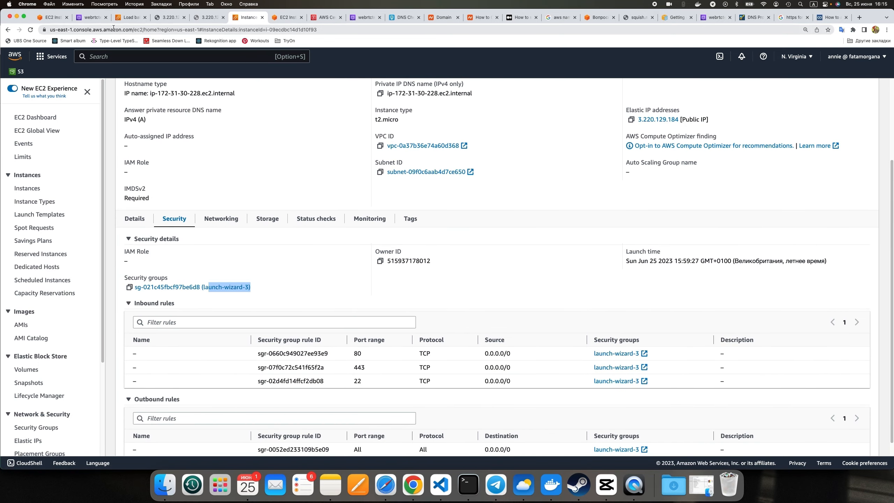
- Return to the load balancer setup and replace the default security group with launch-wizard-3
left_click(120, 19)
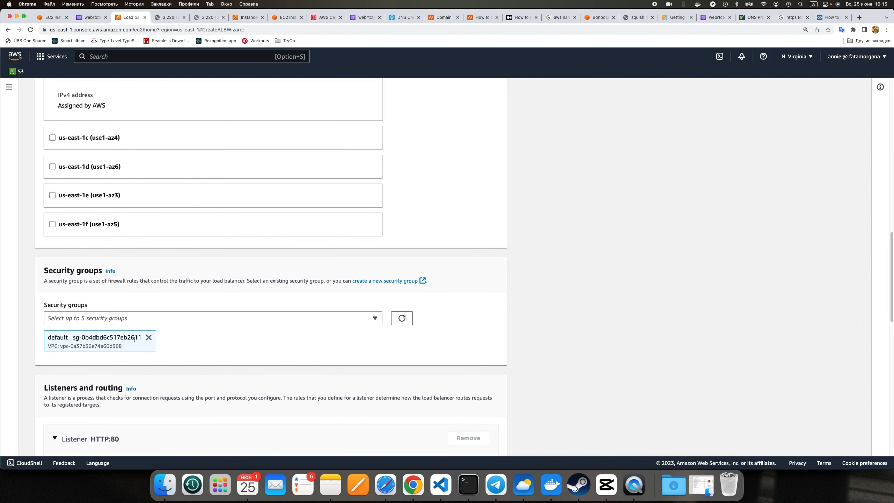
left_click(379, 319)
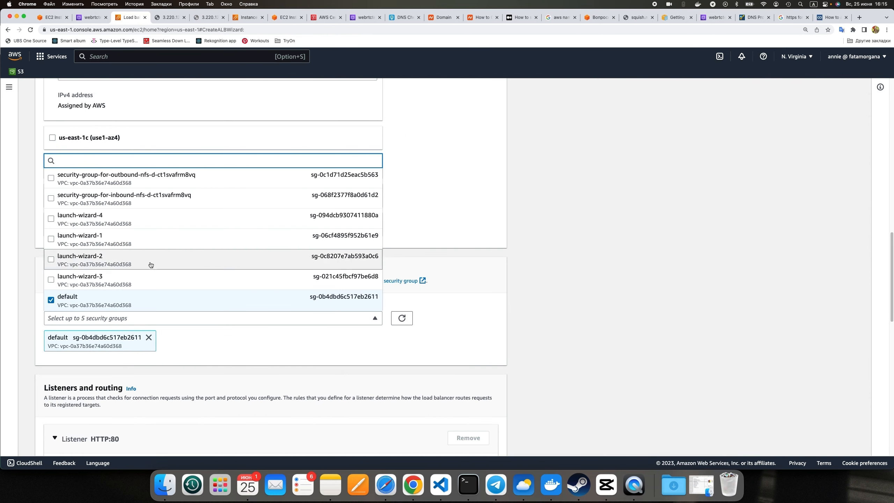
left_click(83, 280)
left_click(53, 303)
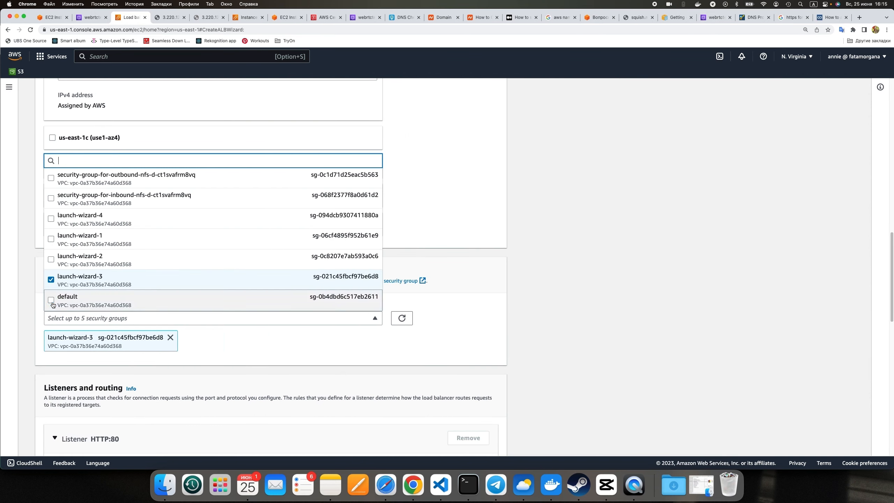
- Set the listener to HTTPS on port 443, forwarding to the webrtc target group
scroll(70, 175, "down", 6)
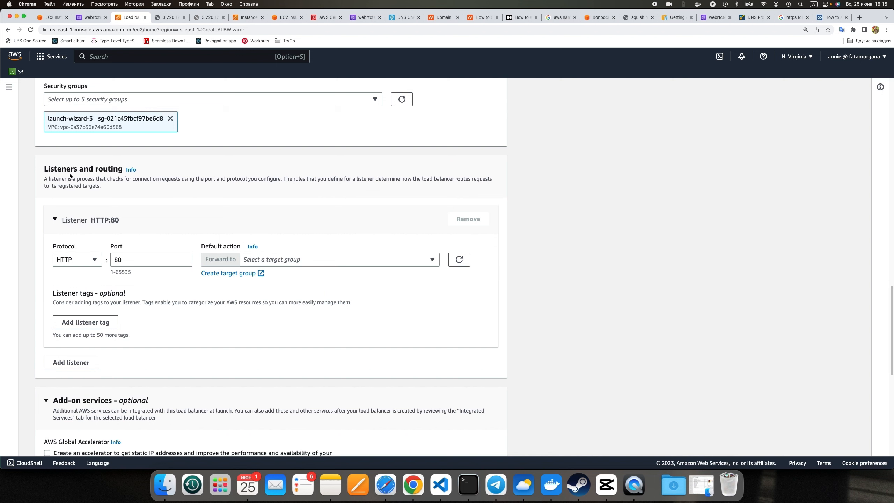
left_click(93, 261)
left_click(88, 285)
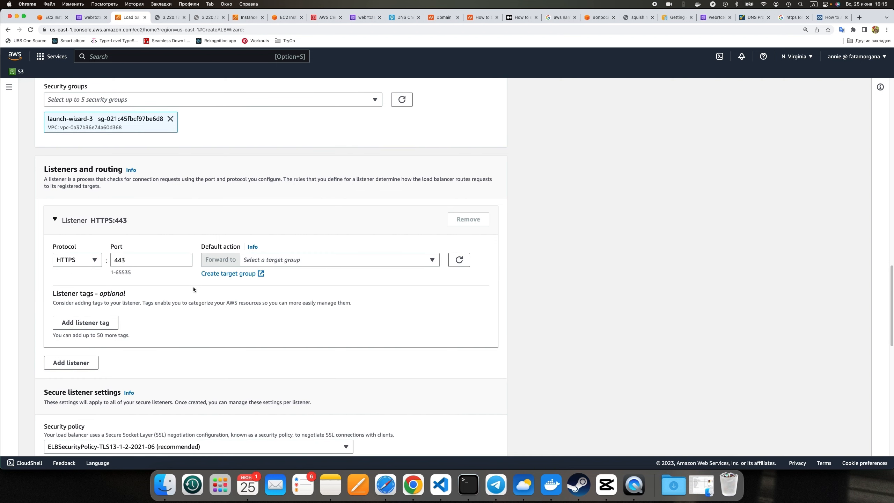
double_click(118, 260)
left_click(319, 264)
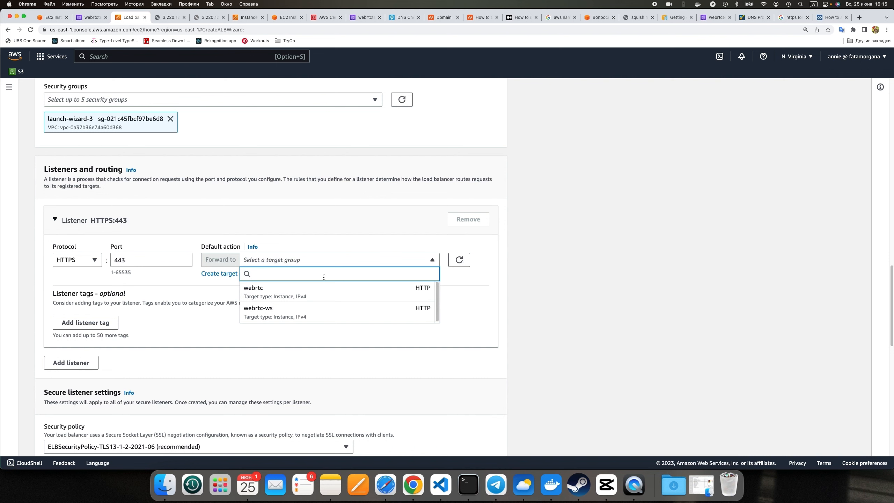
left_click(332, 295)
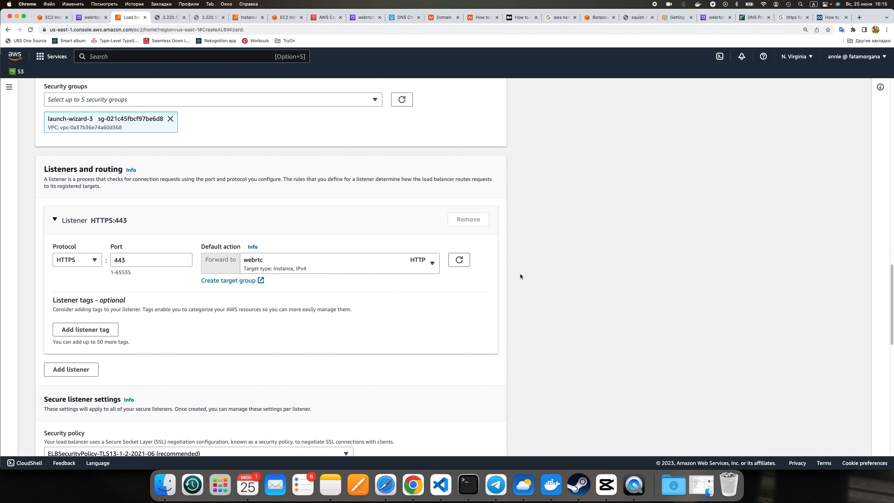
- Choose peerjs.webrtctest.online from ACM as the default SSL/TLS certificate and review the load balancer summary
scroll(513, 293, "down", 3)
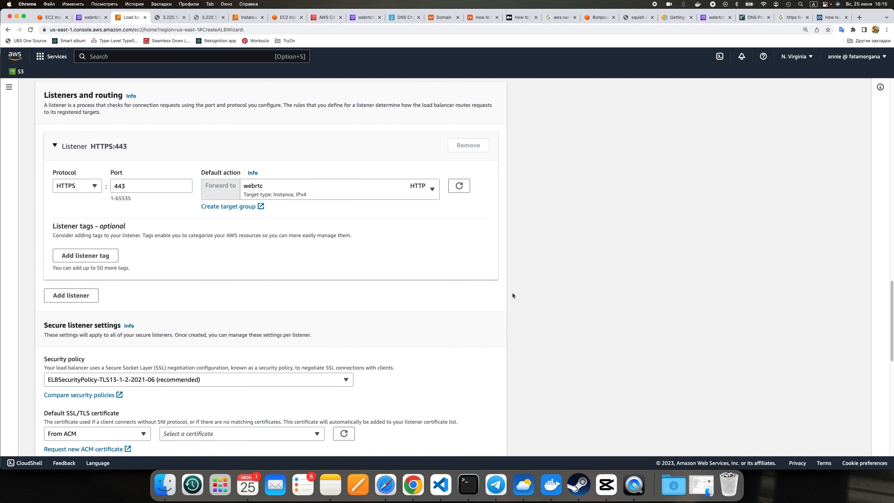
scroll(512, 293, "down", 5)
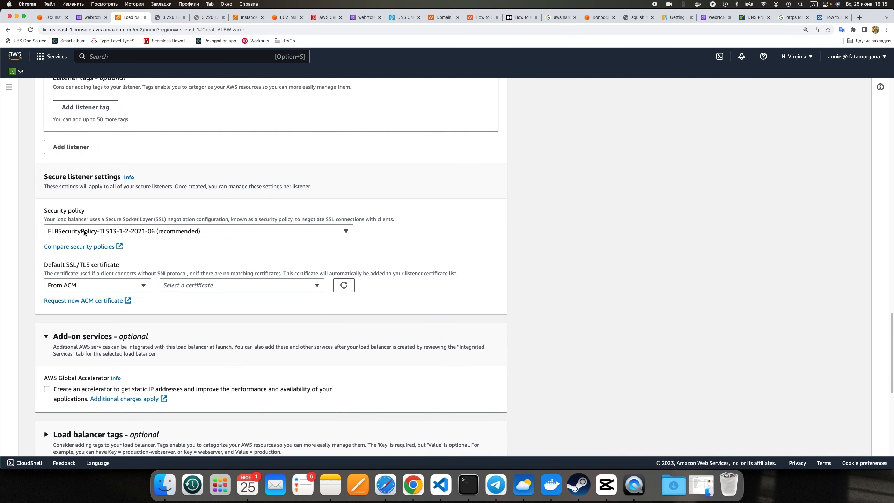
left_click(260, 289)
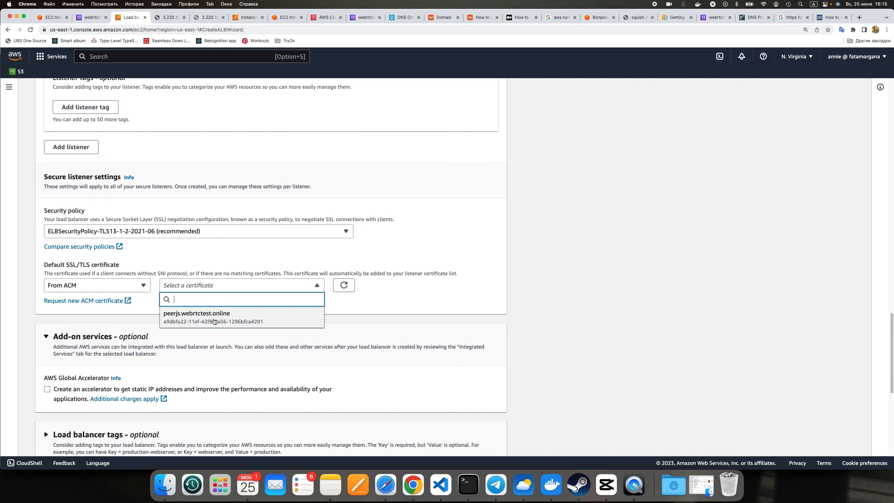
left_click(193, 320)
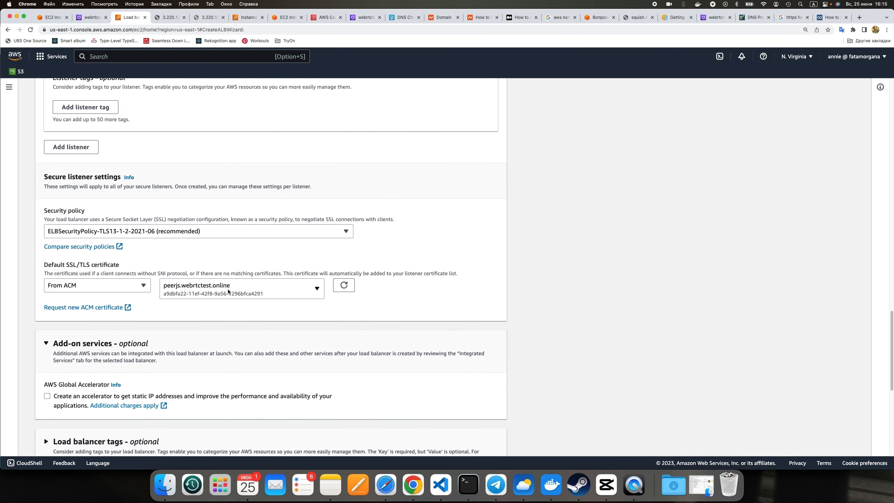
scroll(140, 341, "down", 5)
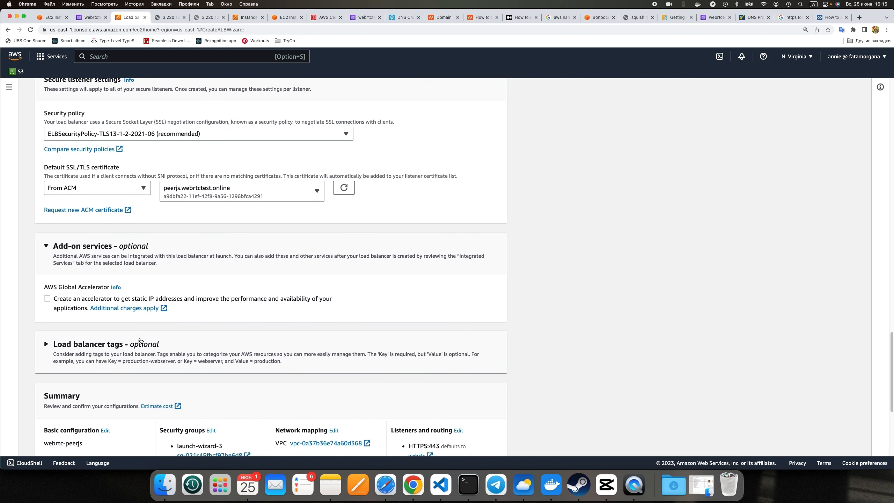
scroll(140, 341, "down", 4)
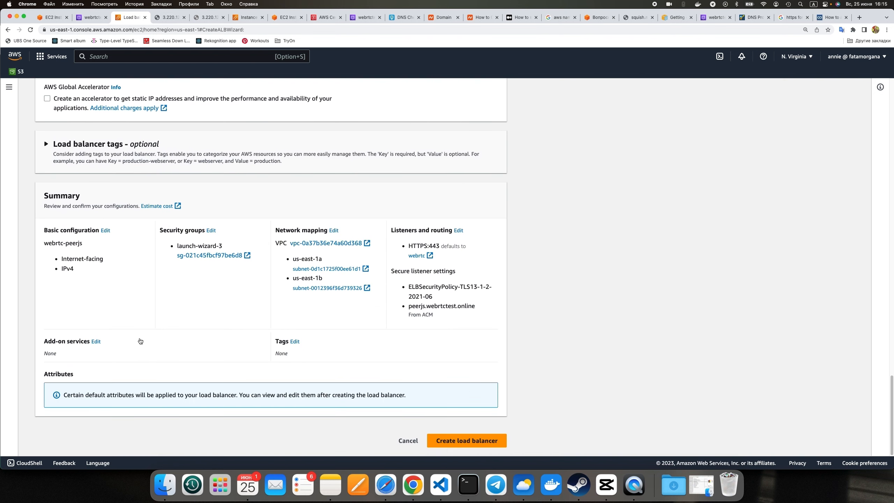
- Create the webrtc-peerjs load balancer and open its details page
left_click(468, 441)
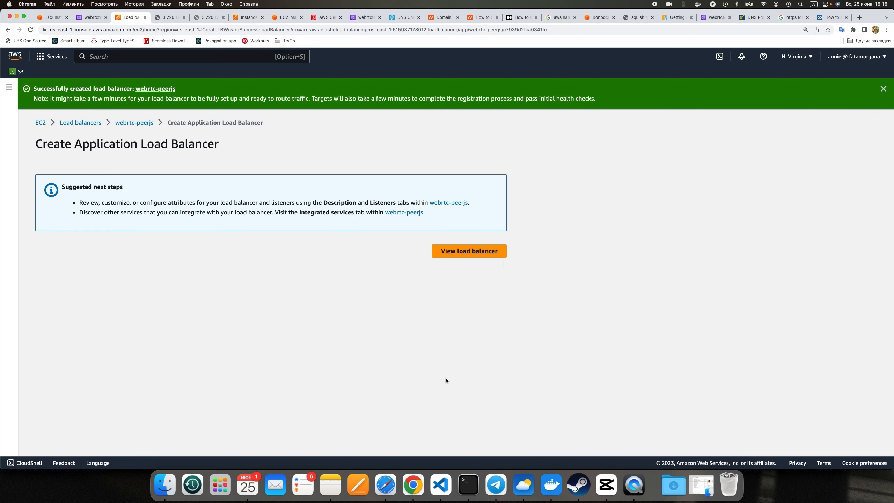
left_click(465, 251)
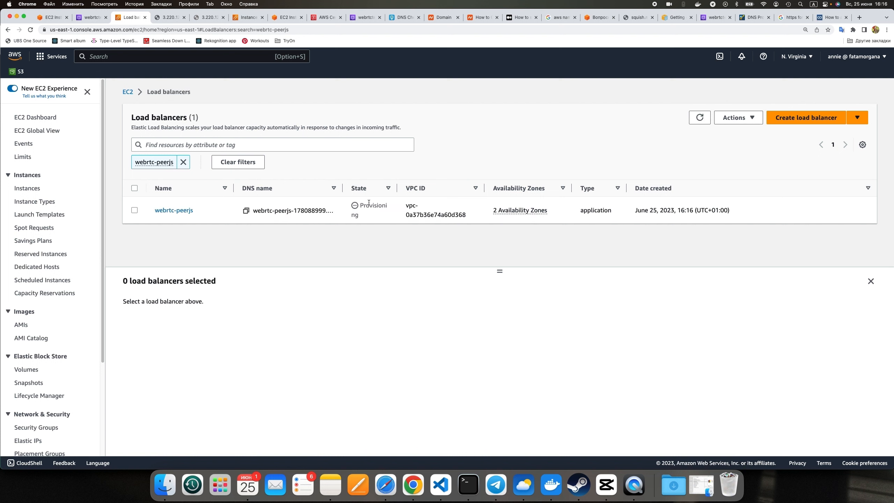
left_click(174, 212)
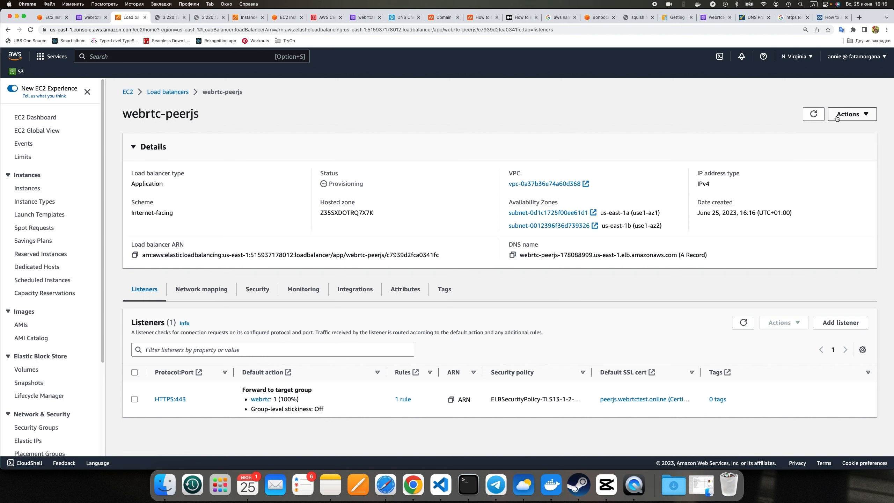
- Add an HTTP listener on port 80 to the webrtc-peerjs load balancer that redirects requests to HTTPS on port 443
left_click(852, 114)
left_click(795, 154)
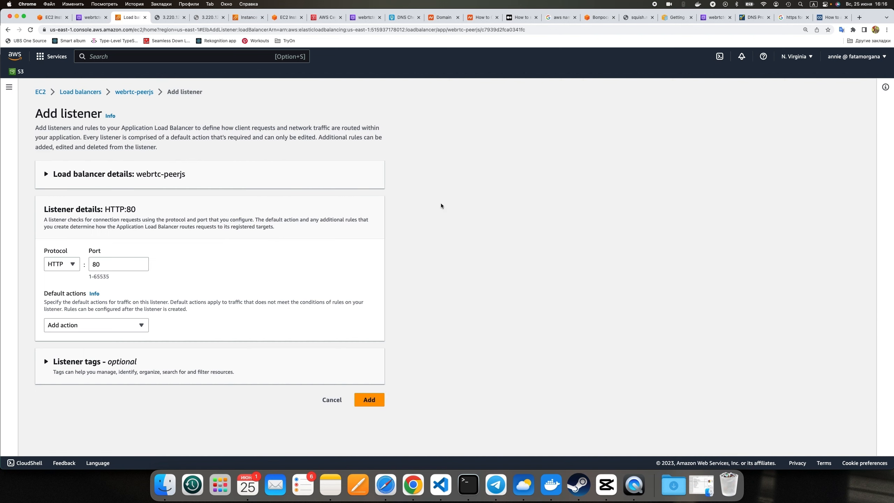
left_click(115, 269)
left_click(108, 324)
left_click(70, 351)
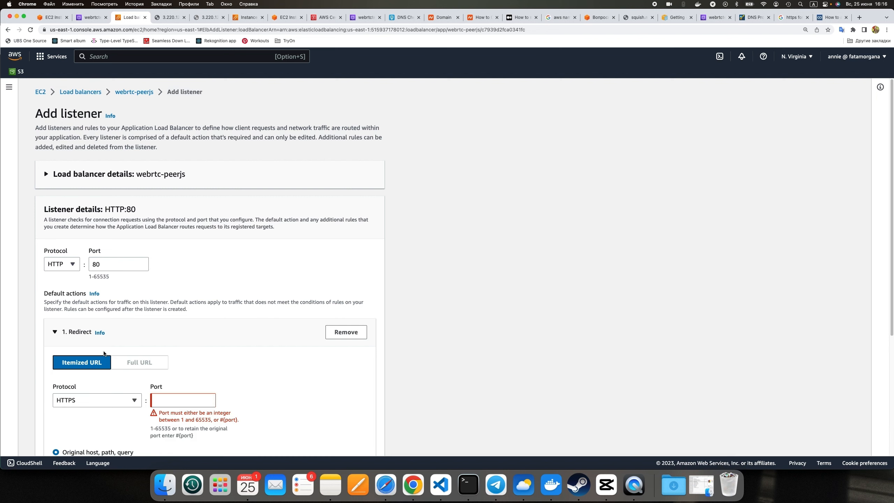
scroll(252, 368, "down", 2)
scroll(251, 370, "down", 3)
left_click(178, 269)
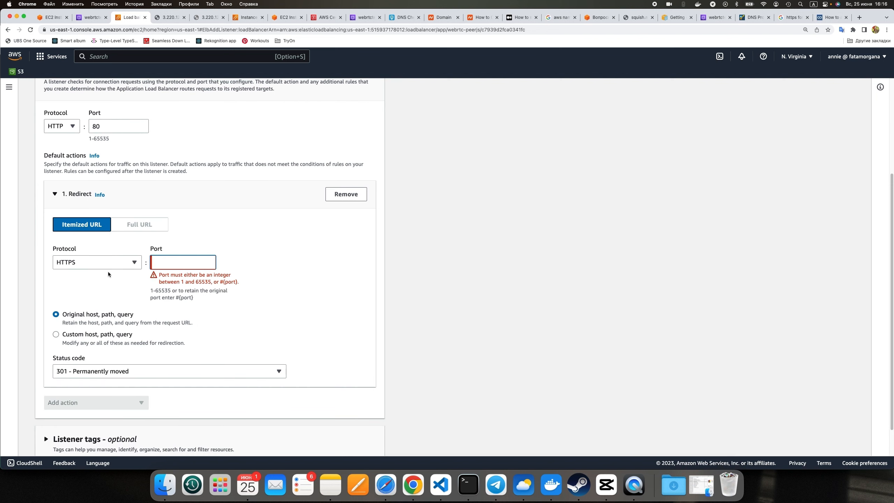
type("3")
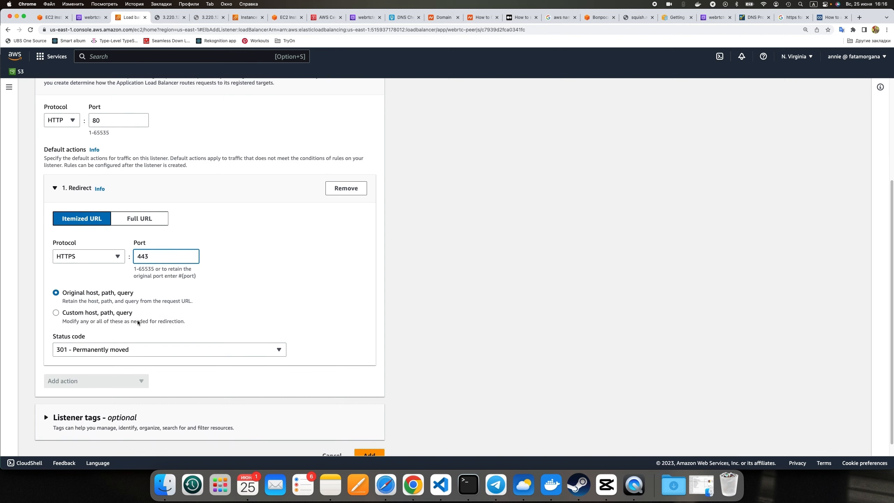
scroll(176, 303, "down", 1)
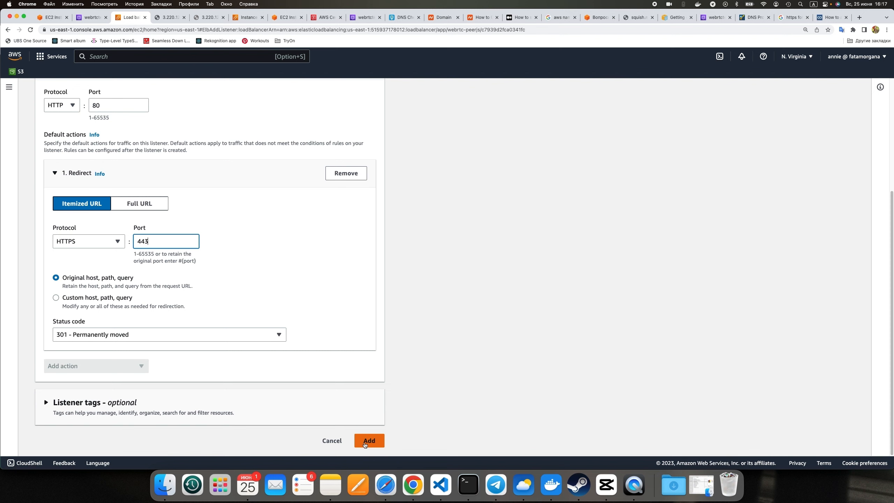
left_click(365, 443)
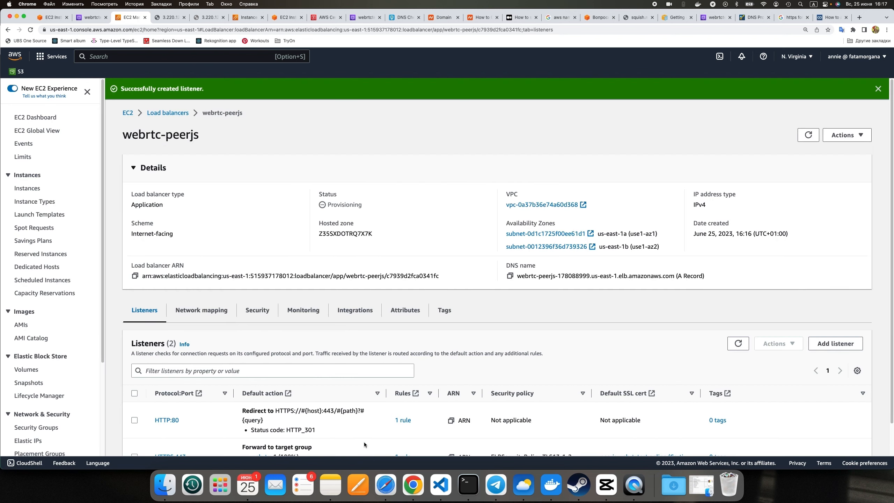
- Check the HTTP and HTTPS inbound rules of the instance's launch-wizard-3 security group, and return to the load balancer details
left_click(246, 18)
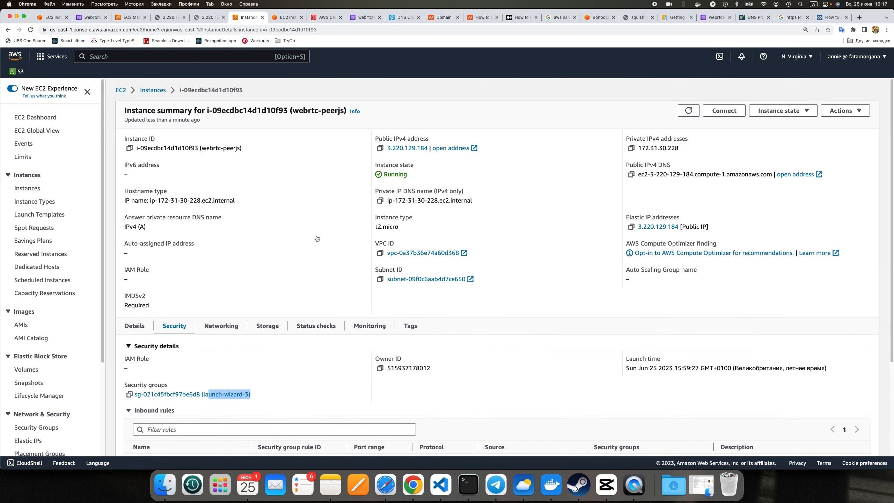
left_click(224, 286)
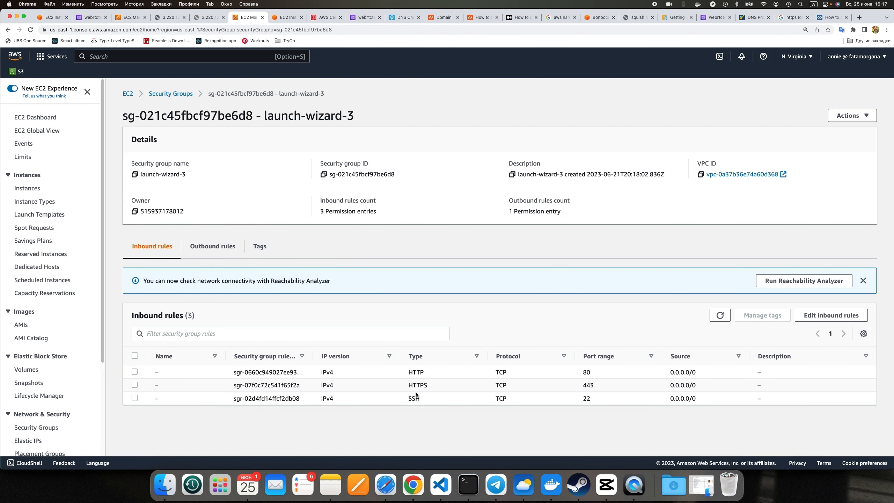
left_click_drag(288, 388, 703, 383)
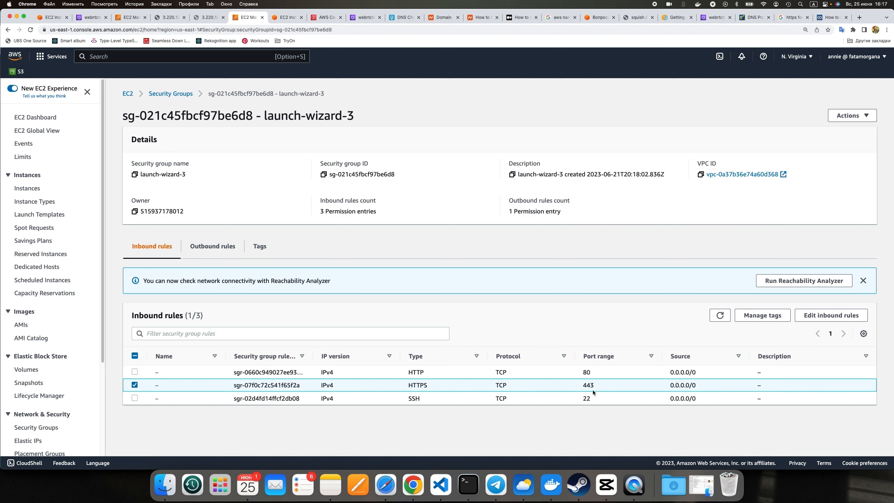
left_click(577, 370)
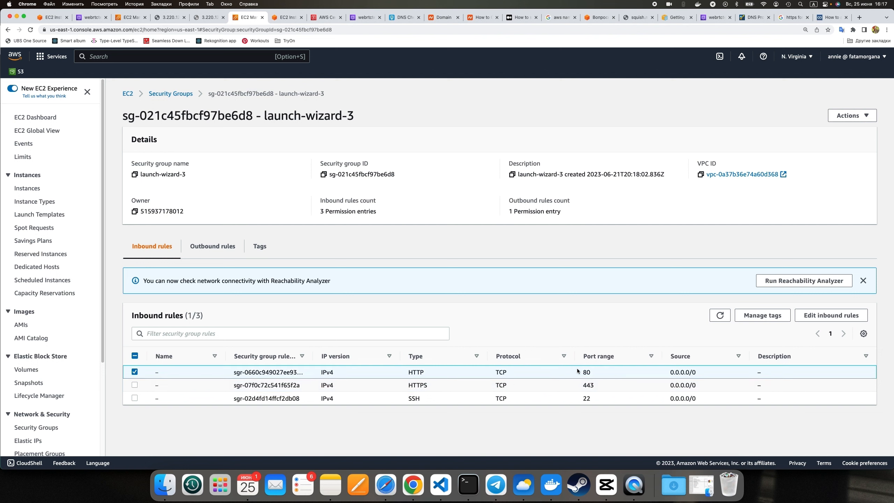
left_click_drag(479, 389, 651, 385)
left_click(652, 385)
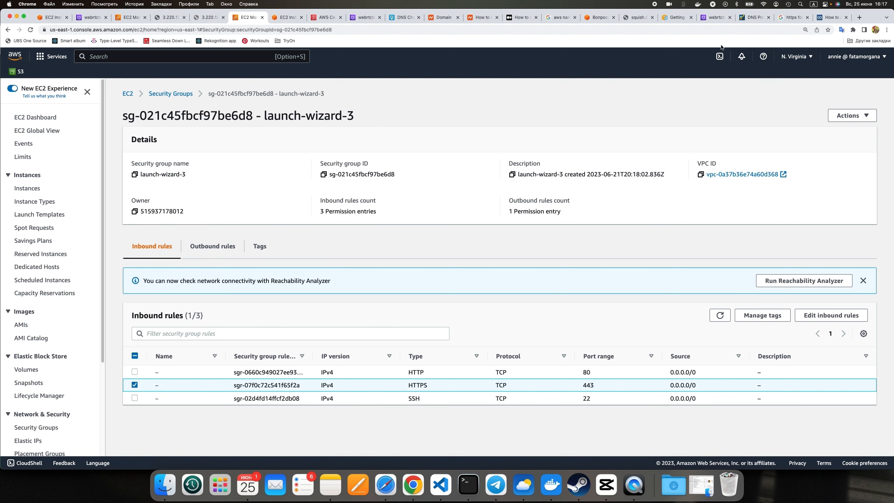
key("super+3")
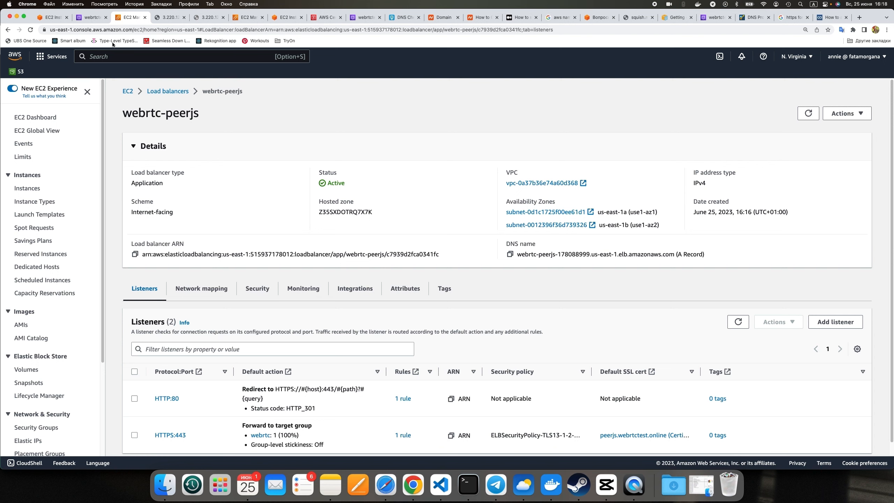
- Refresh the records of the webrtctest.online hosted zone and delete the peerjs.webrtctest.online A record
left_click(353, 18)
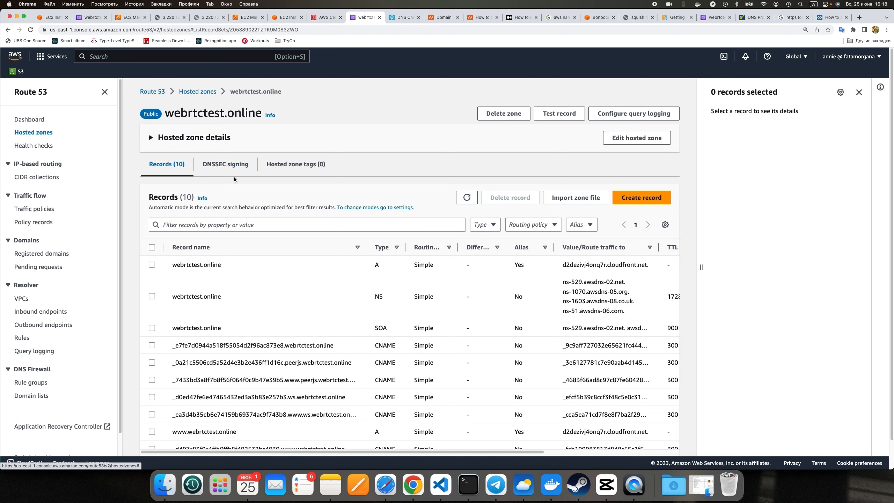
scroll(239, 241, "down", 2)
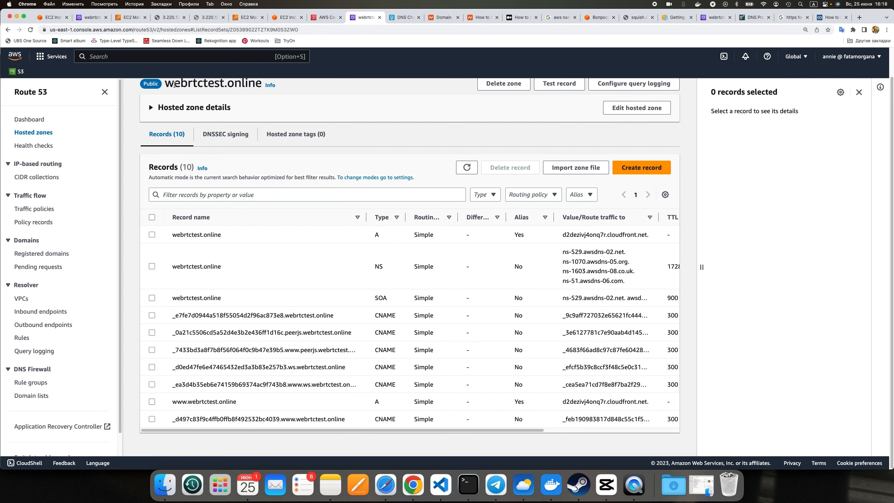
left_click(470, 168)
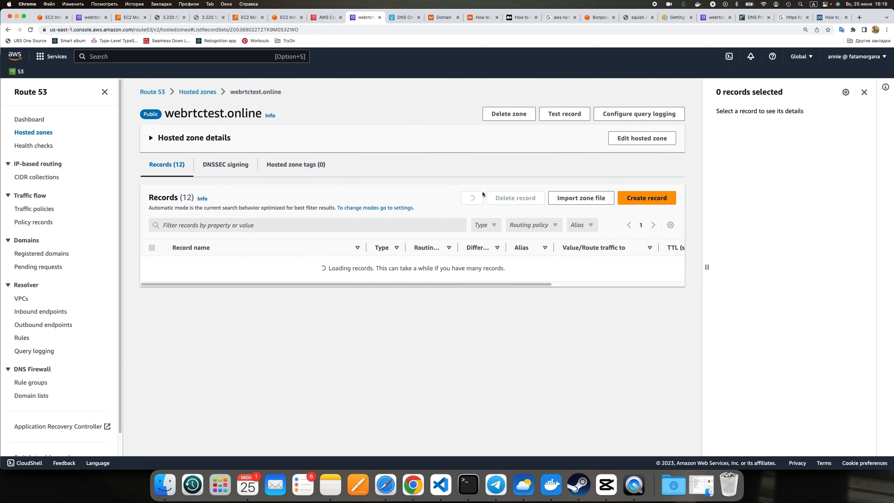
scroll(340, 286, "down", 4)
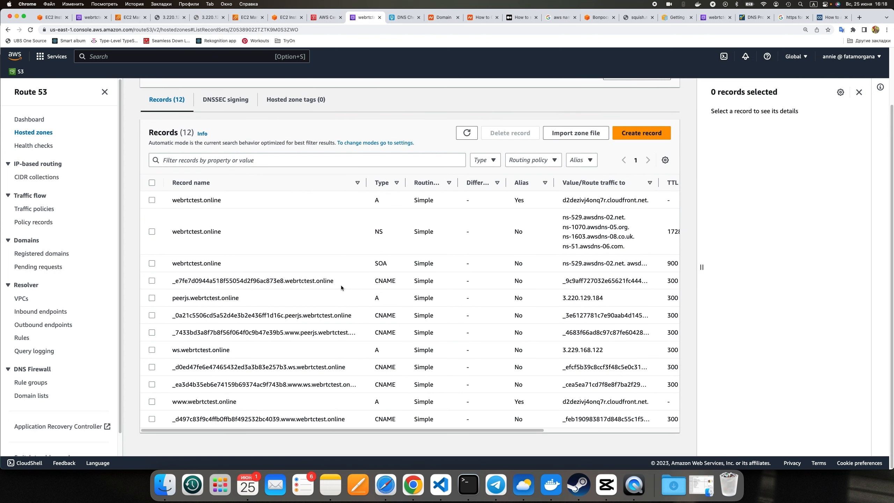
scroll(190, 363, "up", 1)
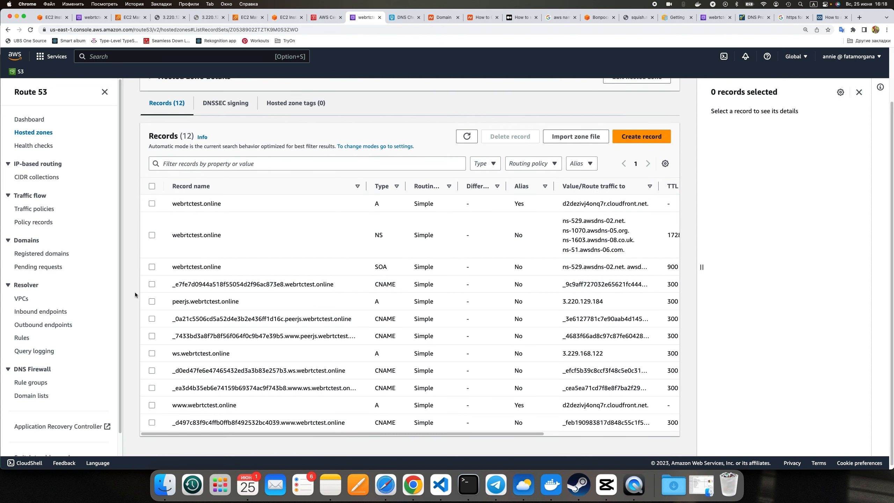
left_click(152, 301)
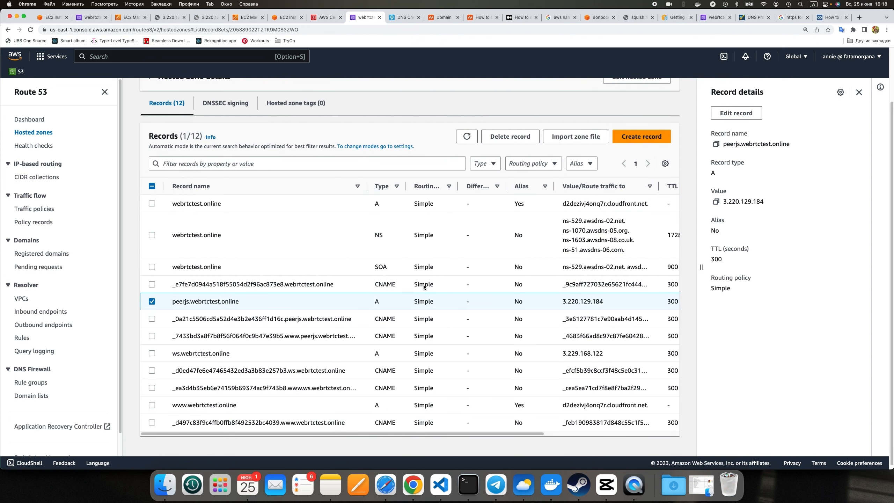
left_click(515, 139)
left_click(559, 344)
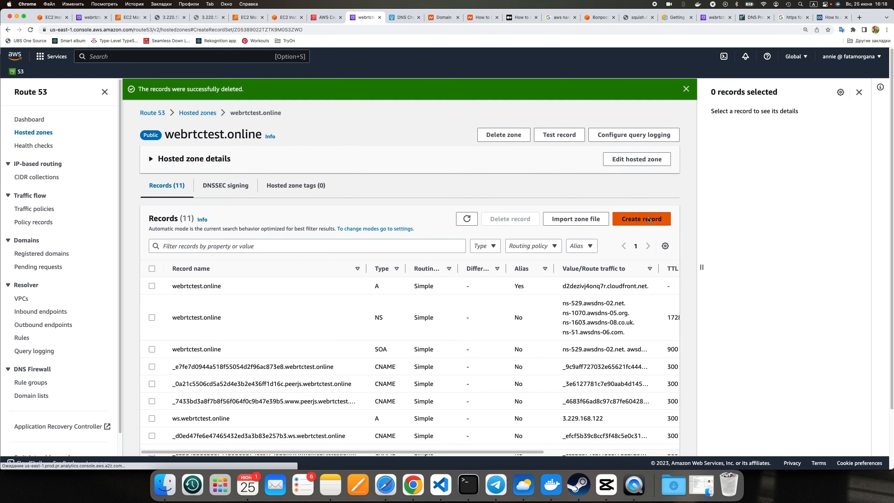
- Start a new A record with the subdomain peerjs and make it an alias to Application and Classic Load Balancer
left_click(647, 219)
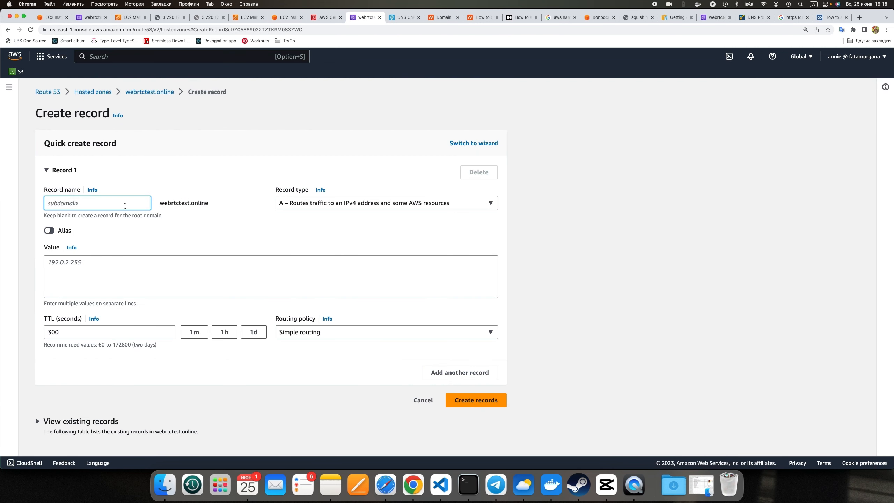
type("peerjs")
left_click(120, 273)
left_click(49, 231)
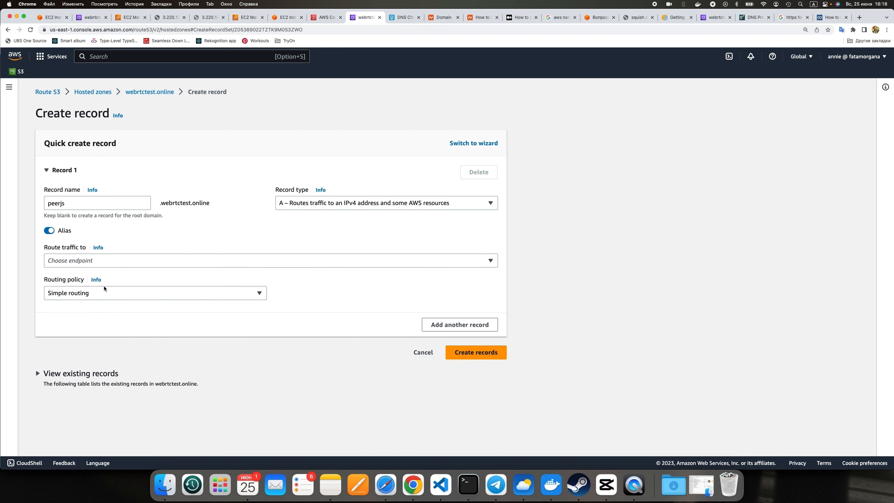
left_click(167, 257)
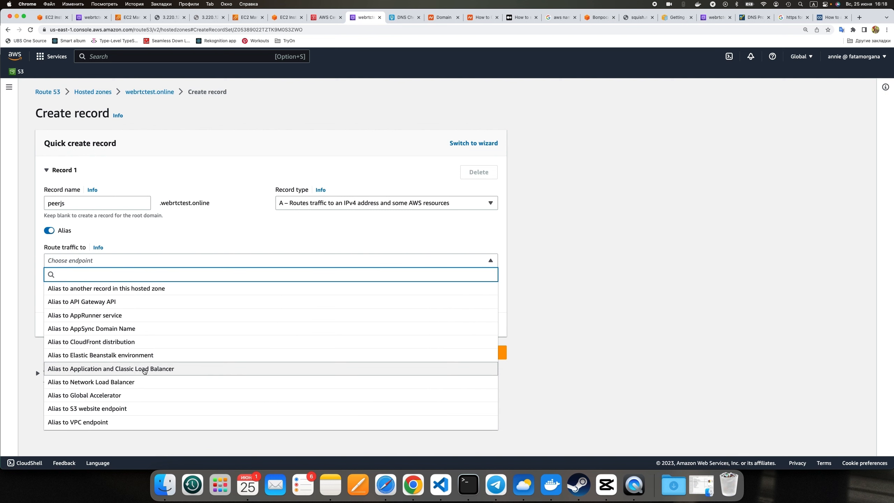
left_click(143, 368)
- Point the alias to the webrtc-peerjs load balancer in US East (N. Virginia) and create the record
left_click(129, 277)
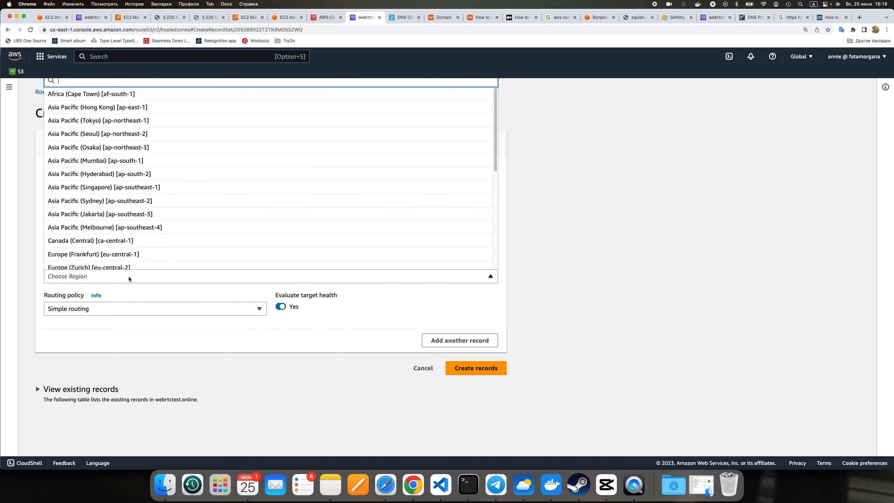
scroll(149, 234, "down", 3)
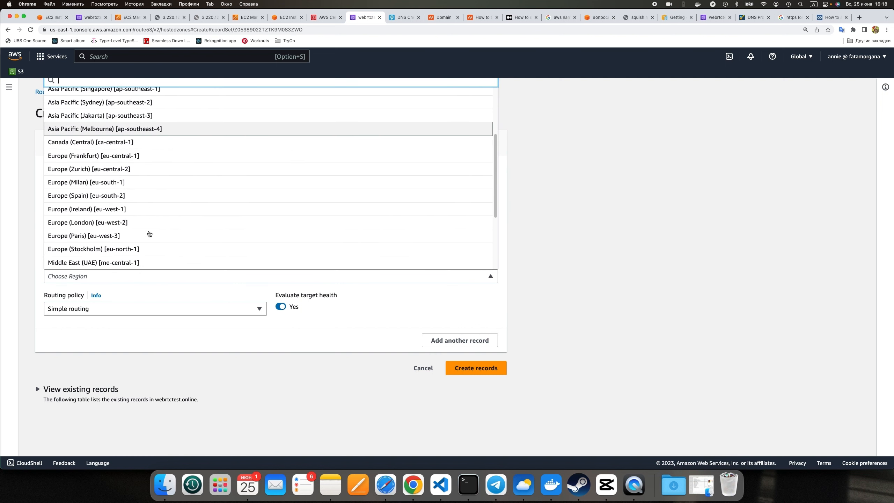
scroll(140, 254, "up", 3)
scroll(128, 257, "down", 6)
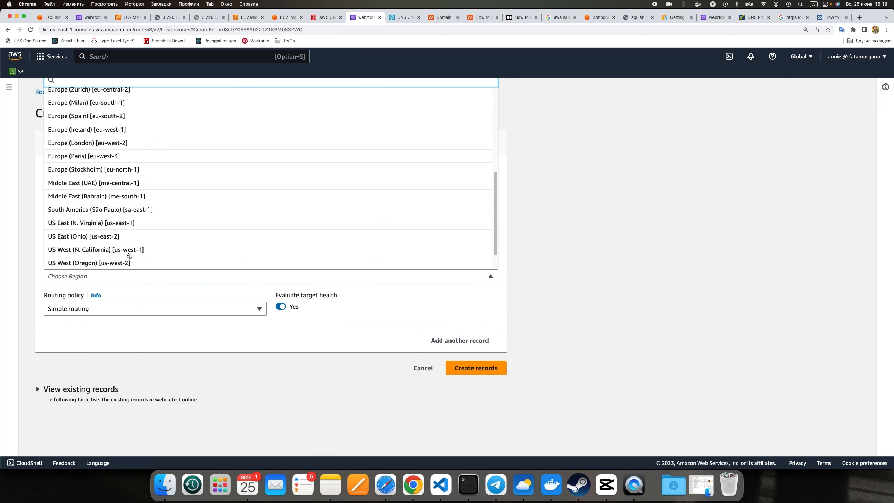
scroll(129, 256, "down", 2)
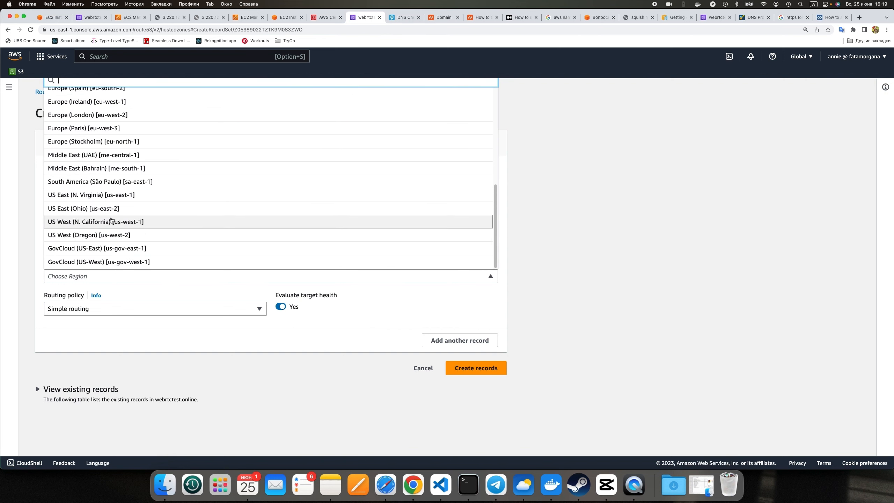
left_click(105, 195)
left_click(102, 286)
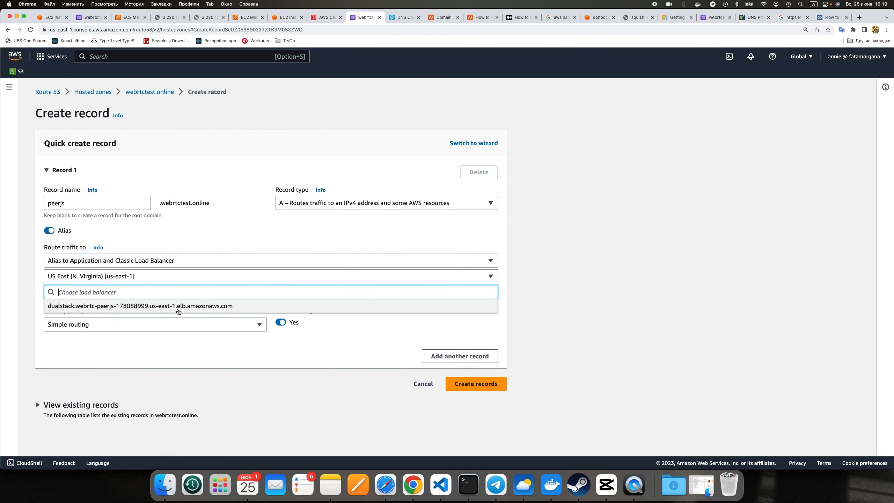
left_click(179, 306)
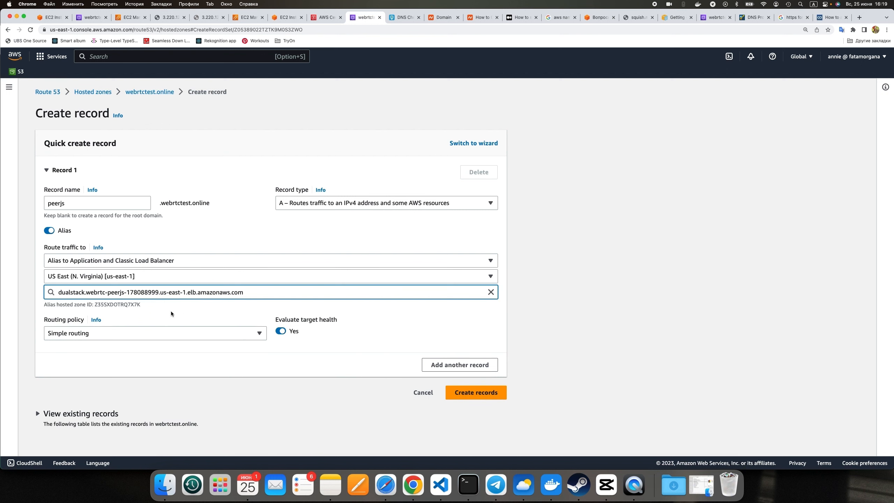
left_click(476, 393)
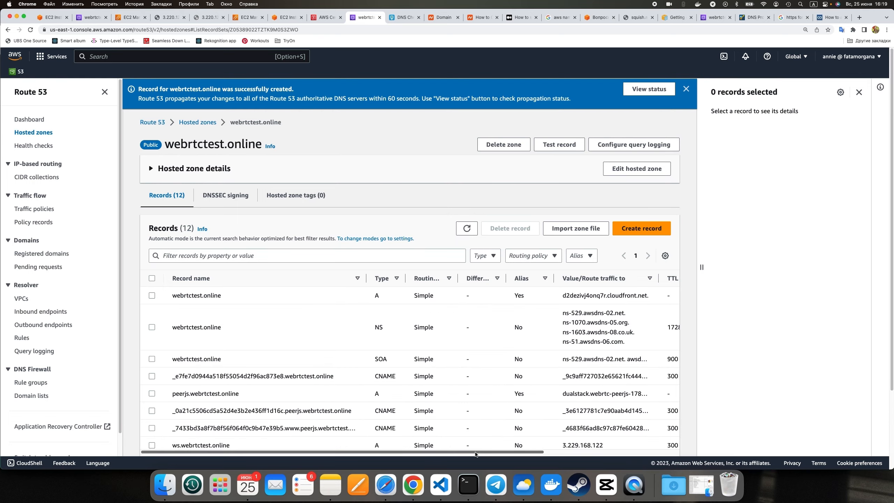
- Examine the peerjs.webrtctest.online entry and its record type in the hosted zone's record list
scroll(405, 317, "down", 3)
left_click_drag(173, 314, 246, 316)
left_click(248, 318)
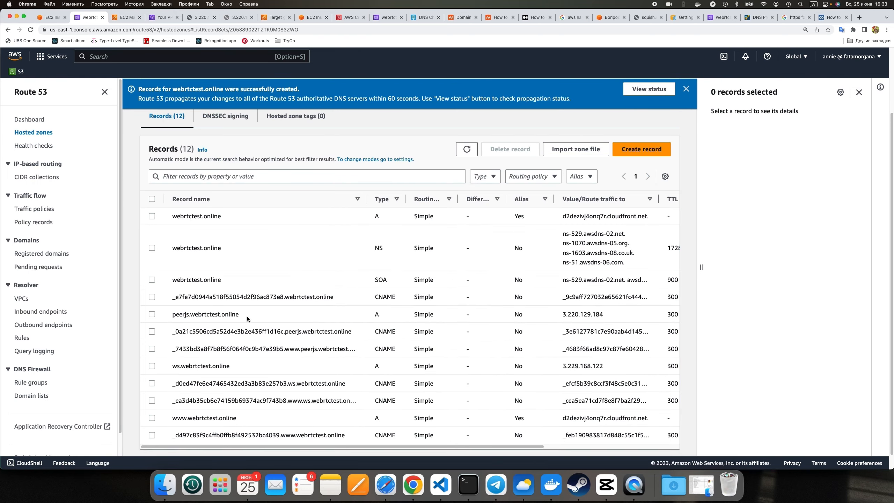
double_click(377, 314)
left_click(377, 314)
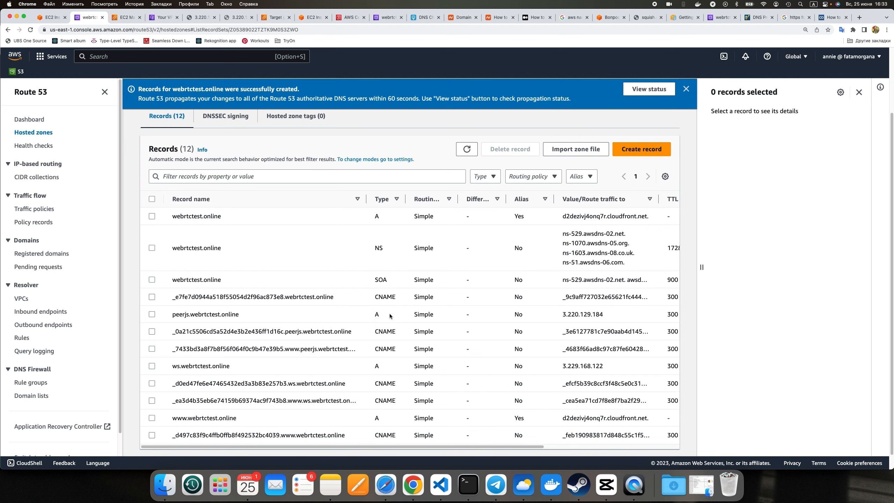
- Start a new AAAA record with the subdomain peerjs and make it an alias to Application and Classic Load Balancer
left_click(630, 154)
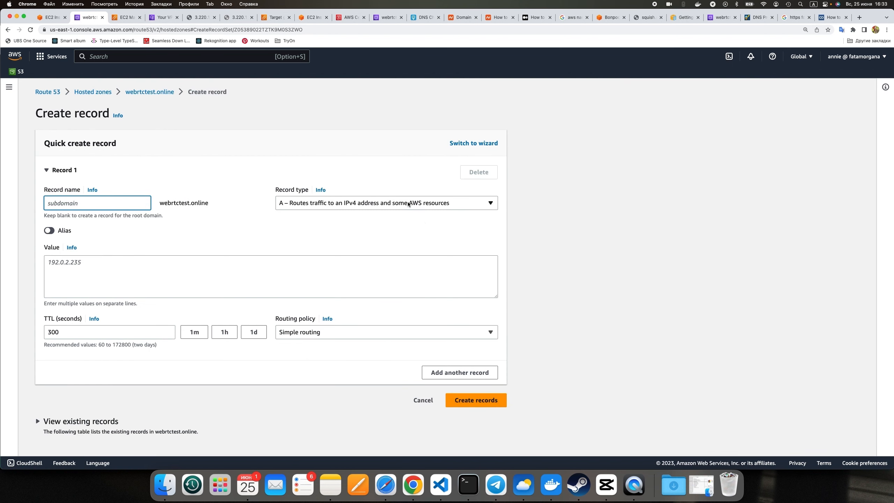
left_click(410, 203)
left_click(350, 231)
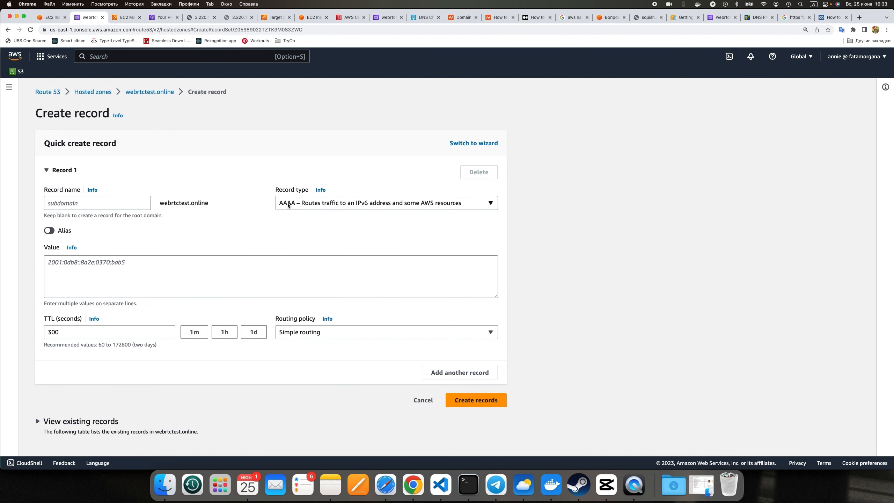
left_click(49, 231)
left_click(99, 201)
type("pee")
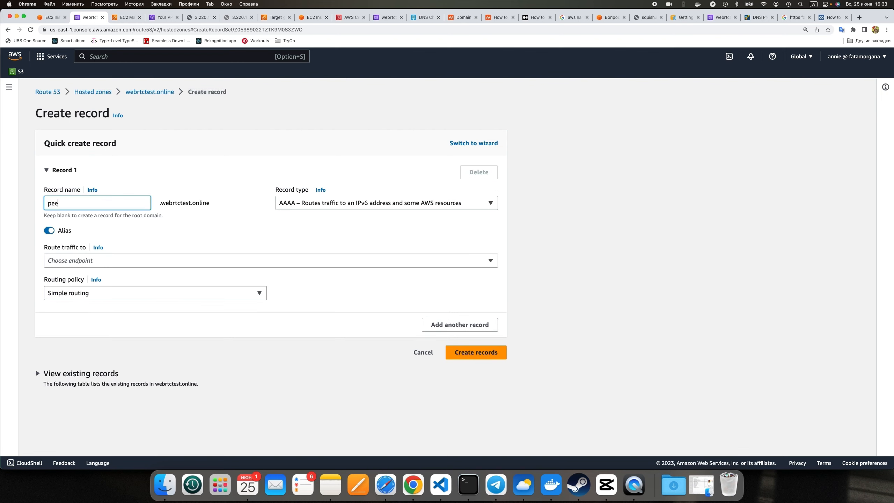
type("erjs")
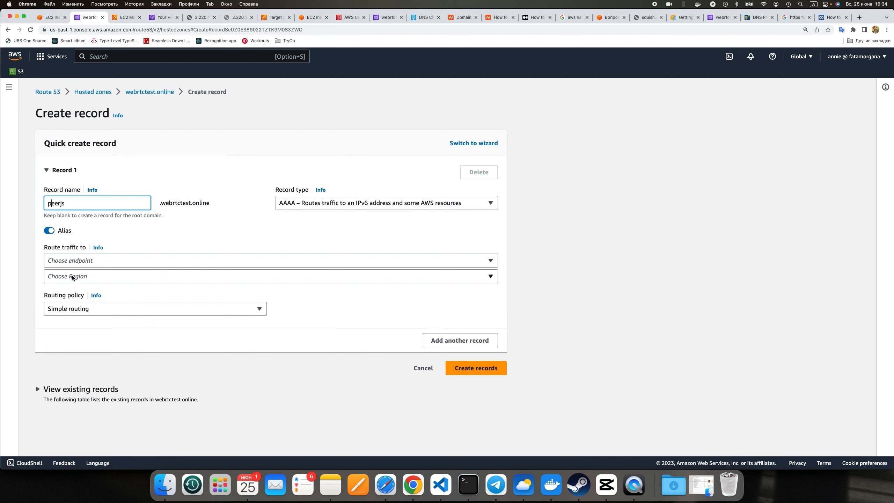
left_click(76, 261)
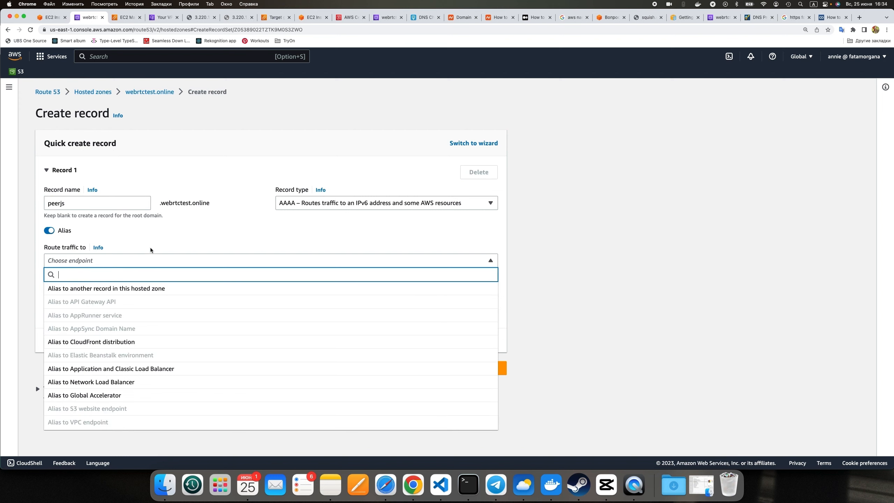
left_click(127, 369)
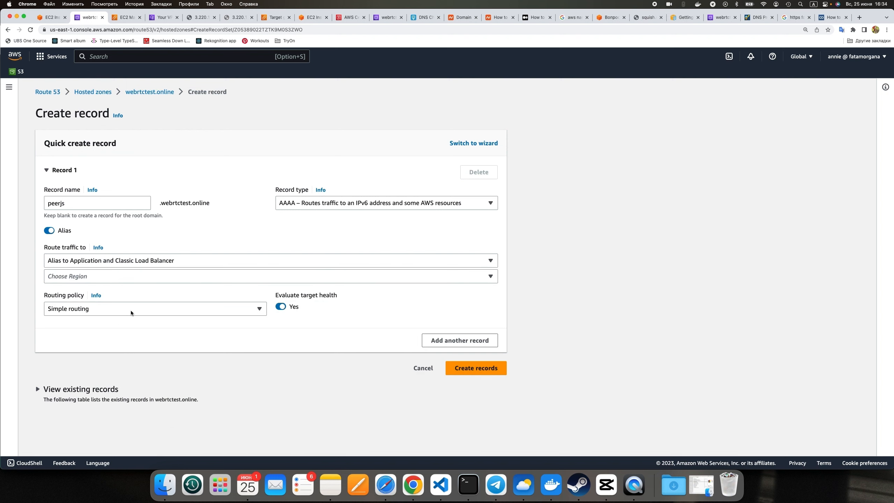
- Route the AAAA alias to the webrtc-peerjs load balancer in US East (N. Virginia) and create the record
left_click(126, 276)
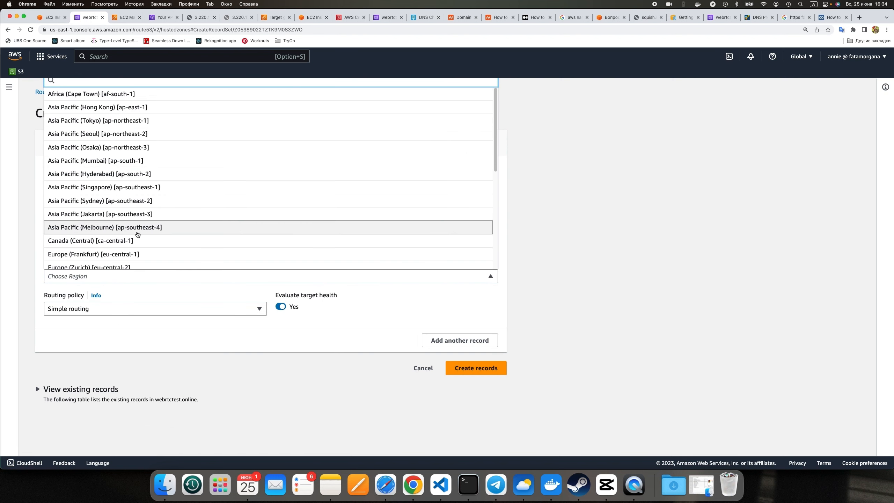
scroll(137, 235, "down", 10)
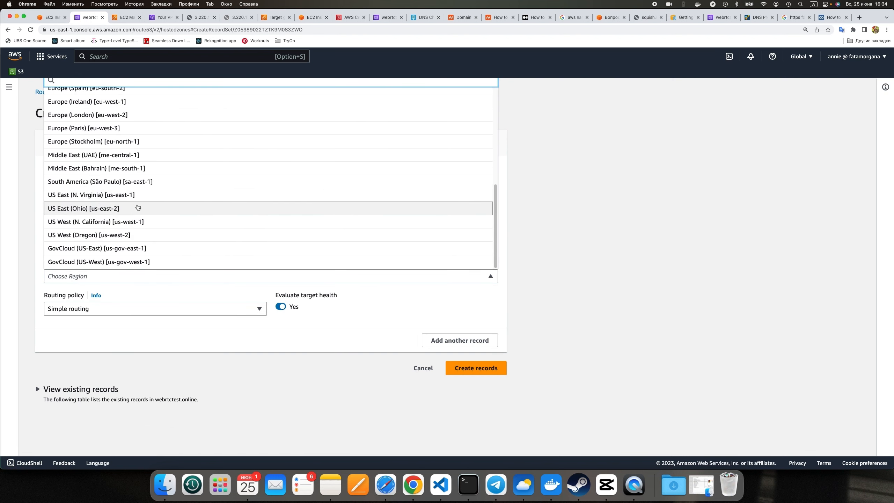
left_click(133, 195)
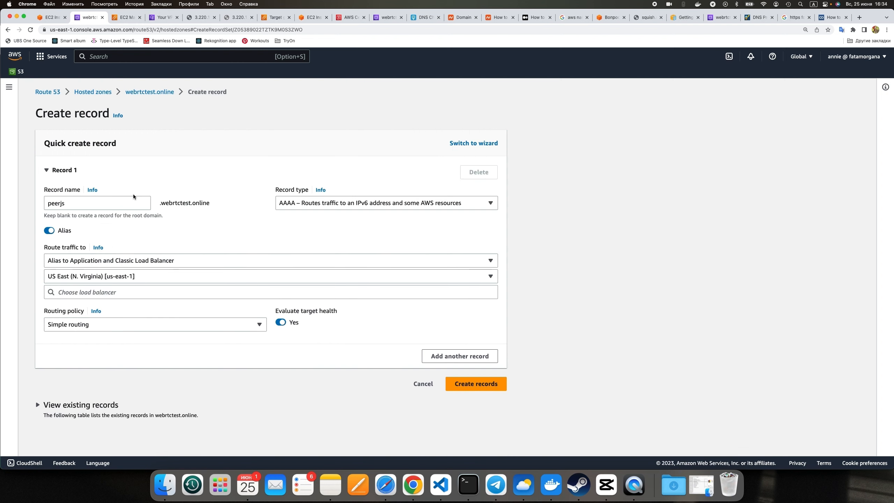
left_click(178, 291)
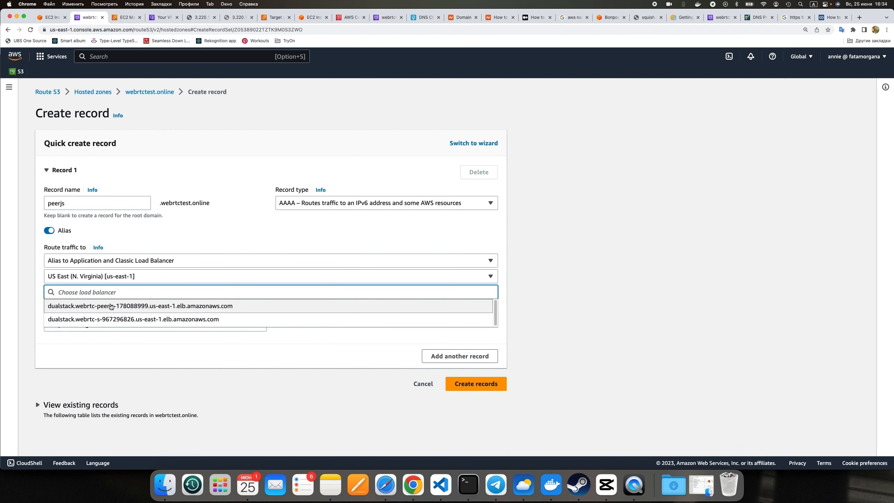
left_click(111, 306)
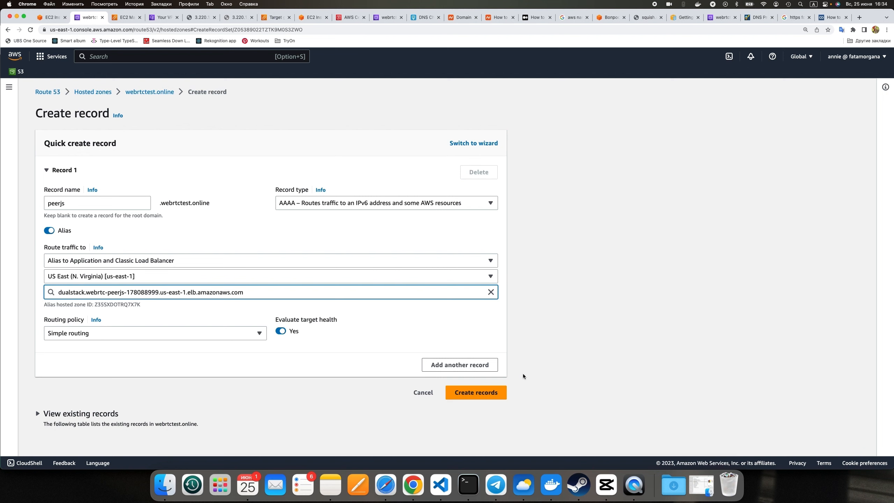
left_click(480, 394)
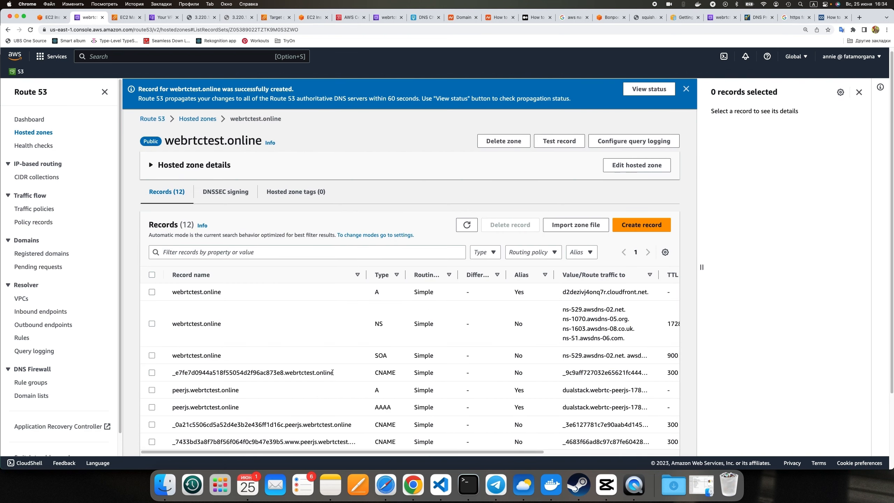
scroll(340, 372, "down", 4)
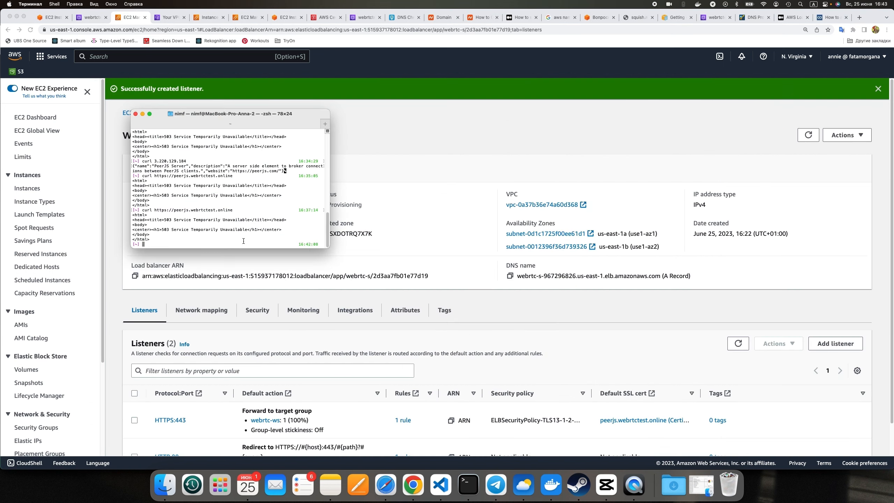
- Examine the 503 response in the terminal and read the Medium article on fixing that load balancer error by registering targets
triple_click(172, 230)
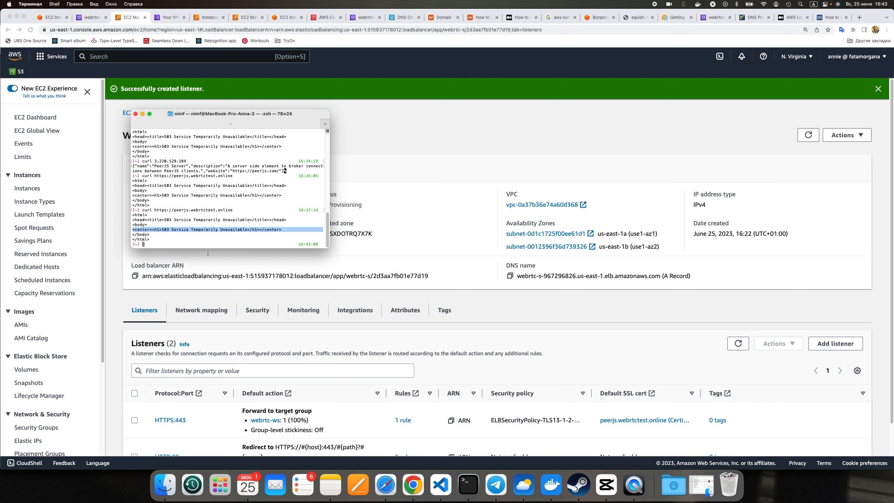
left_click(811, 19)
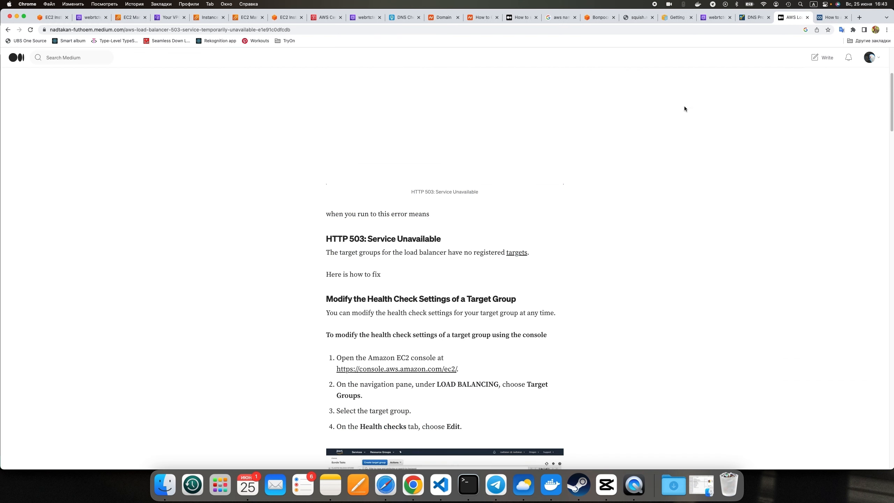
scroll(567, 269, "down", 3)
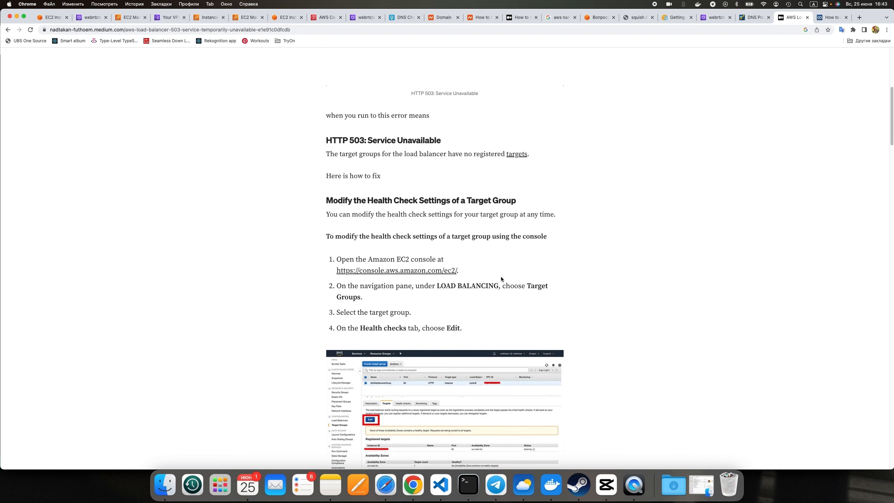
scroll(417, 291, "down", 3)
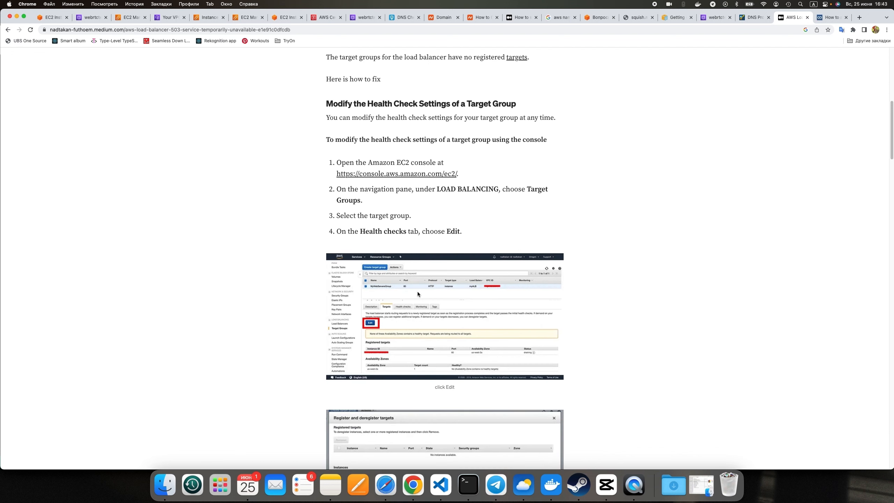
scroll(503, 307, "down", 2)
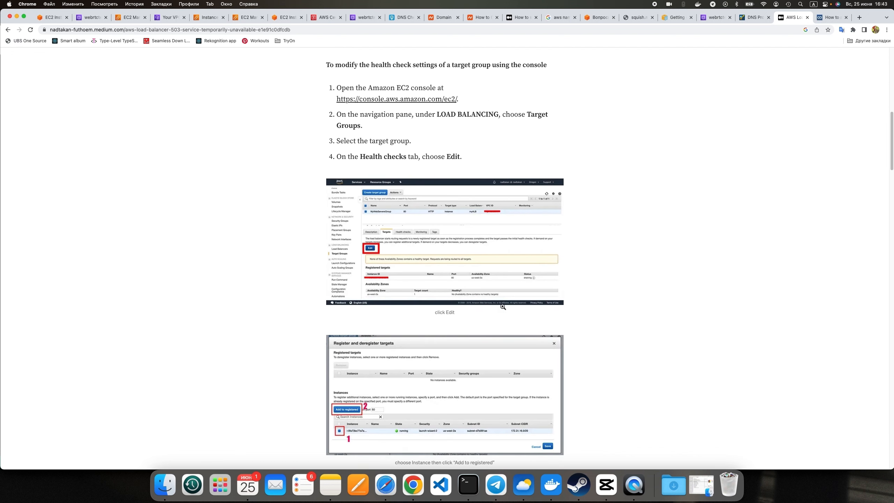
scroll(502, 308, "down", 3)
left_click(502, 306)
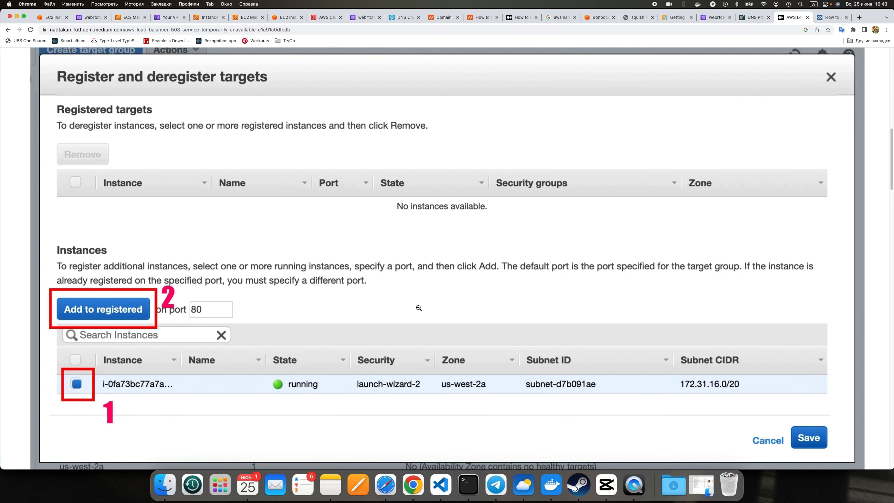
left_click(418, 308)
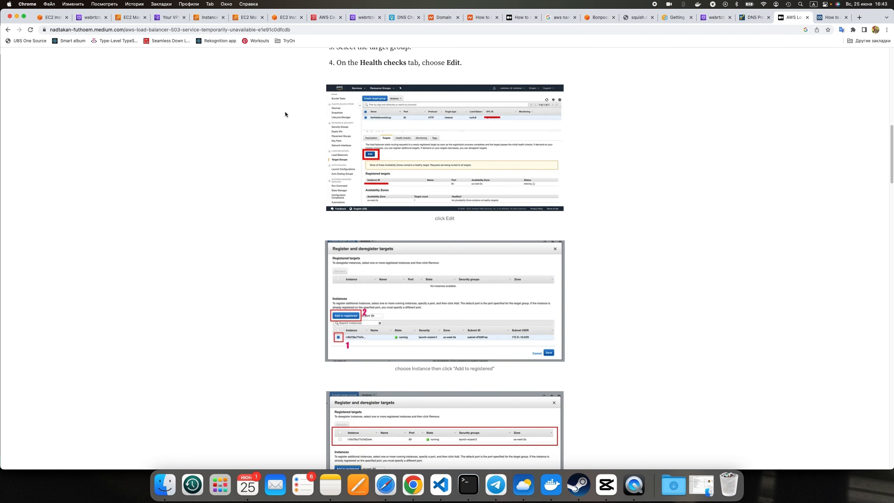
- Return to the EC2 console and open the webrtc target group from the target groups list
left_click(131, 17)
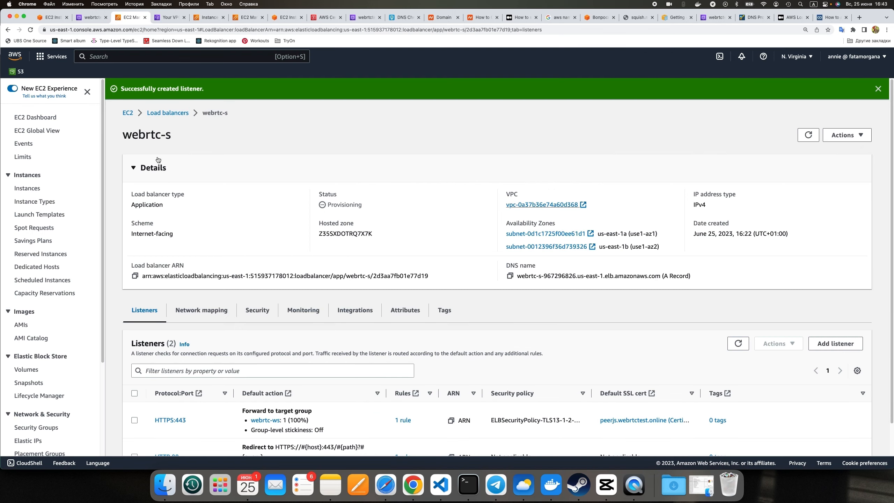
scroll(84, 278, "down", 4)
left_click(30, 402)
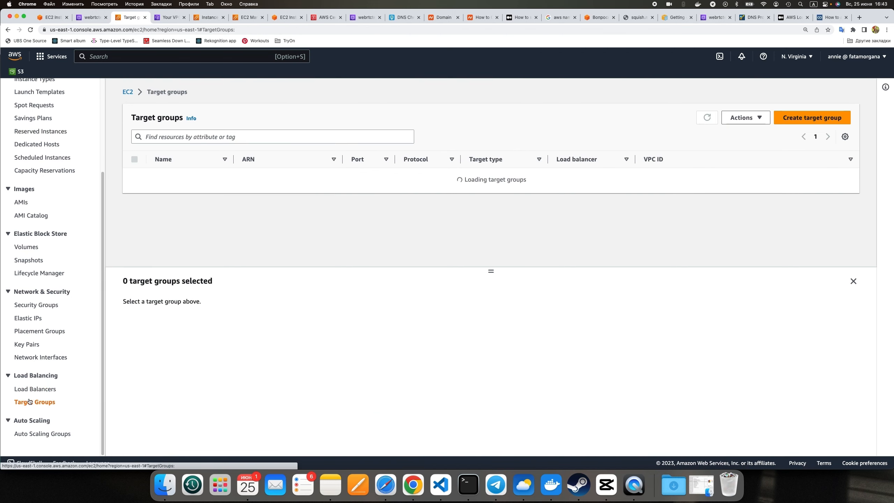
left_click(166, 177)
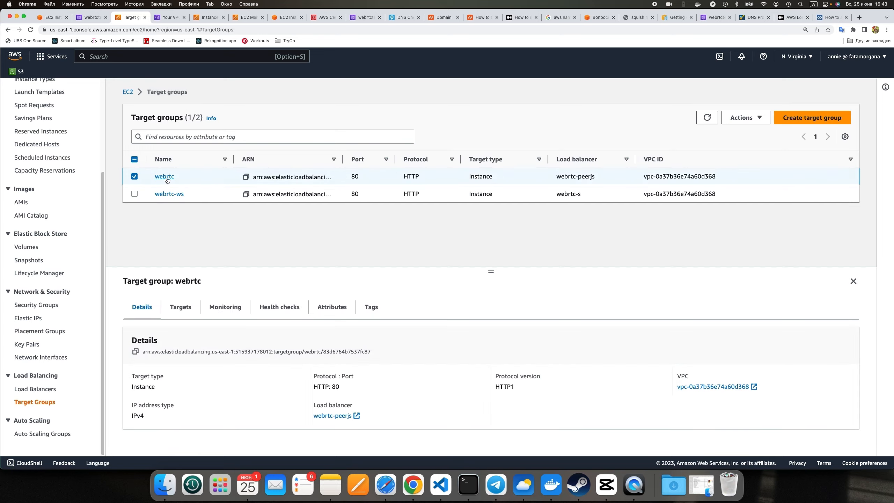
- Review the webrtc target group's health check settings, including the advanced ones, and leave the editor without saving
left_click(238, 301)
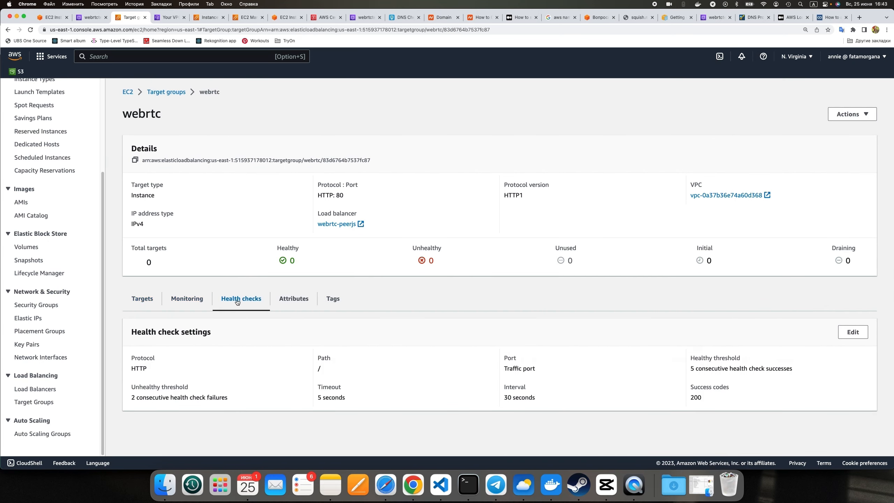
left_click(852, 334)
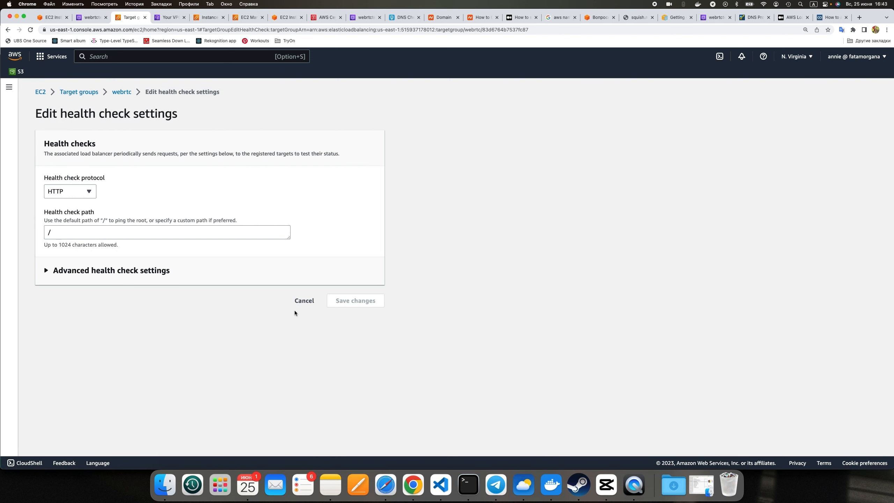
left_click(115, 270)
scroll(166, 286, "down", 4)
scroll(166, 284, "up", 5)
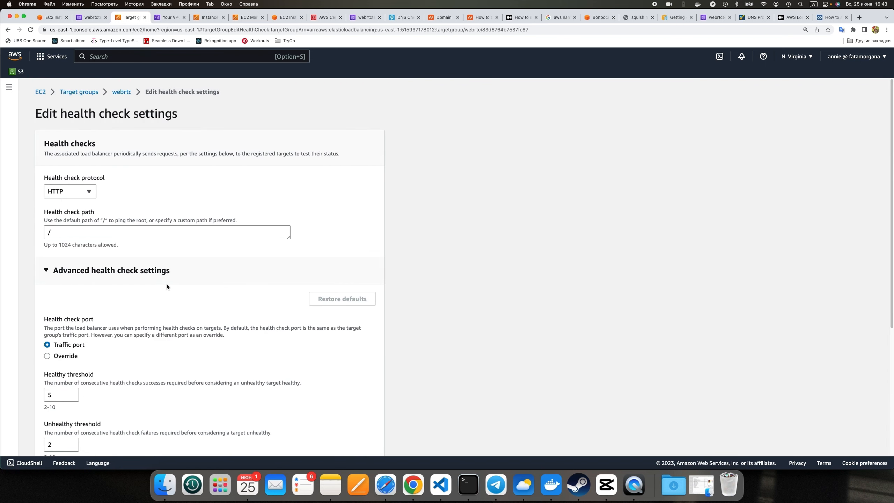
left_click(163, 92)
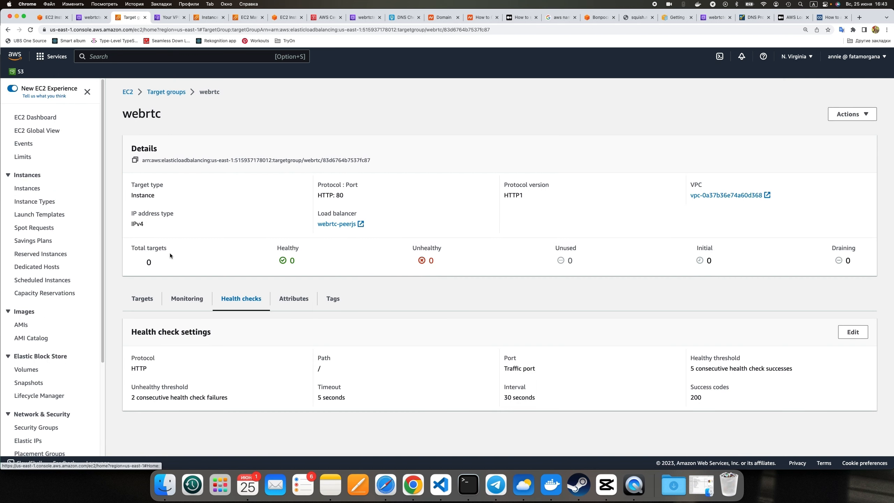
- Register the webrtc-peerjs instance on port 80 as a target of the webrtc target group
left_click(138, 301)
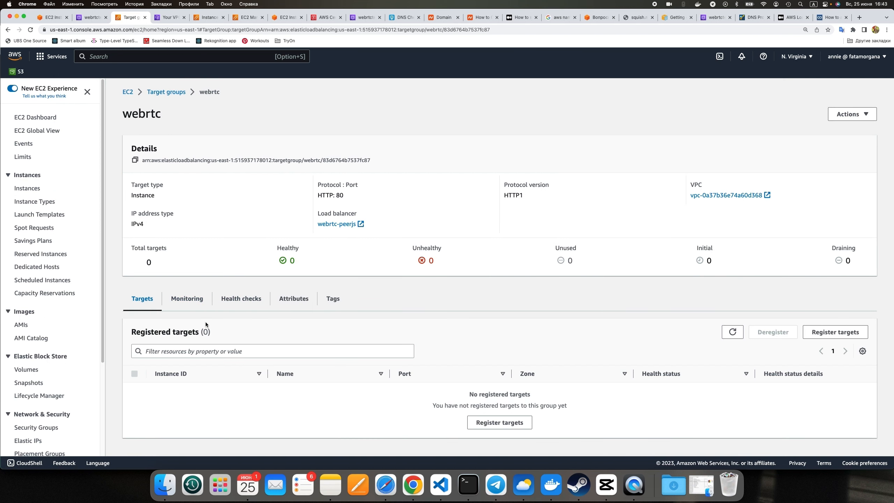
left_click(836, 332)
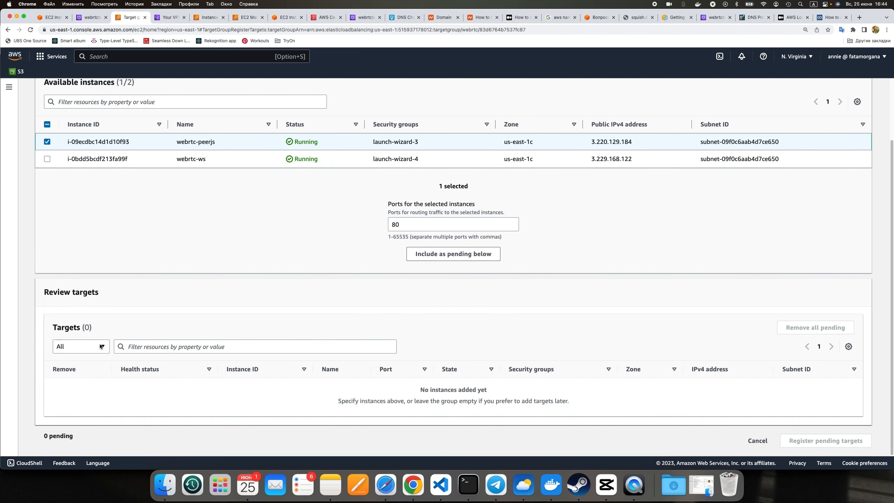
left_click(464, 254)
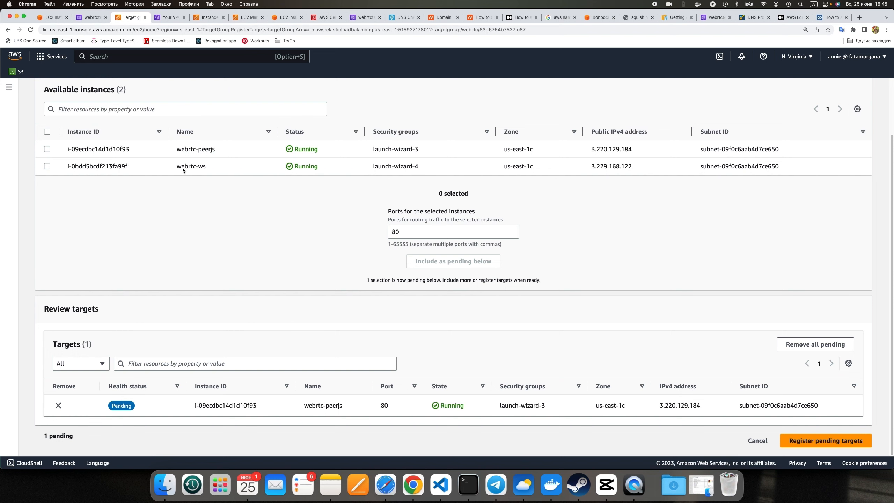
left_click(847, 446)
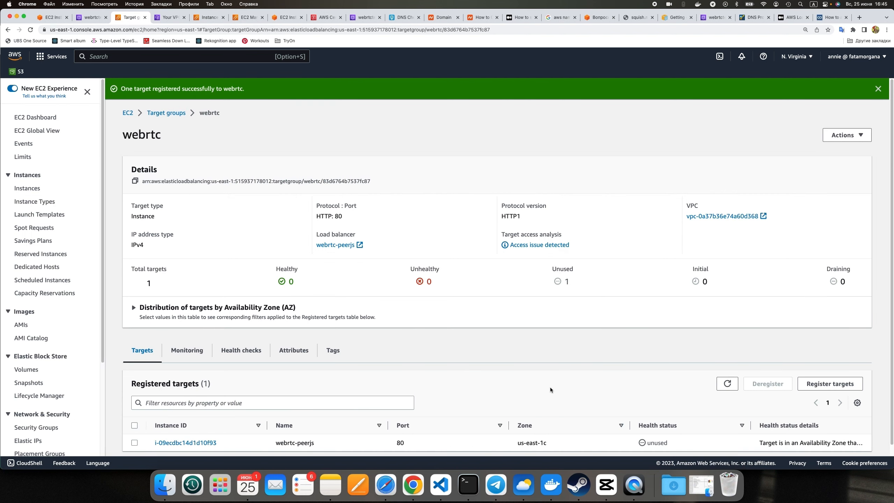
- Check the webrtc target group's access issue details and open the webrtc-peerjs load balancer linked there
scroll(551, 387, "down", 1)
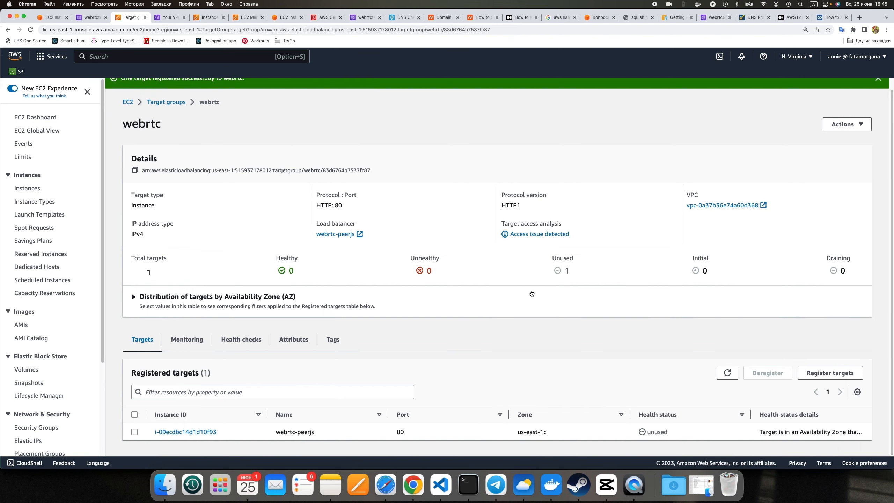
left_click(135, 432)
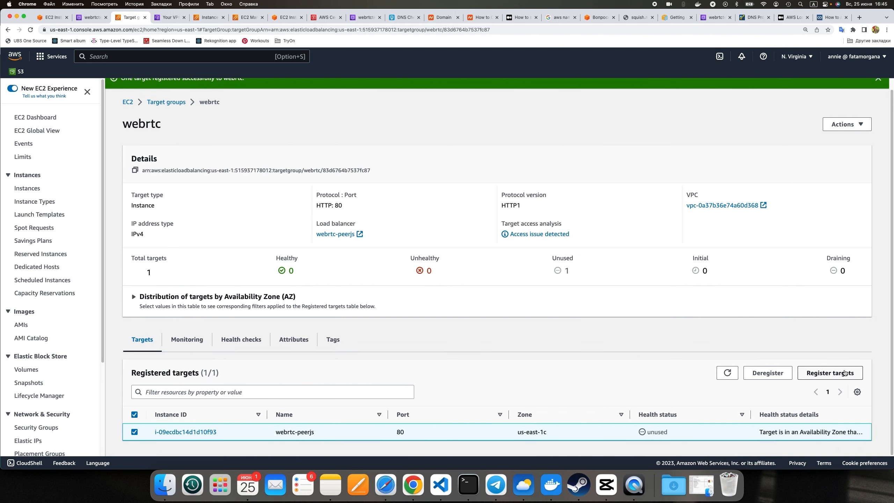
left_click(530, 245)
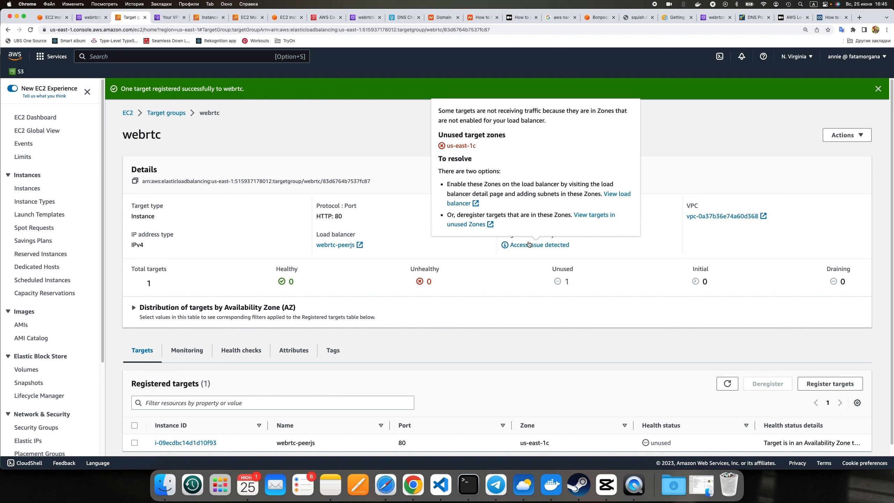
left_click(622, 194)
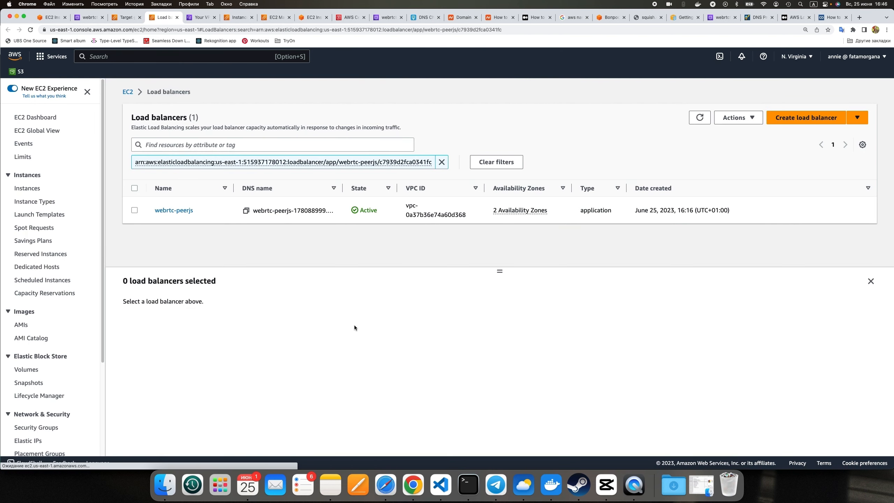
- Add the us-east-1c (use1-az4) Availability Zone to the webrtc-peerjs load balancer's subnets and save the changes
left_click(161, 211)
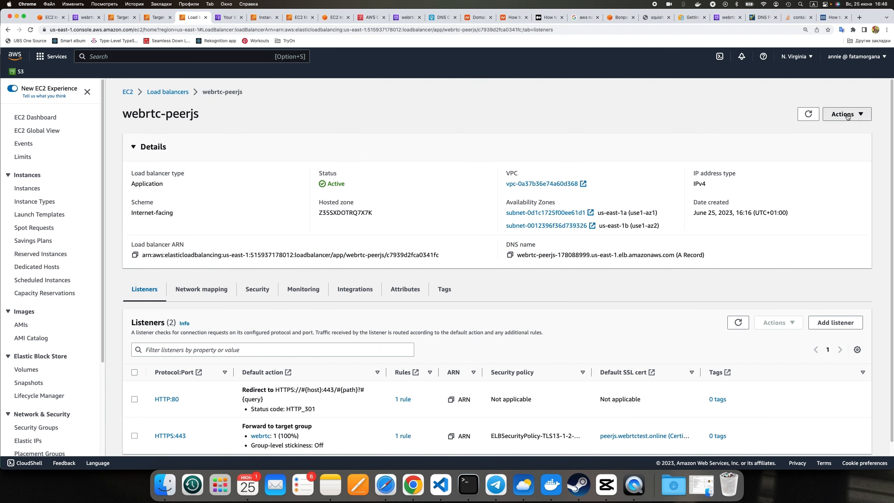
left_click(846, 119)
left_click(796, 141)
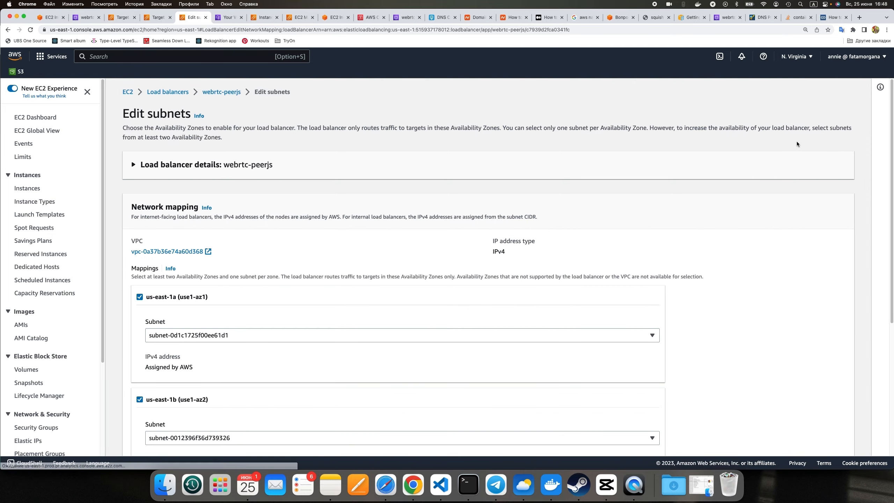
scroll(356, 286, "down", 6)
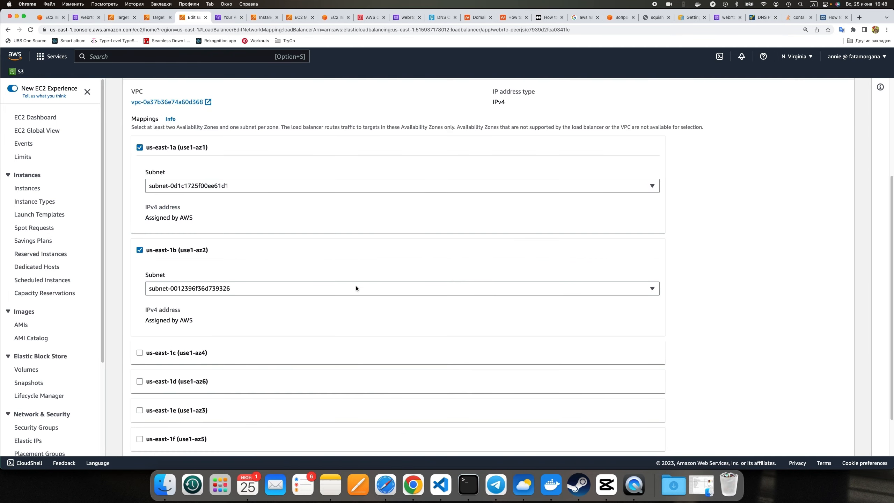
left_click(139, 299)
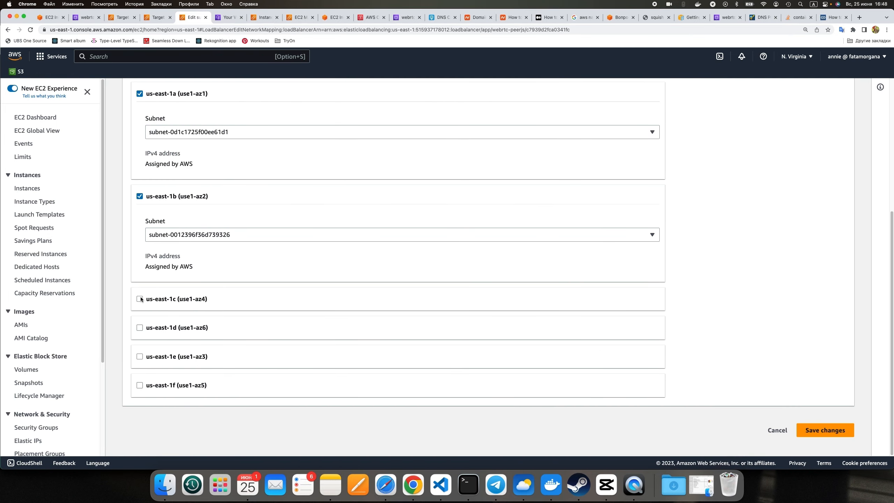
scroll(545, 362, "down", 2)
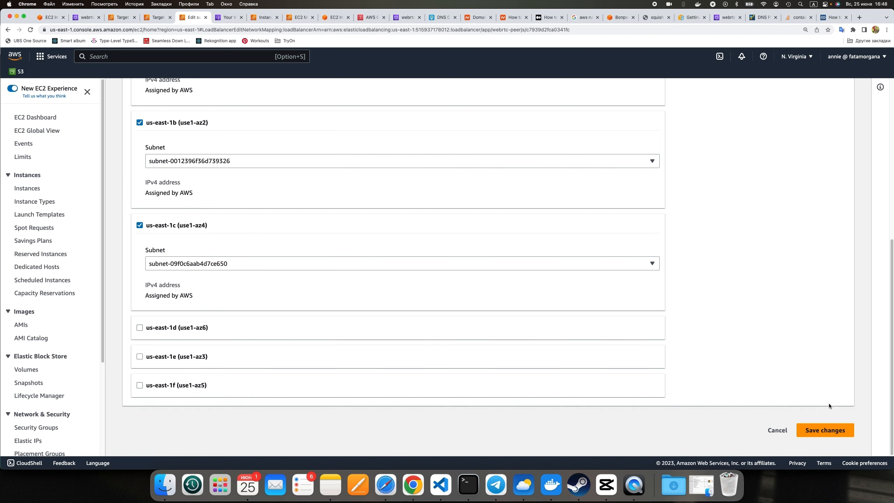
left_click(835, 433)
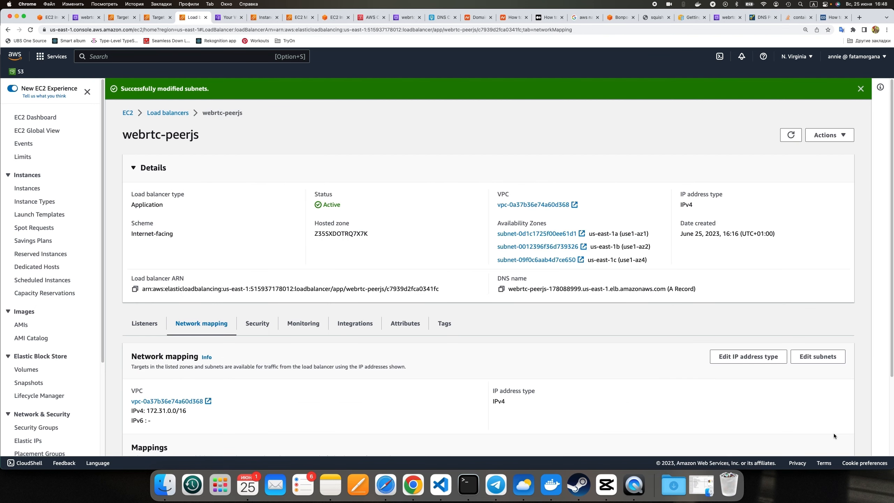
- Open the webrtc target group from the target groups list and check its registered target's health status
scroll(47, 388, "down", 4)
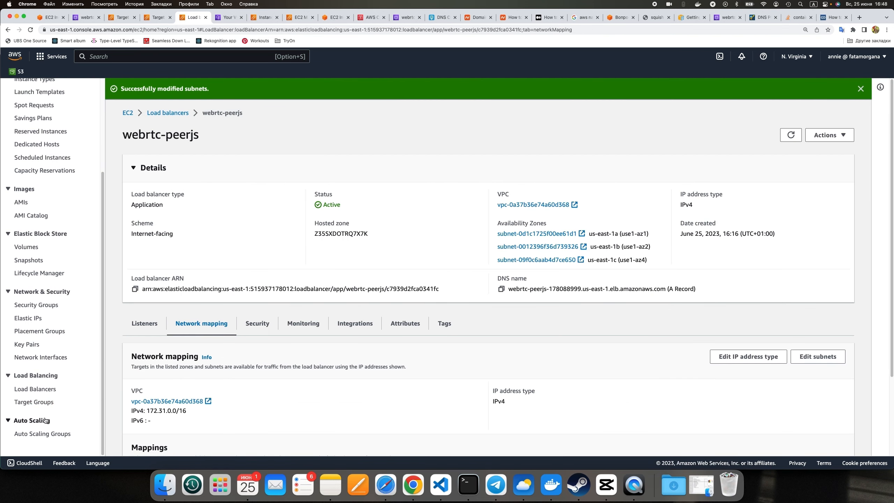
left_click(47, 403)
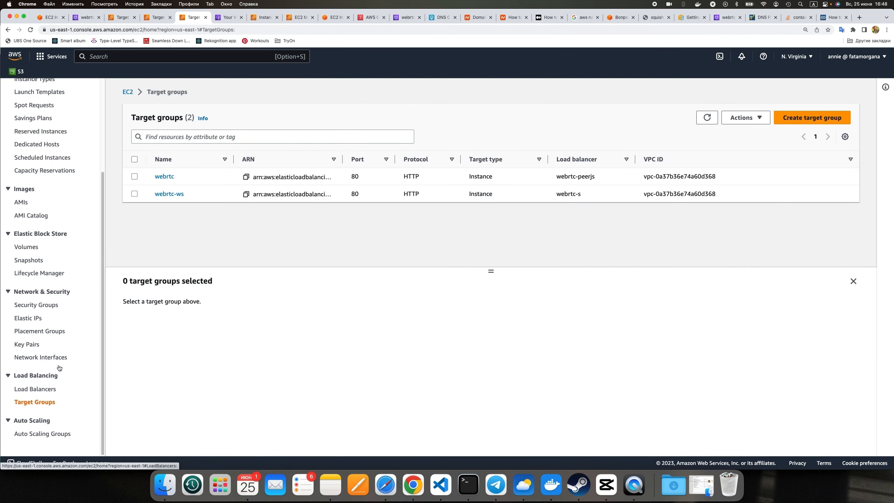
left_click(164, 177)
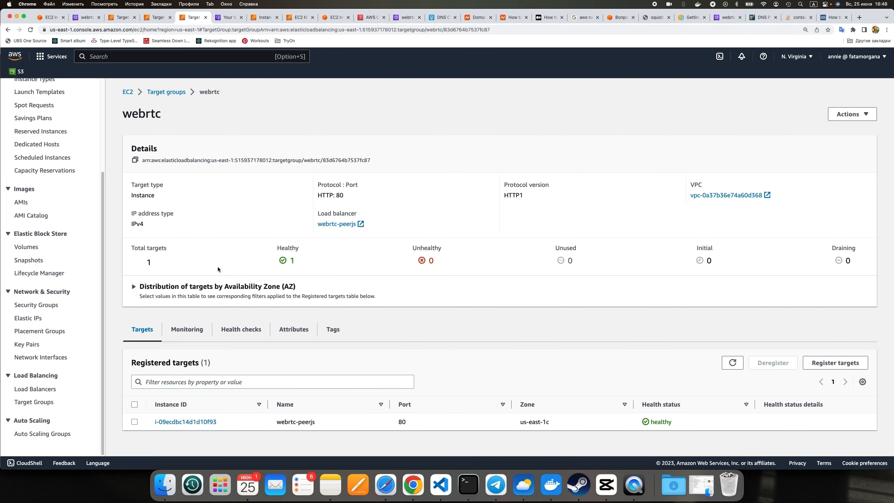
double_click(661, 422)
left_click(468, 485)
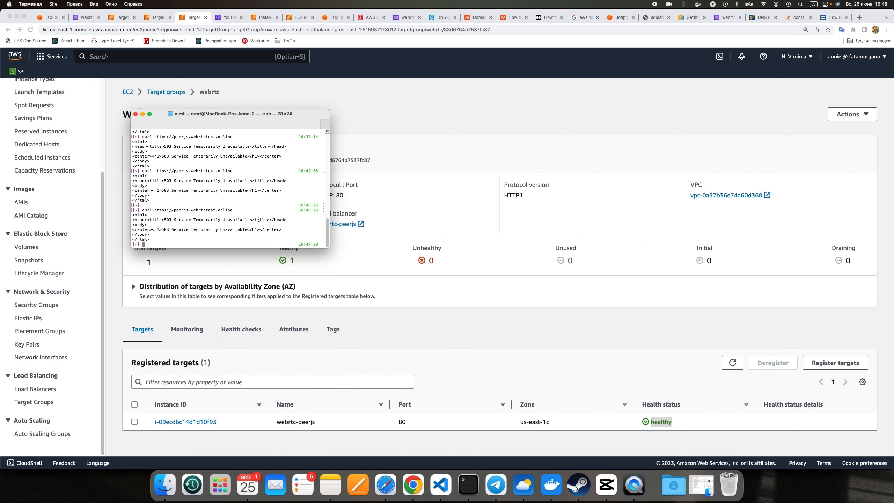
key("Up")
key("Return")
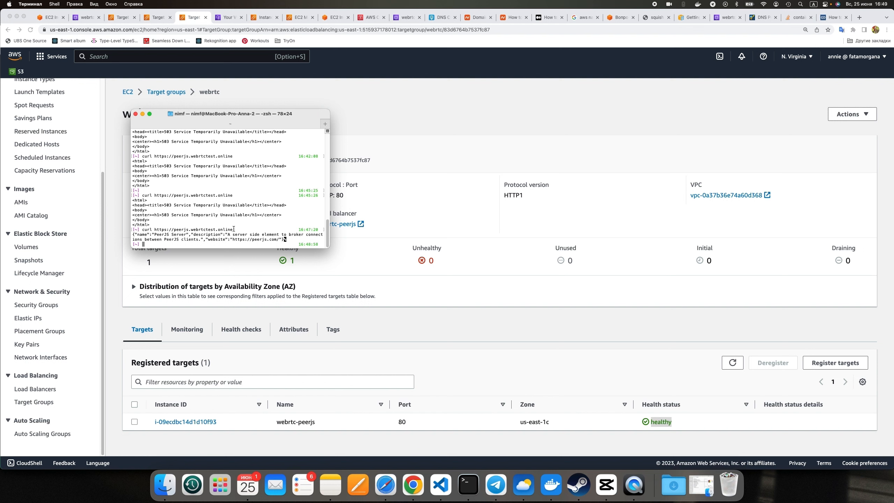
triple_click(209, 241)
double_click(161, 230)
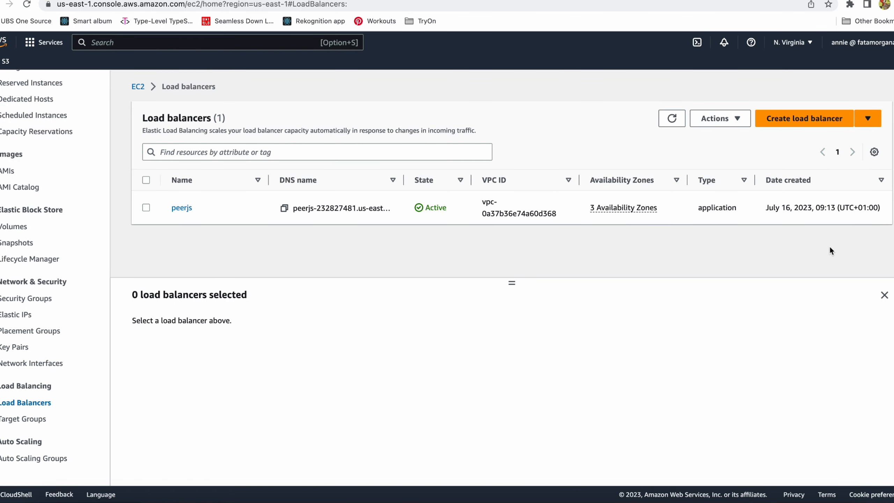
- Start creating an Application Load Balancer and name it ws
left_click(810, 119)
scroll(542, 303, "down", 5)
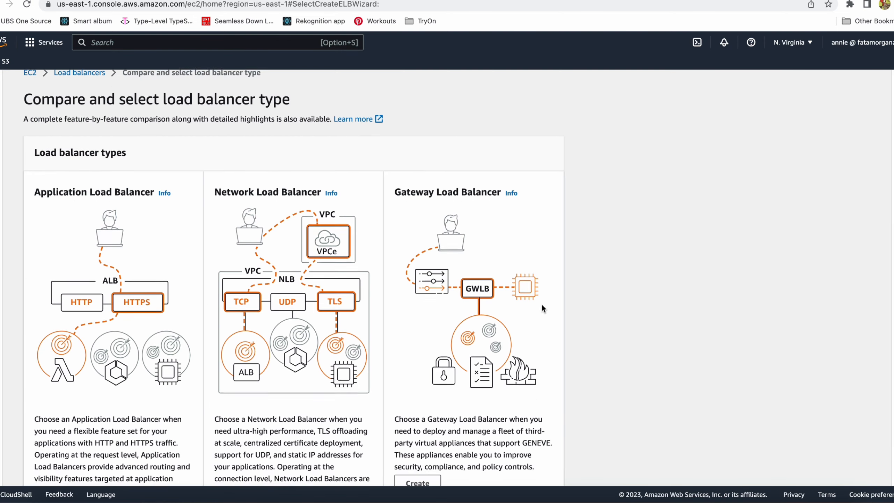
left_click(62, 389)
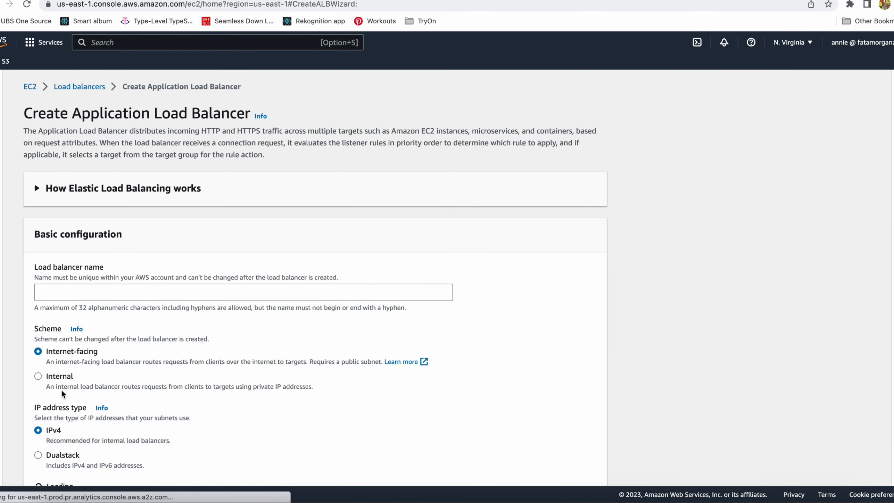
left_click(111, 295)
type("ws")
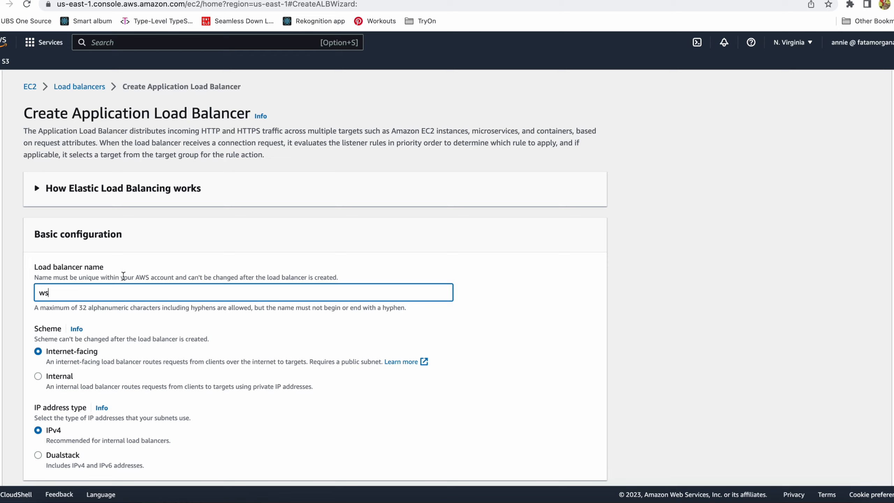
- Select the 172.31.0.0/16 VPC for the load balancer and map it to zones us-east-1a, us-east-1b and us-east-1c
scroll(238, 388, "down", 3)
scroll(238, 383, "down", 8)
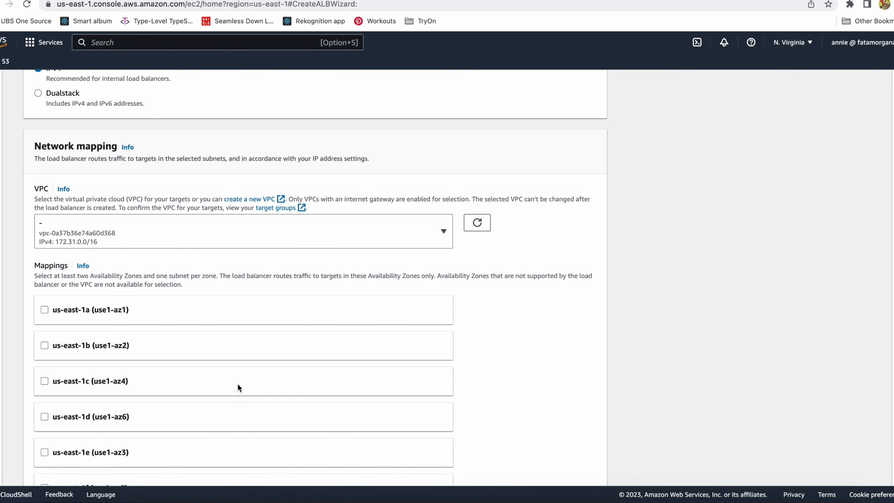
left_click(404, 228)
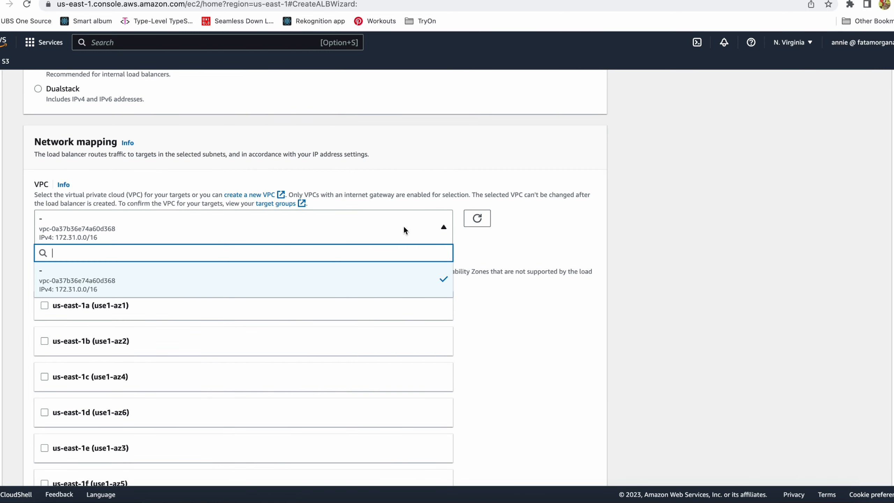
left_click(302, 280)
scroll(359, 259, "down", 5)
scroll(355, 293, "up", 2)
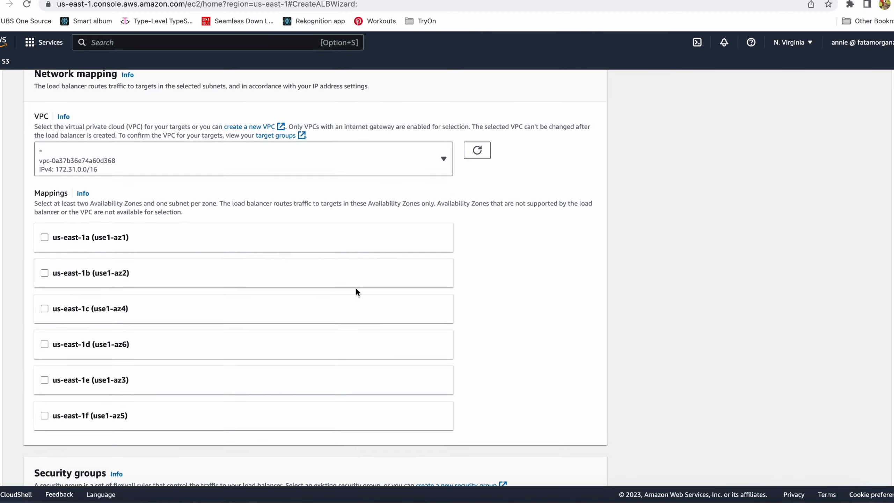
left_click(44, 248)
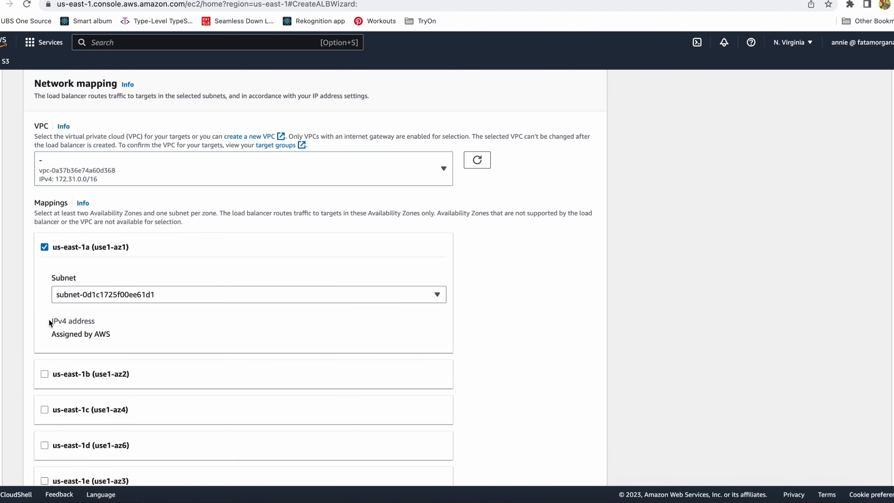
left_click(45, 374)
scroll(63, 419, "down", 4)
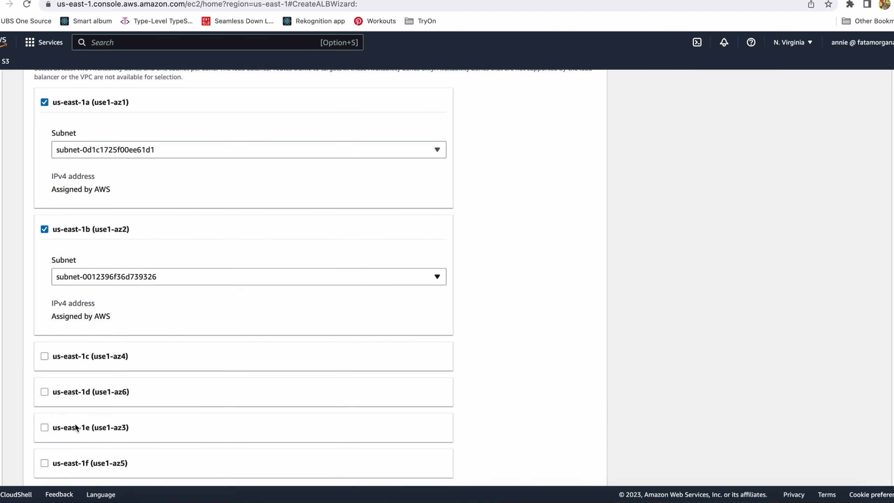
left_click(45, 352)
- Replace the load balancer's default security group with launch-wizard-4
scroll(304, 373, "down", 10)
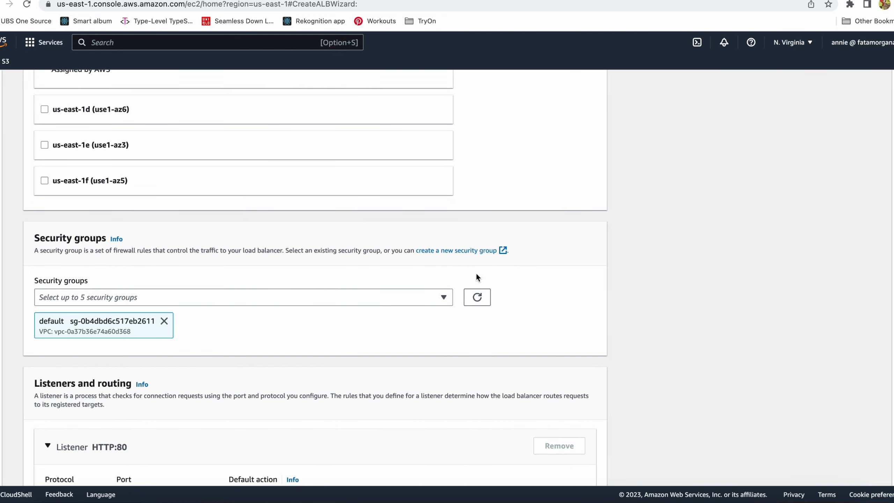
left_click(356, 303)
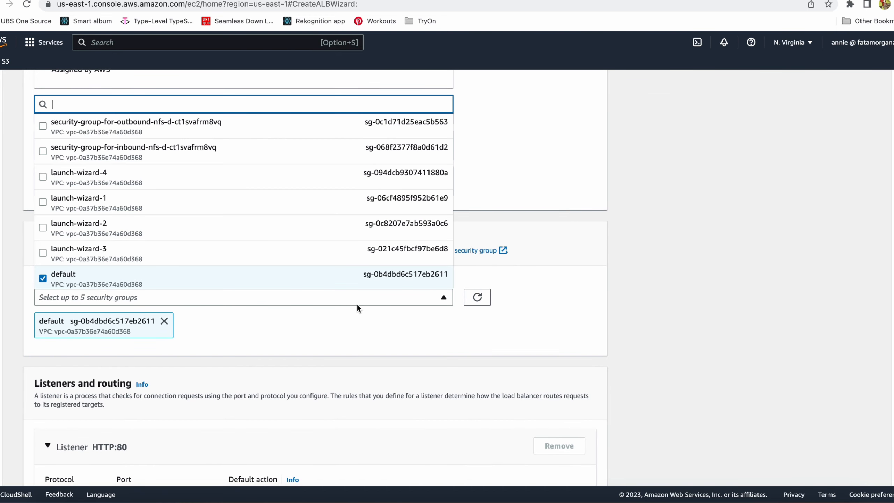
left_click(43, 279)
left_click(43, 176)
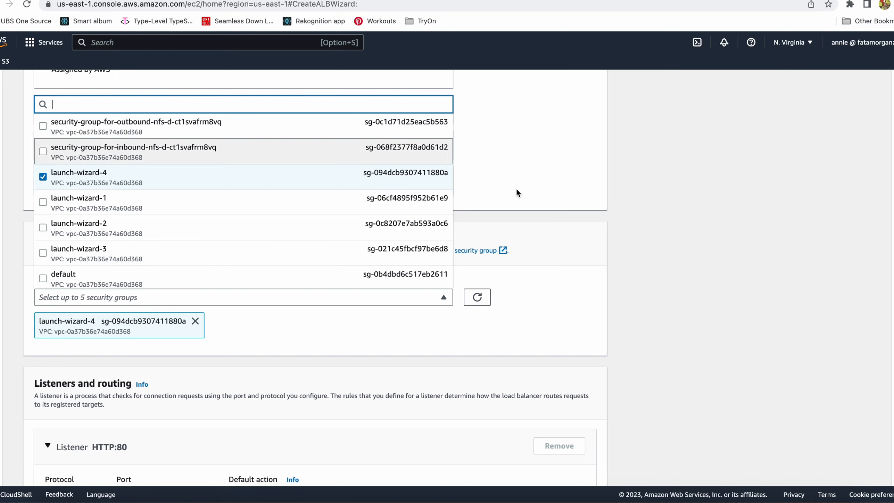
left_click(687, 312)
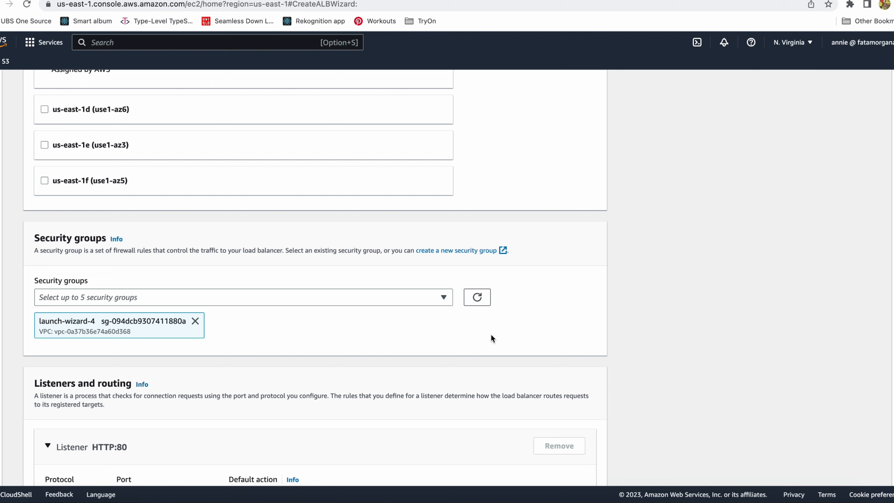
- Configure the listener as HTTPS on port 443, forwarding to the ws target group
scroll(490, 333, "down", 5)
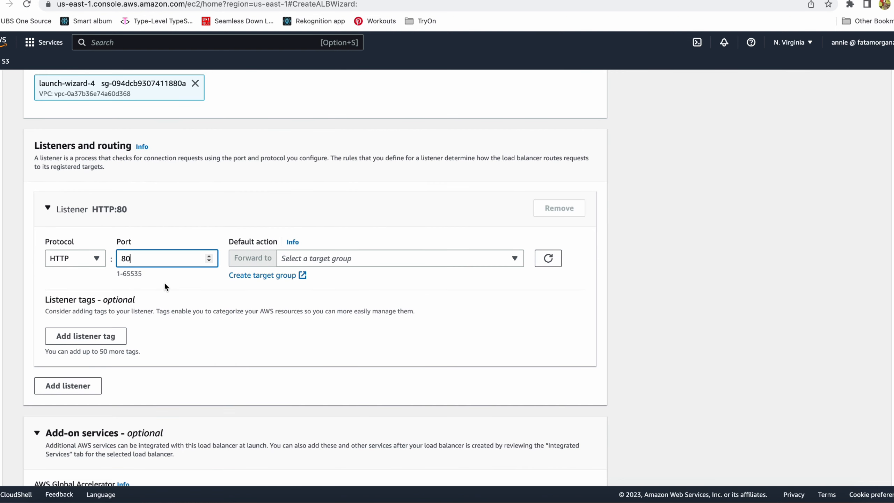
left_click(96, 257)
left_click(88, 291)
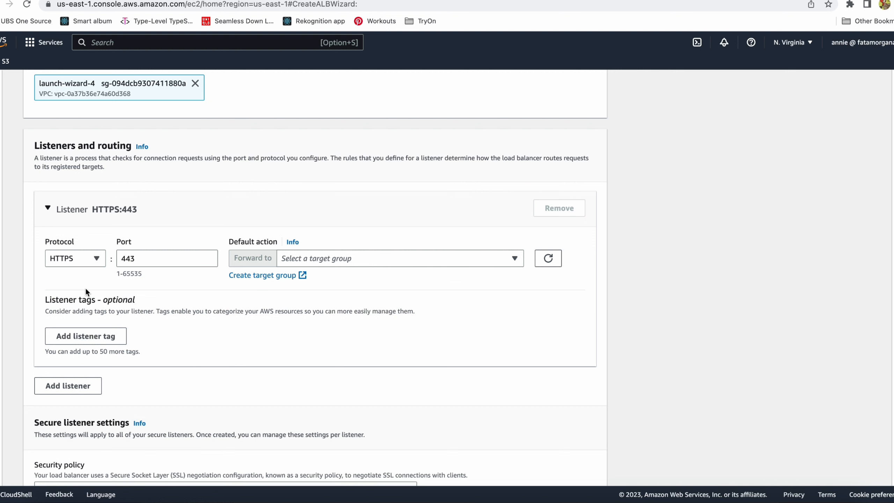
left_click(392, 259)
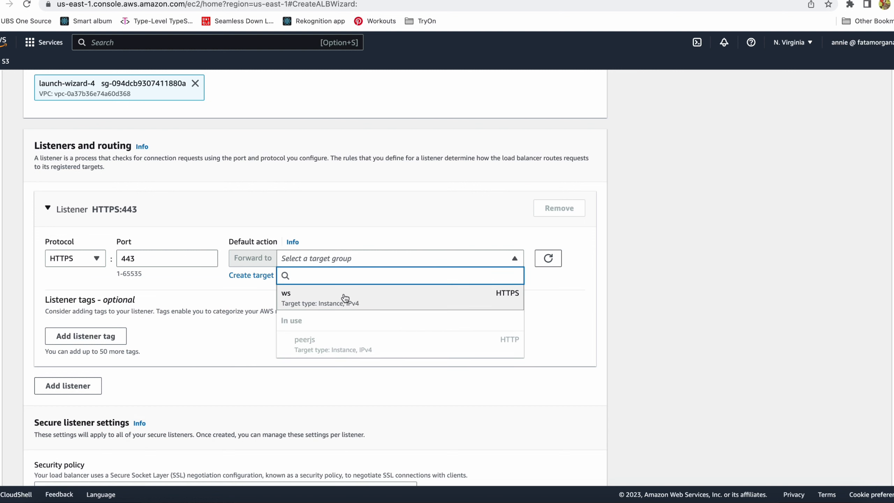
left_click(371, 302)
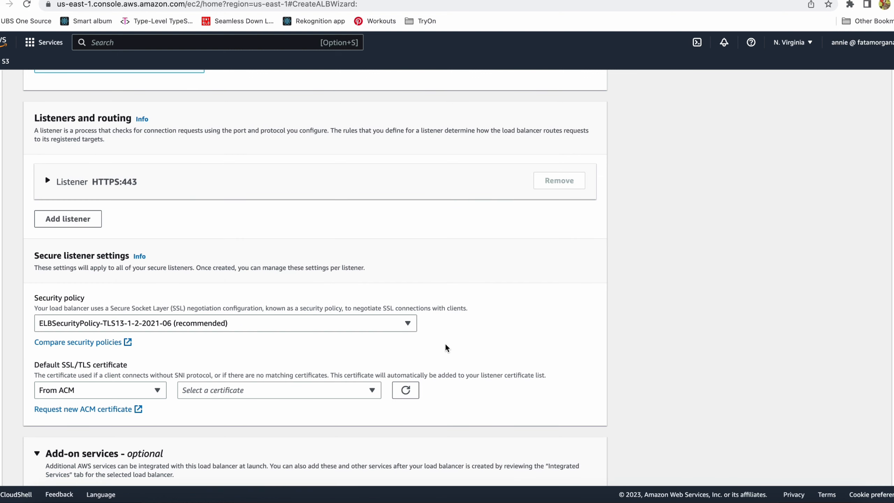
- Choose the ACM certificate peerjs.webrtctest.online as the default SSL/TLS certificate and create the load balancer
scroll(446, 344, "down", 3)
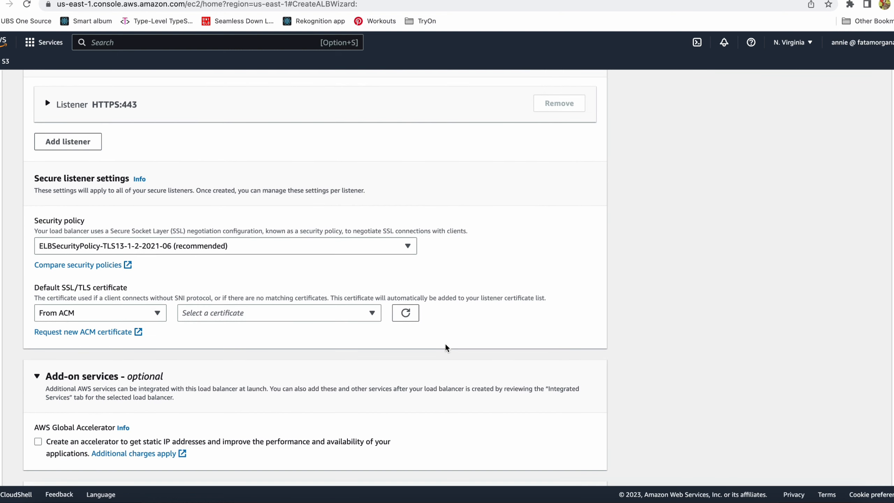
scroll(446, 346, "down", 1)
left_click(322, 276)
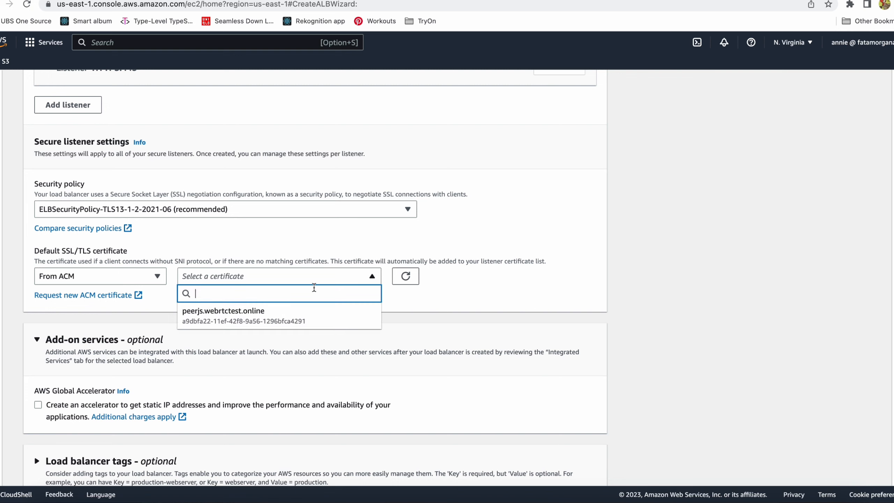
left_click(297, 313)
scroll(321, 390, "down", 2)
scroll(321, 390, "down", 8)
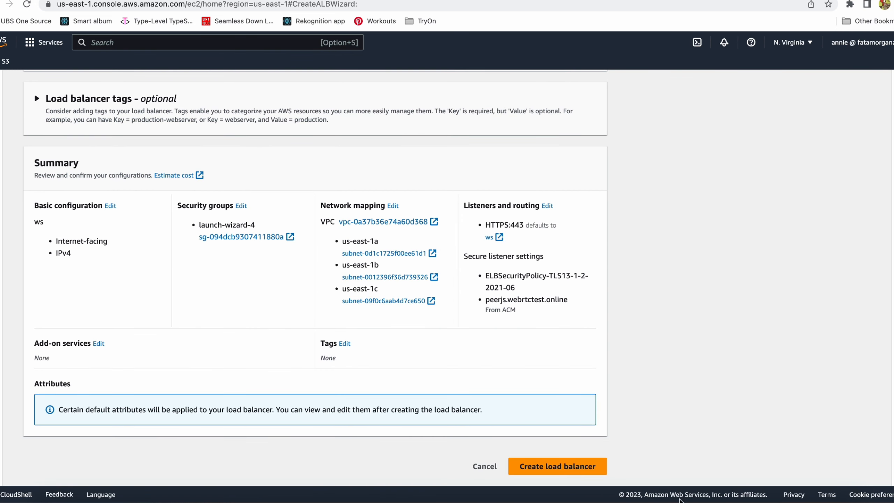
left_click(559, 468)
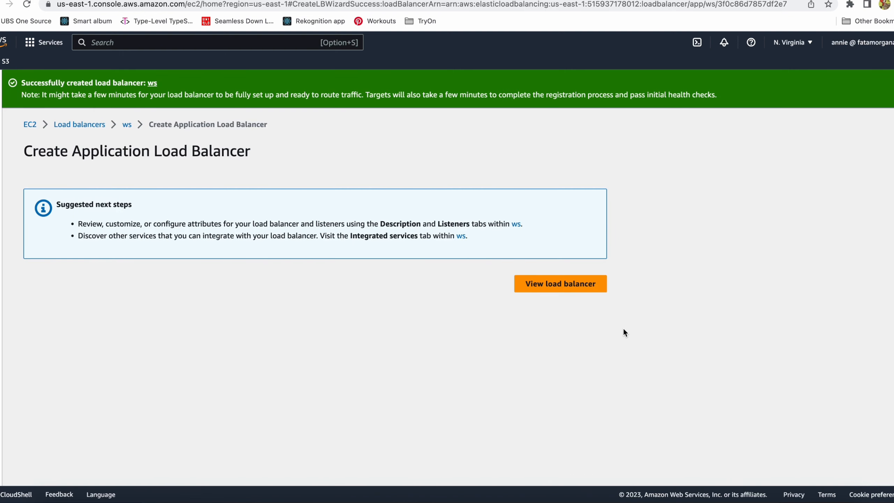
- View the load balancer list and open the details of the ws load balancer
left_click(556, 284)
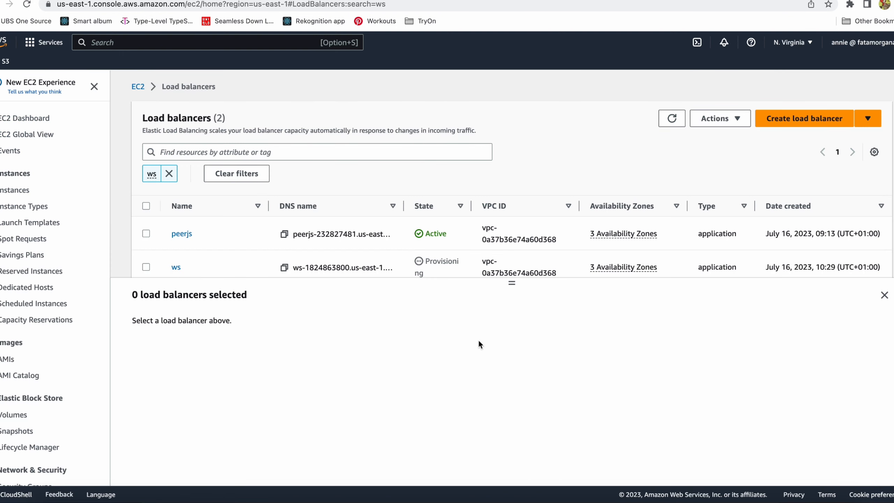
scroll(460, 256, "down", 1)
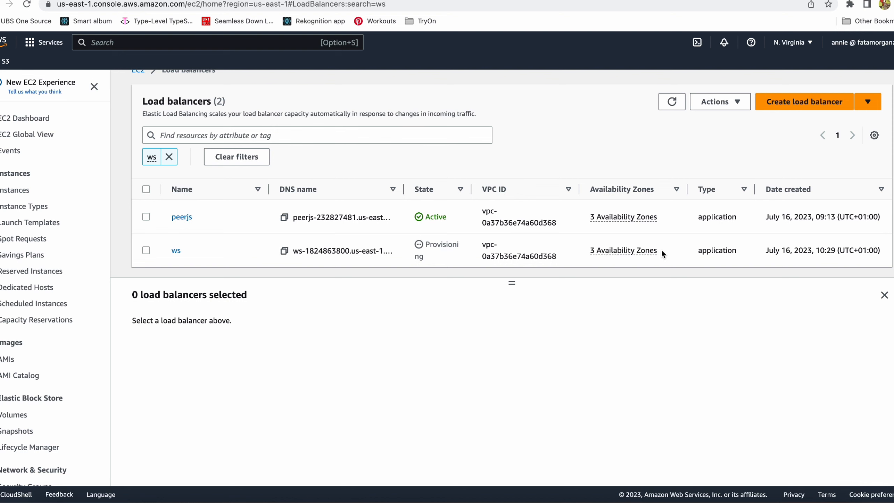
left_click(176, 250)
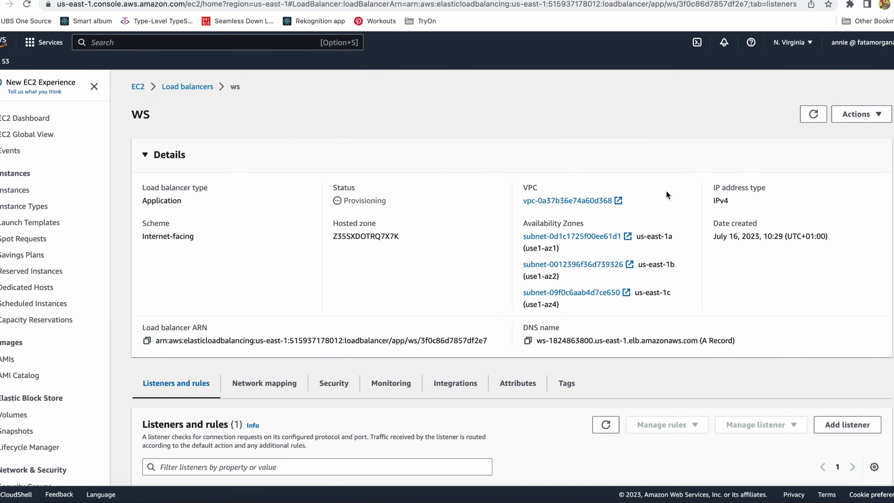
- Add an HTTP port 80 listener to the ws load balancer that redirects to HTTPS port 443 with status code 301
left_click(859, 114)
left_click(816, 166)
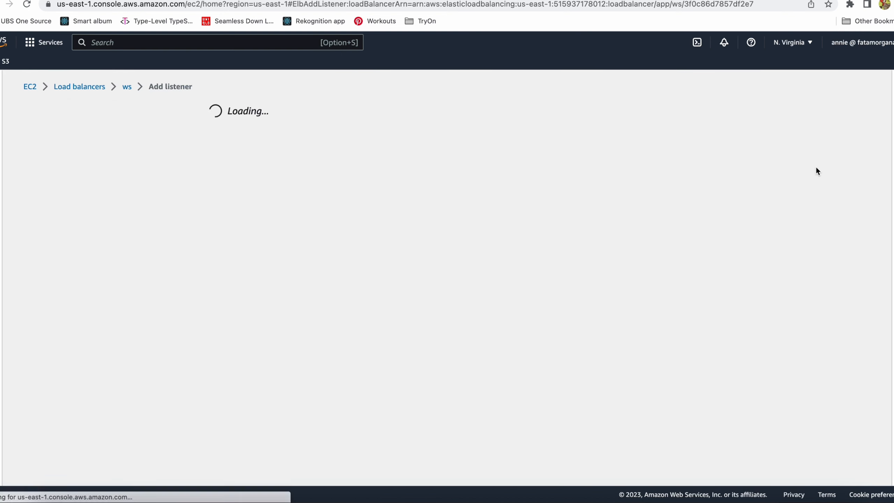
scroll(198, 319, "down", 3)
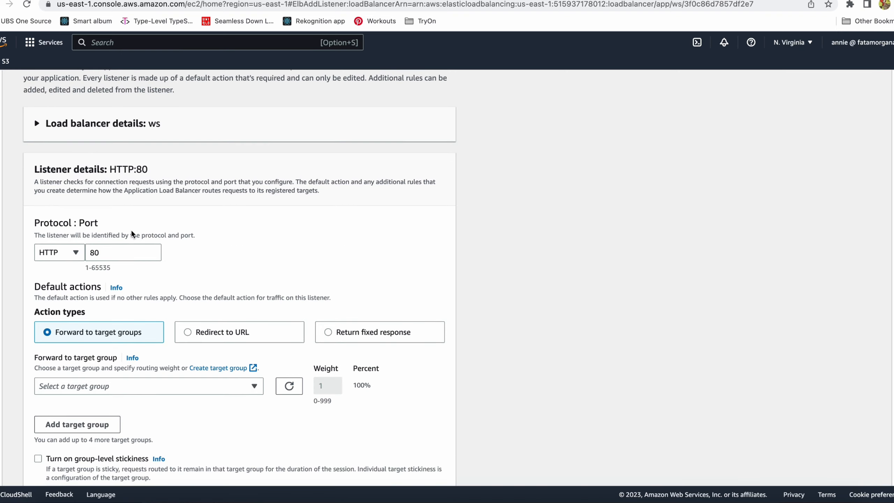
left_click(116, 252)
scroll(218, 331, "down", 3)
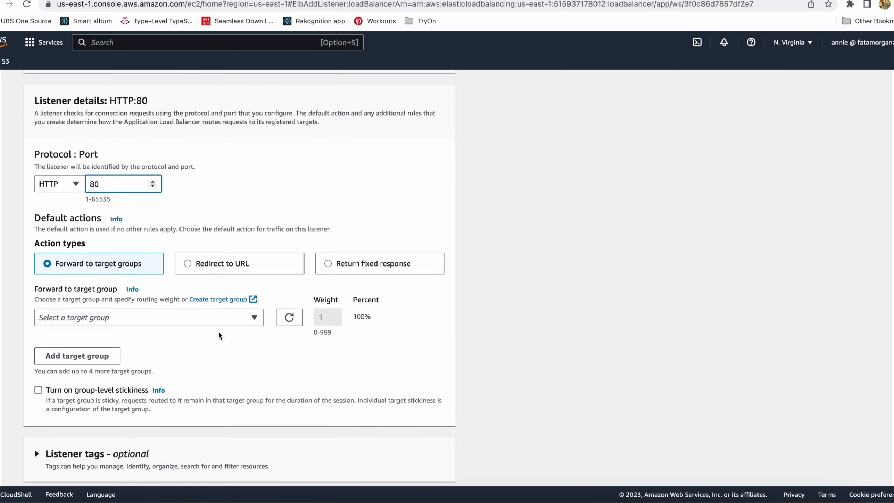
left_click(235, 260)
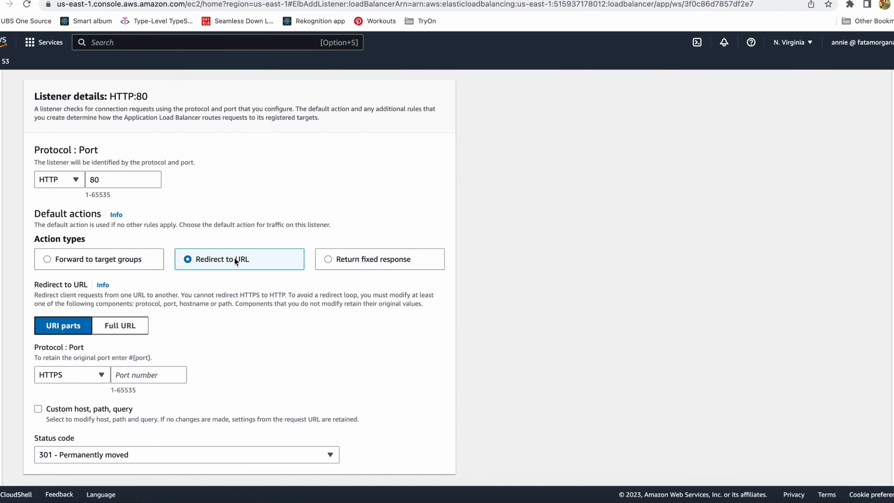
scroll(141, 377, "down", 1)
left_click(138, 343)
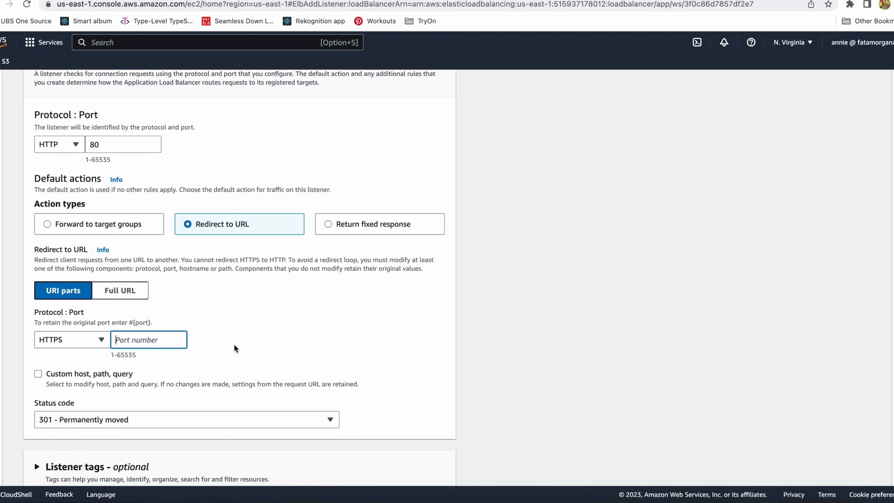
type("443")
scroll(311, 326, "down", 2)
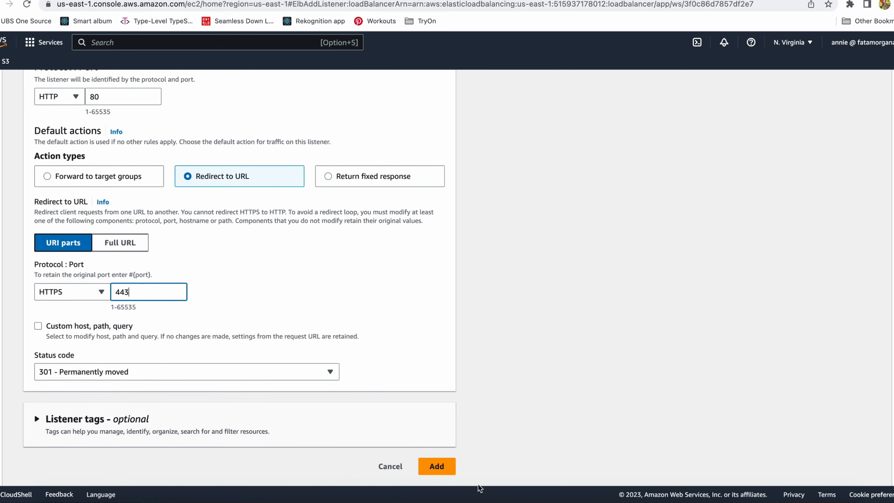
left_click(447, 466)
- Open the ws target group and filter its registered targets by initial health status to check their registration
scroll(448, 465, "down", 5)
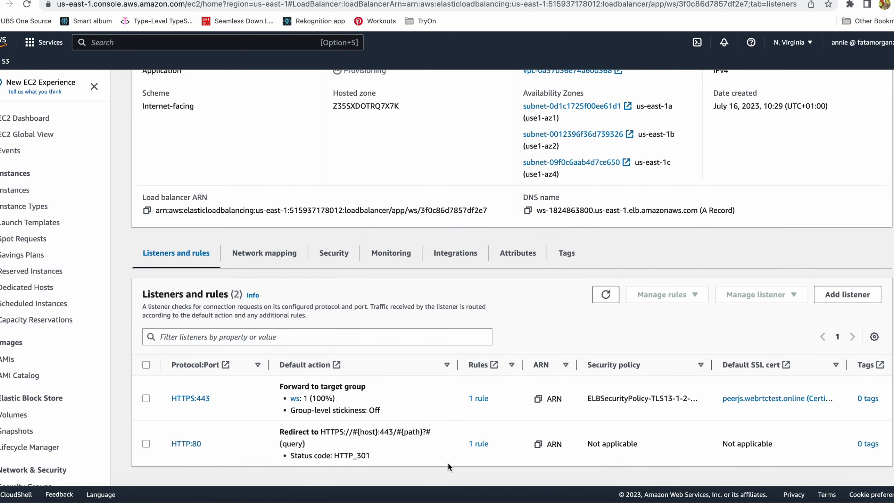
scroll(18, 450, "down", 5)
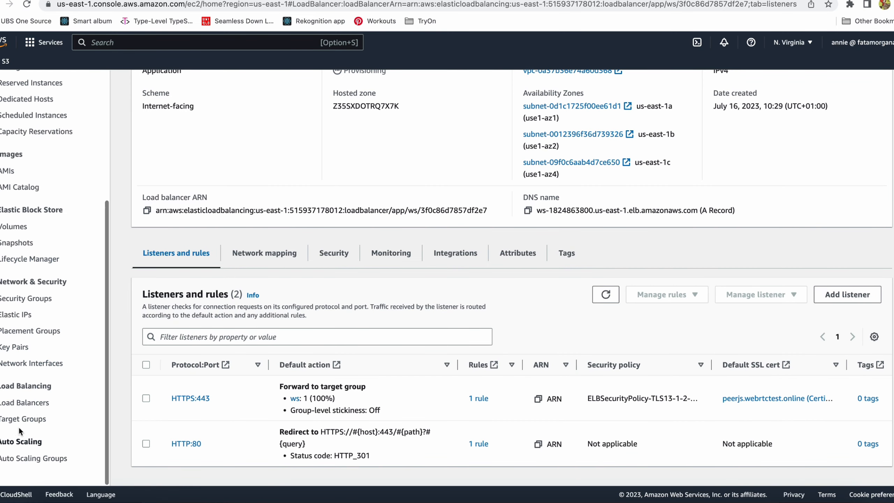
left_click(39, 420)
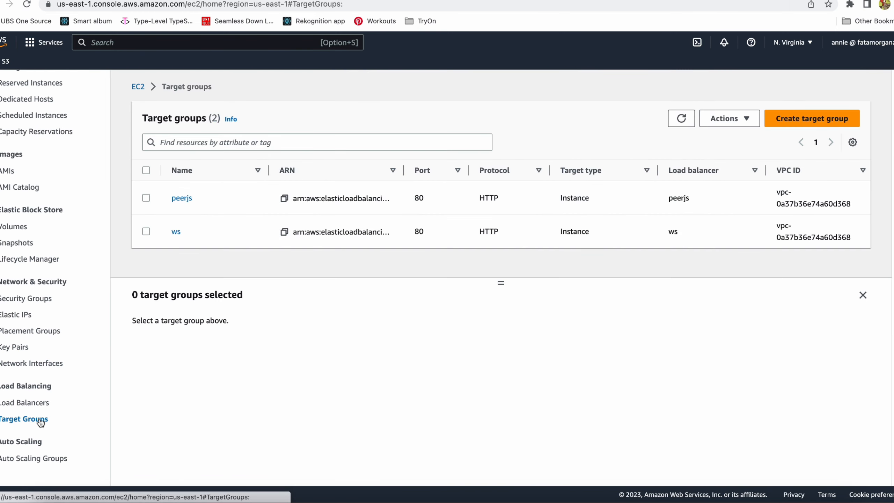
left_click(176, 232)
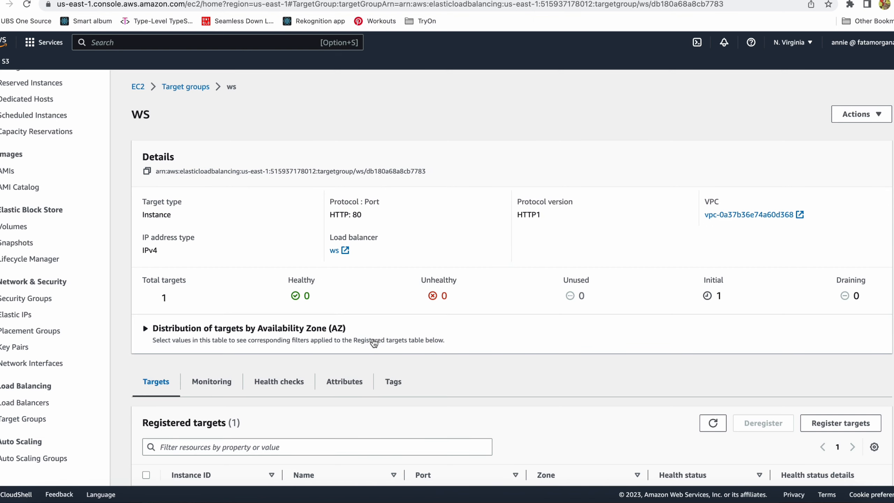
scroll(604, 329, "down", 2)
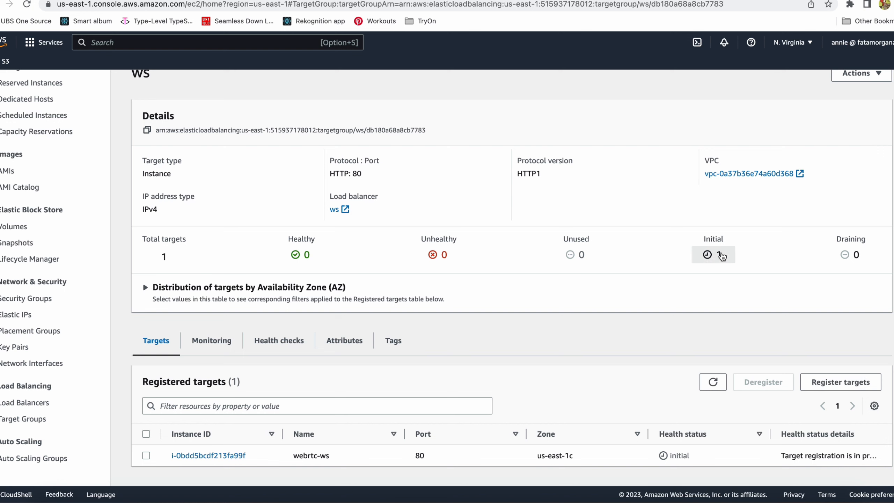
left_click(721, 255)
scroll(716, 352, "down", 1)
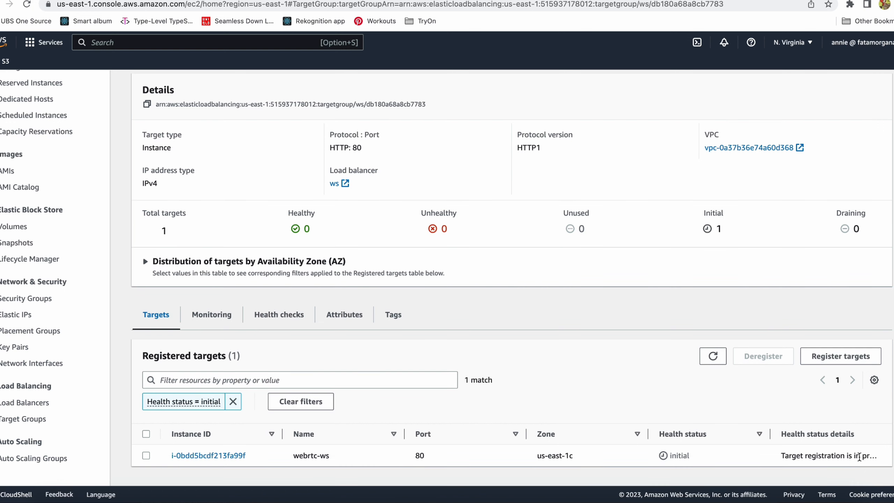
- Open the running webrtc-ws instance in EC2 and connect to its terminal with EC2 Instance Connect
mouse_move(772, 434)
left_mouse_down()
mouse_move(743, 434)
mouse_move(764, 434)
left_mouse_up()
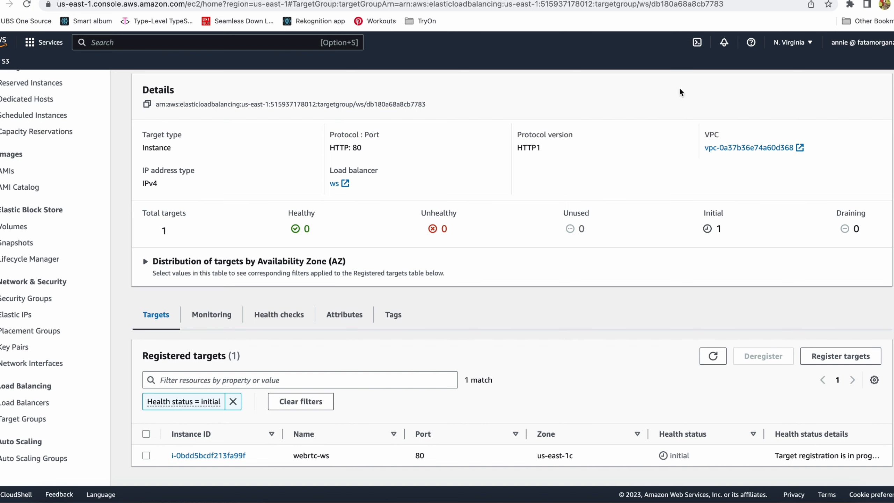
key("ctrl+Tab")
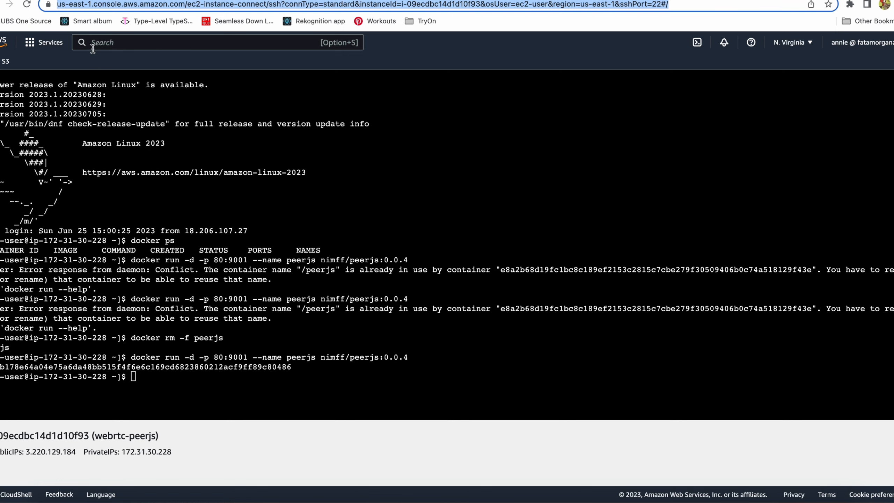
left_click(50, 42)
left_click(292, 137)
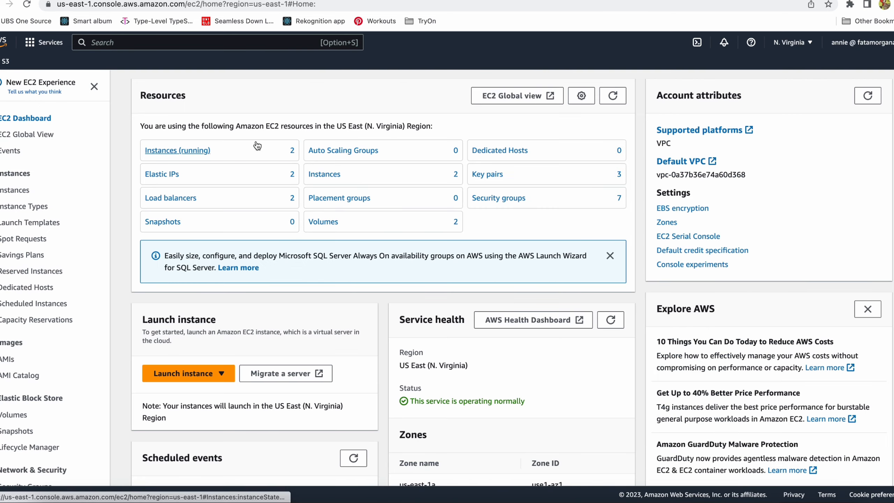
left_click(257, 145)
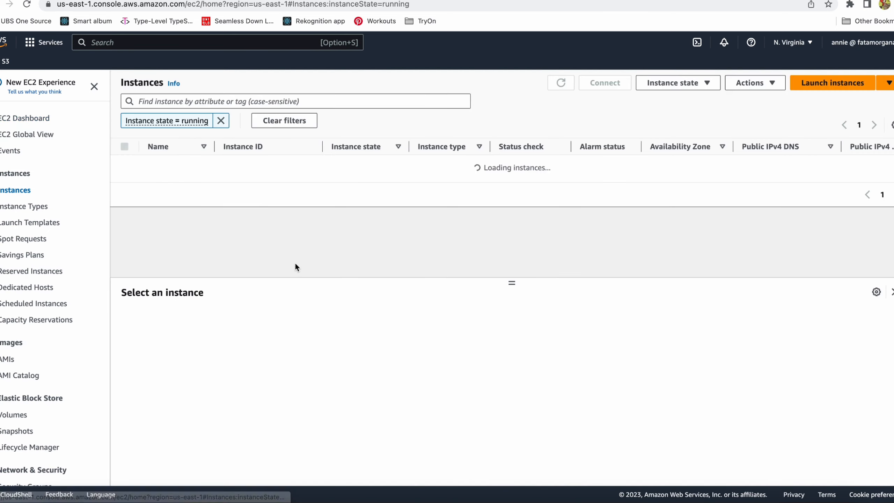
left_click(276, 181)
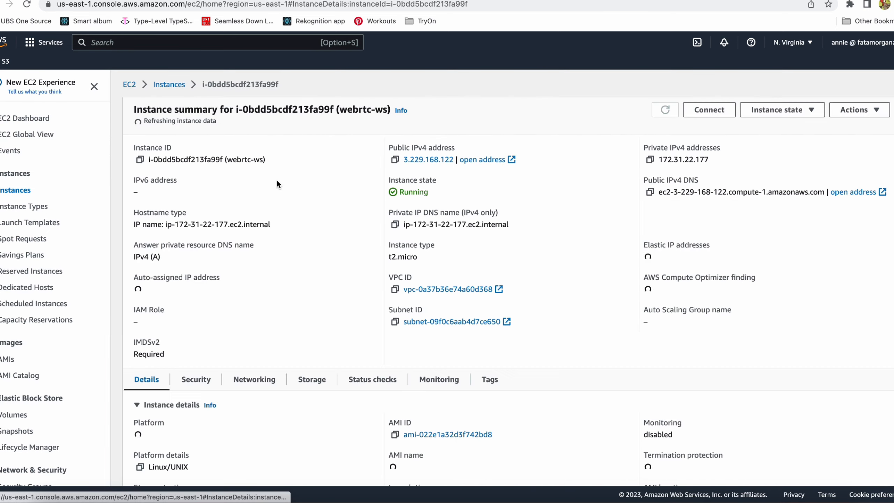
scroll(277, 181, "down", 3)
scroll(277, 180, "up", 3)
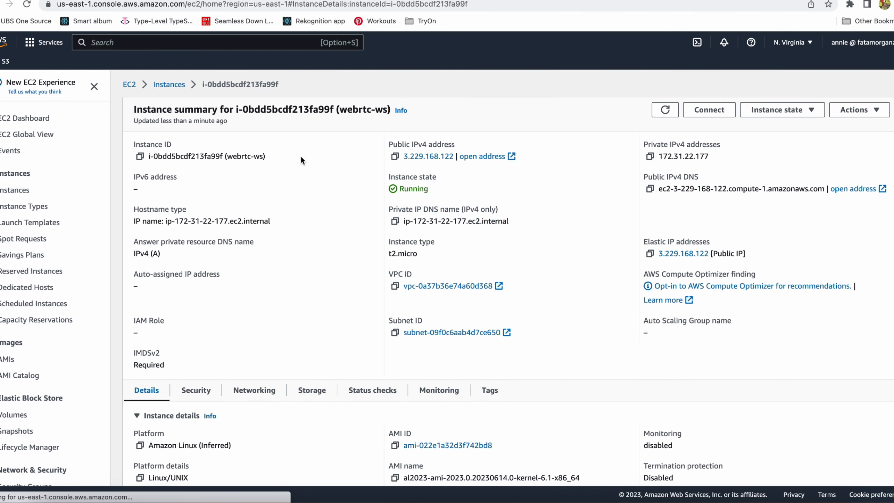
left_click(696, 112)
left_click(427, 442)
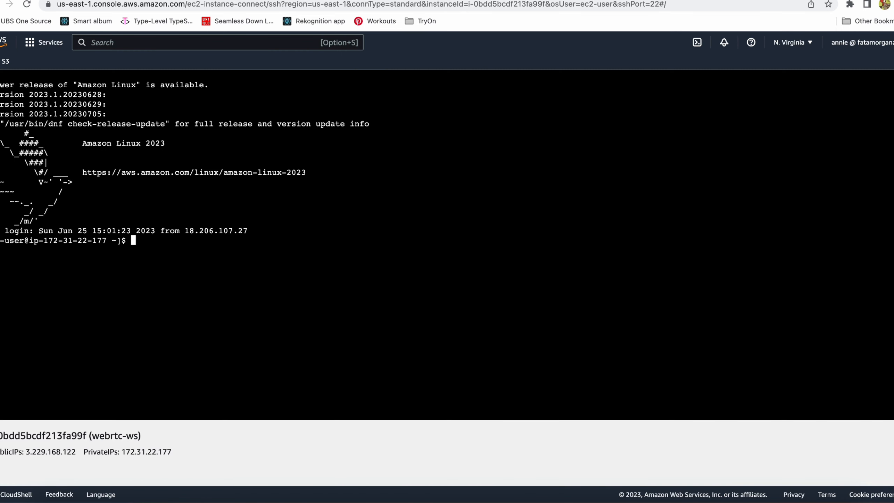
- Force-remove the existing ws container and run nimff/ws:0.0.4 detached as ws, mapping port 80 to 8080
type("docker rm -f ws")
key("Up")
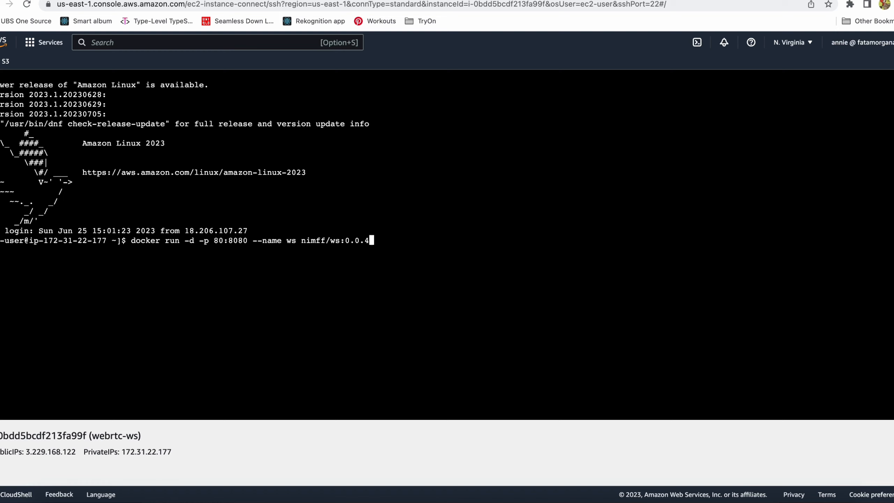
key("Down")
key("Return")
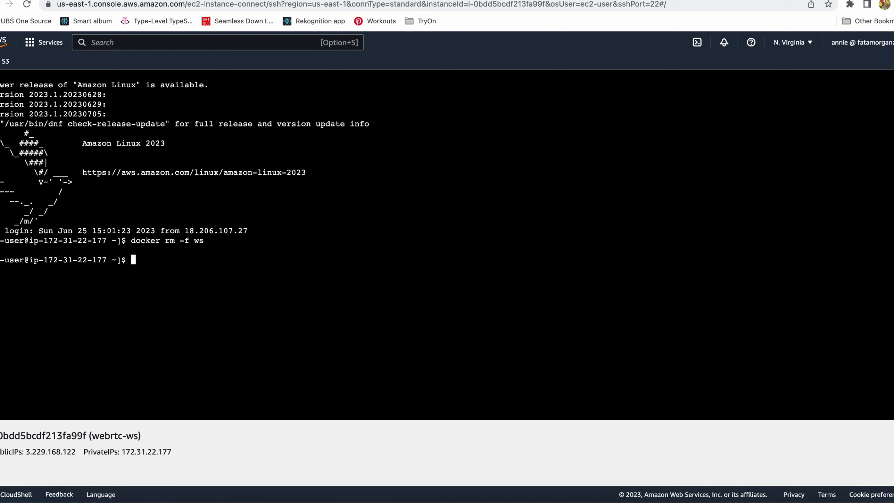
key("Up")
key("Up")
key("Return")
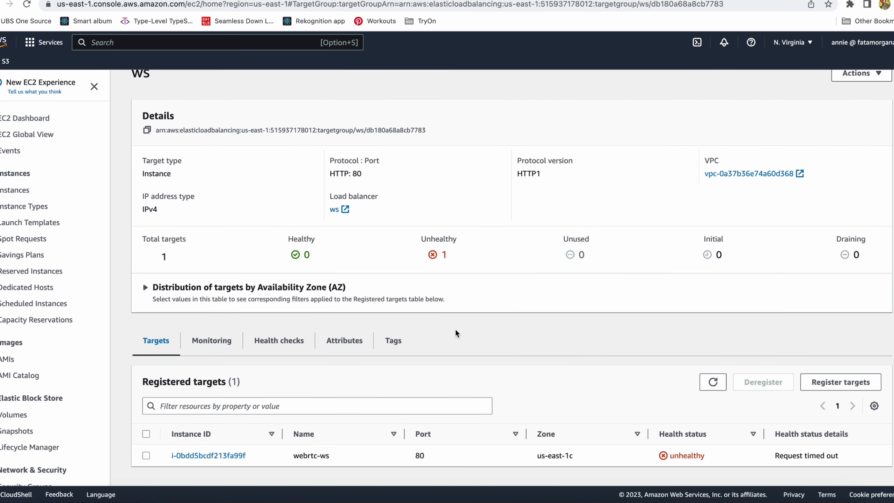
- Check the ws target's health status and open the Route 53 hosted zone webrtctest.online
double_click(681, 456)
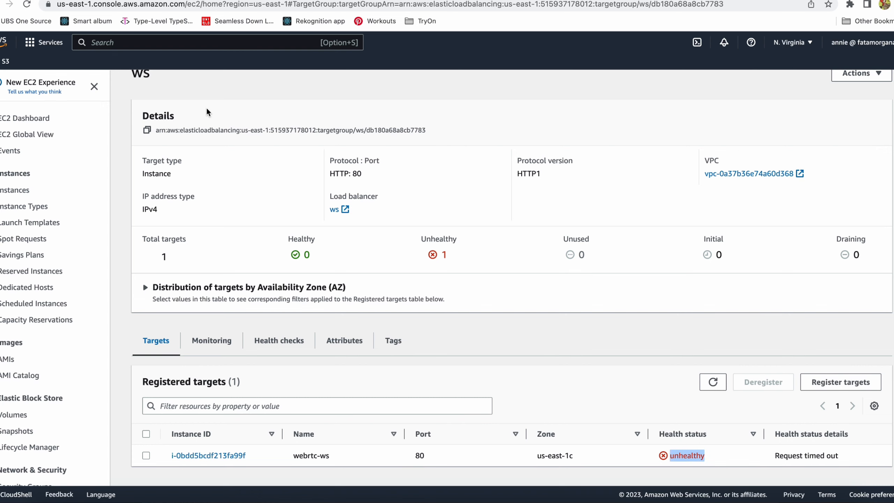
left_click(178, 44)
type("hots")
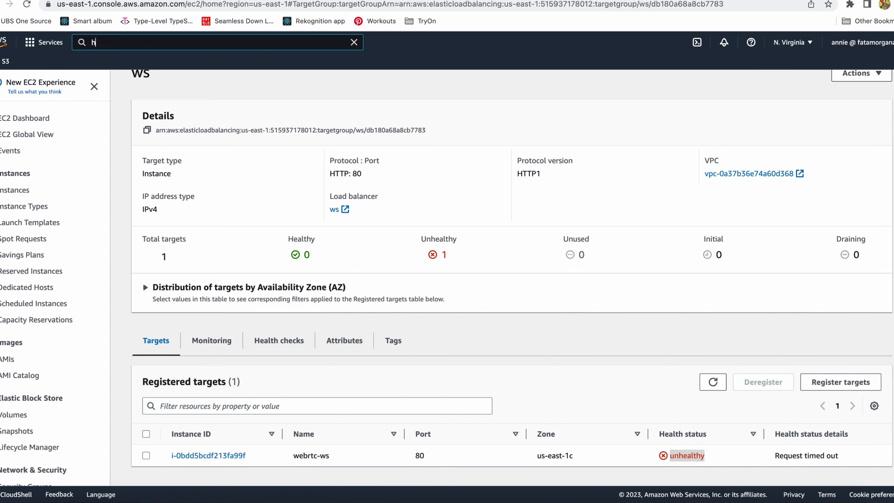
key("BackSpace")
key("BackSpace")
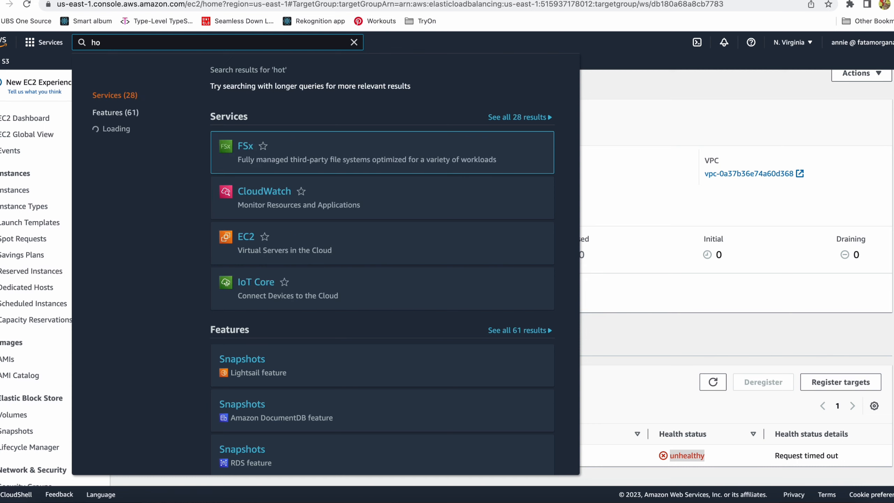
type("ste")
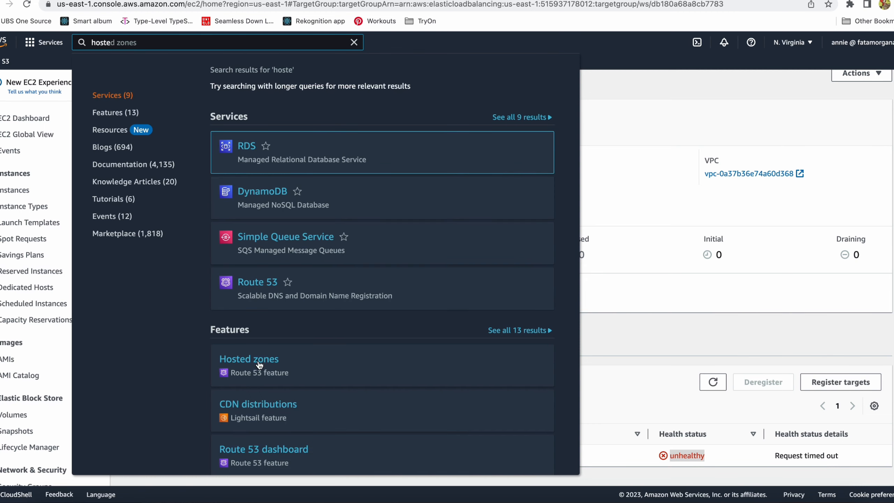
left_click(260, 363)
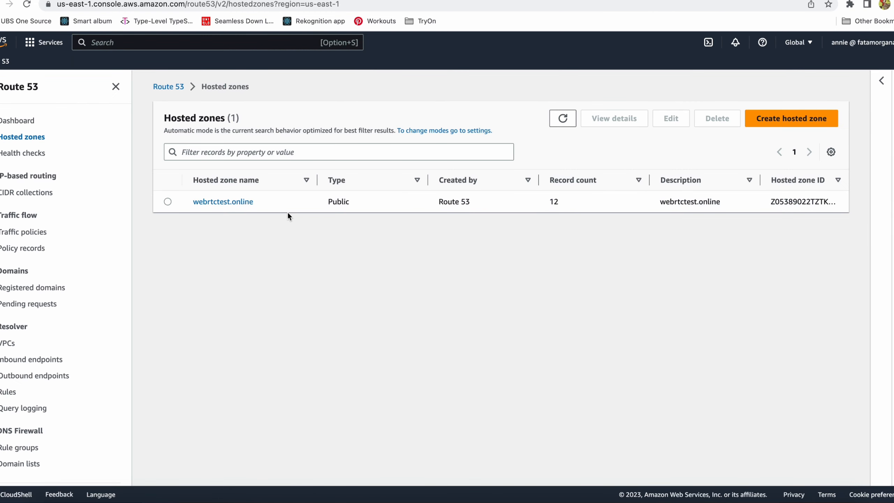
left_click(238, 201)
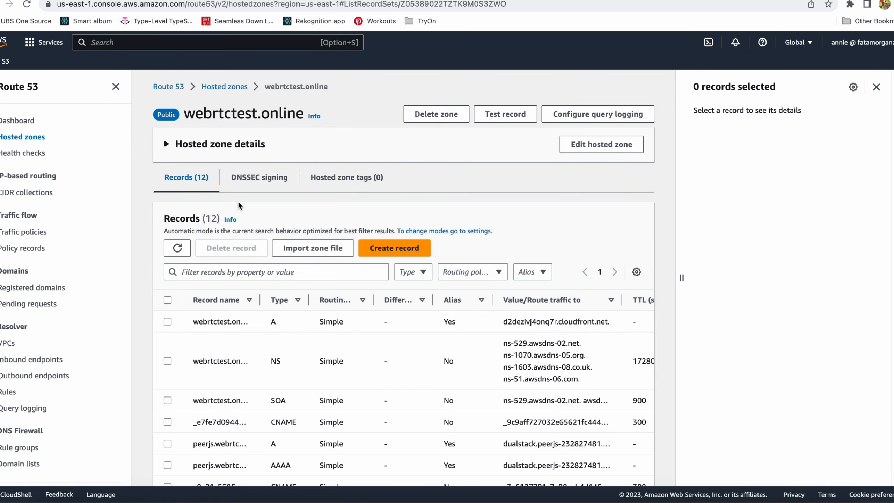
- Widen the record name column and examine where the peerjs.webrtctest.online A and AAAA records route traffic
scroll(308, 363, "down", 4)
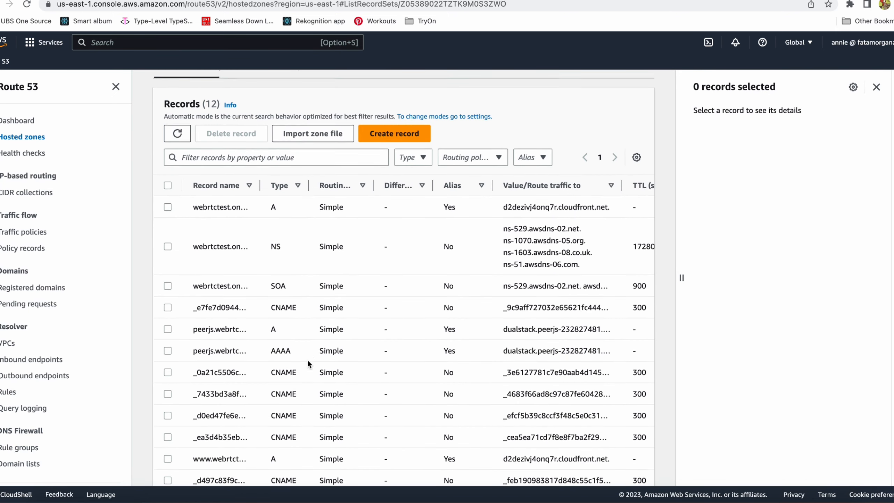
scroll(308, 362, "down", 1)
left_click_drag(200, 296, 227, 296)
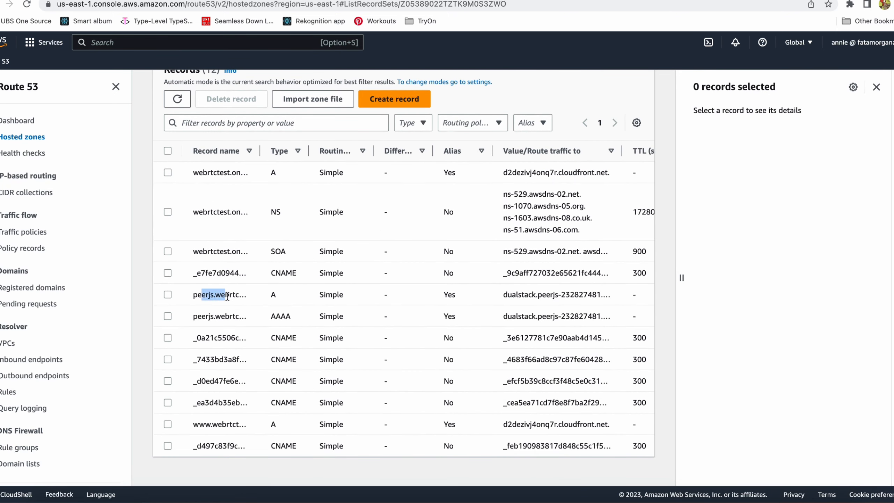
left_click_drag(265, 154, 309, 157)
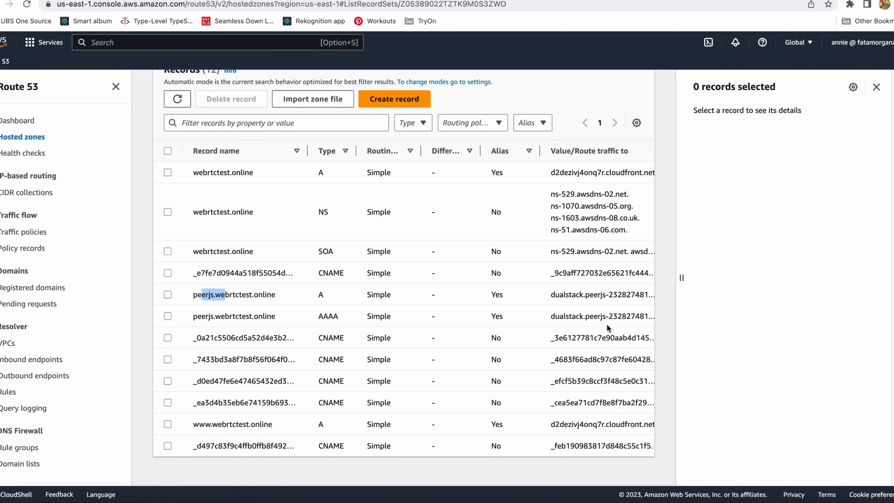
triple_click(592, 318)
left_click(582, 293)
- Start a new A record named ws as an alias to an Application and Classic Load Balancer
left_click(406, 92)
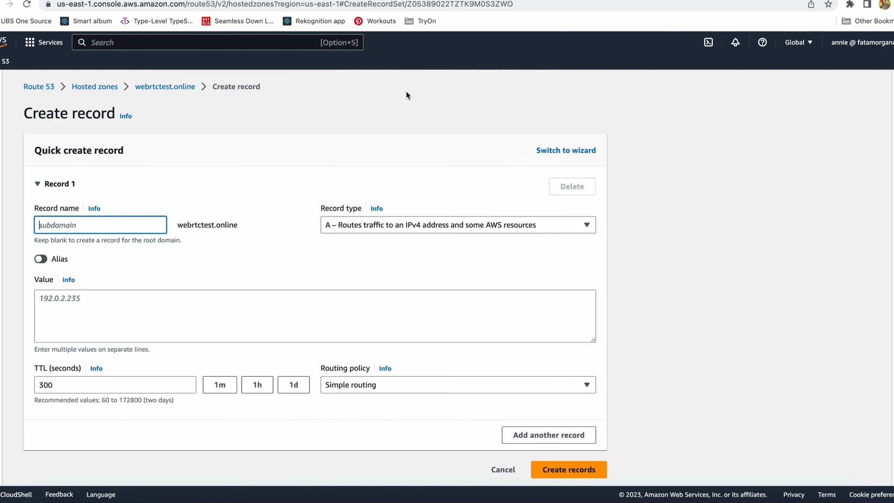
type("ws")
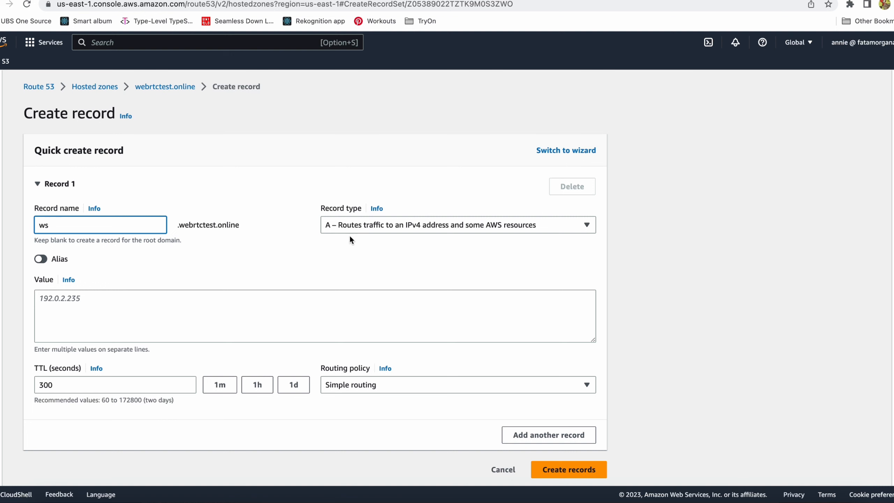
left_click(41, 259)
left_click(131, 298)
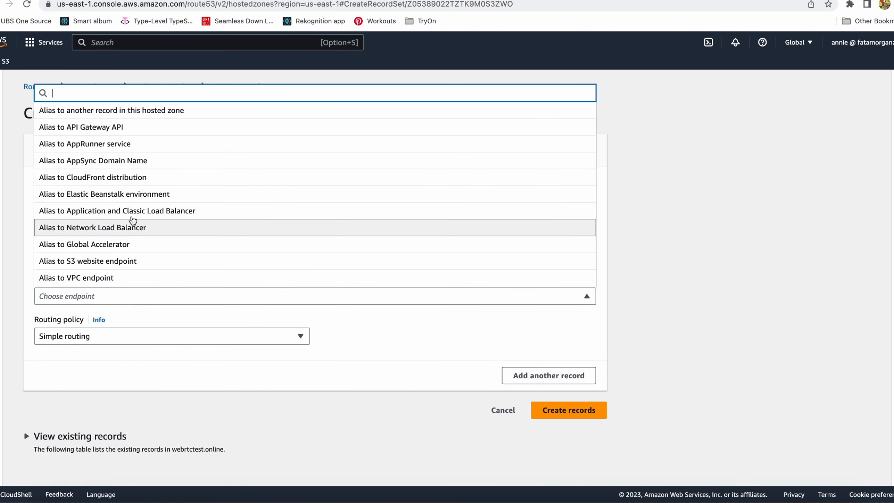
left_click(135, 211)
- Set the A record's alias region to US East (N. Virginia) and its target to dualstack.ws-1824863800.us-east-1.elb.amazonaws.com
left_click(128, 316)
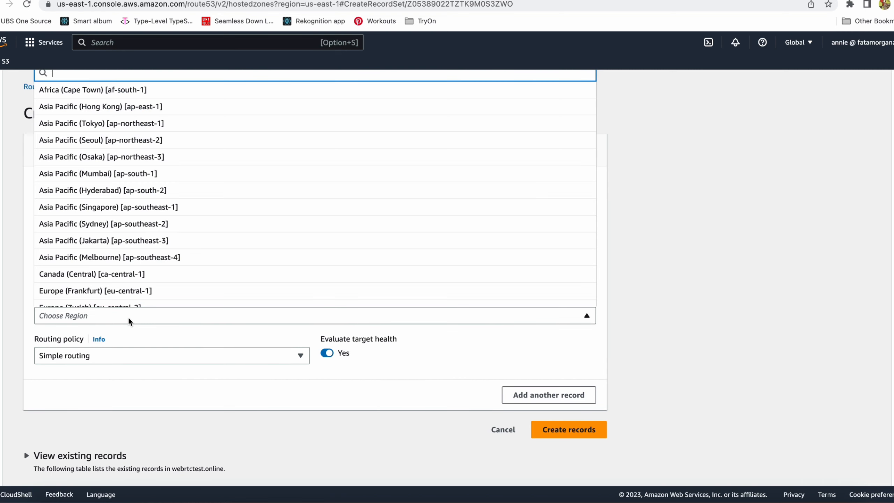
scroll(133, 260, "down", 7)
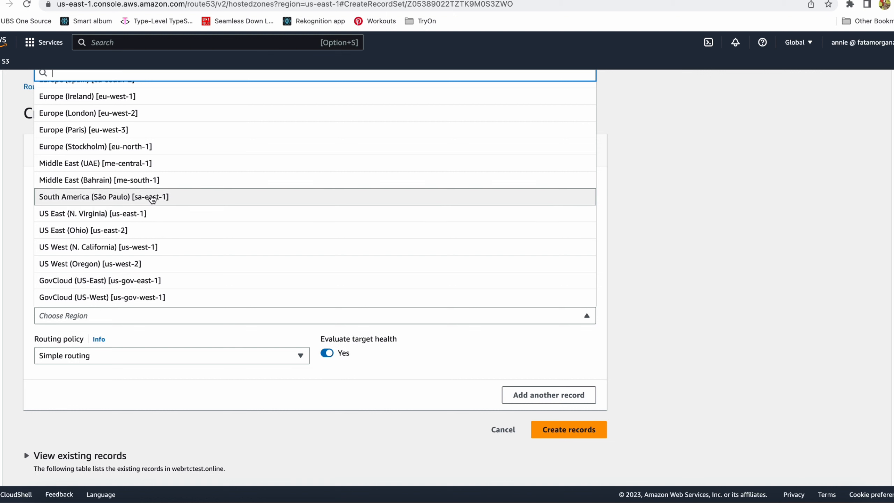
left_click(149, 213)
scroll(222, 358, "down", 1)
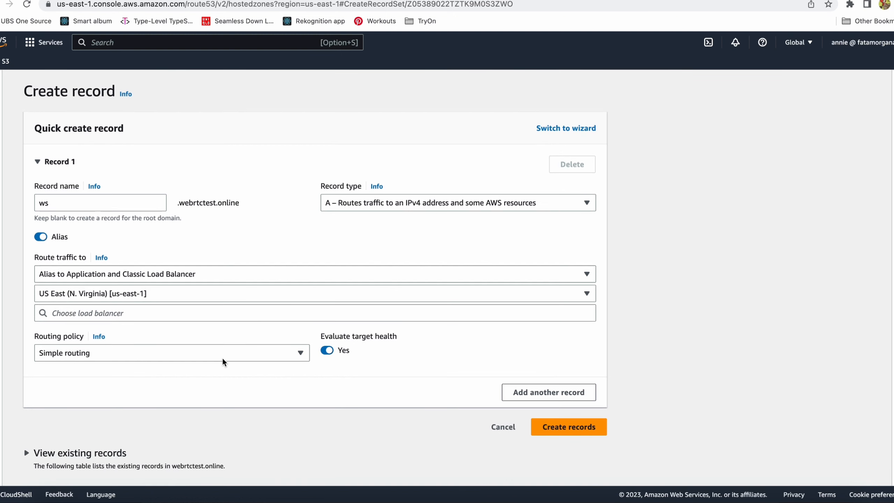
left_click(201, 309)
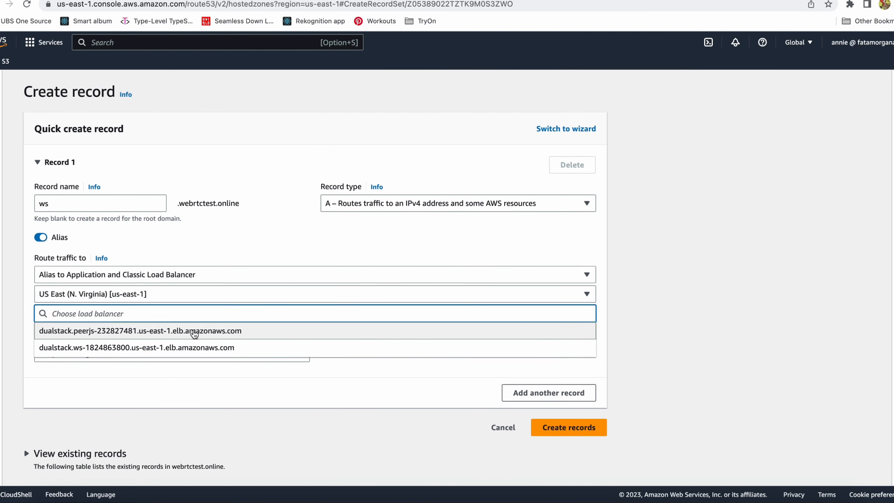
left_click(188, 354)
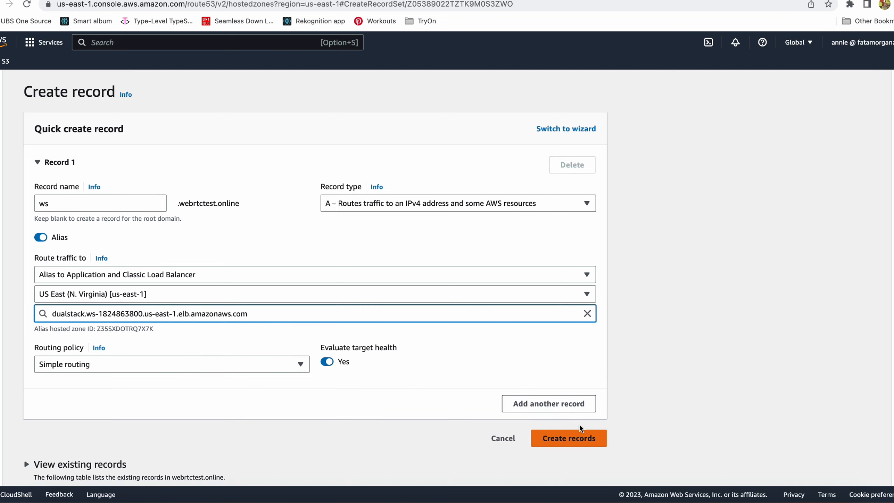
- Add a second record of type AAAA with the record name ws
left_click(577, 405)
scroll(485, 363, "down", 5)
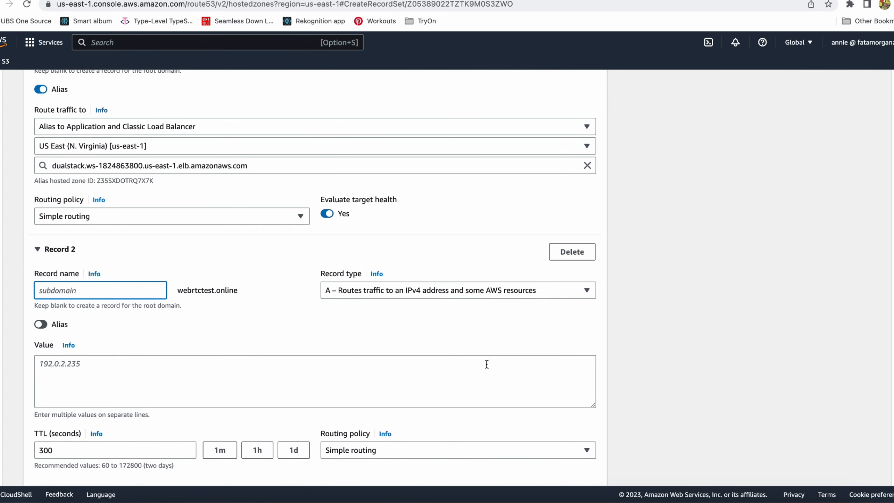
left_click(458, 296)
left_click(385, 105)
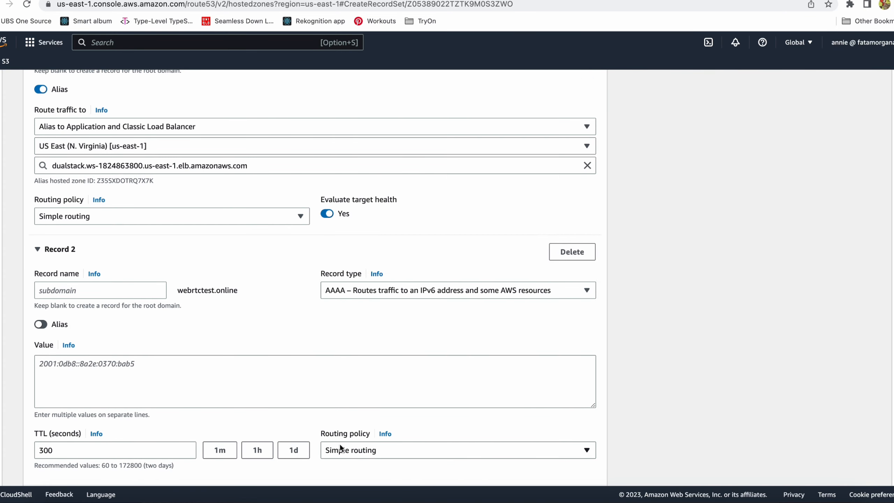
scroll(340, 449, "down", 3)
left_click(100, 191)
type("ws")
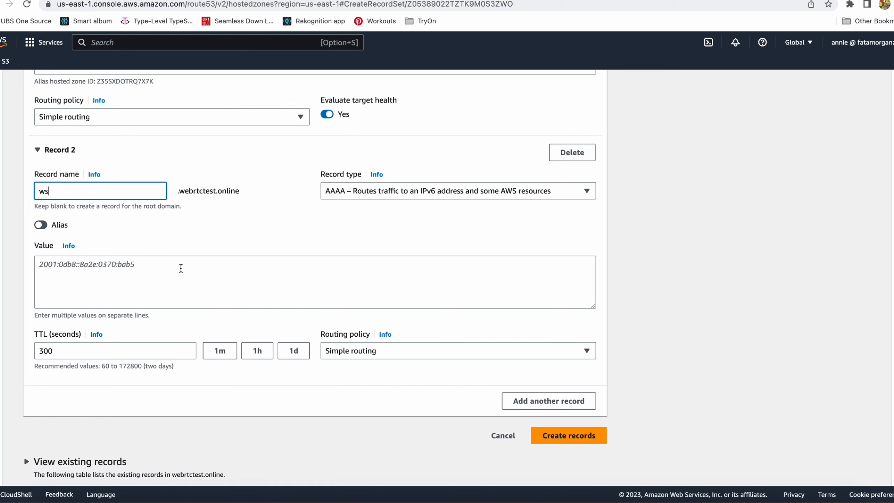
- Make the AAAA record an alias to an Application and Classic Load Balancer
left_click(181, 269)
left_click(41, 224)
left_click(147, 313)
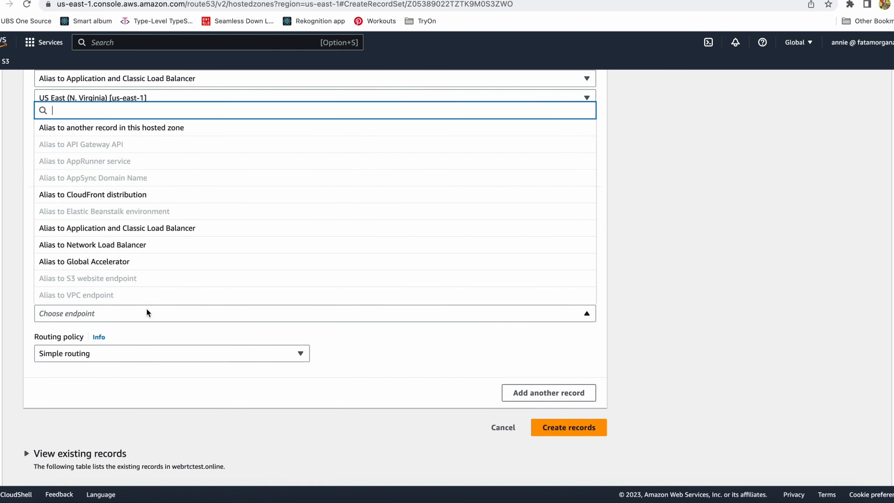
left_click(171, 229)
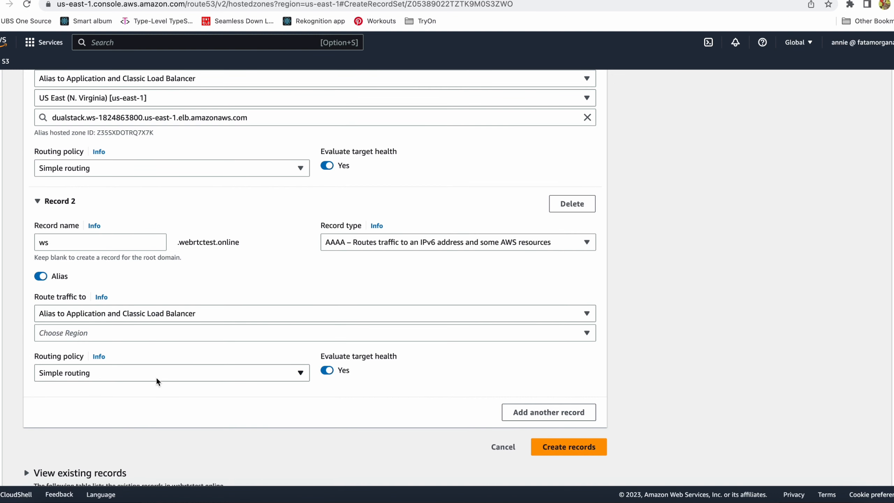
- Set the AAAA record's alias region to US East (N. Virginia) and its target to dualstack.ws-1824863800.us-east-1.elb.amazonaws.com
left_click(164, 335)
scroll(175, 231, "down", 3)
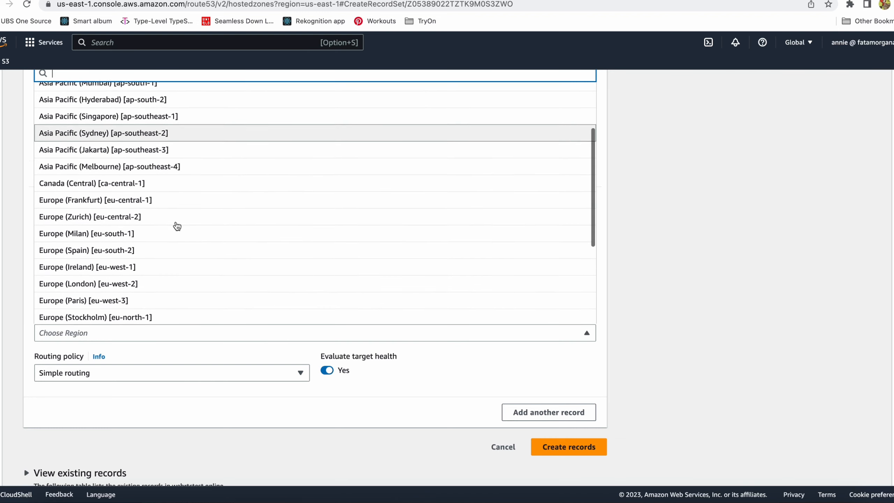
scroll(177, 226, "down", 5)
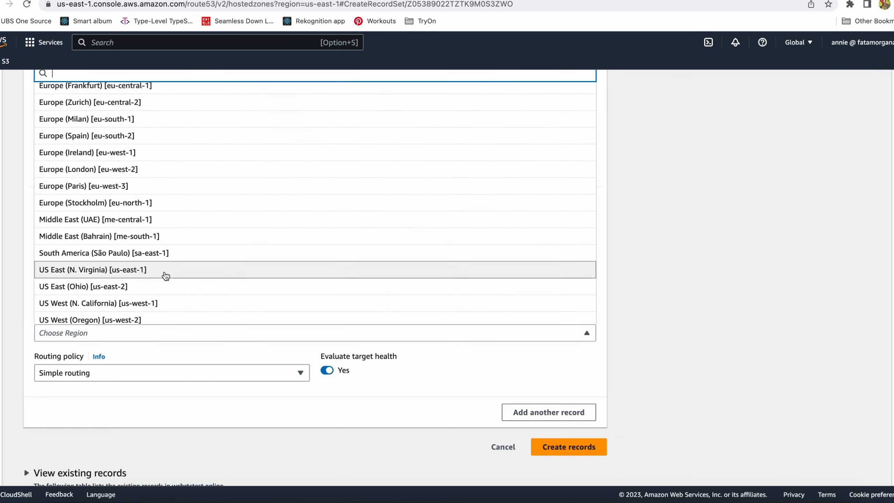
left_click(166, 276)
scroll(271, 451, "down", 1)
left_click(262, 316)
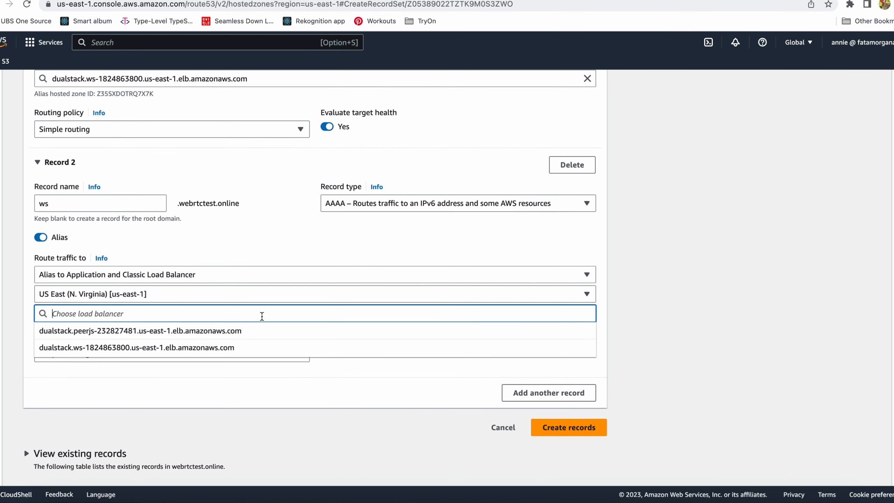
left_click(231, 348)
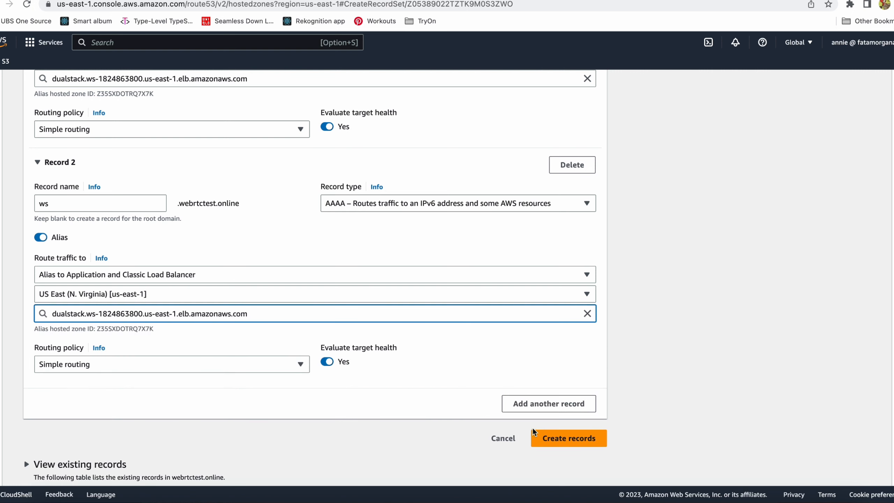
- Create both ws alias records in the webrtctest.online hosted zone and check the record list
left_click(557, 439)
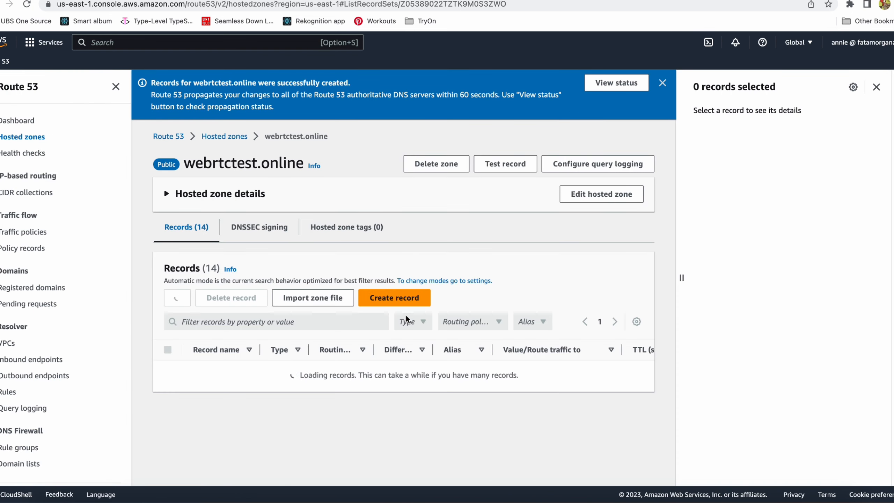
scroll(407, 318, "down", 7)
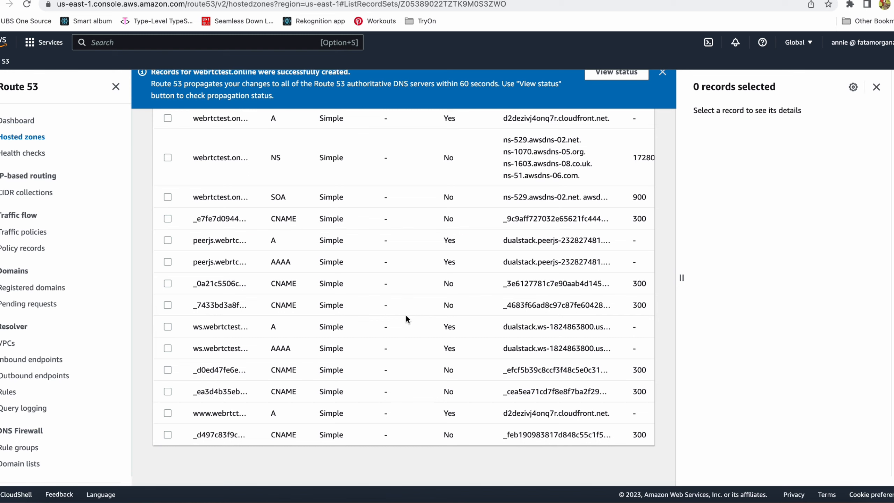
scroll(406, 315, "up", 1)
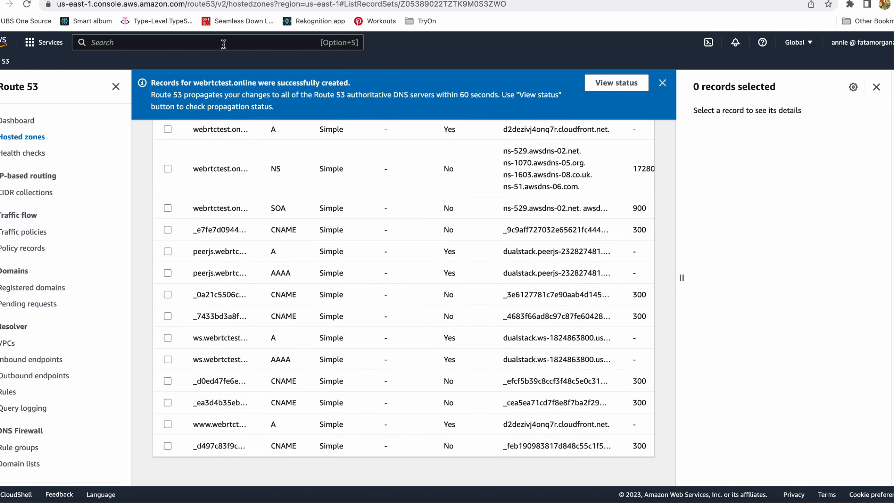
- Switch to the EC2 service and open the details of the ws target group
left_click(44, 42)
left_click(231, 165)
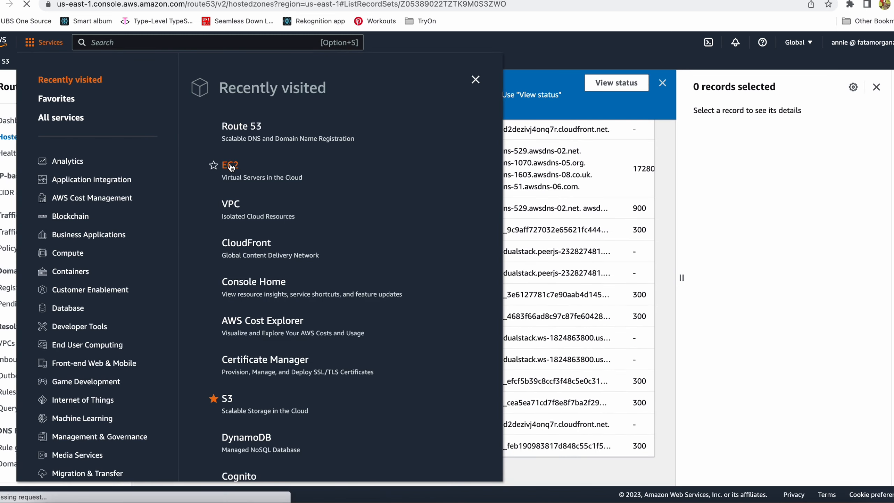
scroll(85, 384, "down", 5)
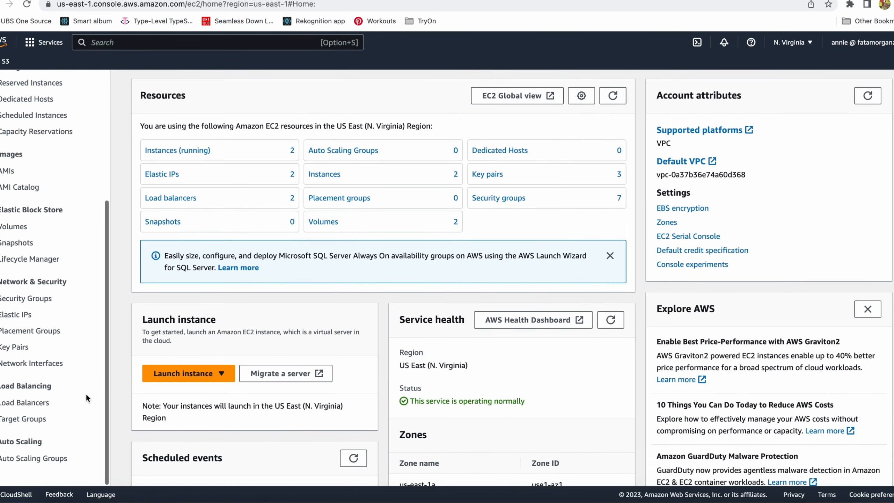
left_click(23, 418)
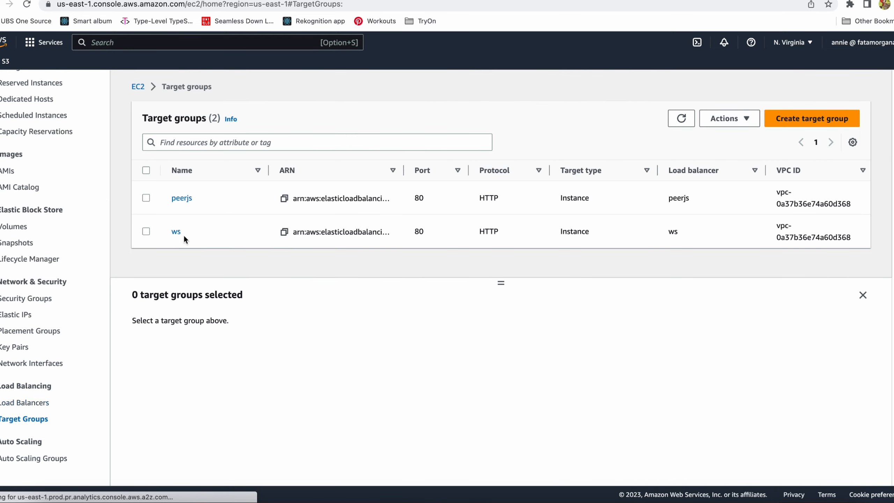
left_click(179, 232)
- Examine the health status of the webrtc-ws instance registered in the ws target group
scroll(419, 352, "down", 1)
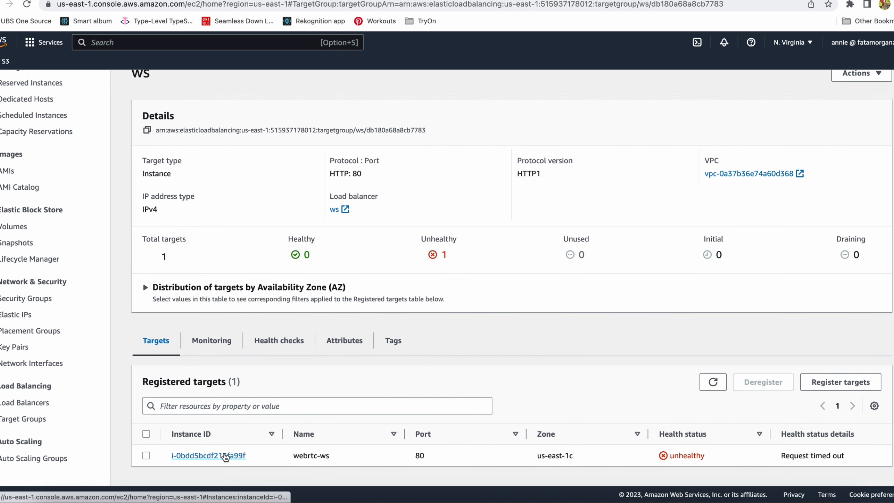
left_click(223, 455)
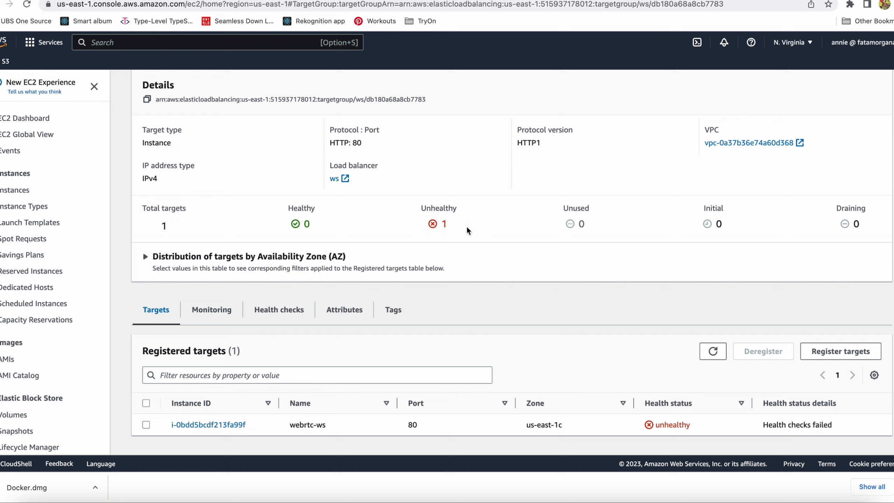
double_click(443, 210)
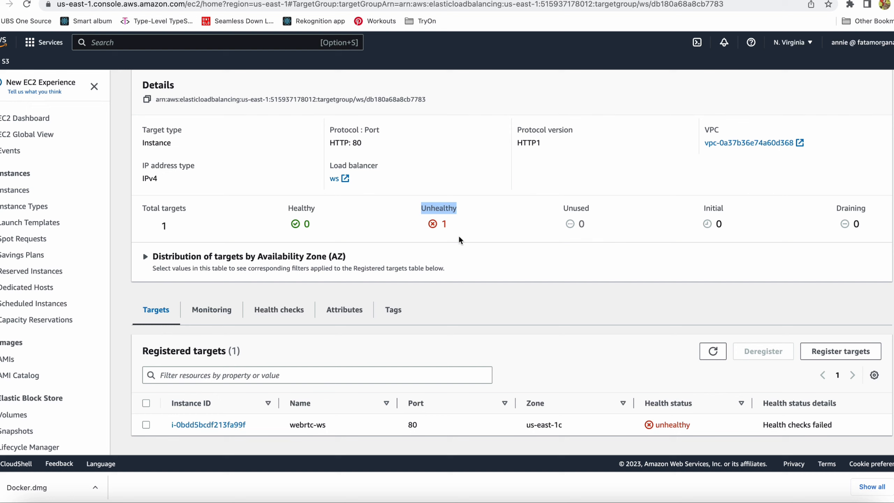
left_click(426, 205)
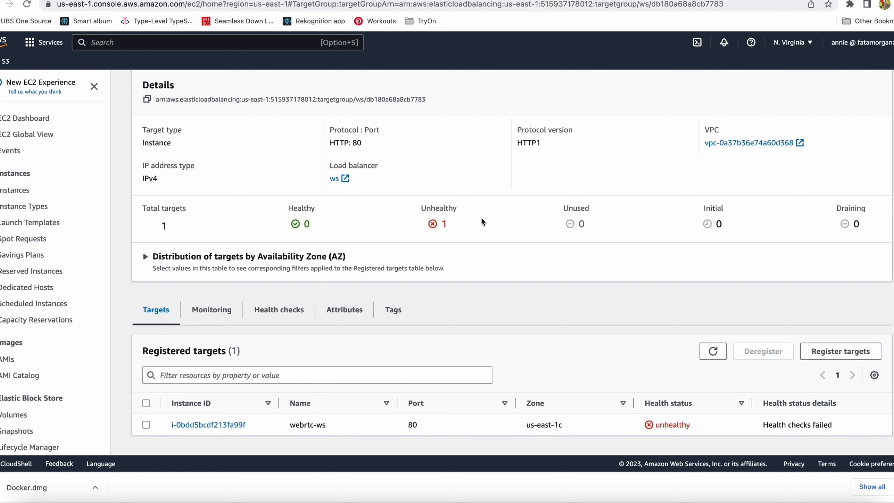
double_click(443, 208)
left_click(486, 214)
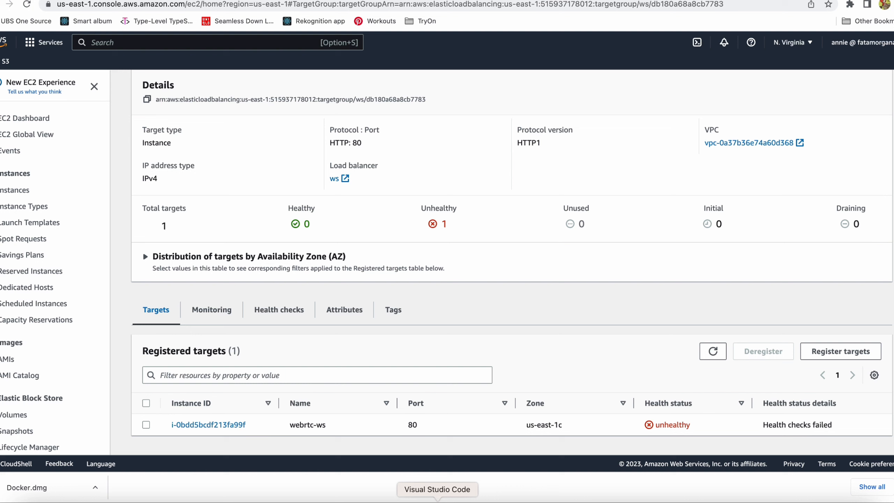
- Switch to Visual Studio Code and start an app.get route for "/health" below the app declaration in server/src/index.ts
left_click(437, 501)
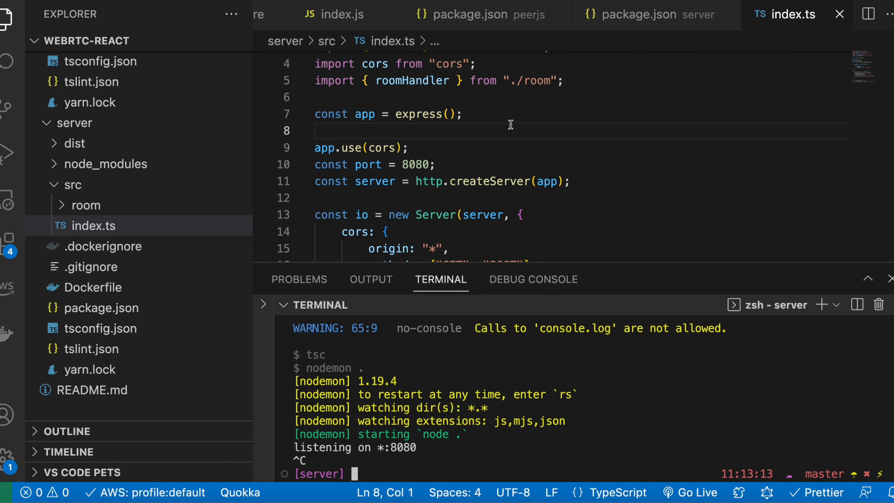
key("Return")
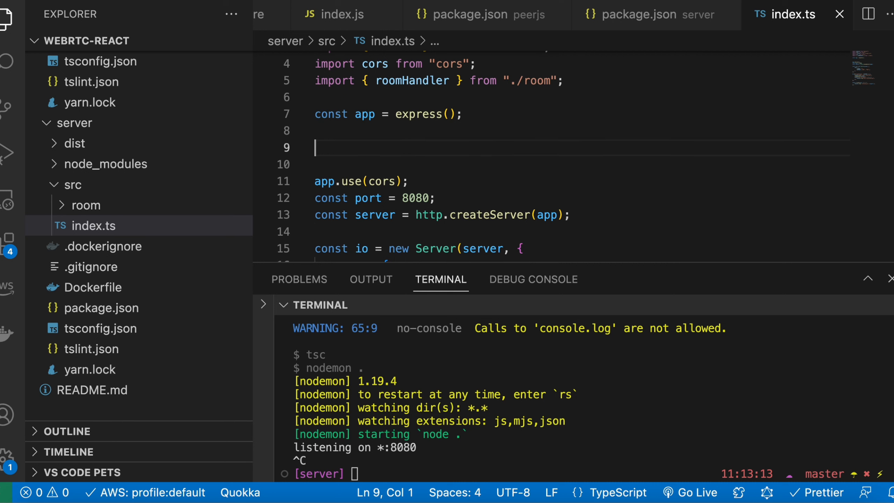
type("app.")
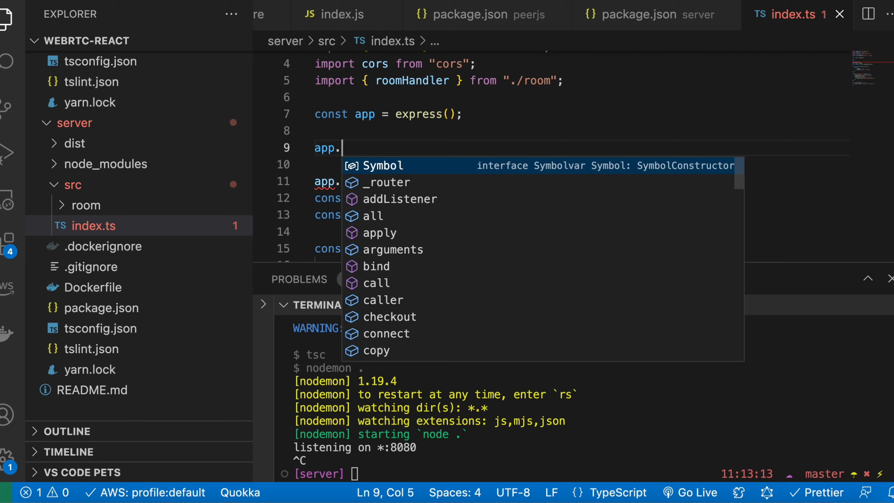
type("get(")
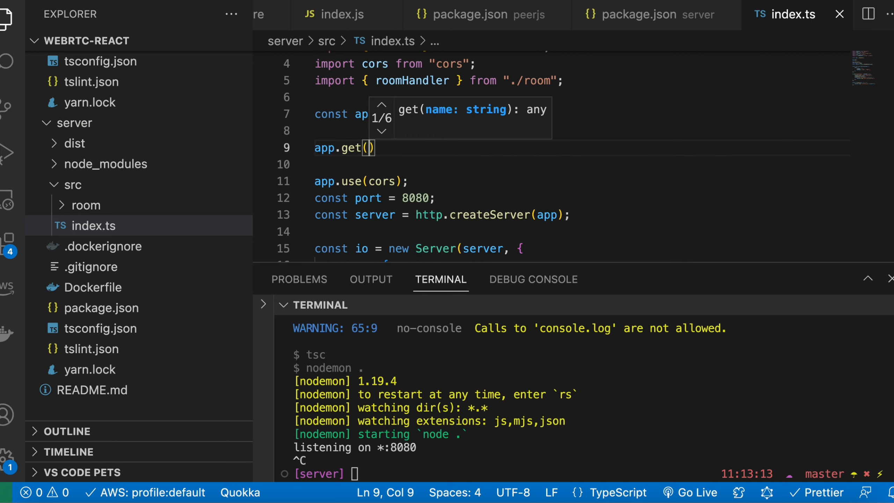
type("/")
key("BackSpace")
type("\"")
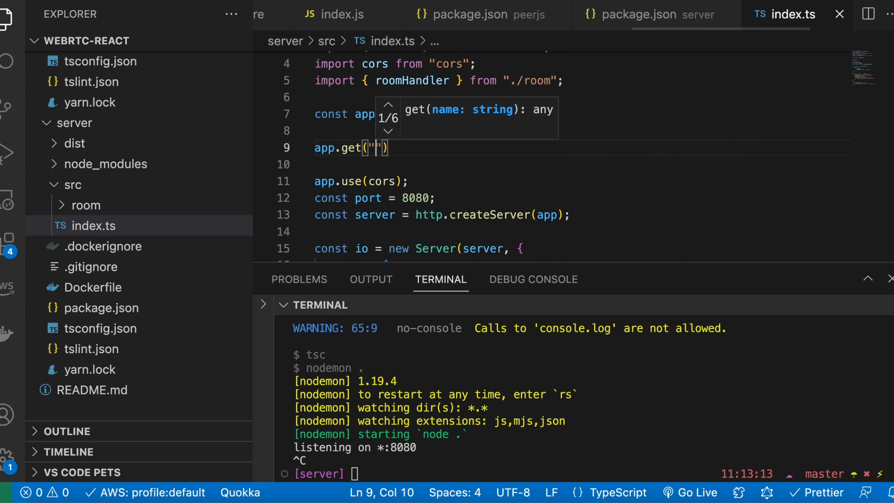
type("/health")
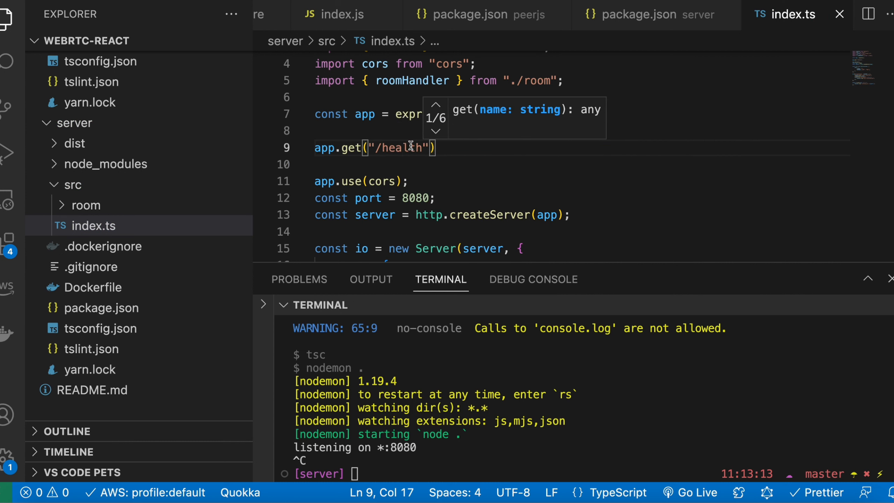
- Give the /health route an arrow-function callback that takes the parameters _ and res
left_click(428, 151)
type(", () =>")
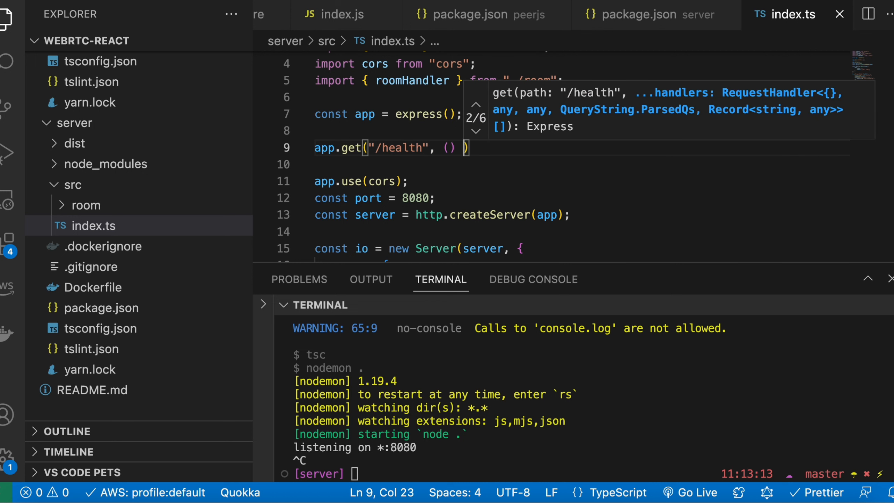
type(" {")
key("Return")
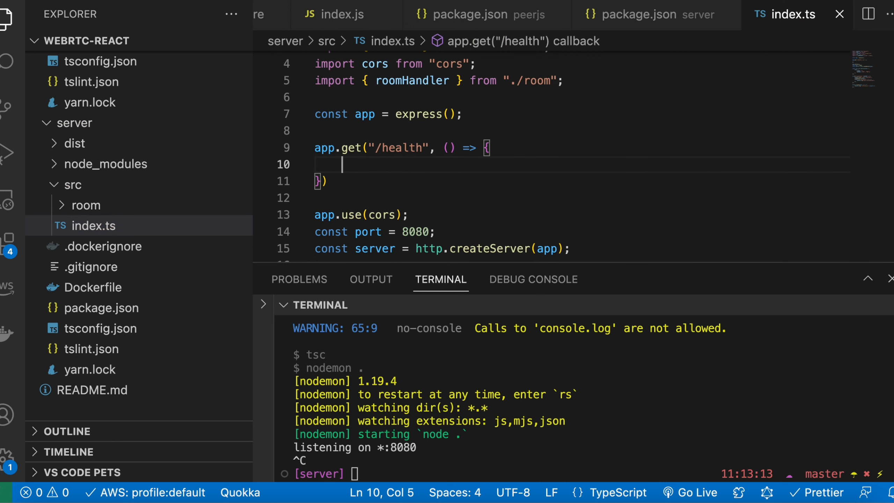
left_click(449, 148)
type("_")
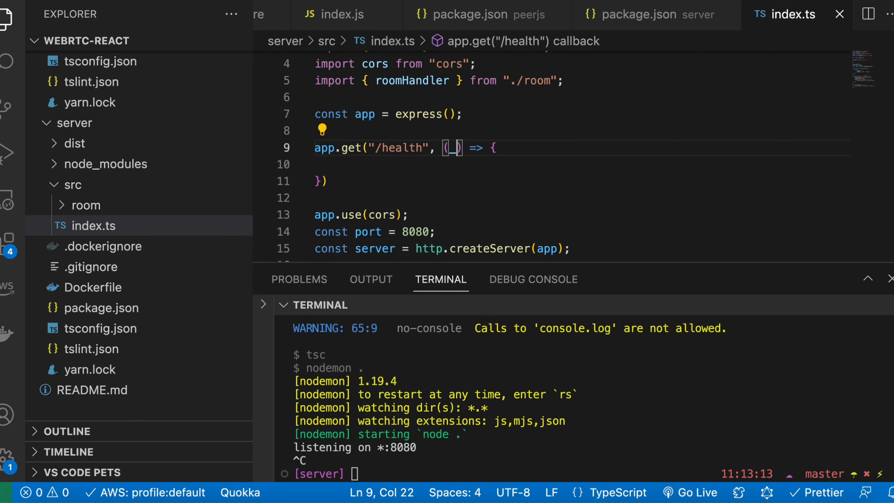
type(", ")
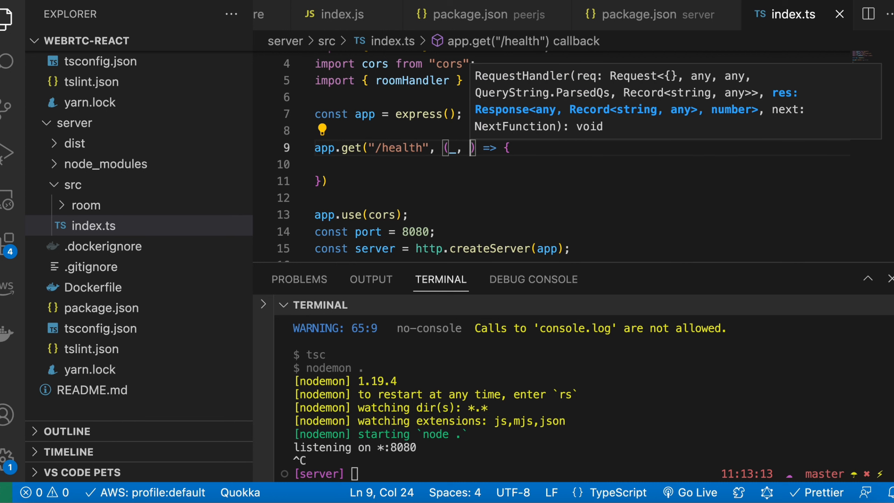
type("res")
- Make the /health callback respond with res.send("Server is running") and apply the code formatting
left_click(403, 166)
key("Tab")
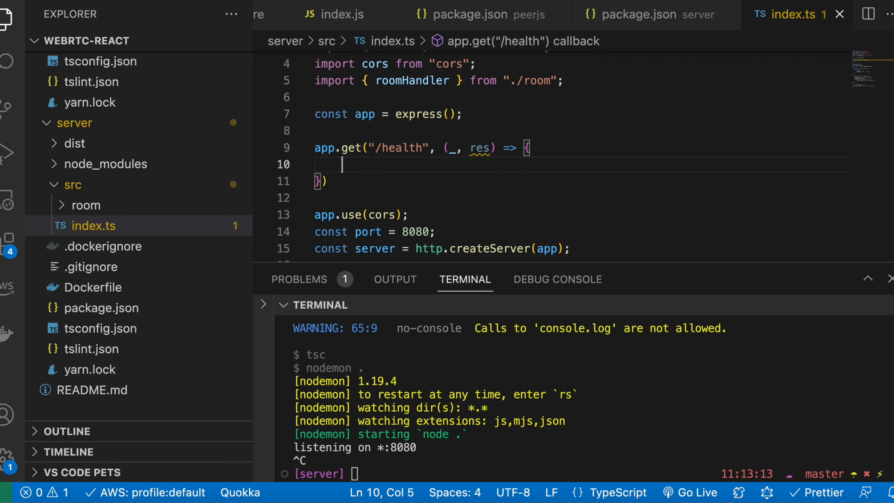
type("res.sen")
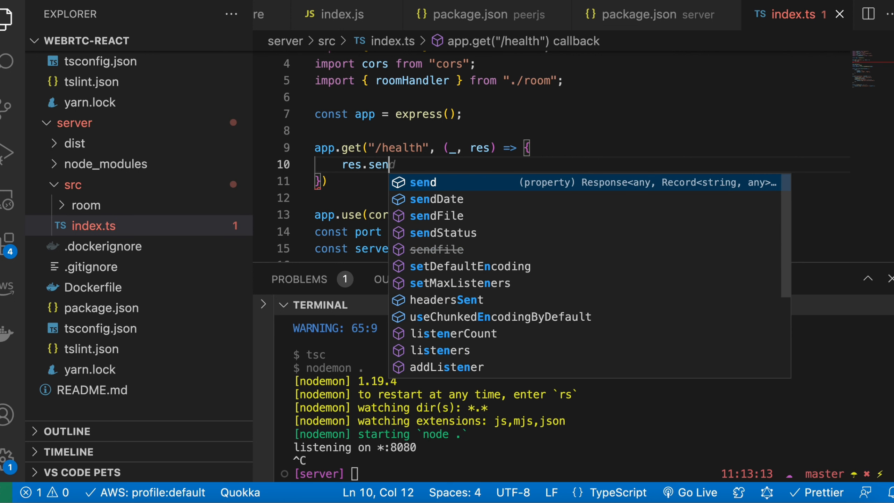
type("d(")
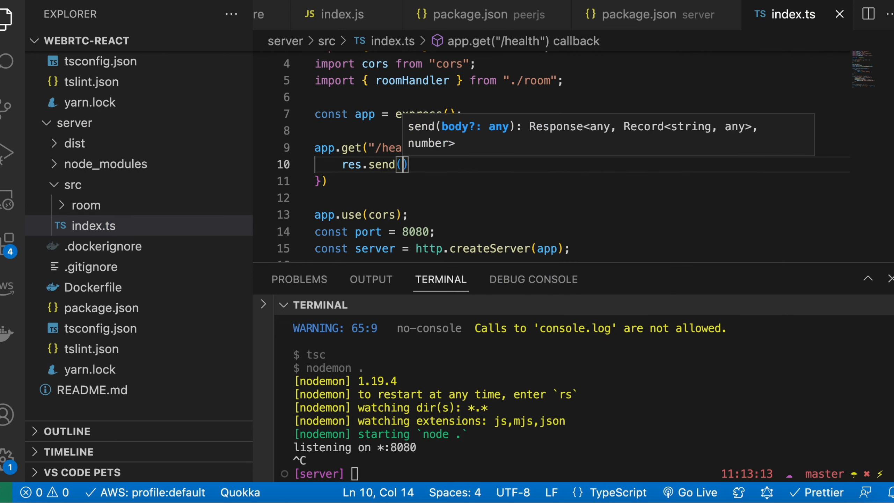
type("'")
key("BackSpace")
type("\"")
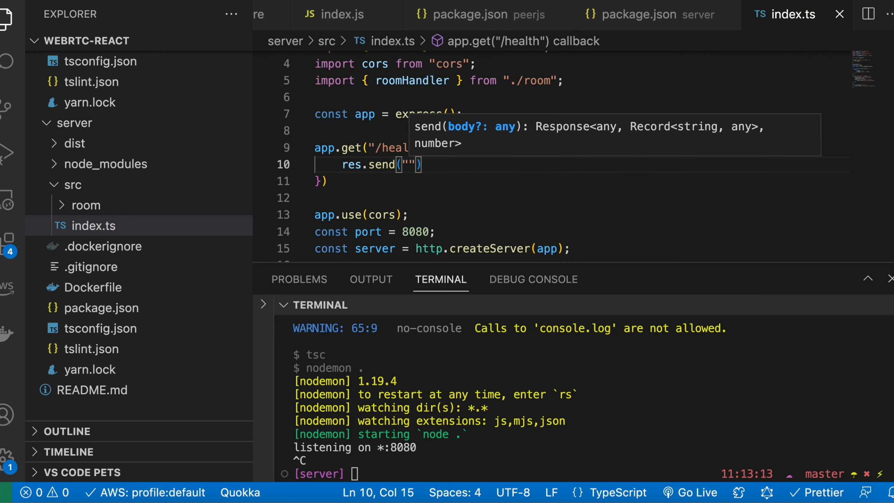
type("Server is r")
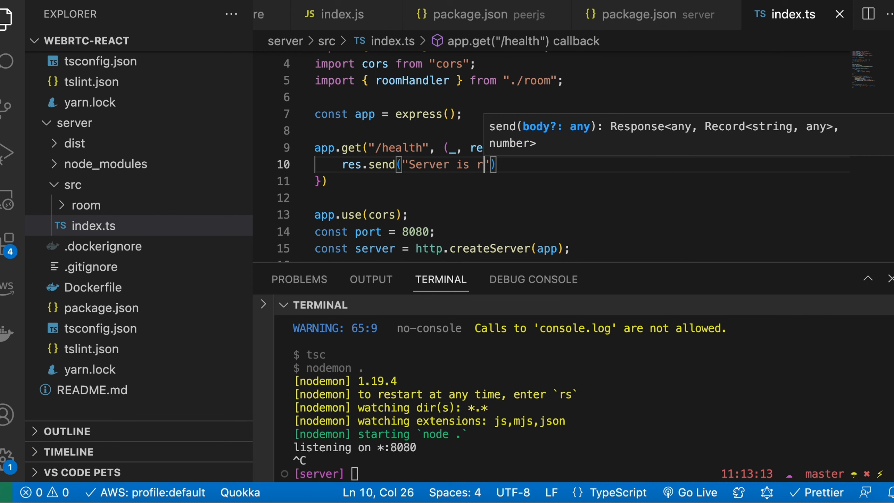
type("unning")
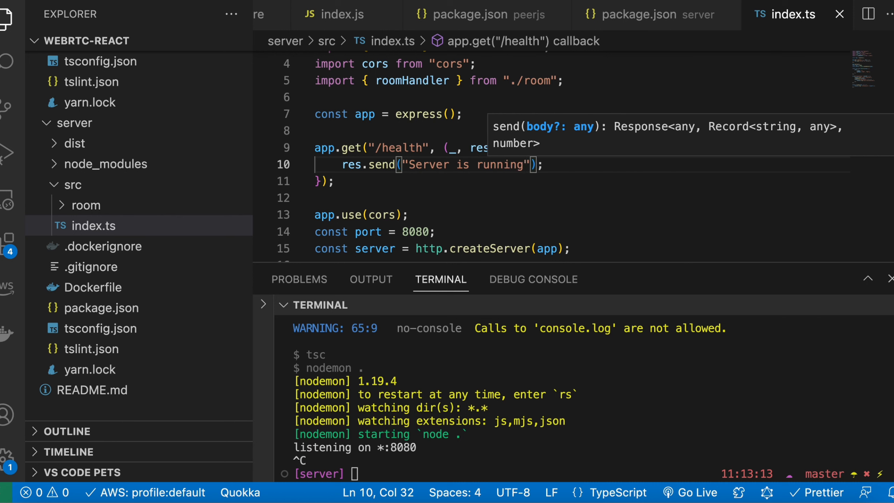
left_click(434, 198)
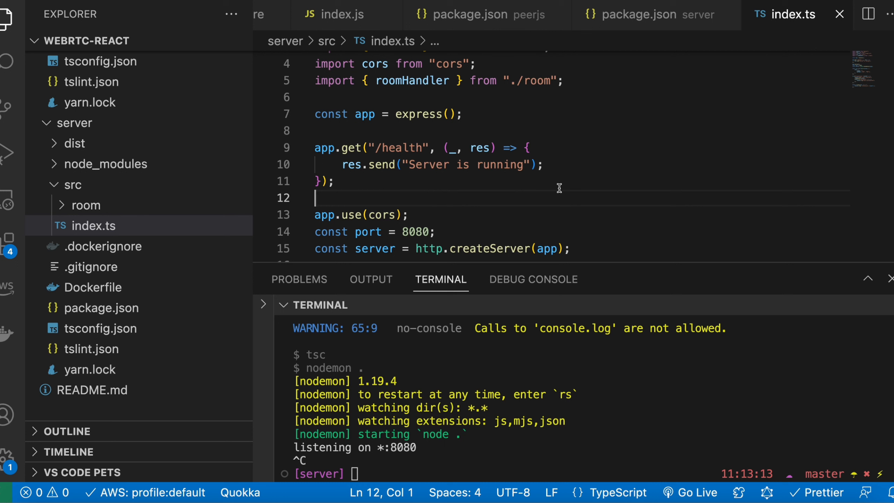
- Open the server's Dockerfile and review its instructions, undoing its last two edits and redoing one
left_click(119, 288)
left_click(423, 247)
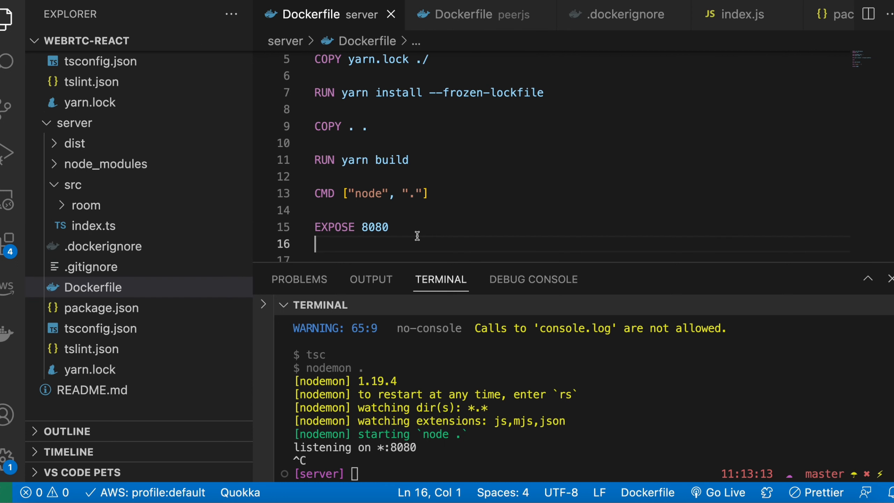
key("super+z")
key("super+z")
key("super+shift+z")
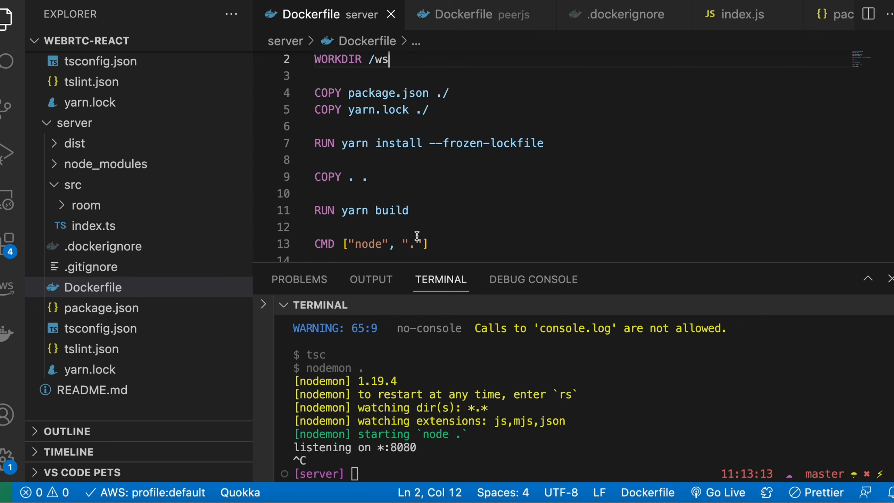
scroll(415, 202, "up", 1)
scroll(414, 178, "down", 5)
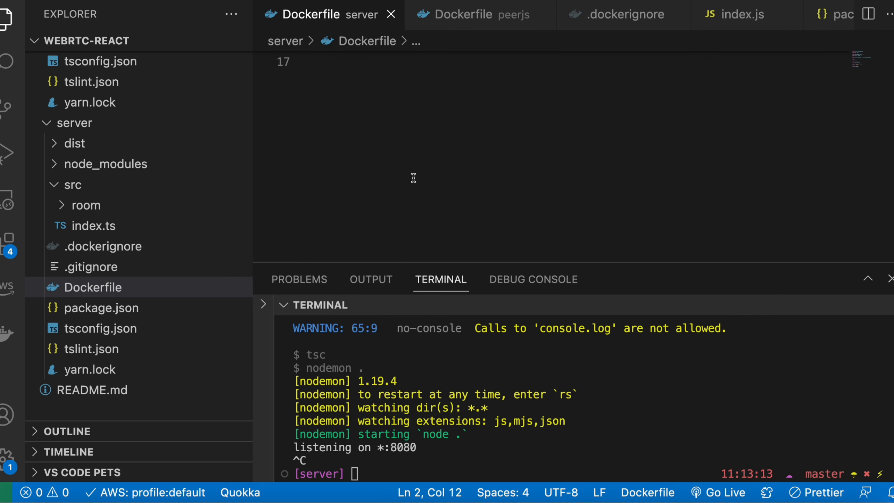
- Redo the undone edit in the server's Dockerfile that sets the EXPOSE port to 8080
scroll(414, 178, "up", 5)
scroll(414, 177, "down", 4)
left_click(375, 76)
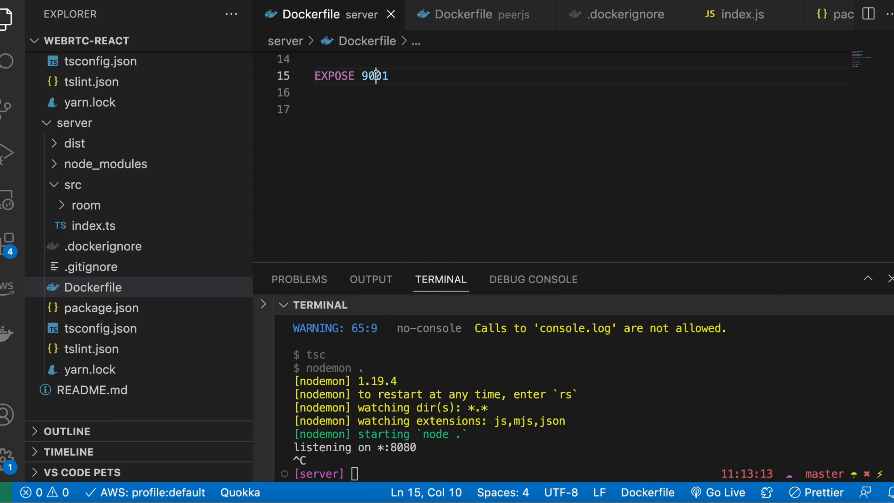
key("super+shift+z")
- Review the Dockerfile's WORKDIR and EXPOSE lines and compare the exposed port with the port constant in server/src/index.ts
scroll(460, 145, "up", 5)
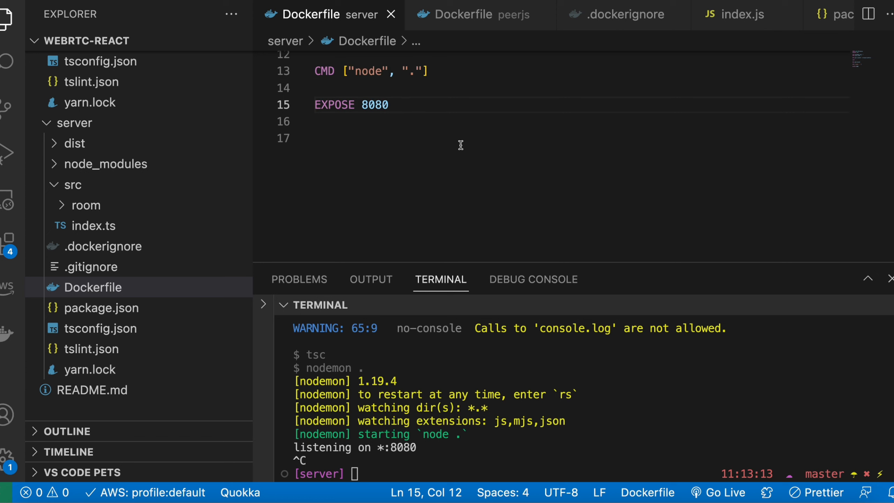
left_click(408, 86)
left_click(389, 80)
double_click(378, 78)
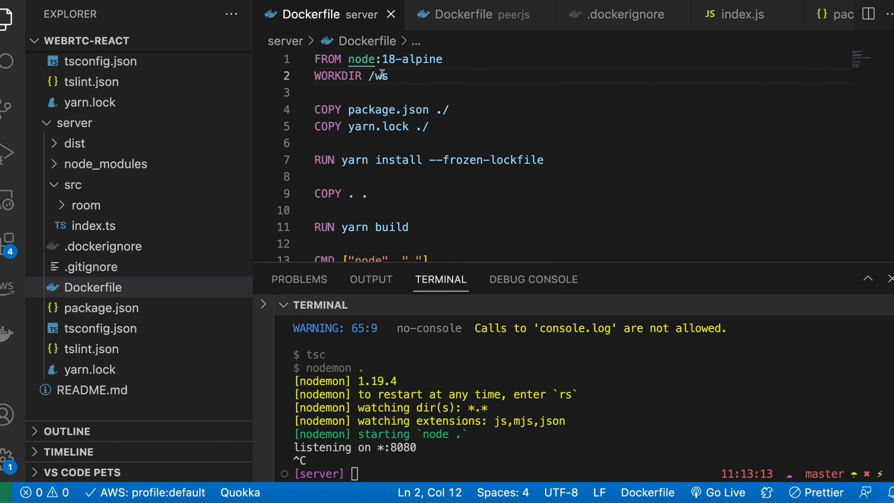
scroll(509, 146, "down", 5)
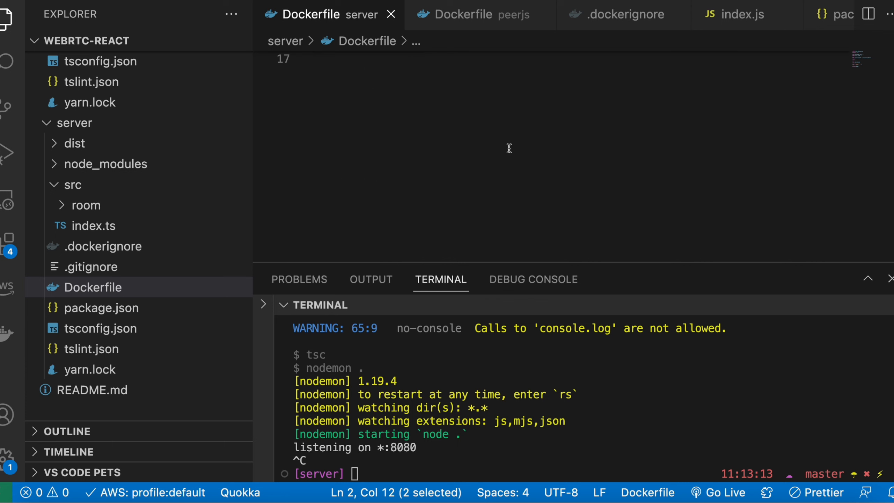
scroll(505, 164, "up", 3)
double_click(376, 186)
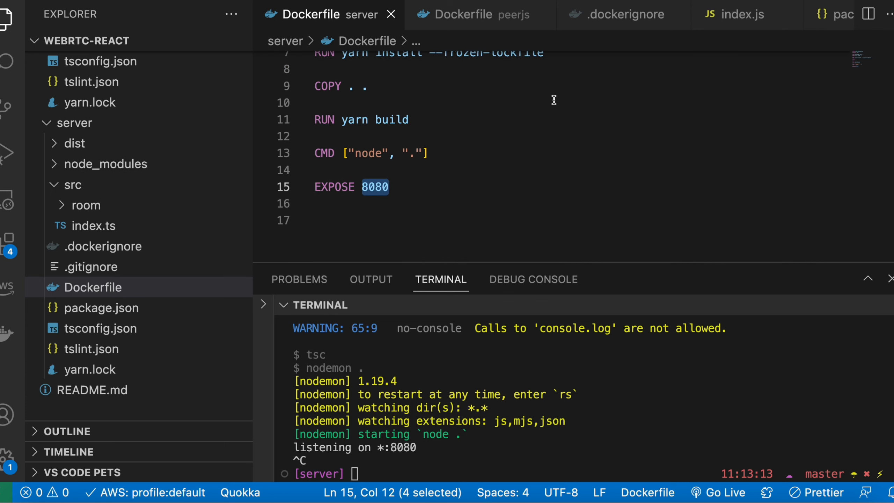
left_click(111, 228)
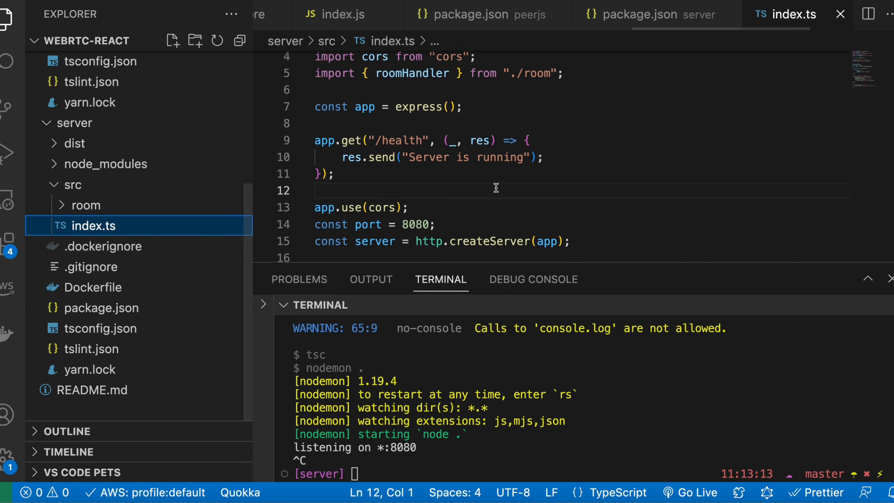
scroll(486, 169, "down", 3)
double_click(417, 109)
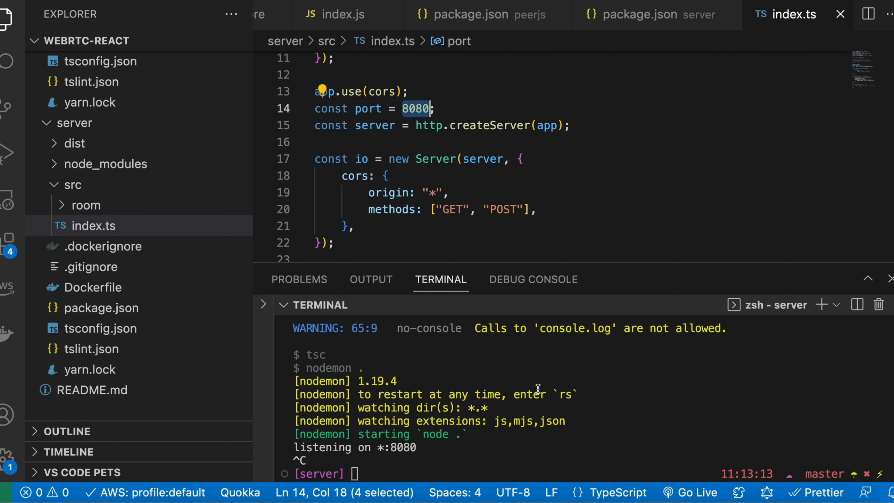
- Build the Docker image nimff/ws:0.0.6 from the server folder and push it to the registry
left_click(497, 462)
key("Up")
key("Up")
key("Down")
key("Up")
key("Up")
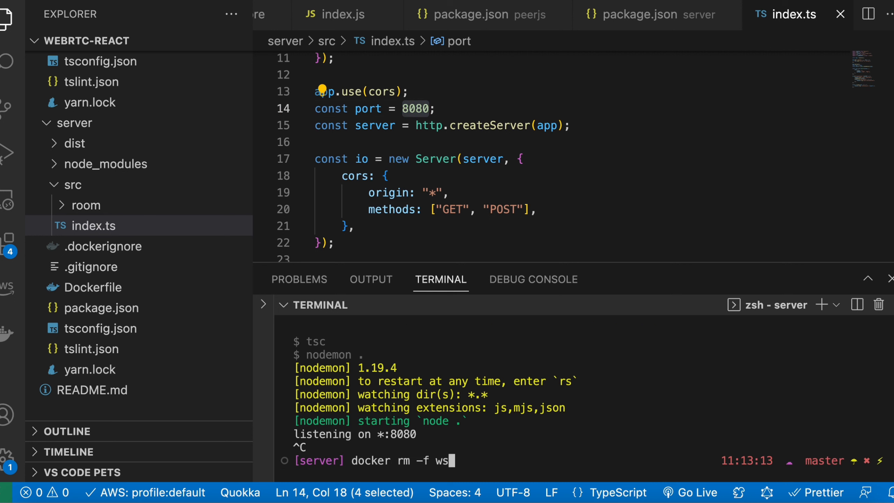
key("Up")
key("Up")
key("Up")
key("Up")
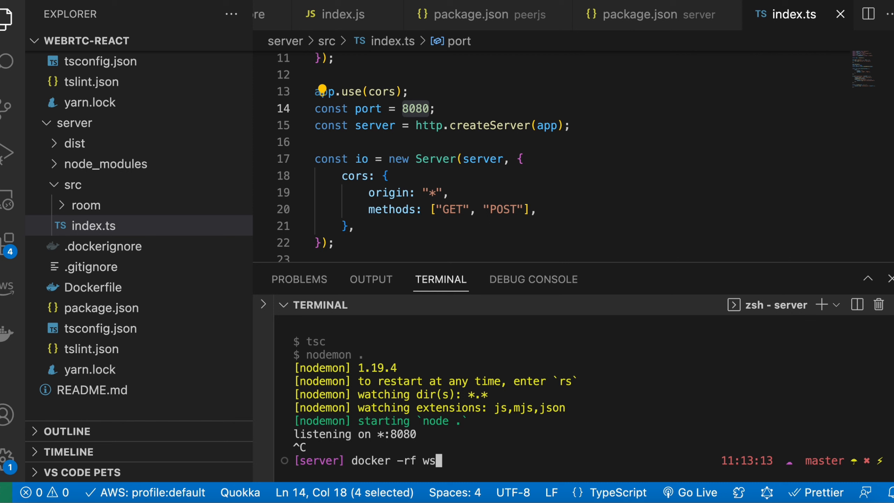
key("Up")
key("Up")
key("Up")
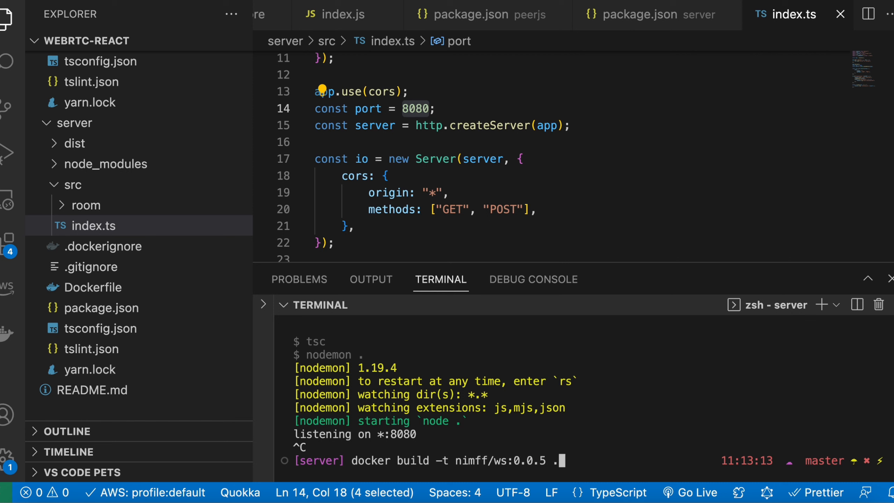
key("Left")
key("Left")
key("Left")
key("Delete")
type("6")
key("Return")
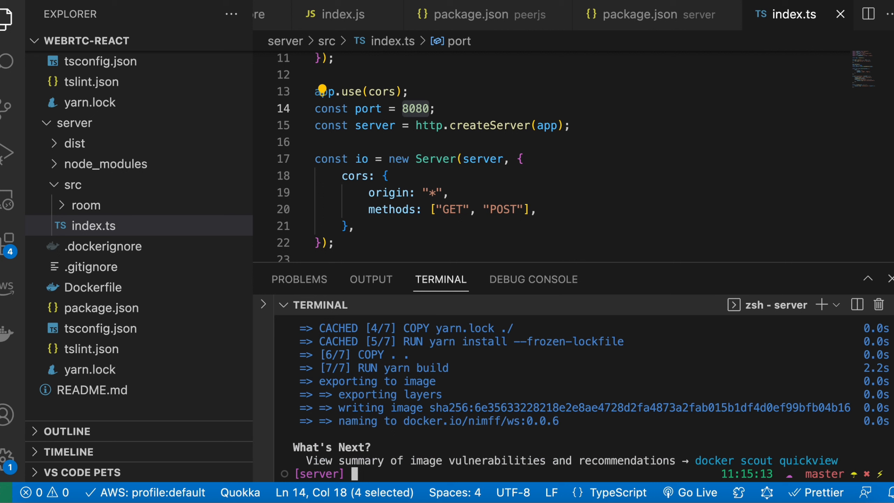
type("docker push")
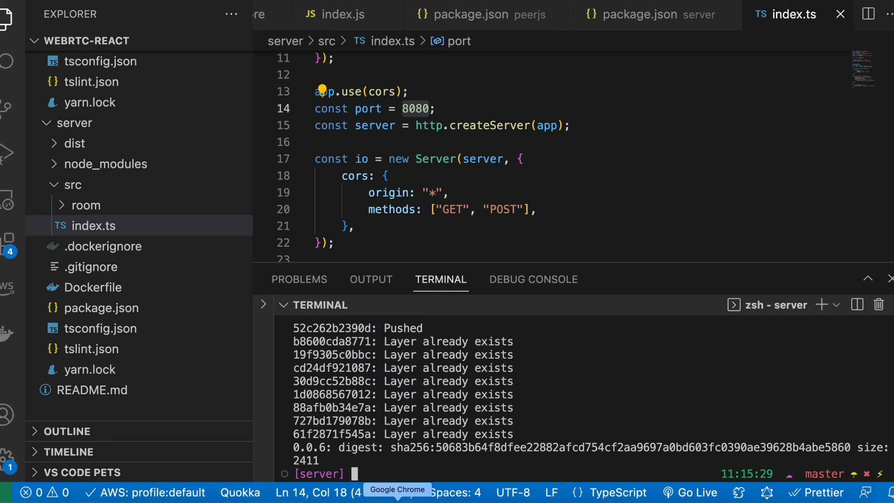
- Switch to the EC2 terminal in Google Chrome, list the running containers and pull the image nimff/ws:0.0.6
left_click(398, 502)
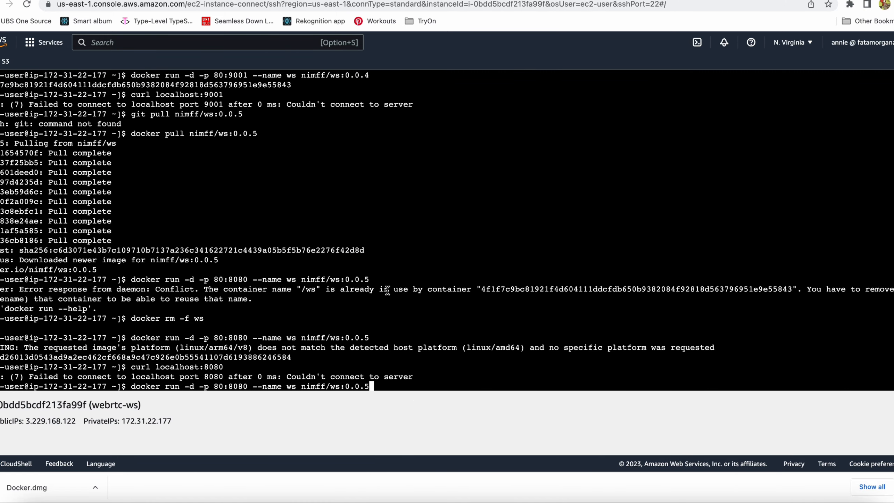
key("Down")
key("Down")
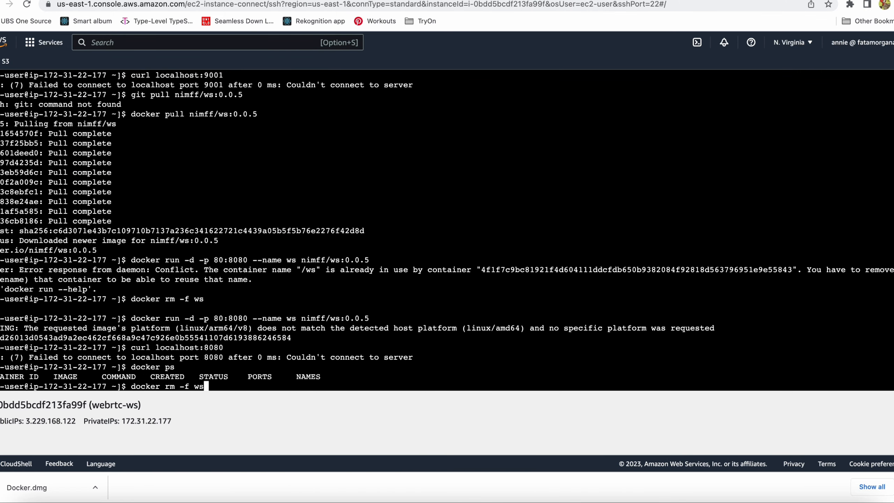
key("Up")
key("Up")
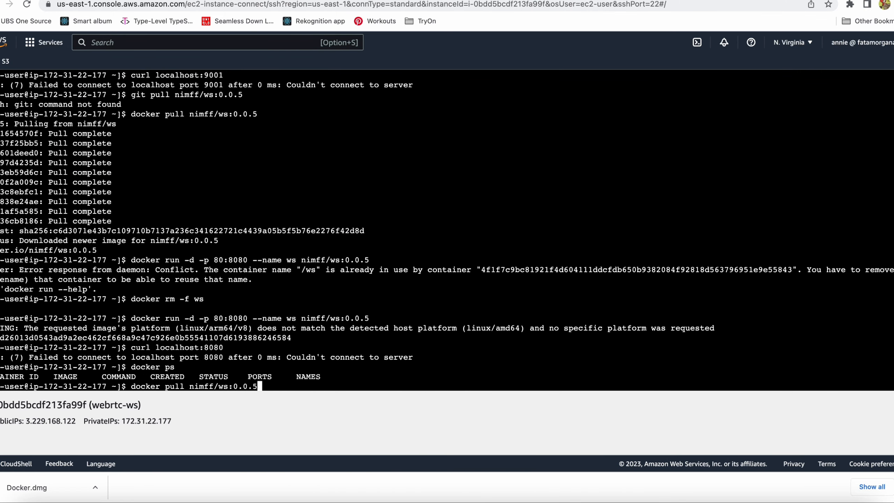
key("BackSpace")
type("6")
key("Return")
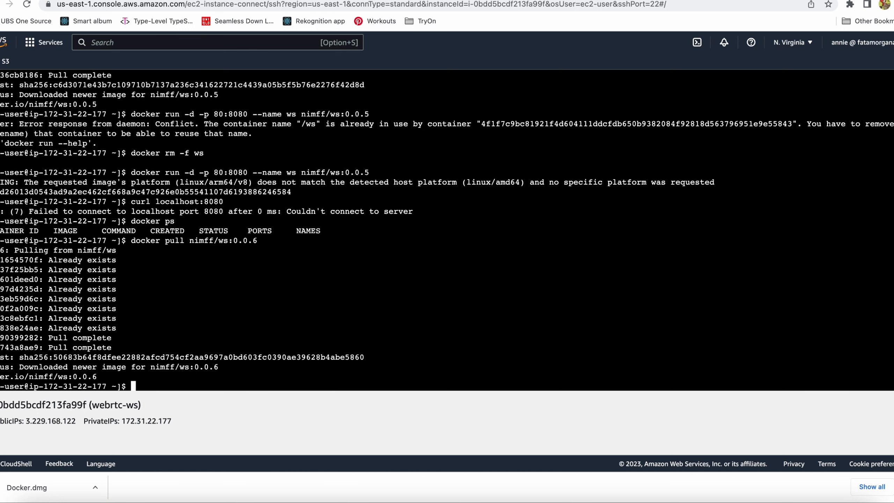
- Try to run nimff/ws:0.0.6 detached as a container named ws with port mapping 80:8080
key("Up")
key("Up")
key("Up")
key("Up")
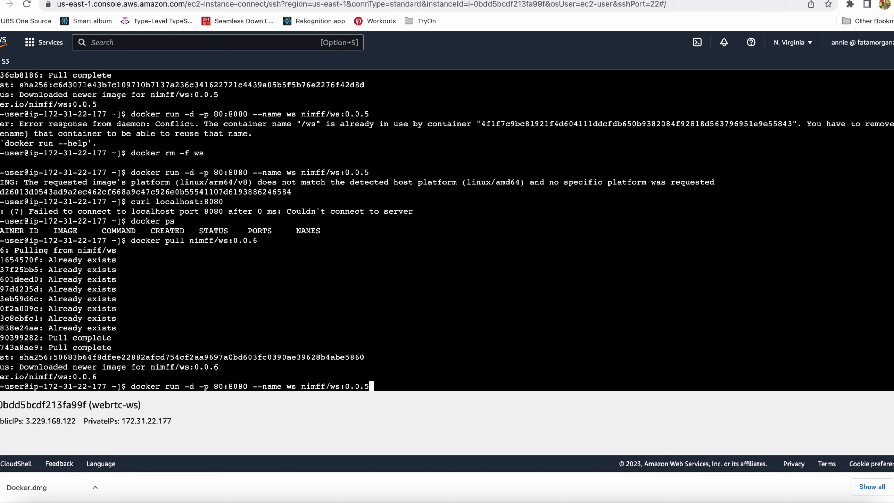
key("BackSpace")
type("6")
double_click(244, 386)
left_click(488, 351)
key("Return")
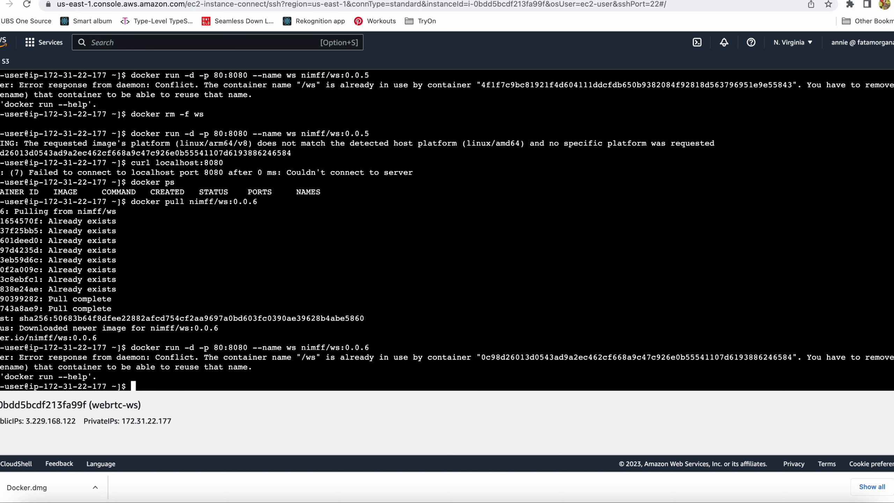
- Force-remove the existing ws container on the EC2 instance
key("Up")
key("Up")
key("Up")
key("Up")
key("Up")
key("Up")
key("Up")
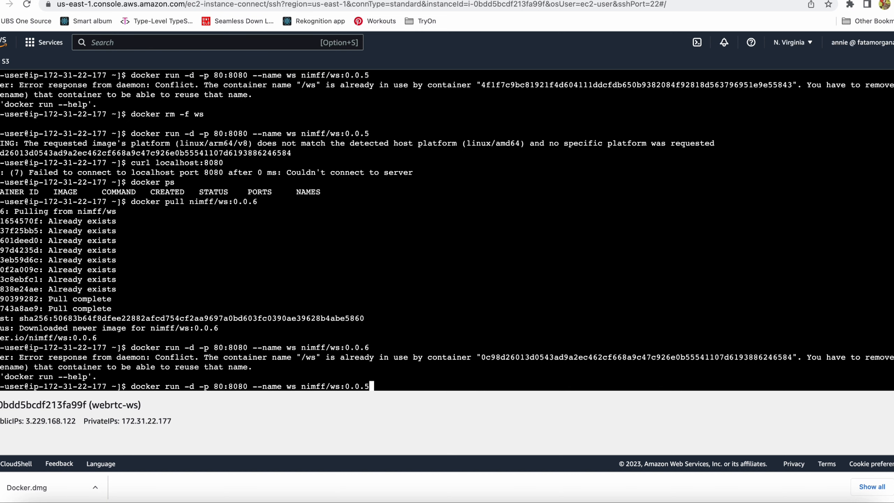
key("Down")
key("Return")
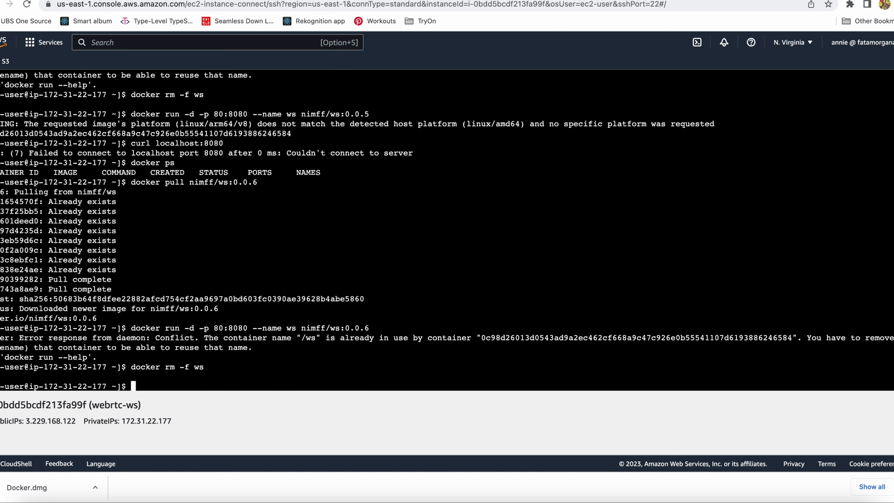
- Run nimff/ws:0.0.6 detached on the EC2 instance as container ws, mapping port 80 to 8080
key("Up")
key("Up")
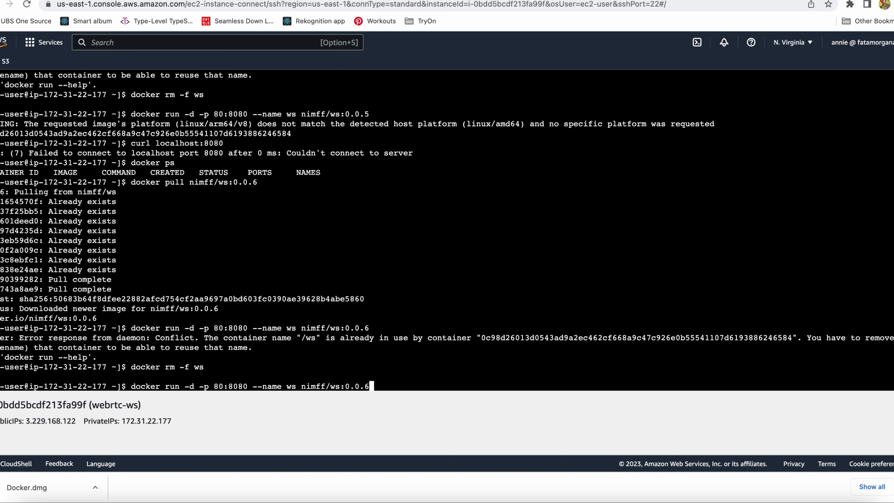
key("Return")
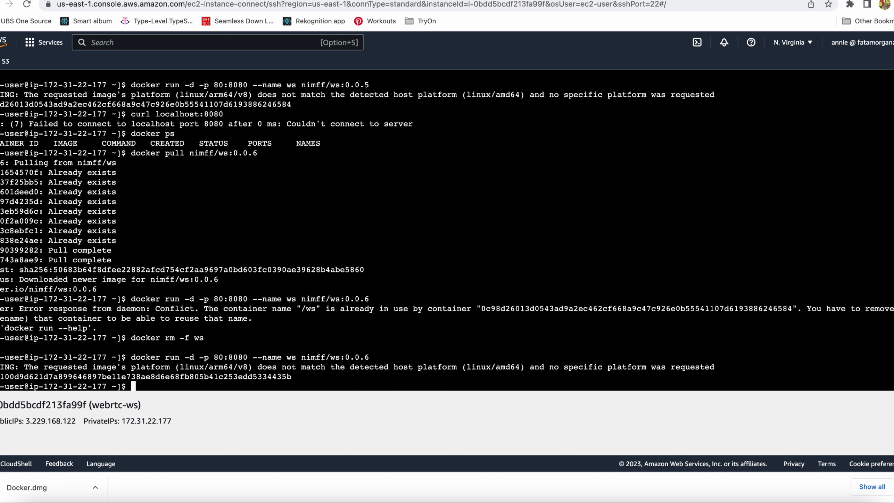
- Copy the Docker platform mismatch warning from the terminal and search Google for it in a new browser tab
triple_click(492, 365)
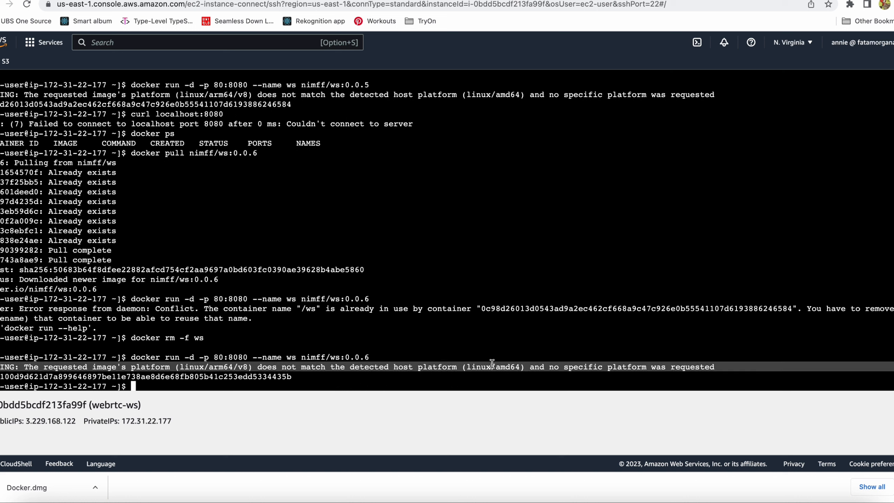
left_click(545, 364)
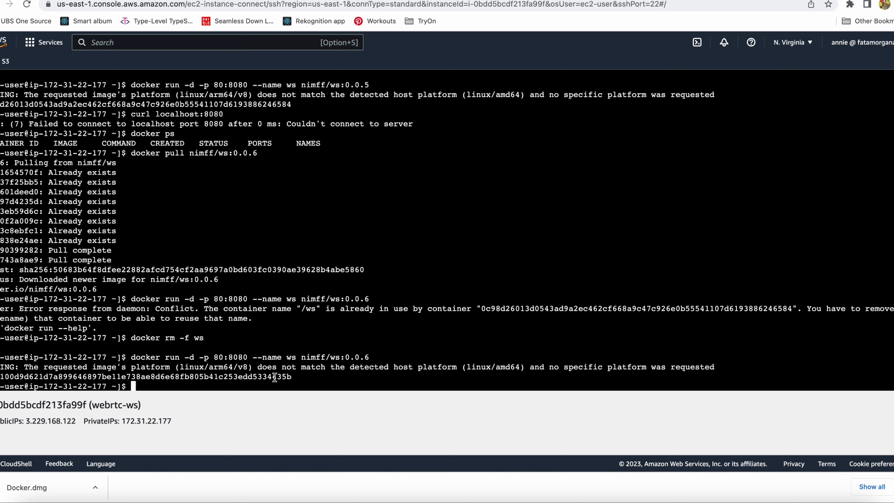
key("super+t")
type("WARNING: The requested image's platform (linux/arm64/v8) does not match the detected host platform (linux/amd64) and no specific platform was requested")
key("Return")
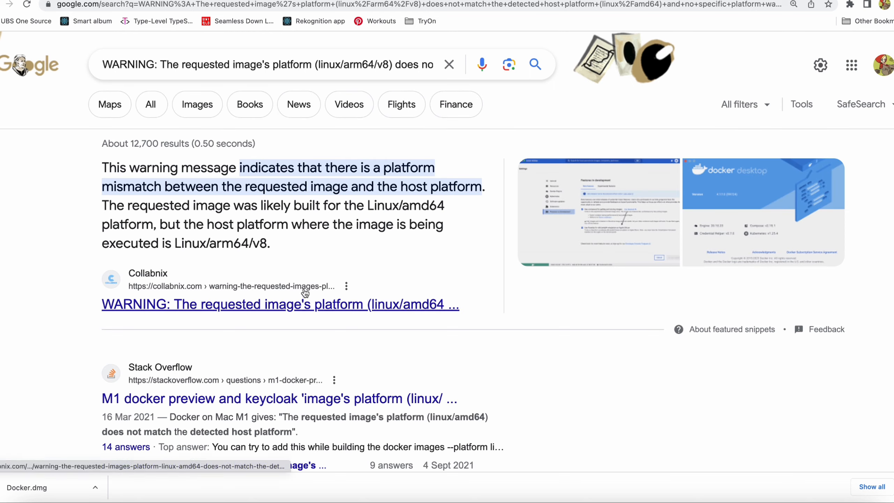
- Open the Stack Overflow question on the M1 Docker platform mismatch and copy the suggested flag --platform linux/amd64
left_click(337, 394)
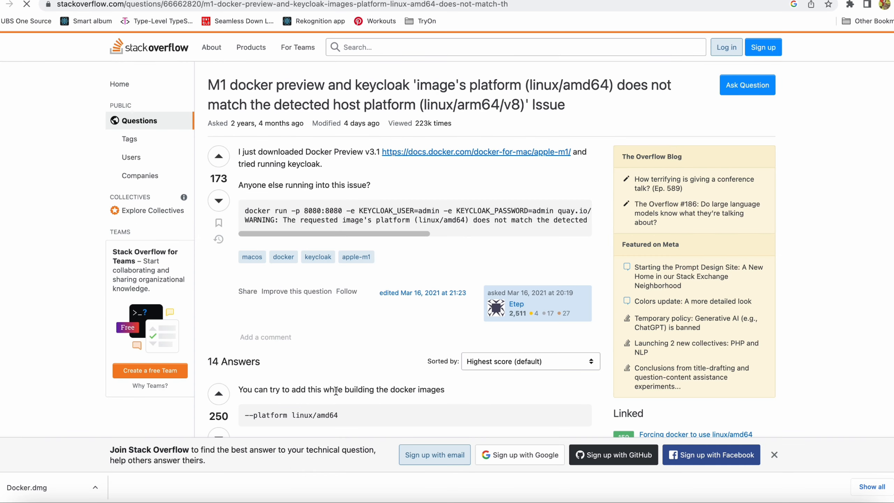
scroll(337, 391, "down", 3)
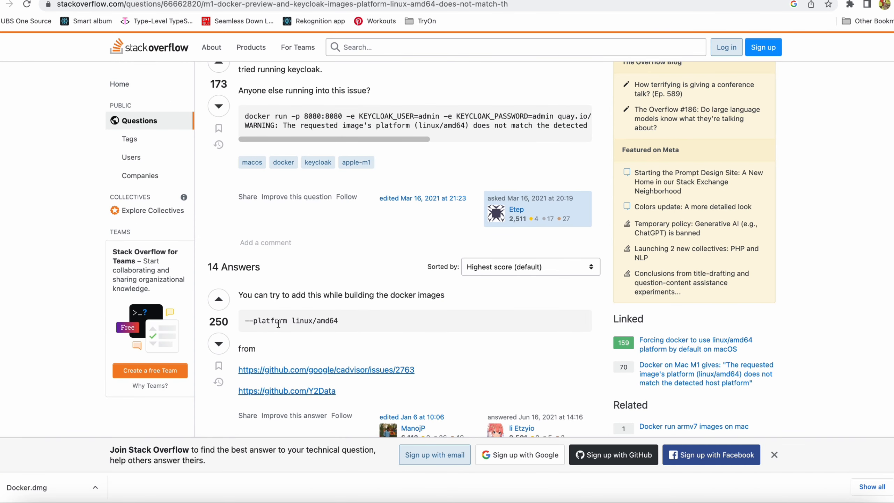
triple_click(295, 317)
key("super+c")
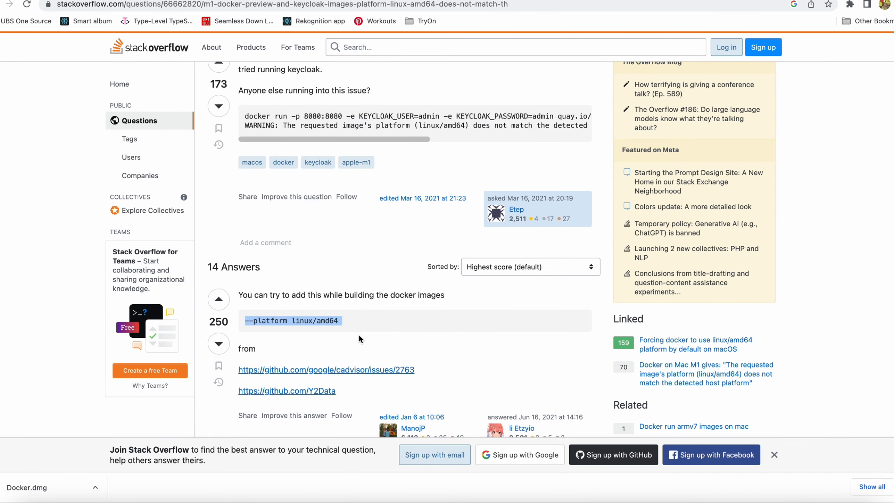
scroll(358, 334, "down", 10)
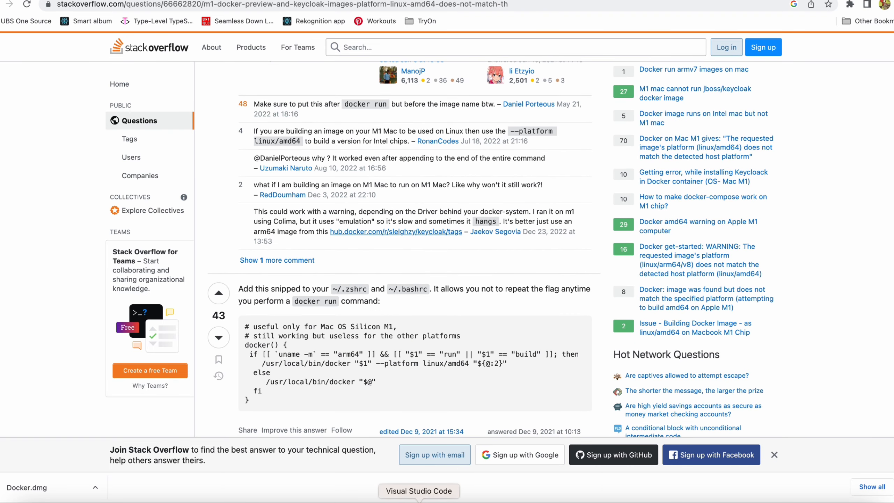
- Switch to Visual Studio Code, rebuild nimff/ws:0.0.6 with --platform linux/amd64 and enlarge the terminal area
left_click(419, 501)
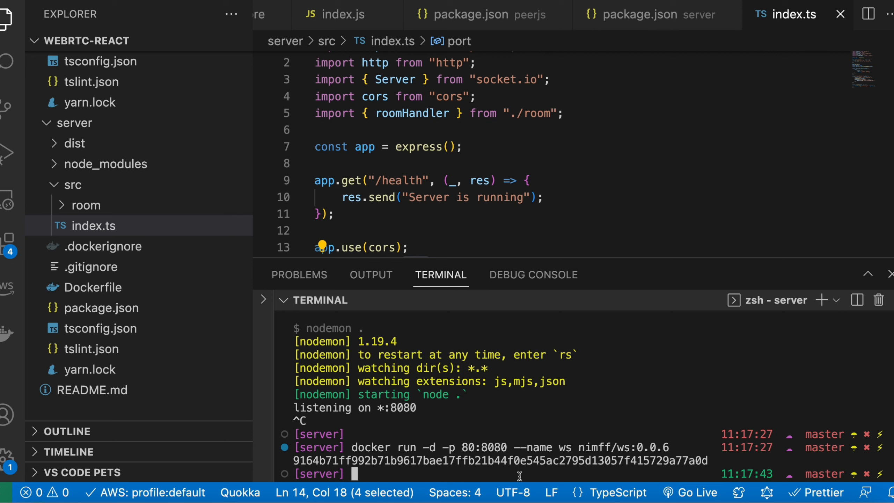
key("Up")
key("Up")
key("Up")
key("Up")
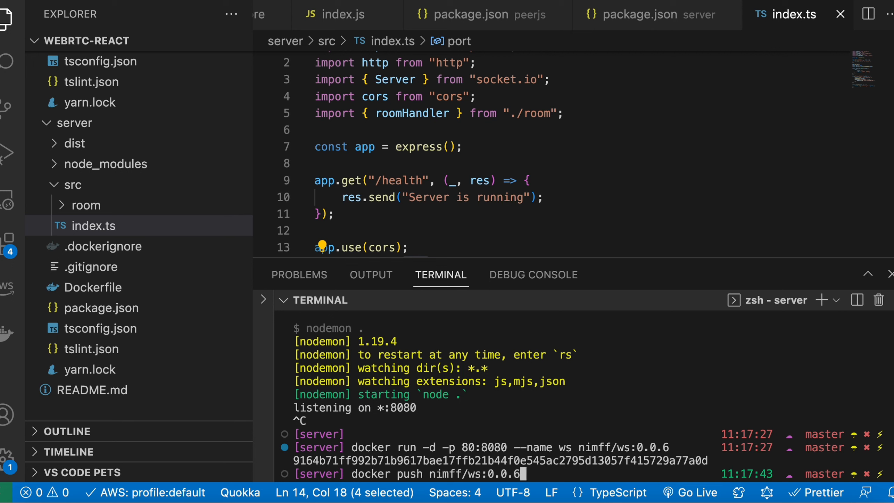
key("Up")
key("Up")
key("Down")
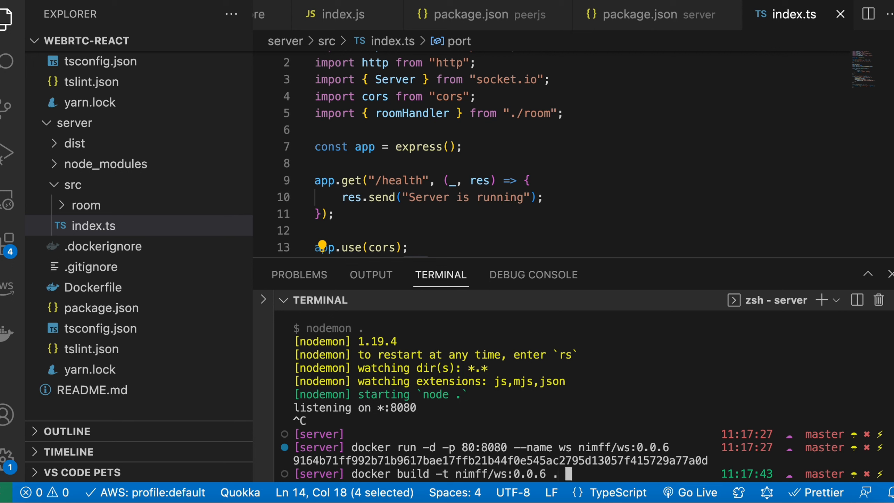
key("super+v")
key("Return")
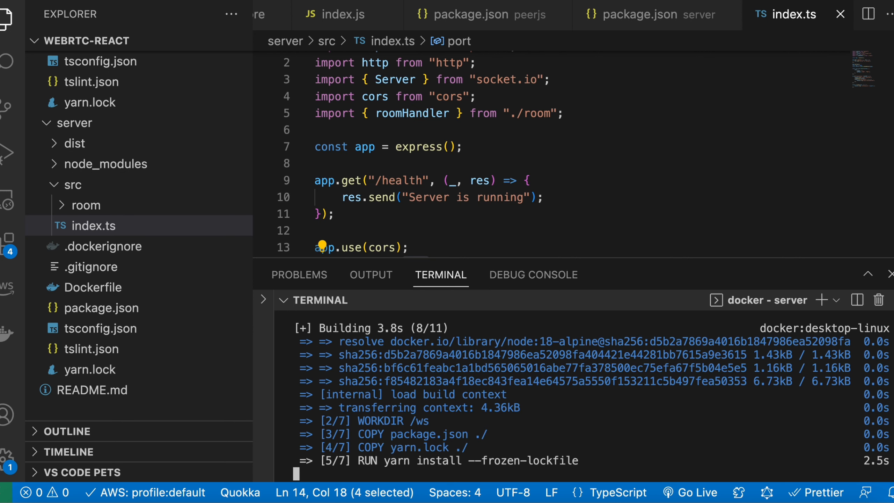
left_click_drag(608, 254, 598, 161)
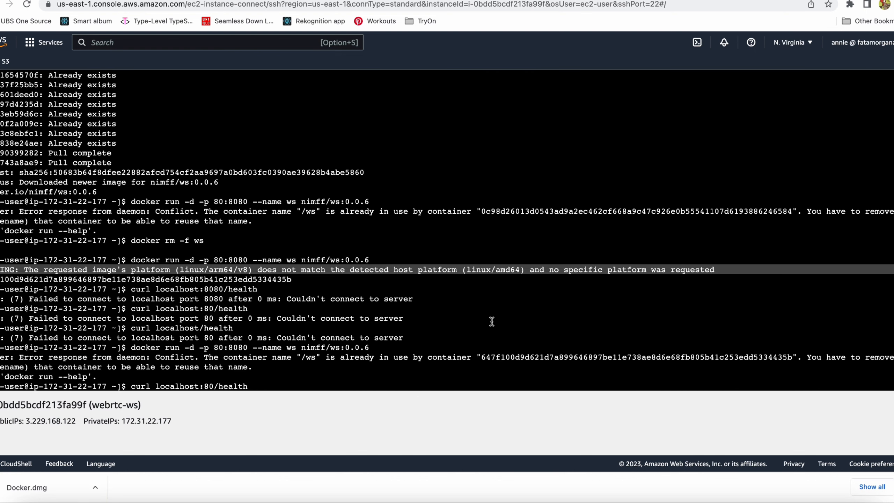
- Request localhost:80/health with curl again in the EC2 instance terminal in the browser
left_click(492, 320)
key("Up")
key("Return")
- Pull the rebuilt image nimff/ws:0.0.6 on the EC2 instance
key("Up")
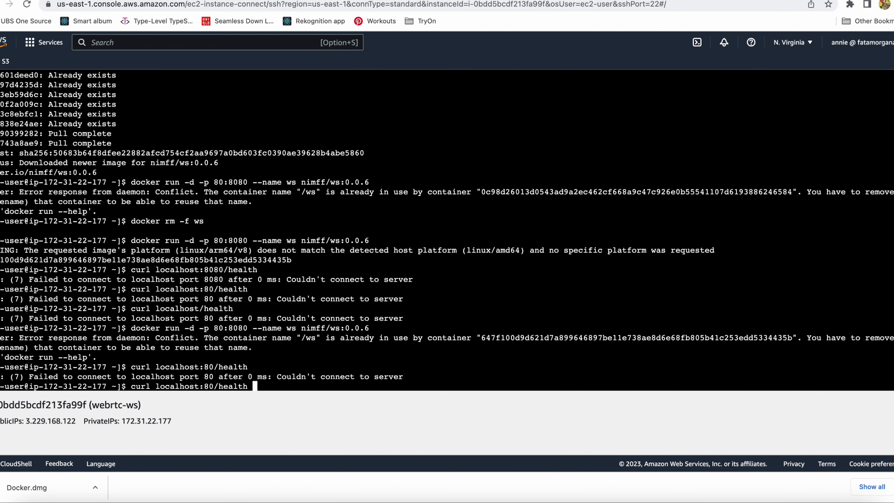
key("Up")
key("Up")
key("Up")
key("Up")
key("Up")
key("Up")
key("Up")
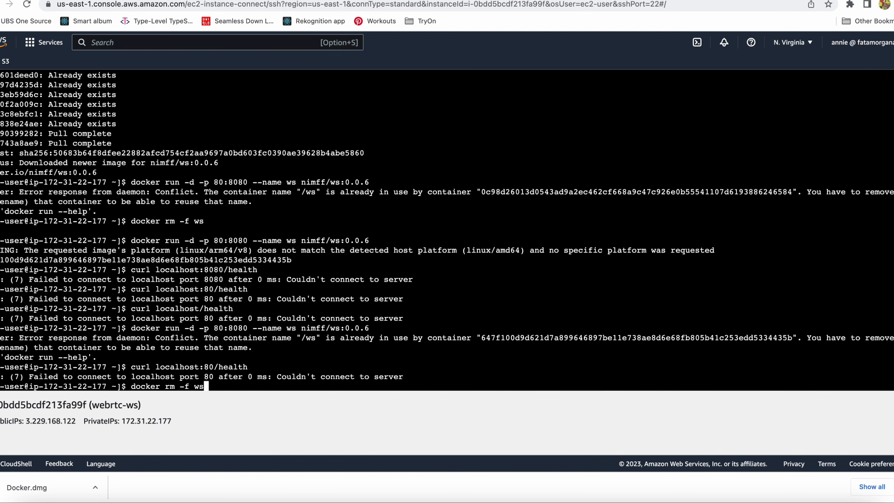
key("Up")
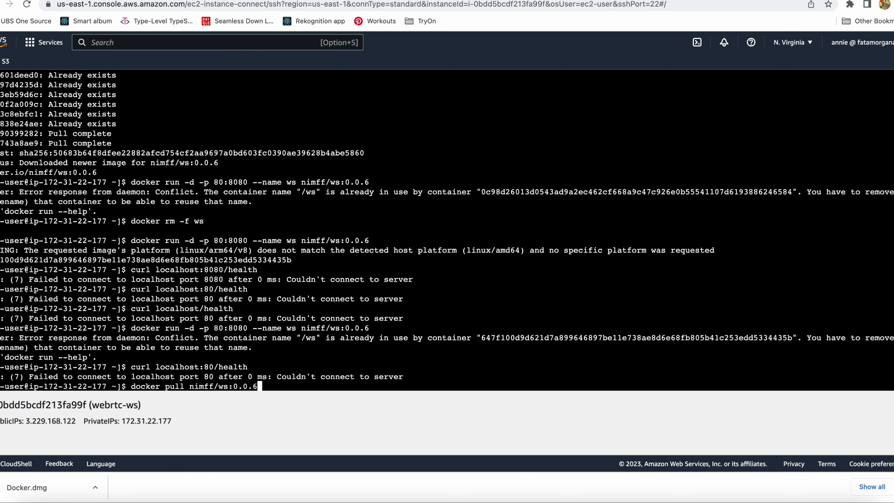
key("Return")
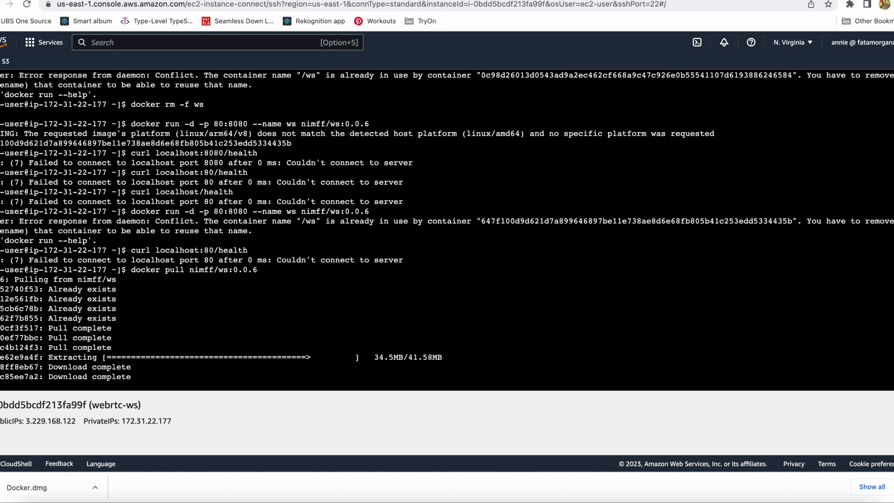
- Force-remove the existing ws container on the EC2 instance with docker rm -f ws
key("Up")
key("Up")
key("Up")
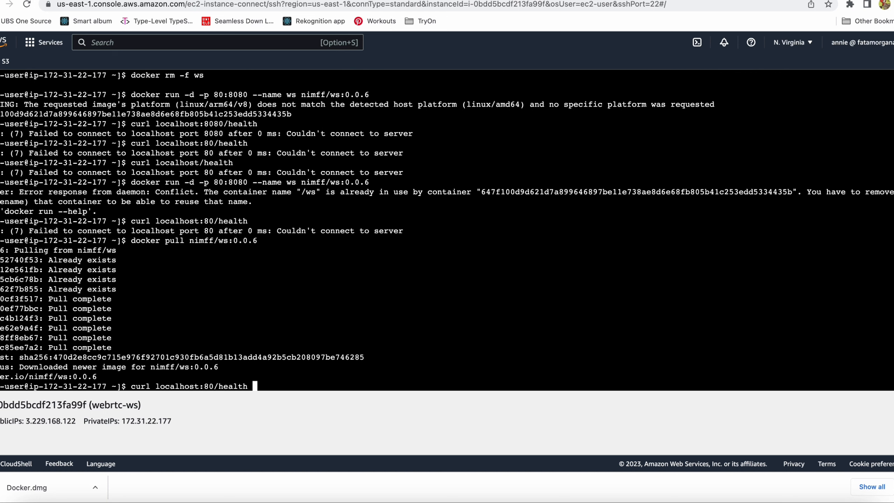
key("Up")
key("Up")
key("Up")
key("Up")
key("Up")
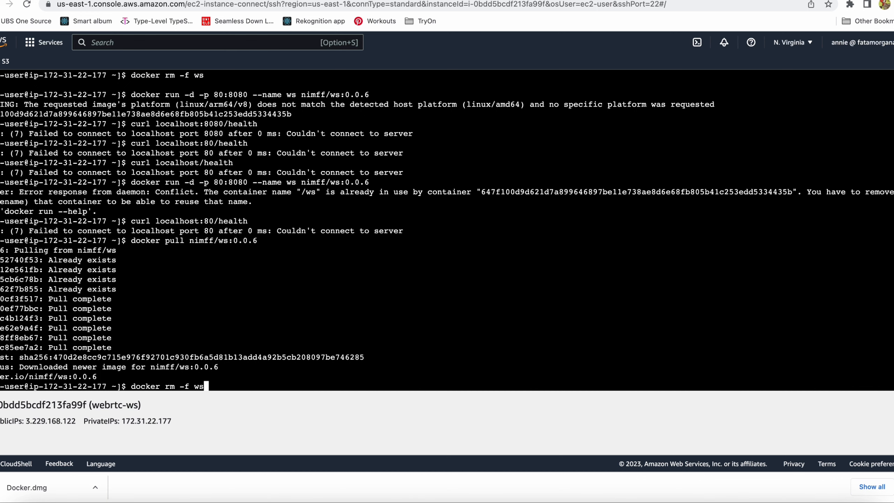
key("Return")
- Run nimff/ws:0.0.6 detached as container ws on the EC2 instance, mapping port 80 to 8080
key("Up")
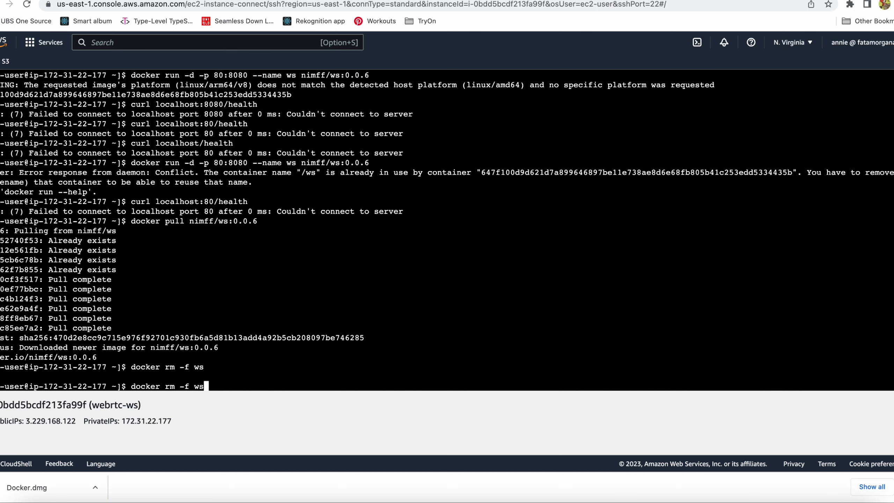
key("Up")
key("Up")
key("Up")
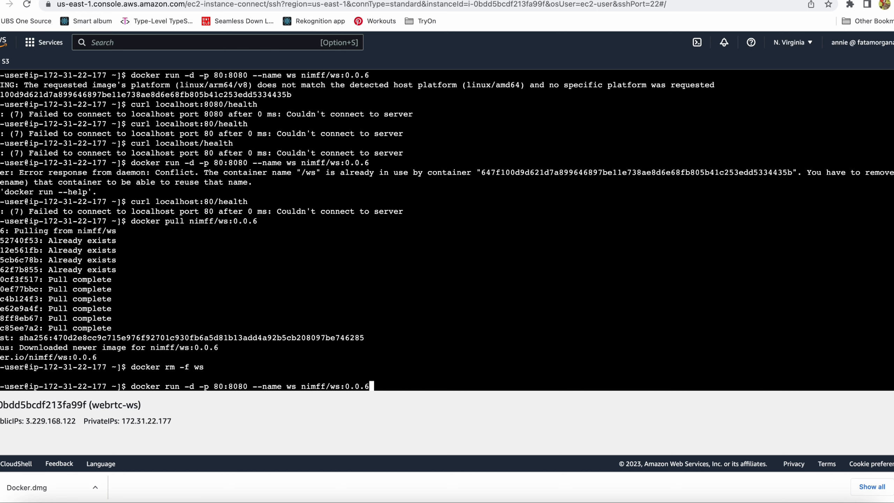
key("Return")
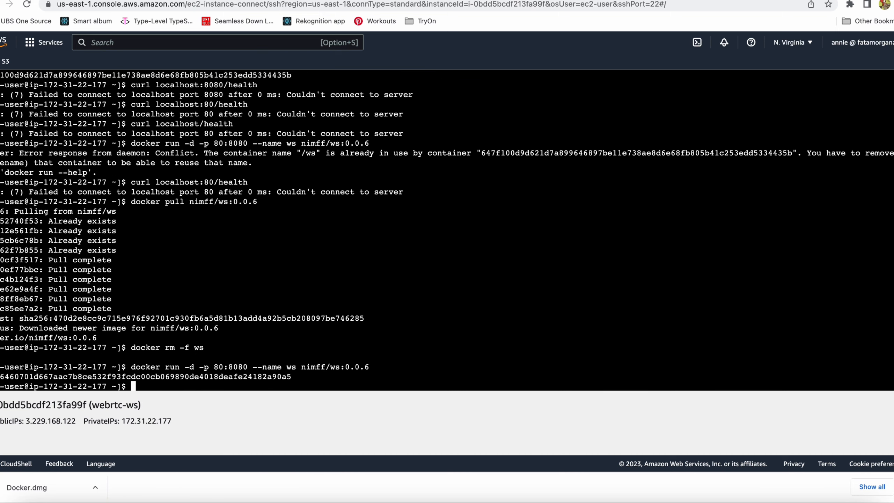
- Request localhost:80/health with curl on the EC2 instance and highlight the response and the requested address
key("Up")
key("Up")
key("Up")
key("Up")
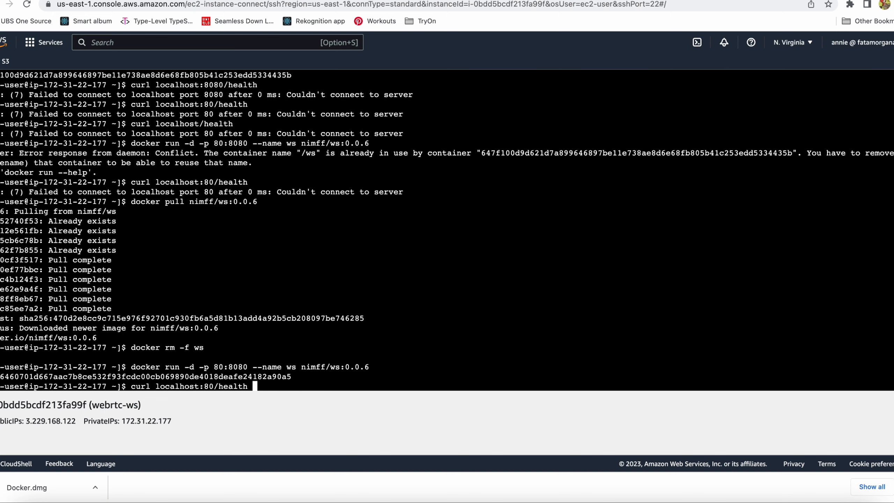
key("Return")
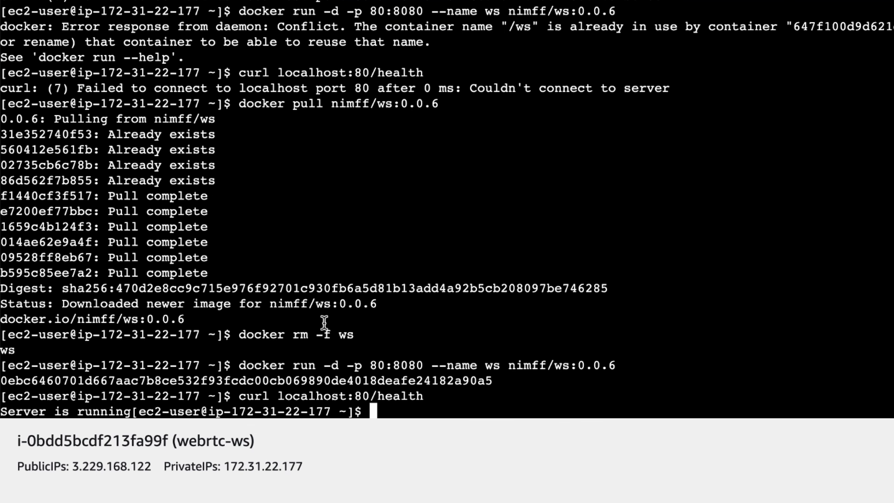
left_click_drag(131, 412, 3, 411)
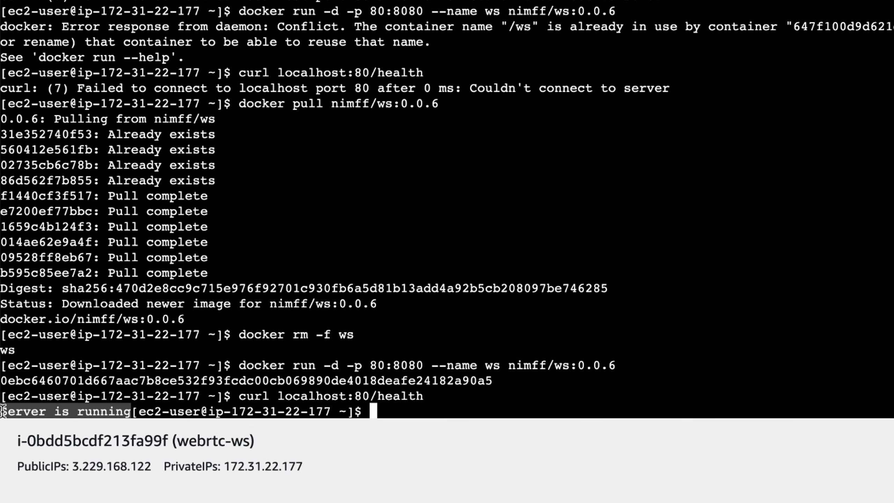
left_click(639, 372)
left_click_drag(442, 404, 421, 404)
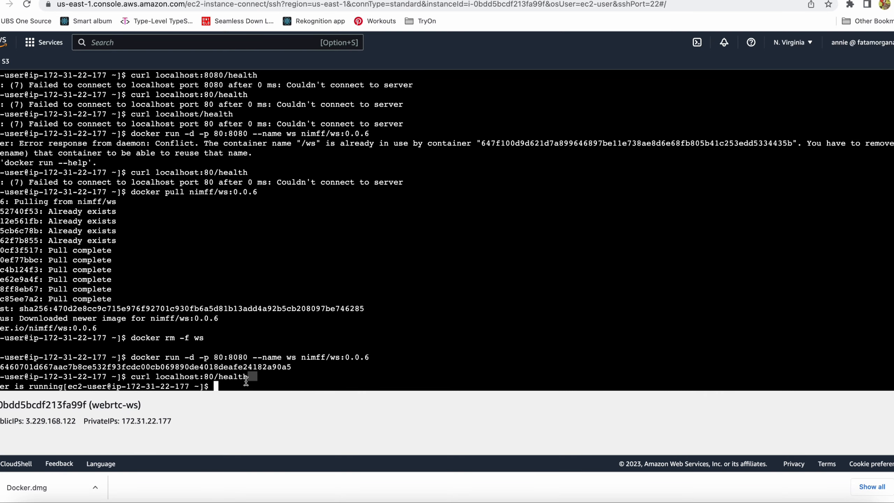
left_click_drag(246, 382, 219, 379)
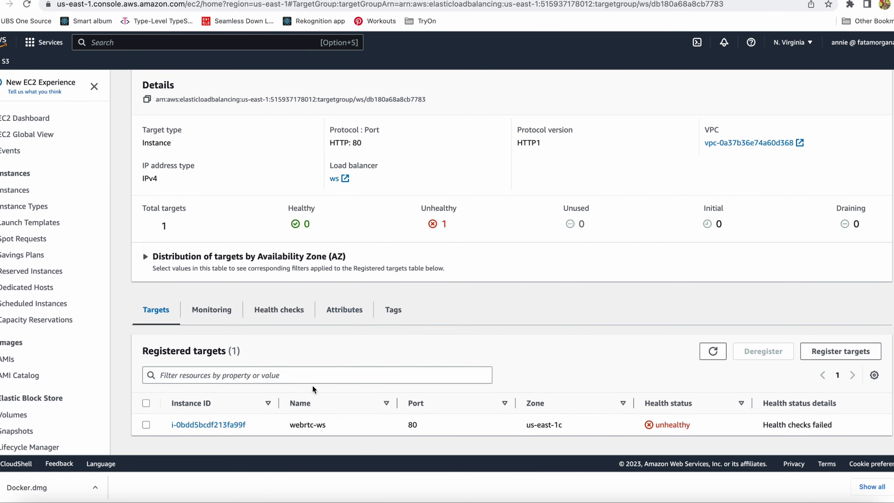
- Set the health check path of the ws target group to /health and save the changes
left_click(224, 424)
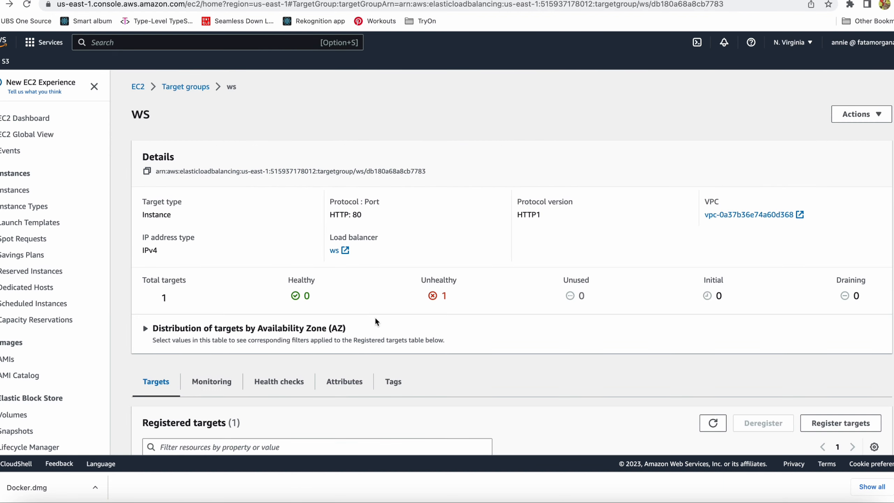
scroll(405, 333, "down", 2)
scroll(415, 338, "up", 2)
scroll(331, 377, "down", 2)
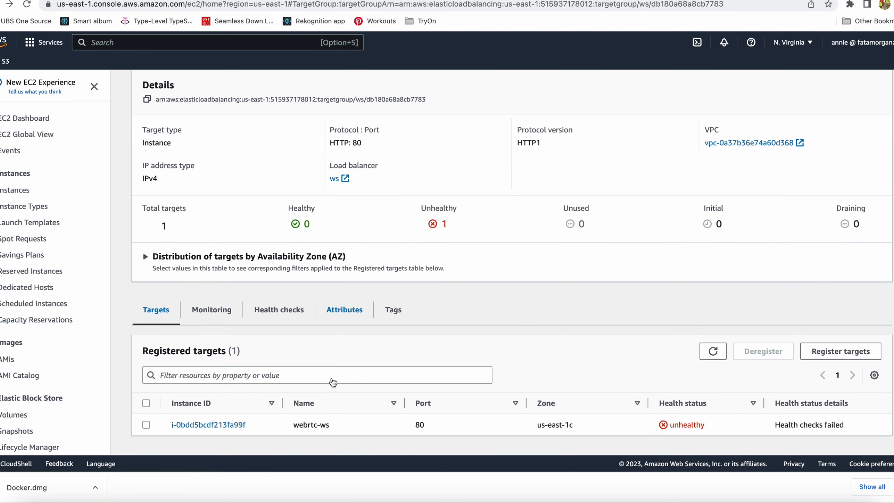
left_click(280, 315)
scroll(296, 407, "down", 1)
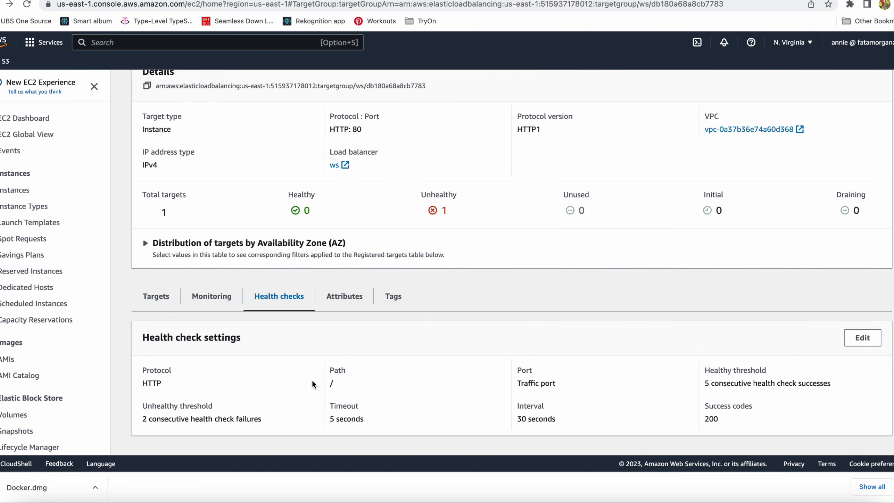
left_click(859, 337)
left_click(196, 254)
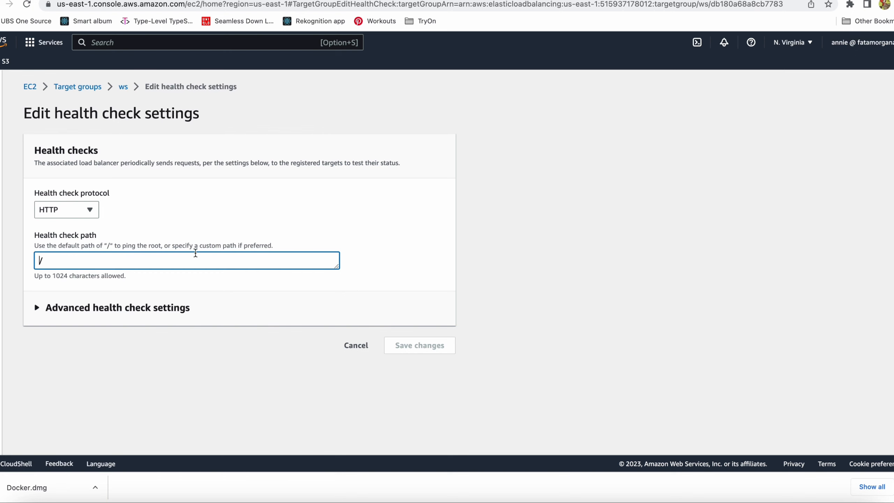
type("health")
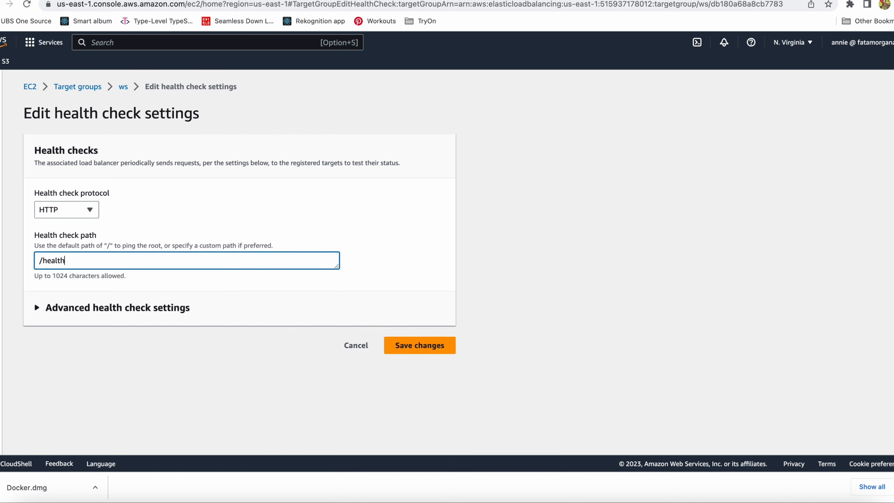
left_click(421, 345)
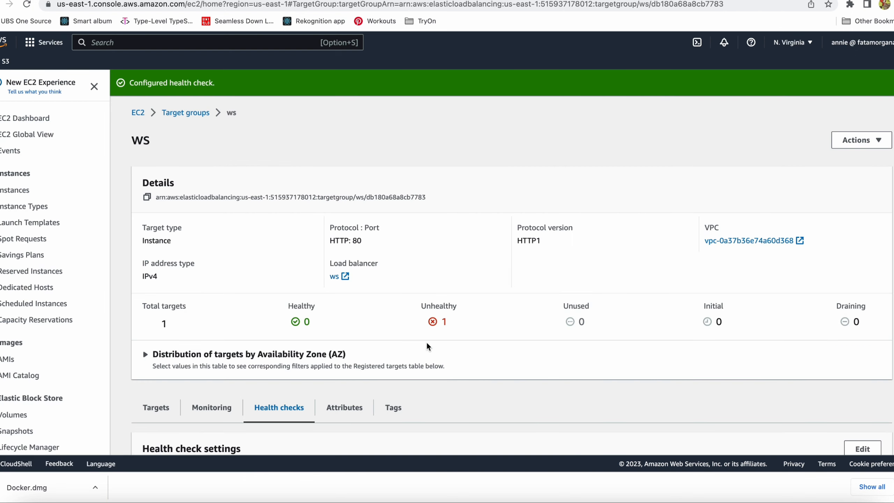
scroll(427, 344, "down", 3)
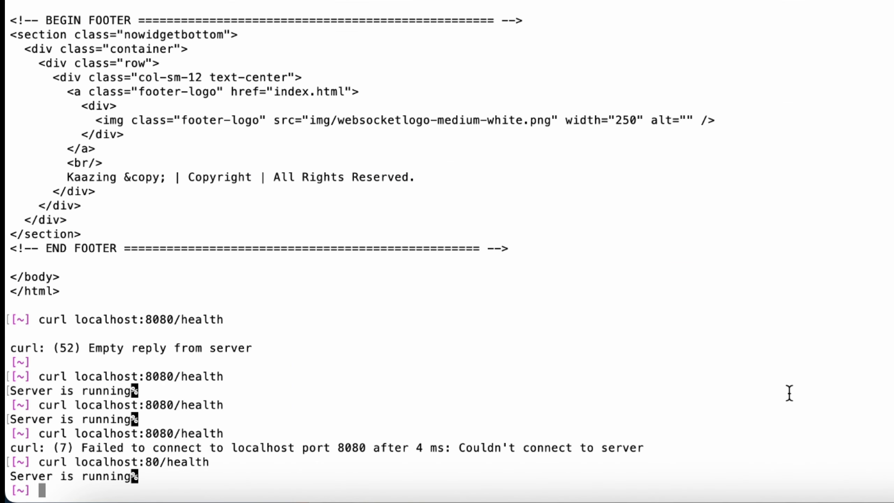
- Switch to the local terminal and request ws.webrtctest.online/health with curl
key("Up")
key("Down")
type("ws.webrt")
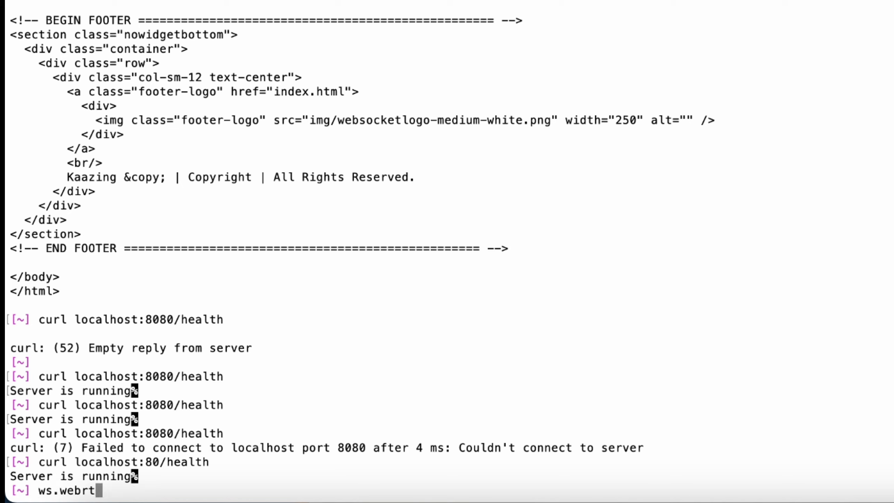
type("ctest.online")
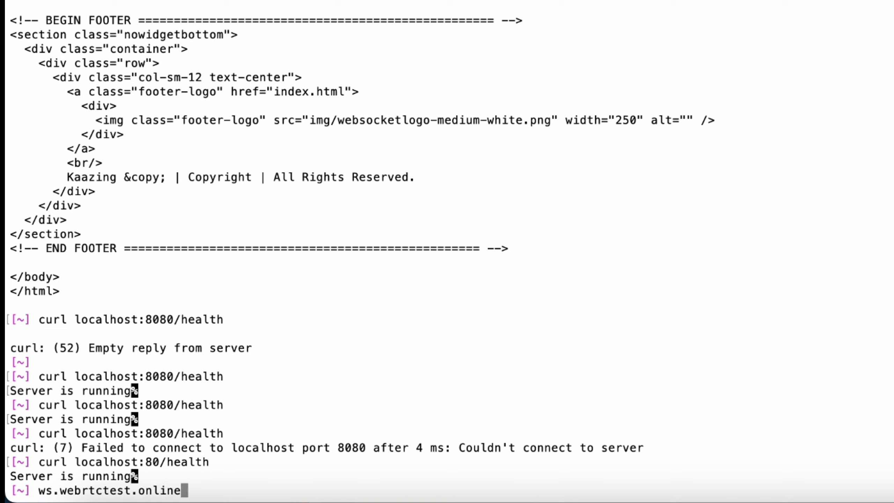
key("Left")
key("Left")
key("Left")
key("Left")
key("Left")
key("Left")
key("Left")
key("Left")
key("Left")
key("Left")
key("Left")
key("Left")
key("Left")
key("Left")
key("Left")
key("Left")
key("Left")
key("Left")
key("Left")
key("Left")
type("curl")
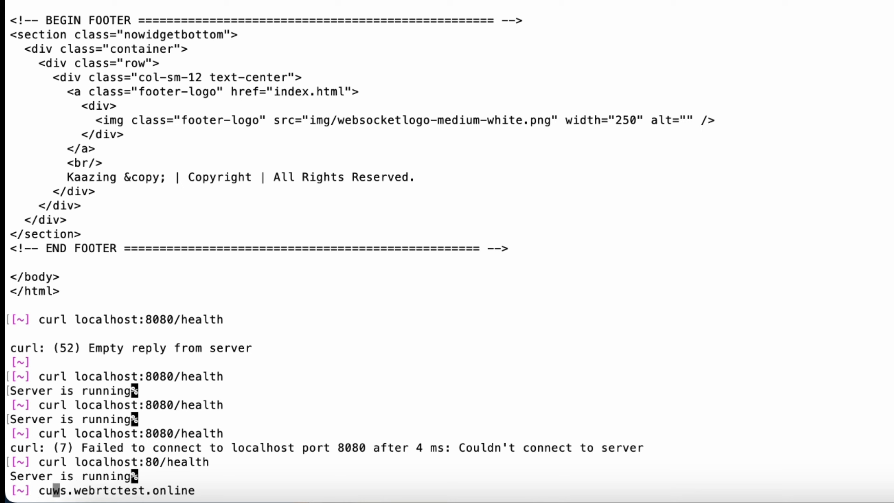
key("Right")
key("Right")
key("Right")
key("Right")
key("Right")
key("Right")
key("Right")
key("Right")
key("Right")
key("Right")
key("Right")
key("Right")
key("Right")
key("Right")
key("Right")
key("Right")
key("Right")
key("Right")
key("Right")
key("Right")
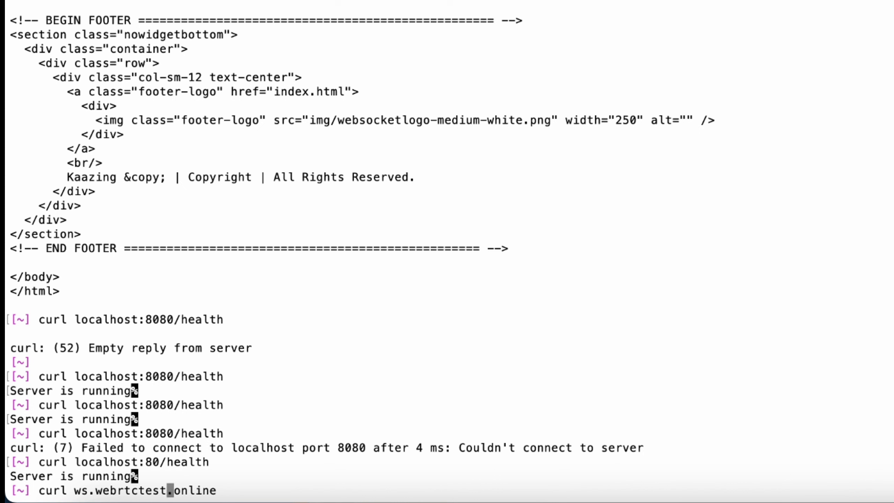
type("/health")
key("Return")
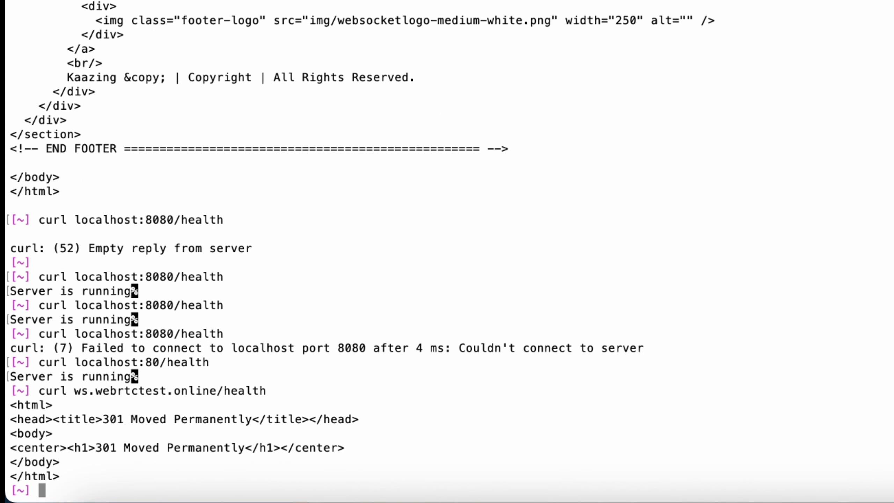
key("Up")
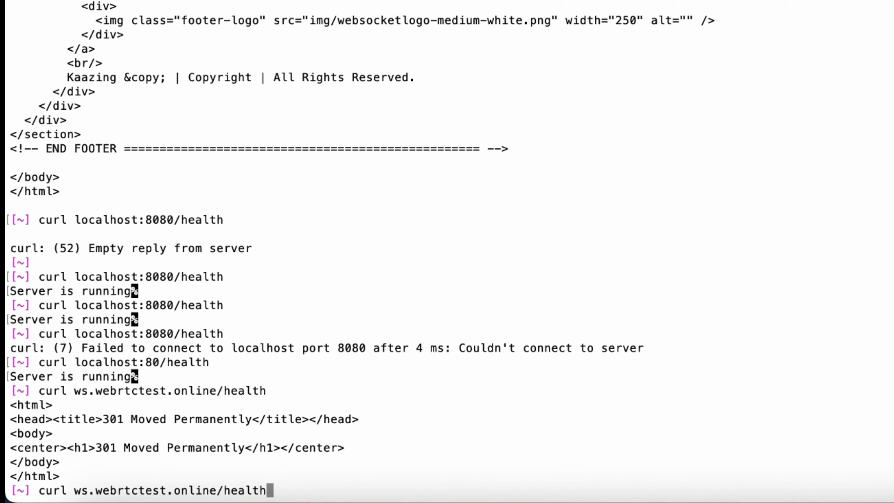
key("Left")
key("Left")
key("Left")
key("Left")
key("Left")
key("Left")
key("Left")
key("Left")
key("Left")
key("Left")
key("Left")
key("Left")
key("Left")
key("Left")
key("Left")
key("Left")
key("Left")
key("Left")
key("Left")
key("Left")
key("Left")
key("Left")
key("Left")
key("Left")
key("Left")
key("Left")
type("https:")
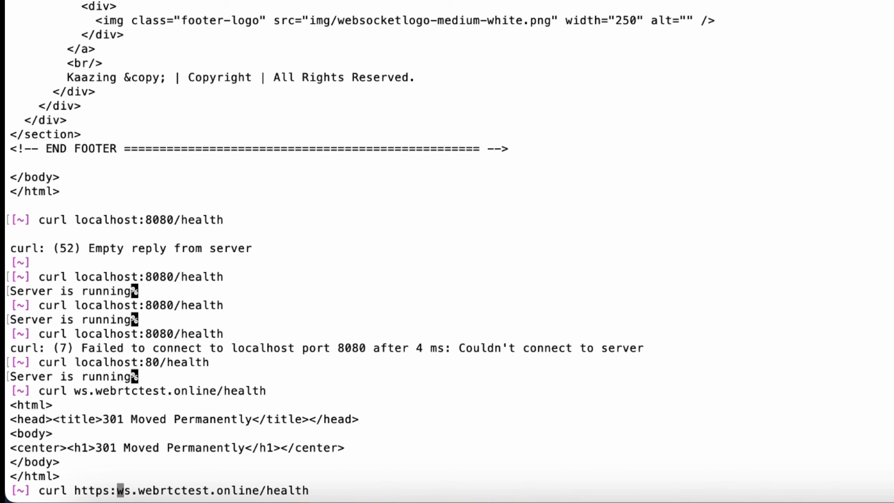
type("//")
key("Return")
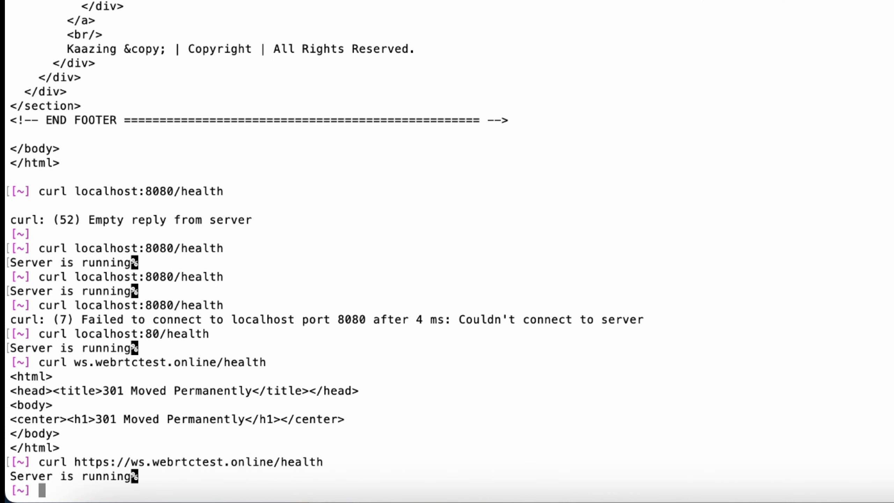
triple_click(195, 462)
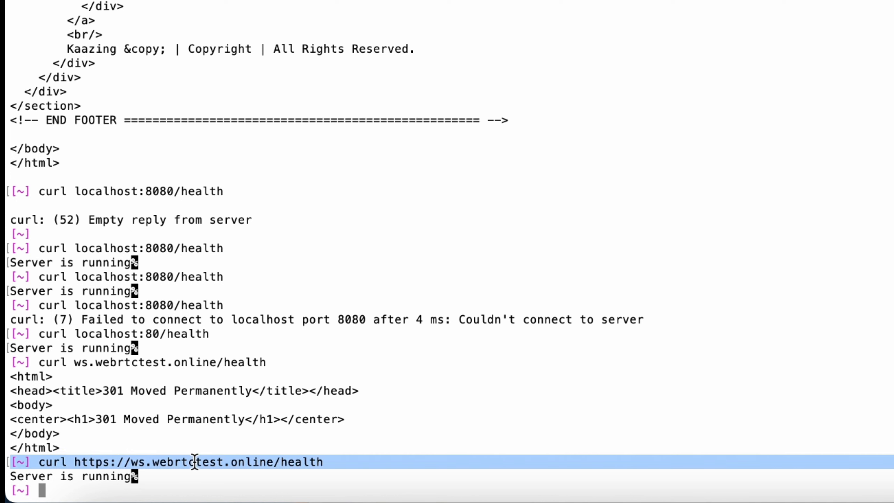
left_click(193, 461)
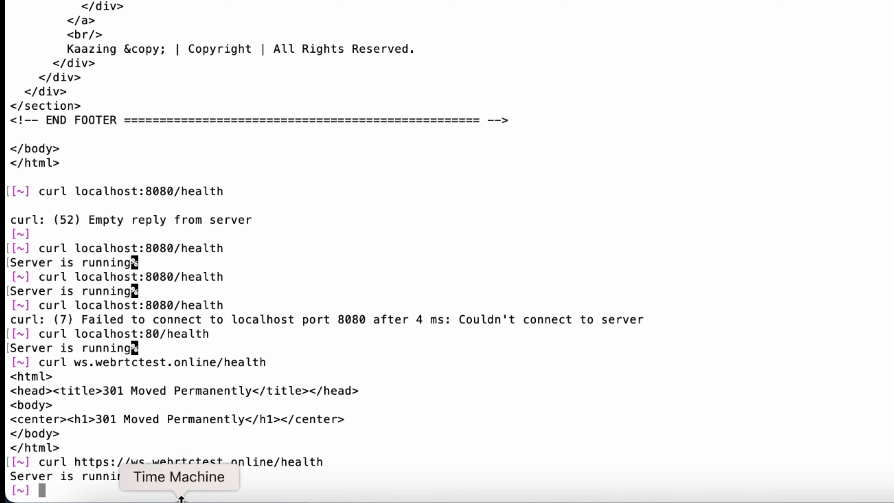
triple_click(52, 476)
left_click(275, 438)
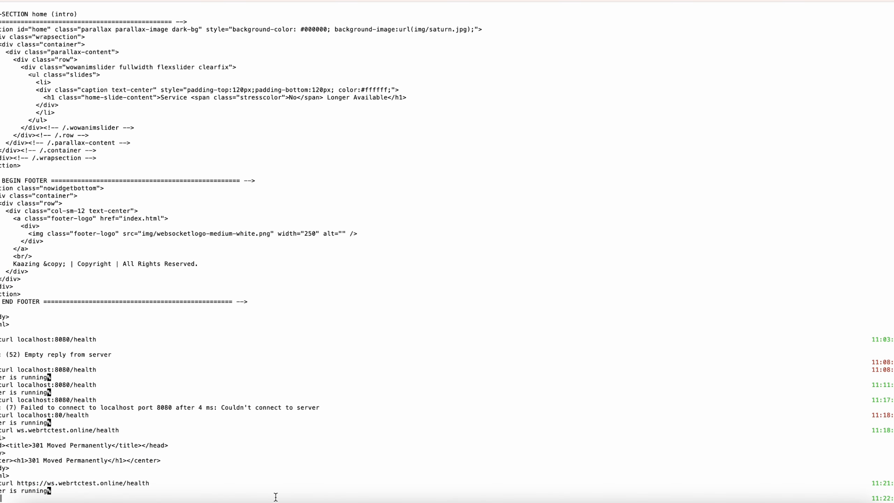
- Return to the ws target group in the AWS console and check the health status of the webrtc-ws target
left_click(377, 499)
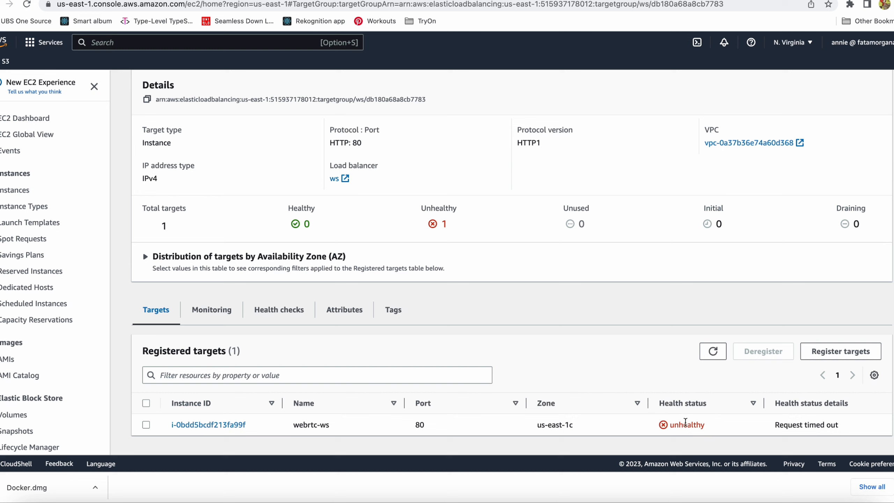
double_click(674, 426)
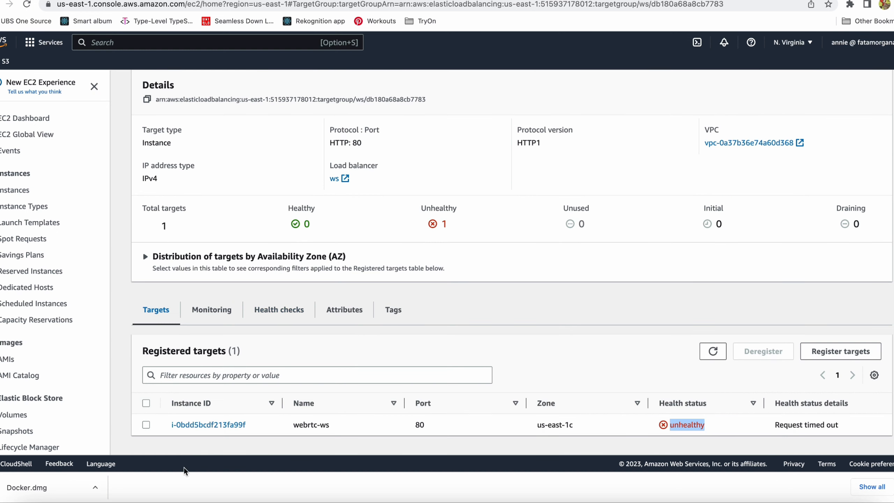
left_click(226, 425)
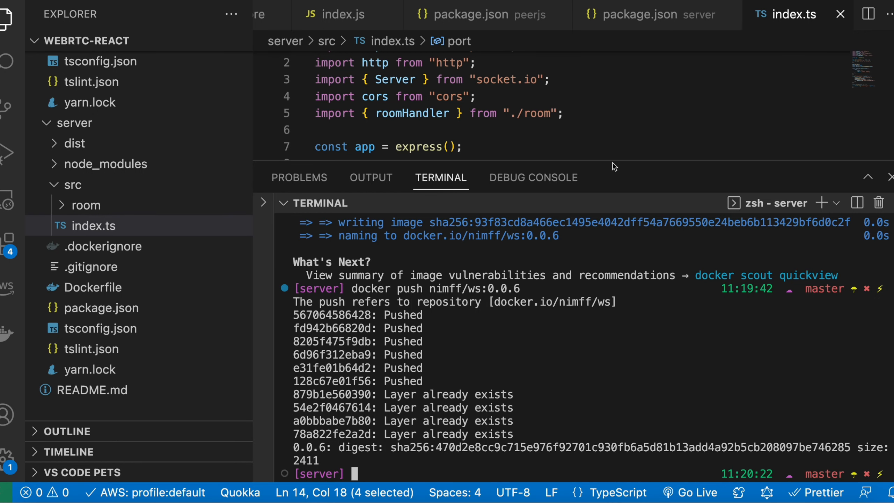
- Switch to VS Code, enlarge the code editing area and open ws.ts from the client's src folder
left_click_drag(613, 163, 612, 280)
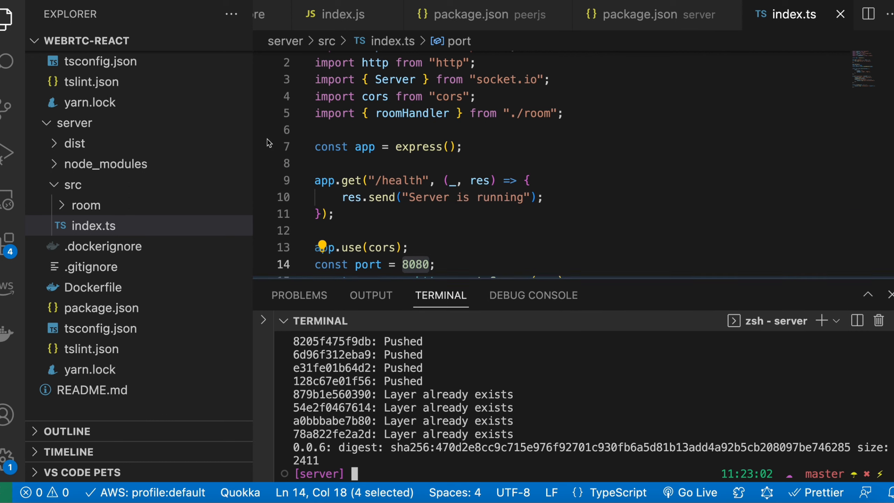
scroll(185, 106, "up", 5)
left_click(88, 62)
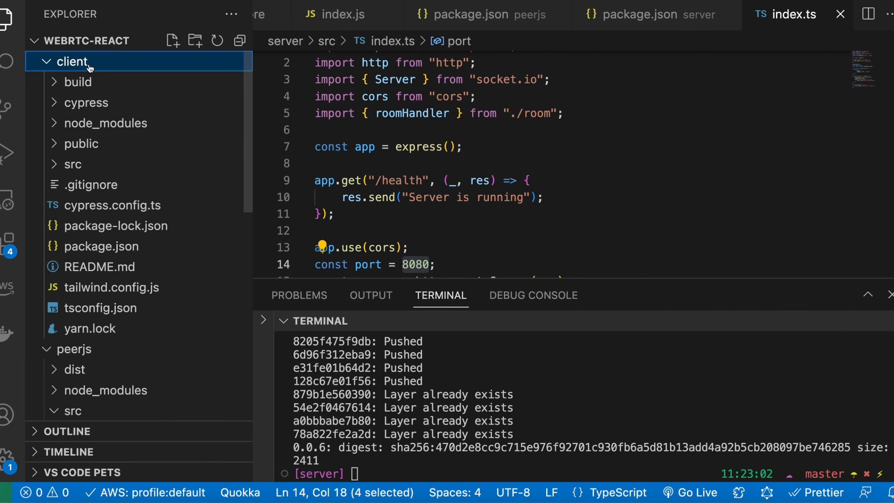
left_click(110, 162)
scroll(146, 312, "down", 4)
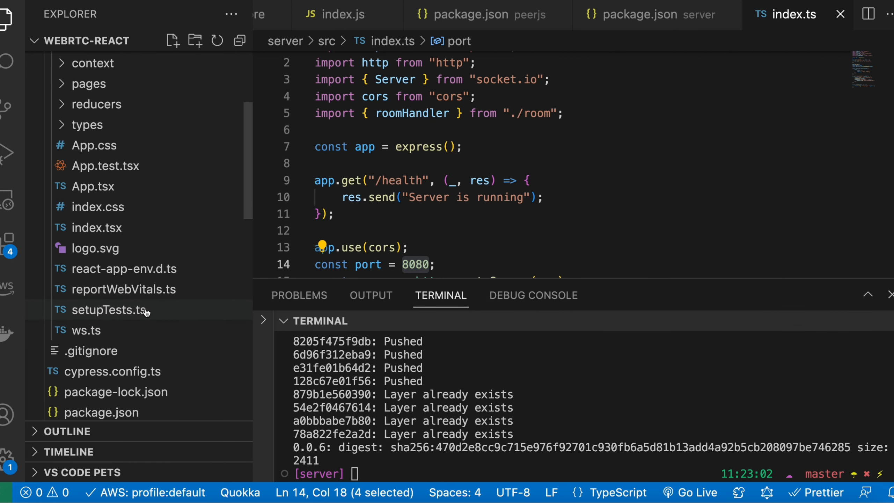
scroll(437, 22, "up", 10)
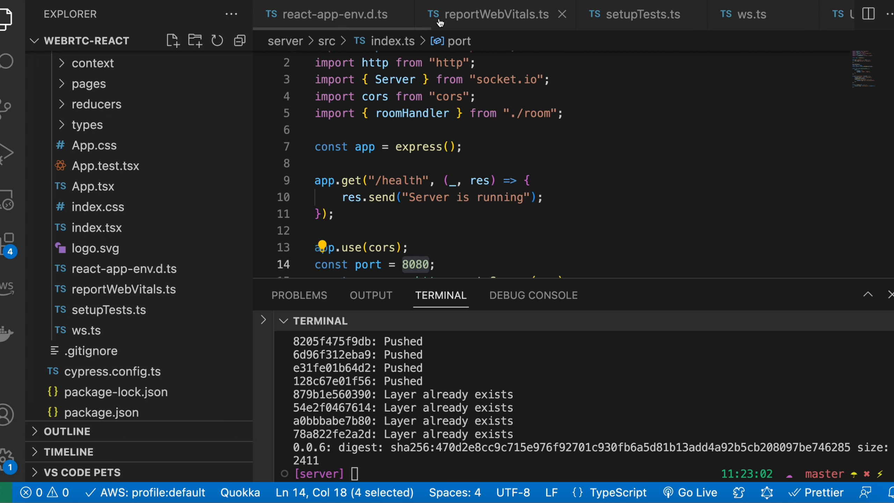
scroll(440, 21, "down", 4)
left_click(522, 22)
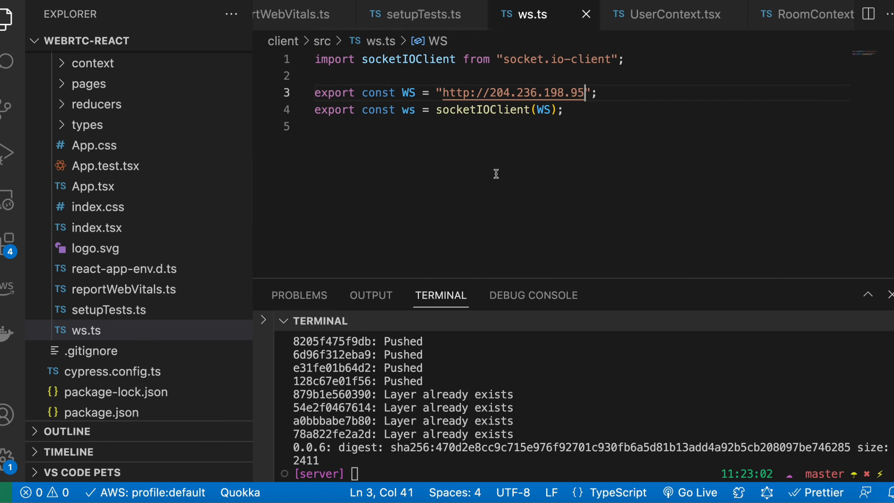
left_click(471, 94)
type("s")
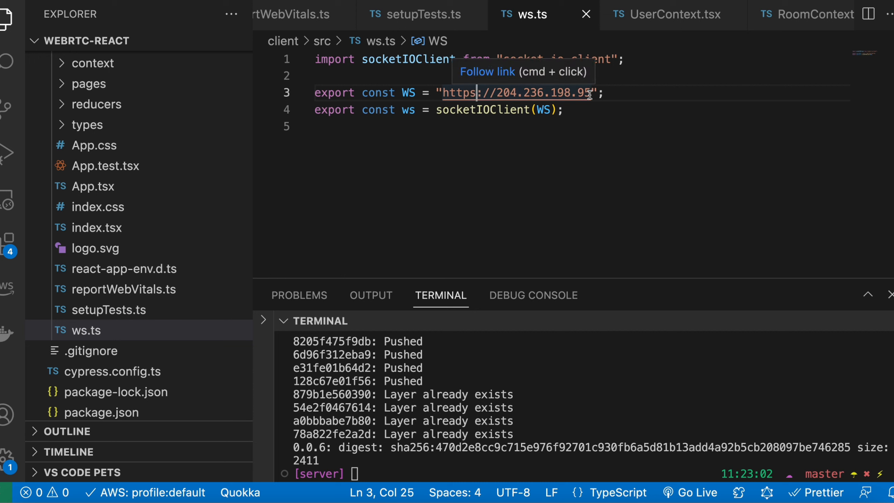
left_click_drag(589, 94, 498, 94)
type("w")
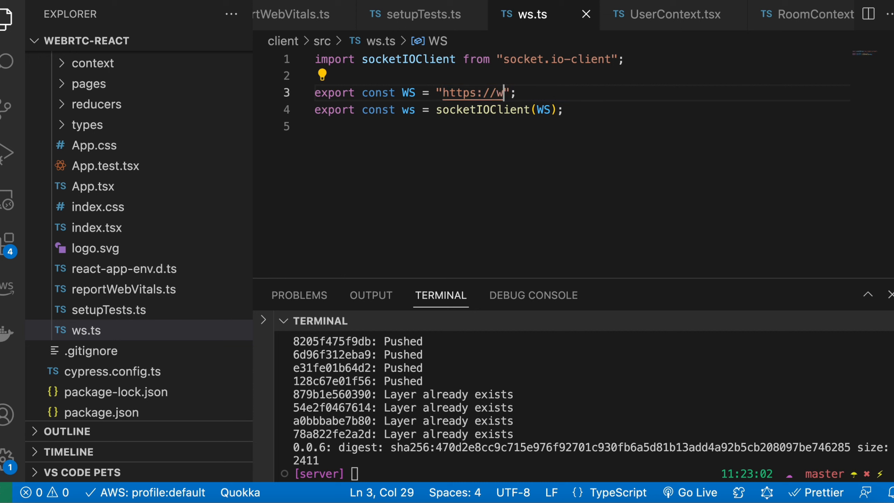
type("s.")
type("webrtcon")
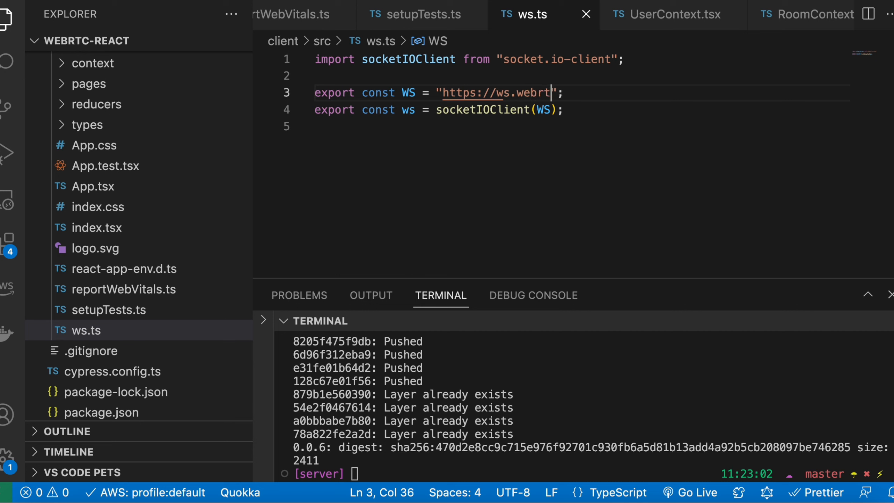
key("BackSpace")
key("BackSpace")
type("test.online")
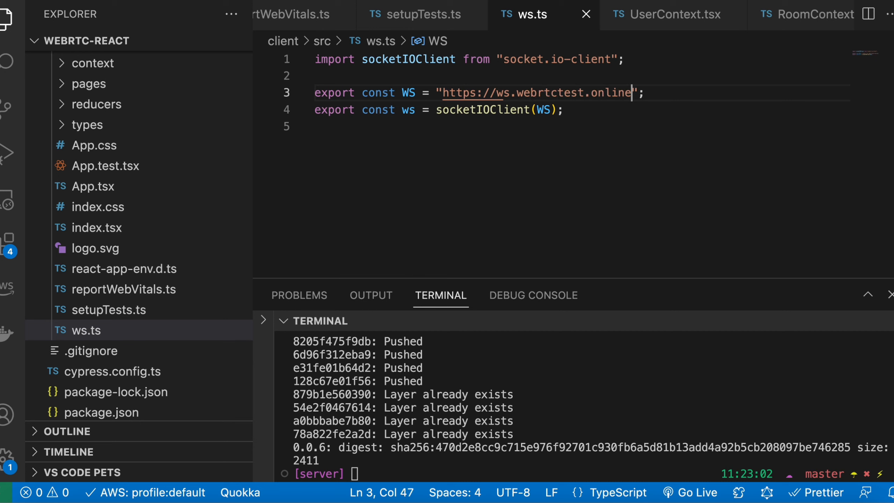
- Copy the WS URL from ws.ts and open RoomContext.tsx at the Peer configuration
left_click_drag(631, 92, 440, 95)
key("super+c")
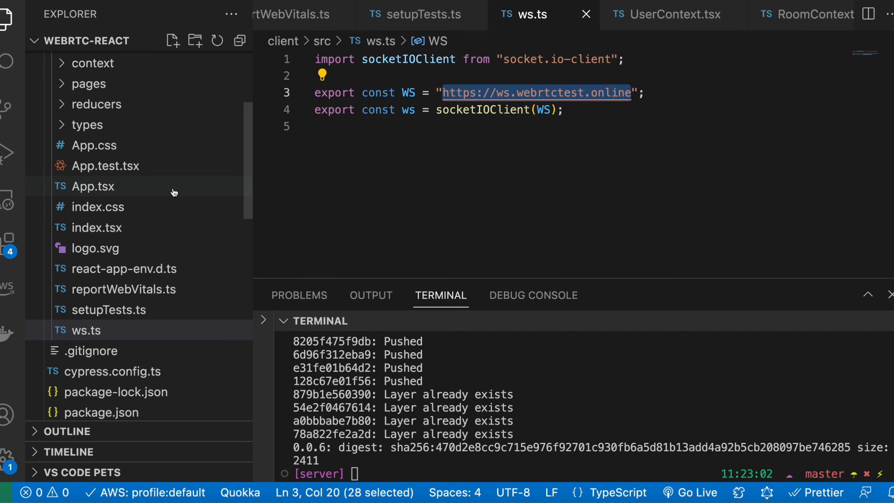
left_click(668, 14)
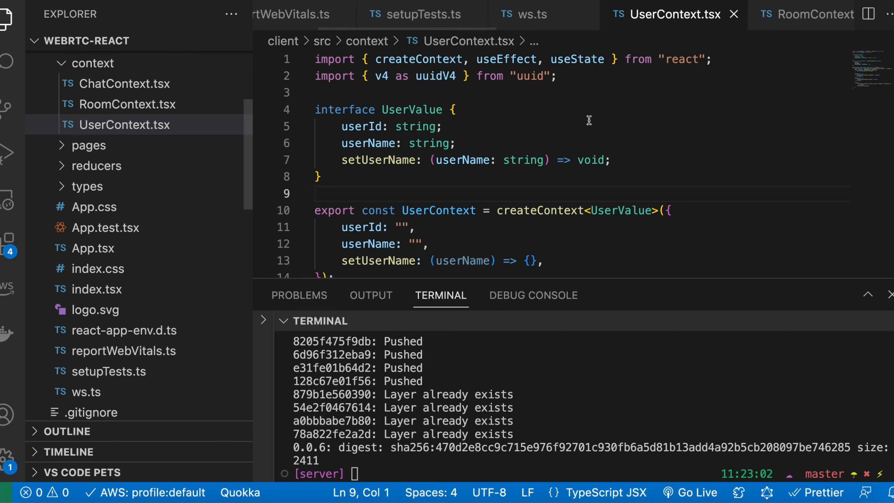
scroll(589, 119, "down", 10)
scroll(589, 121, "up", 7)
scroll(626, 15, "right", 3)
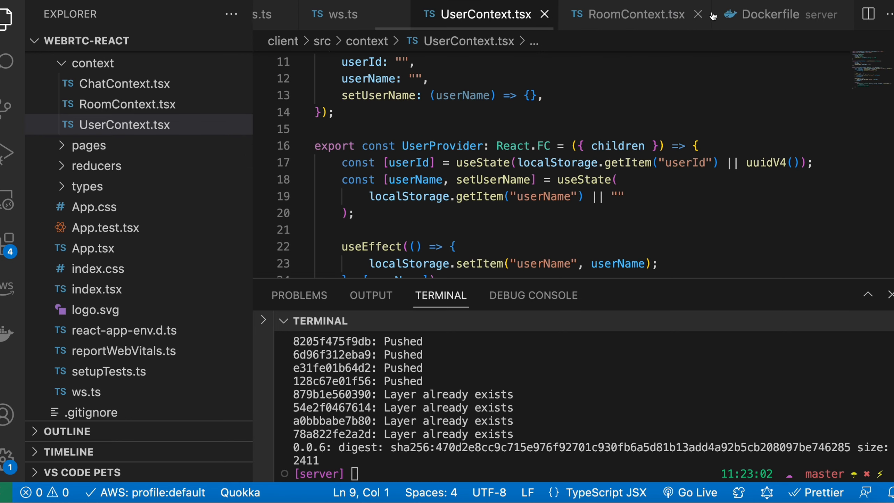
left_click(626, 17)
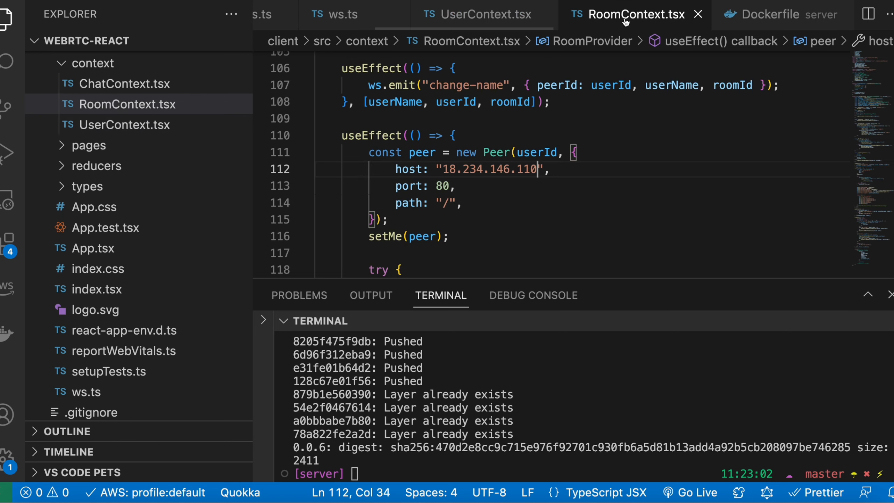
left_click(443, 170, "shift")
key("super+v")
double_click(503, 170)
type("peerjs")
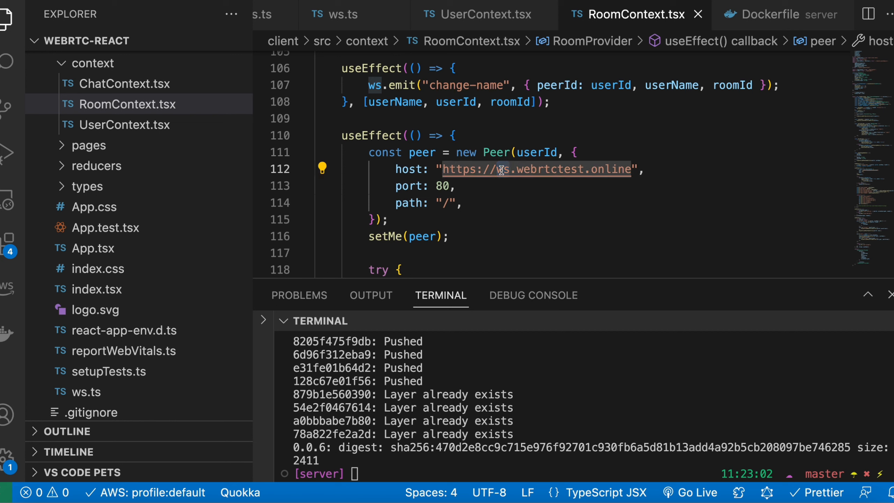
left_click(667, 203)
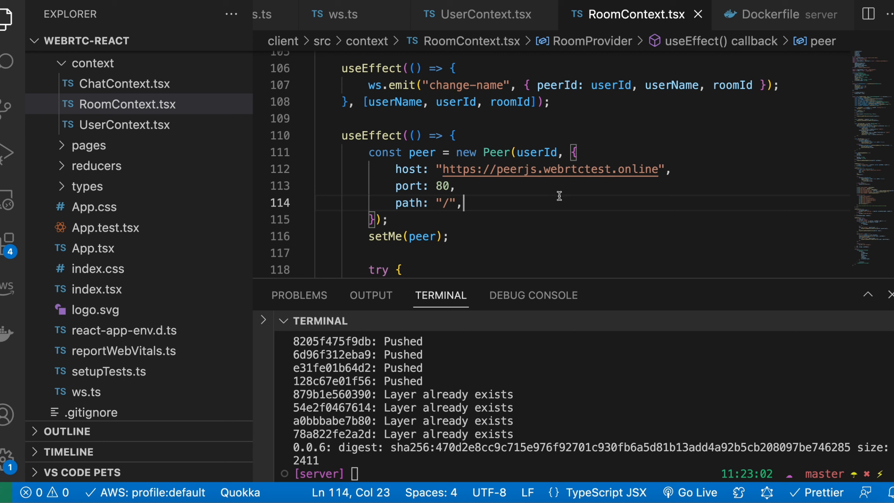
scroll(560, 196, "down", 4)
scroll(463, 230, "up", 5)
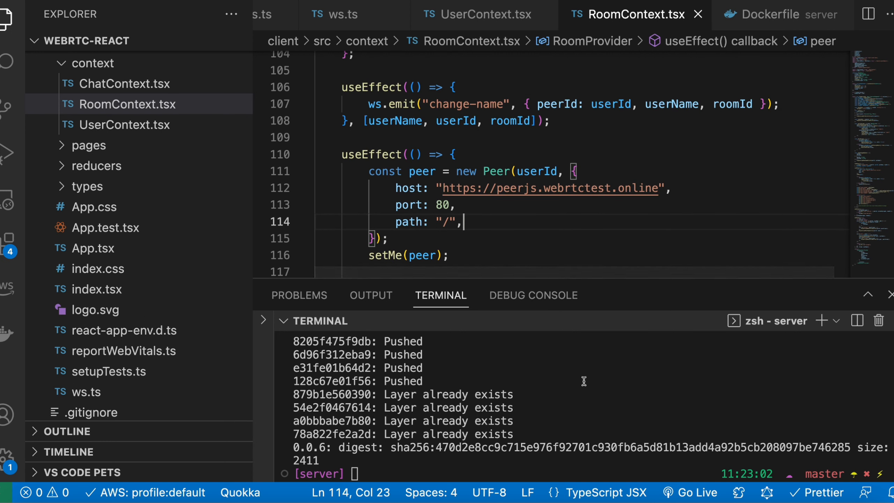
- Change the terminal's directory from server to client and build the client with yarn build
left_click(525, 477)
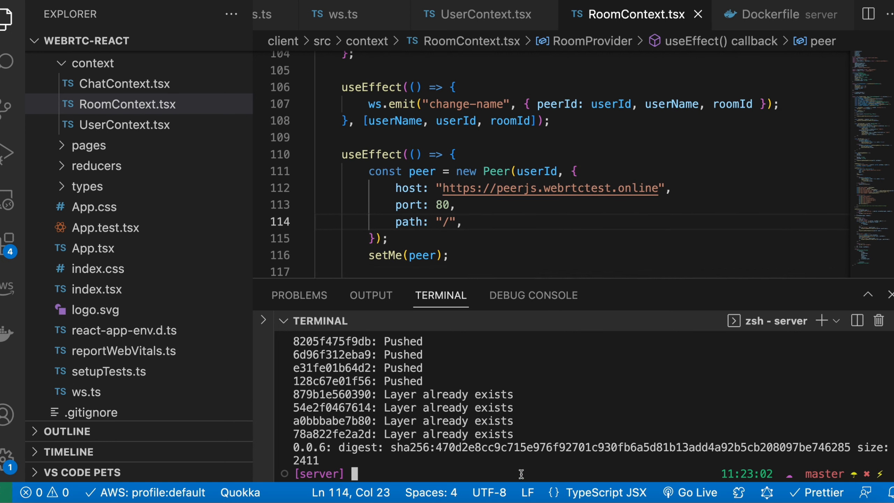
type("cd ..")
key("Return")
type("cd client/")
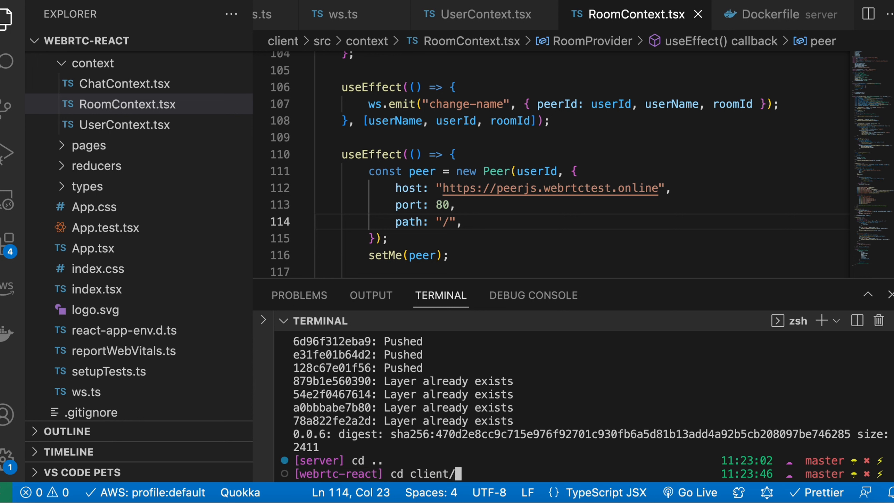
key("Return")
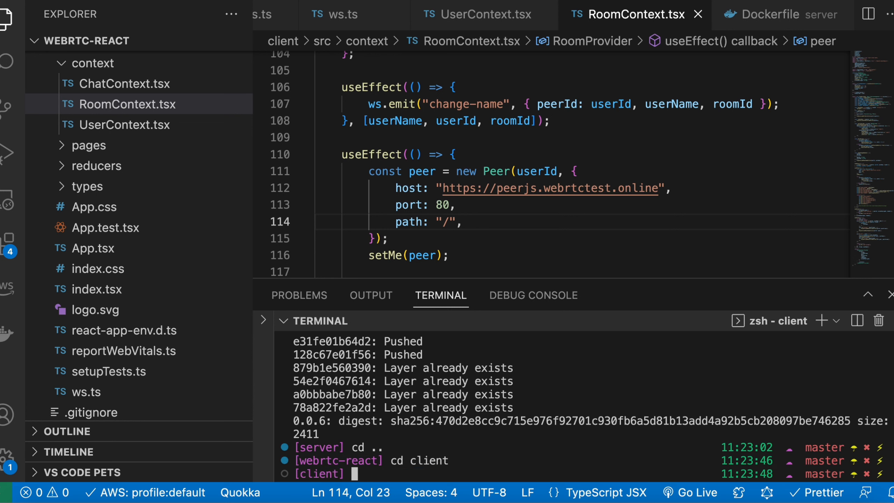
type("yarn build")
key("Return")
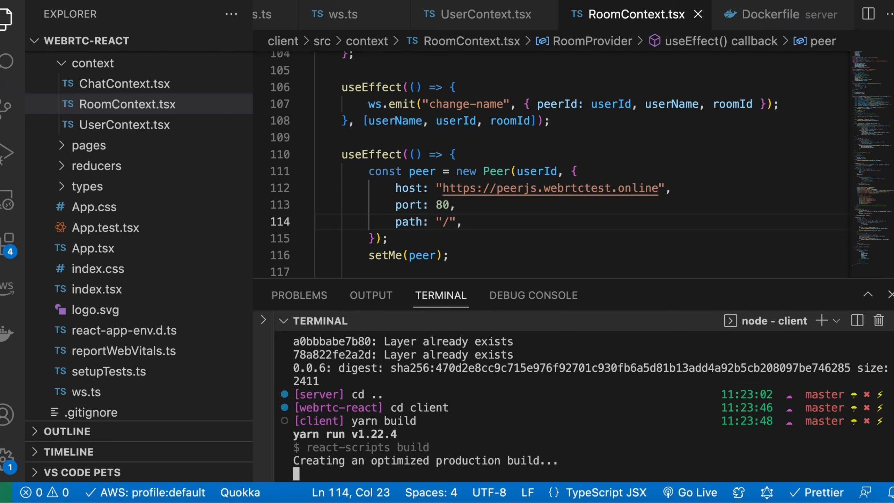
key("super+Tab")
left_click(454, 0)
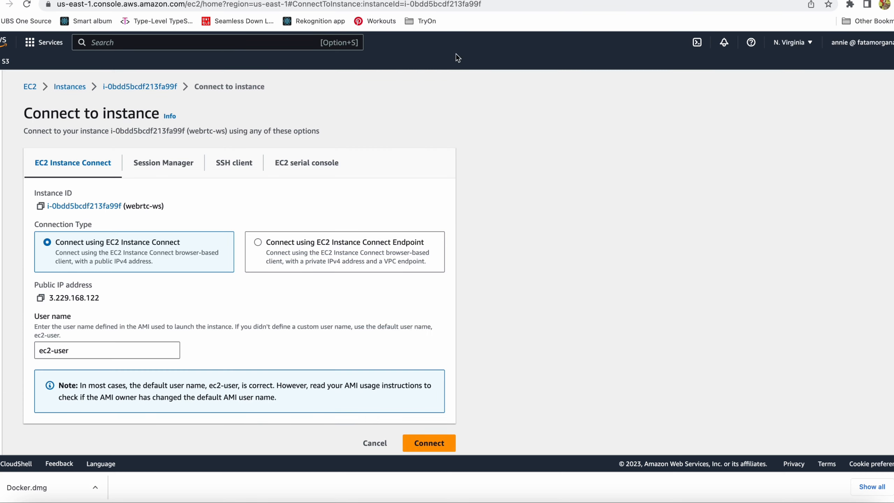
type("s3")
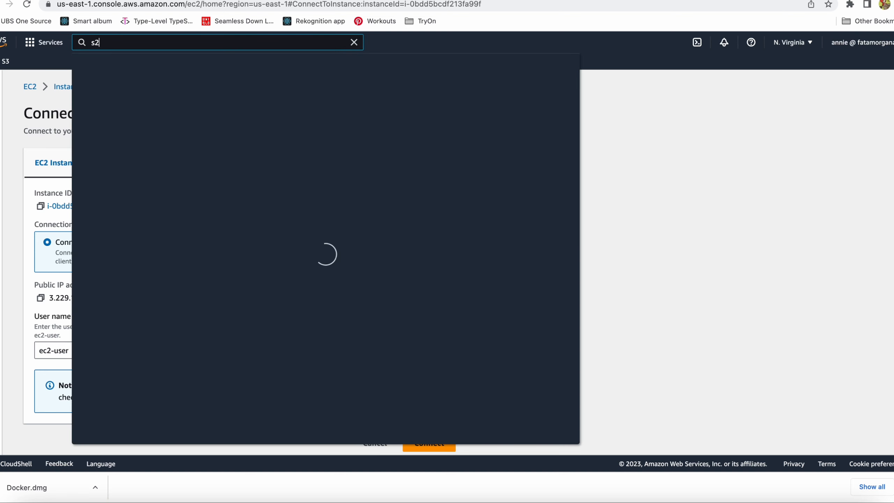
left_click(241, 145)
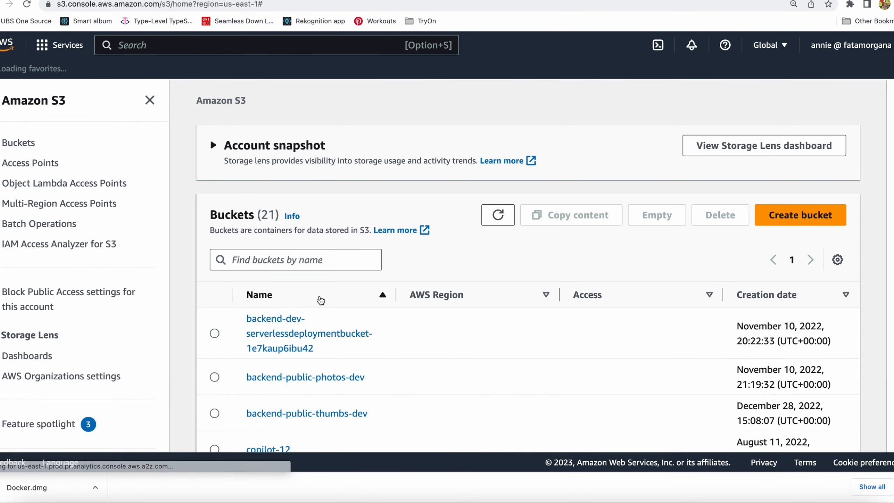
scroll(319, 300, "down", 10)
scroll(316, 425, "up", 3)
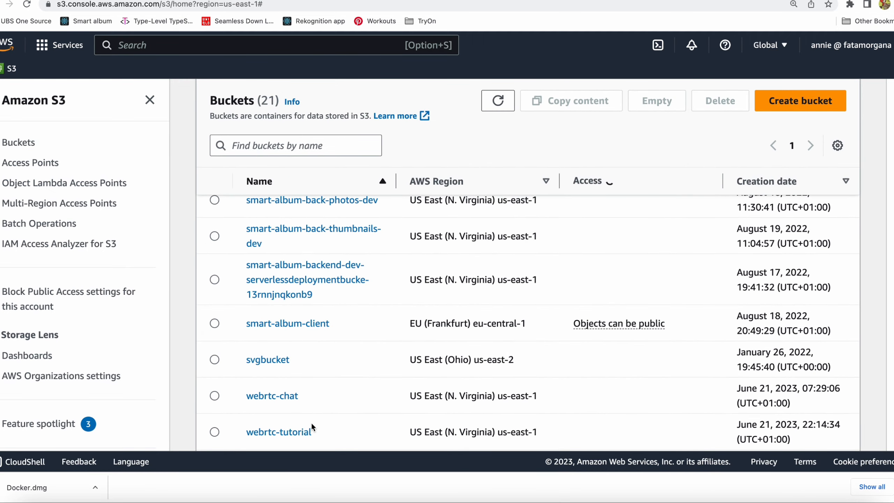
scroll(311, 425, "down", 4)
left_click(331, 421)
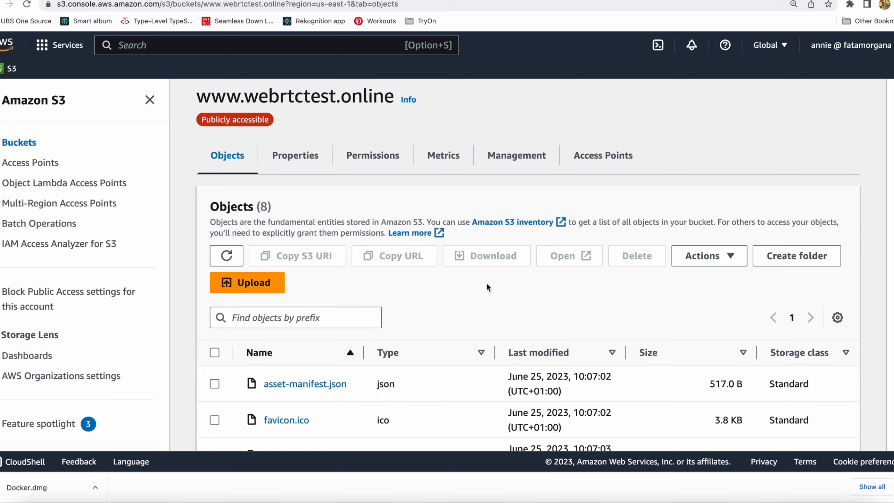
scroll(486, 283, "down", 3)
scroll(487, 283, "up", 1)
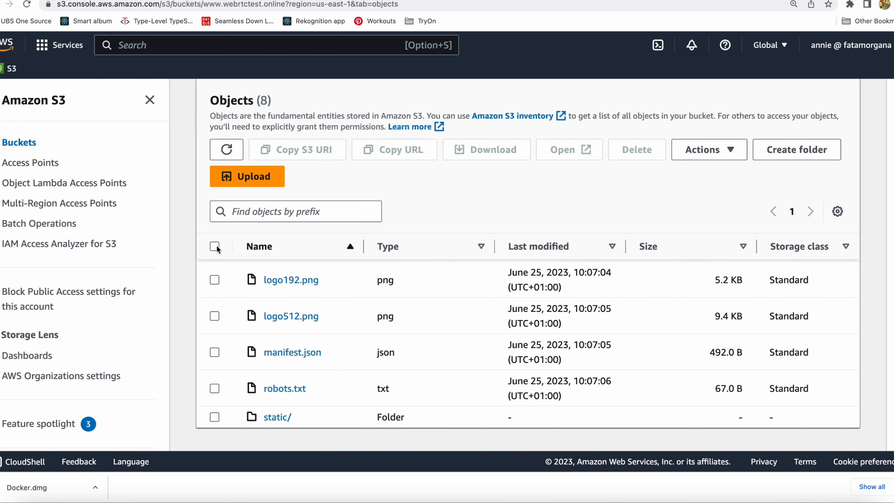
left_click(214, 246)
left_click(649, 158)
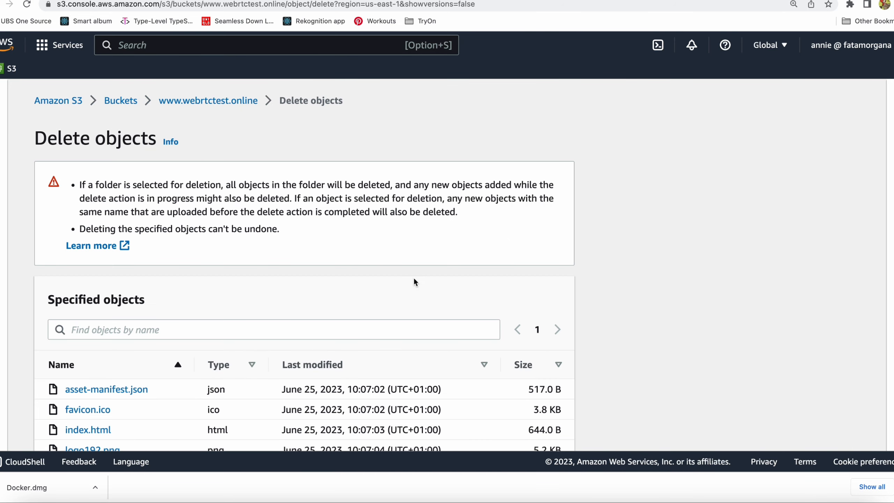
scroll(388, 310, "down", 5)
scroll(370, 331, "down", 2)
left_click(305, 377)
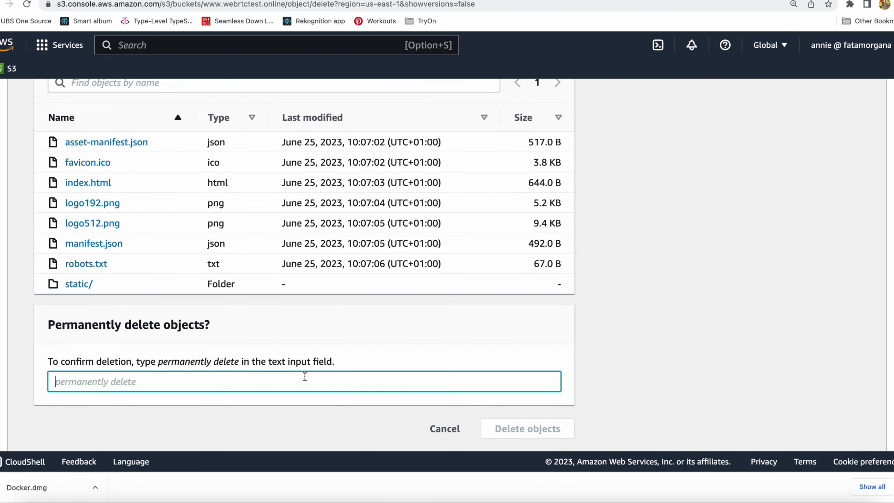
type("perma")
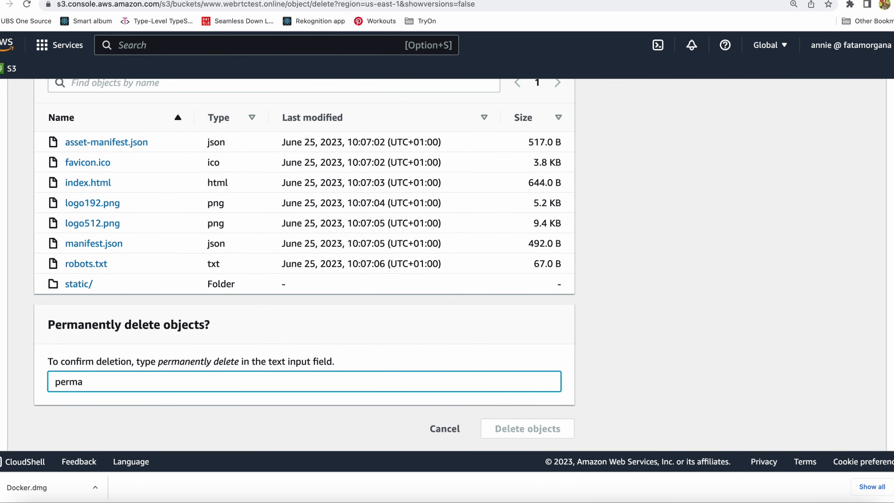
type("nently delete")
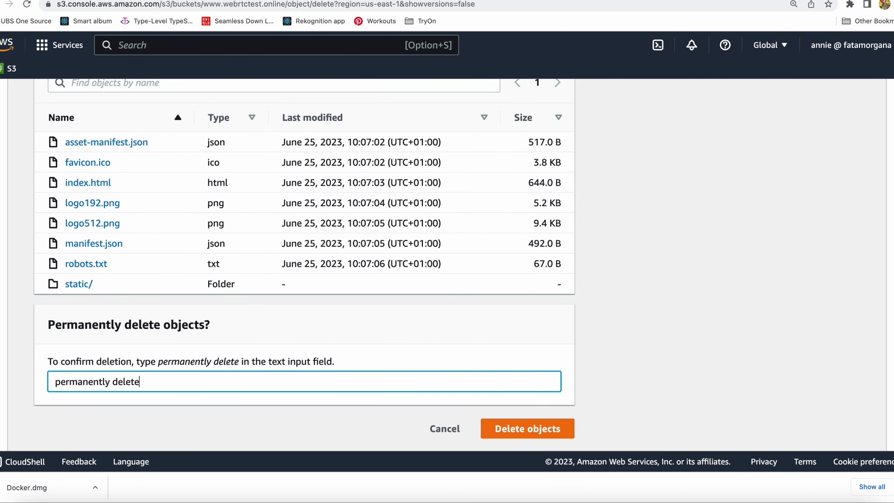
left_click(558, 429)
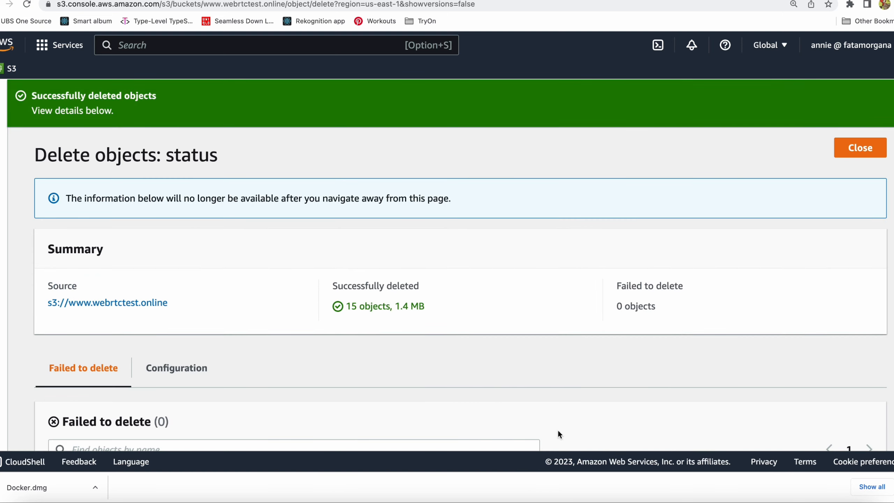
scroll(558, 429, "down", 3)
scroll(559, 431, "up", 3)
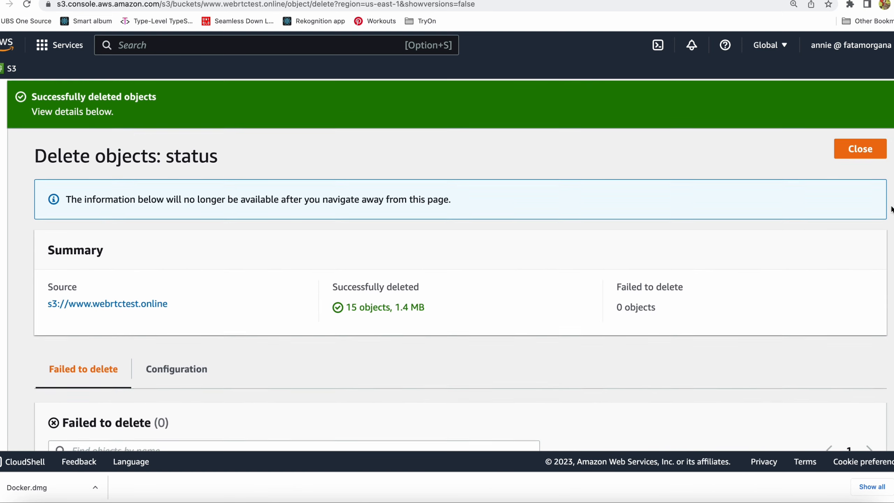
left_click(863, 150)
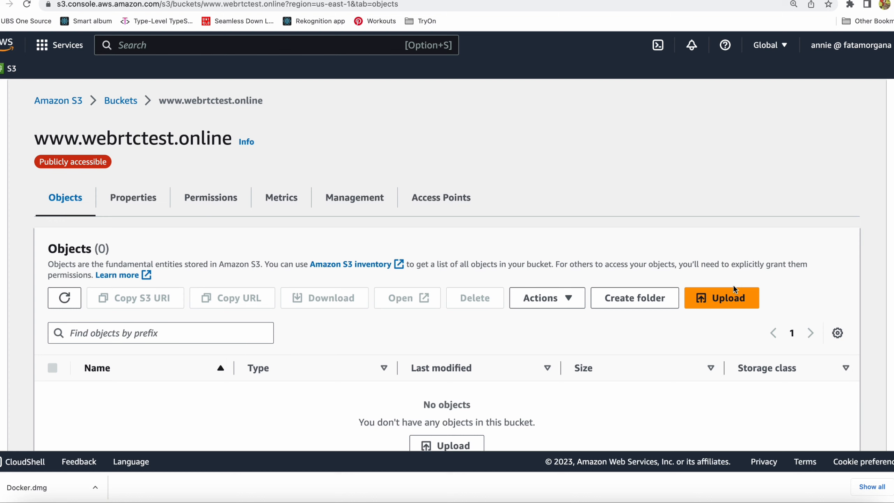
left_click(730, 298)
left_click(36, 502)
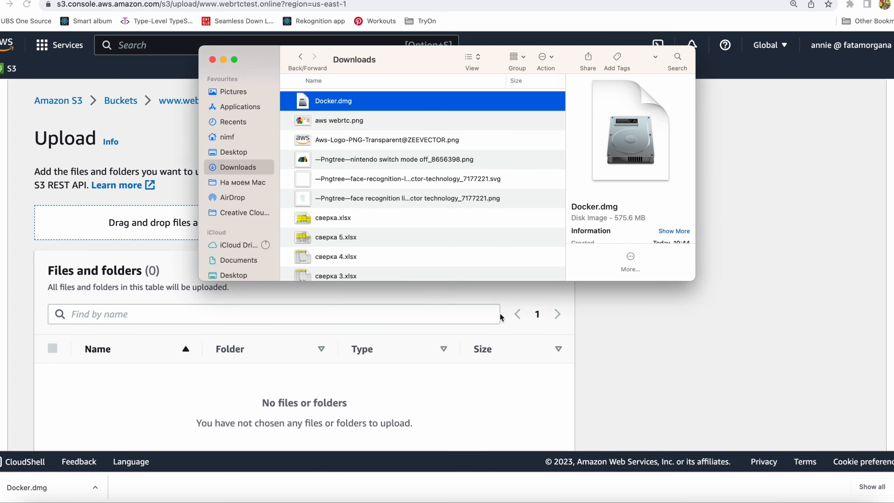
left_click(583, 399)
- Switch to VS Code, reveal the client's build folder in Finder and open it
left_click(420, 502)
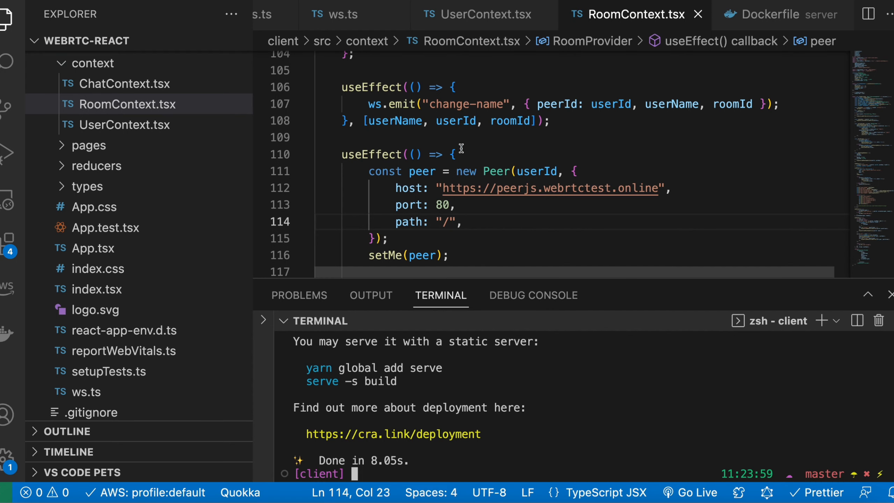
scroll(153, 130, "up", 5)
right_click(113, 87)
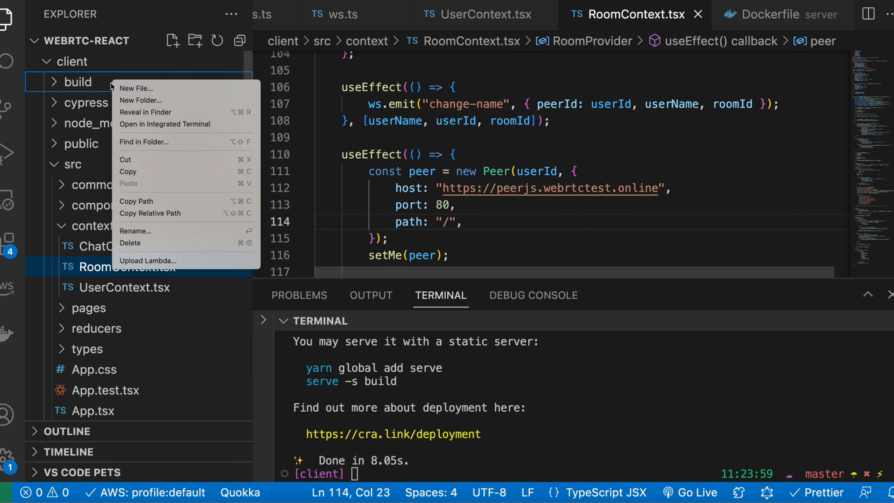
left_click(154, 114)
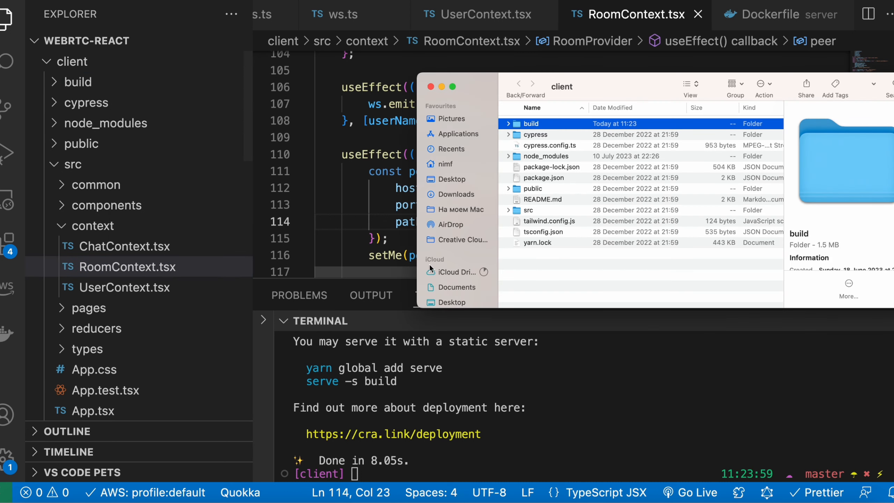
left_click(594, 276)
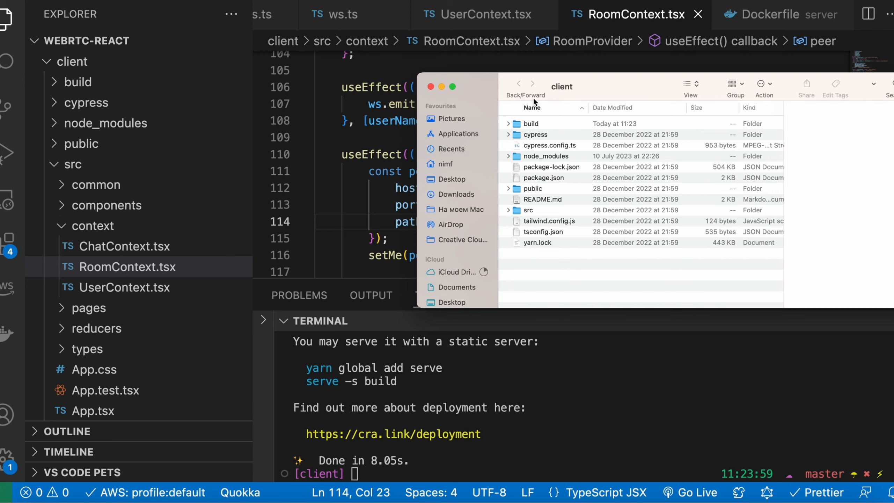
double_click(531, 124)
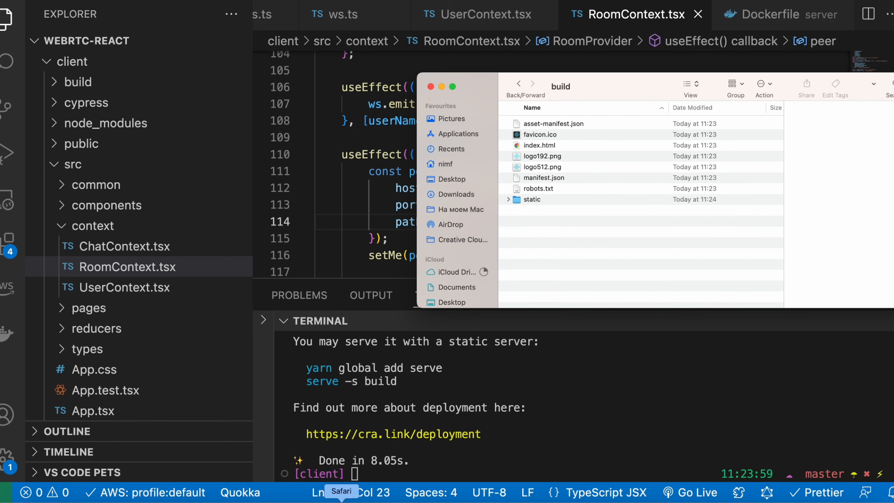
- Return to the S3 upload page in the browser, close the Downloads window and add all files and folders from the build folder
left_click(379, 498)
left_click(34, 502)
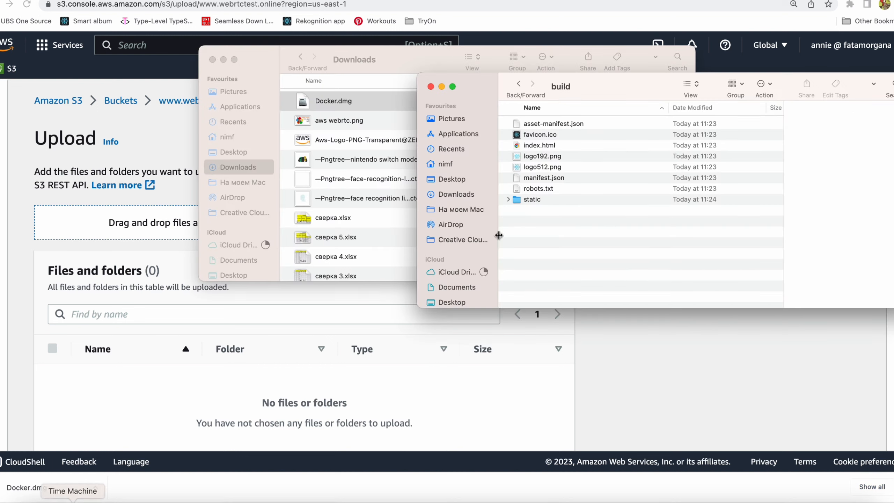
left_click(214, 60)
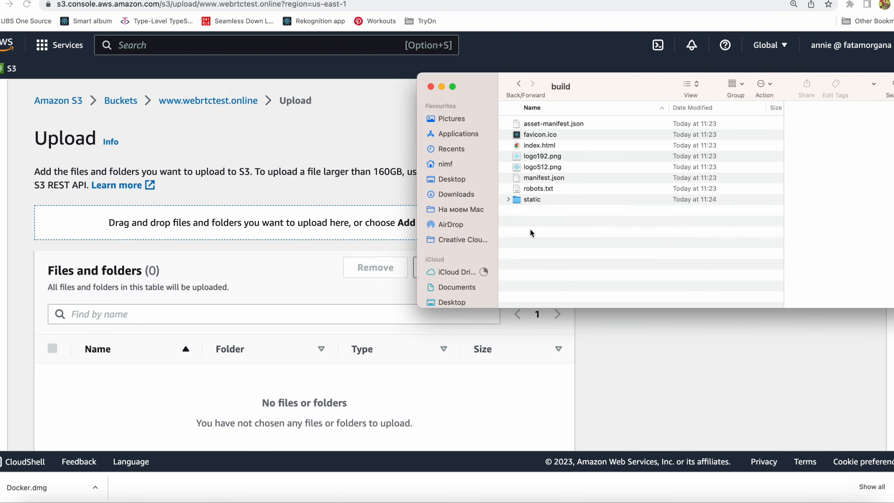
left_click_drag(532, 233, 528, 119)
left_click_drag(542, 156, 291, 367)
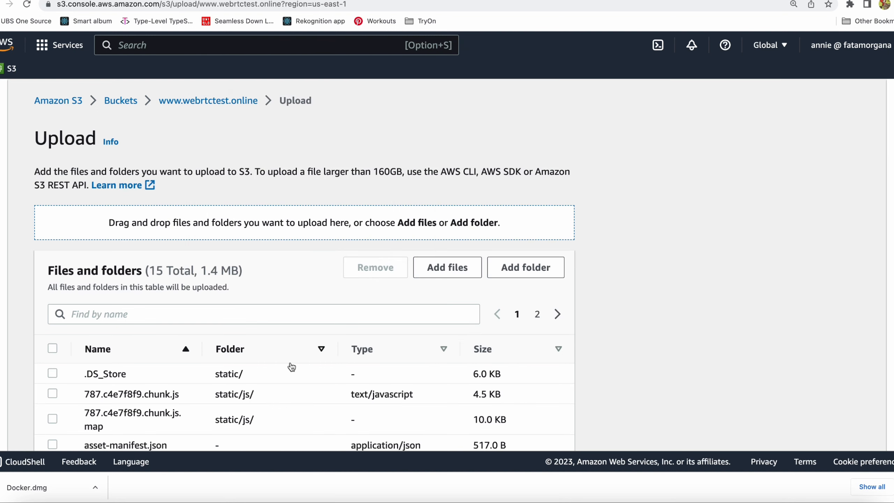
scroll(292, 367, "down", 5)
scroll(290, 363, "up", 5)
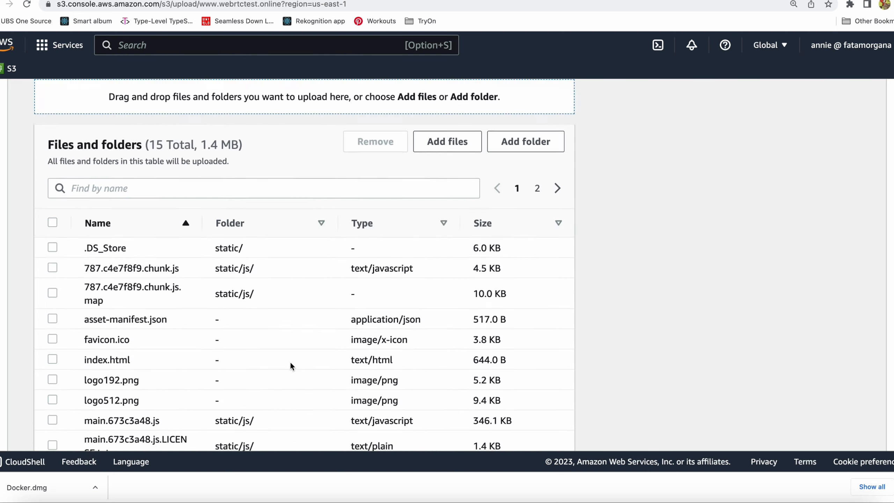
scroll(290, 363, "down", 6)
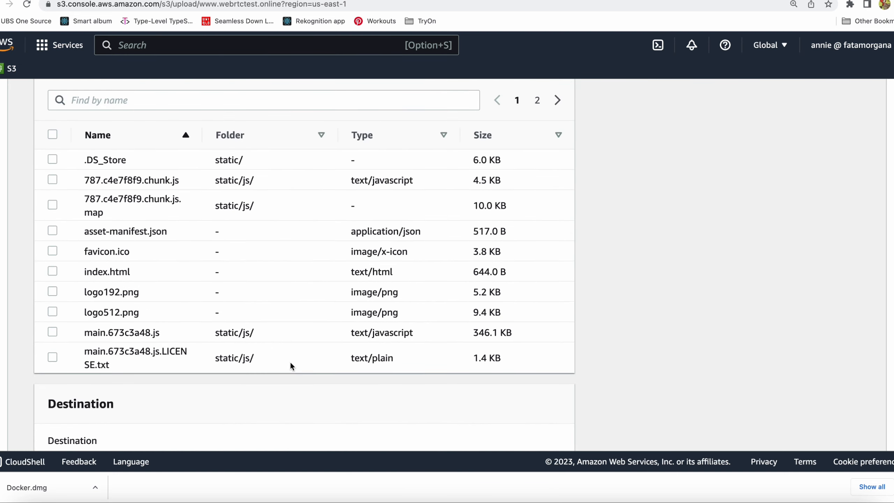
scroll(290, 361, "up", 6)
scroll(577, 324, "down", 11)
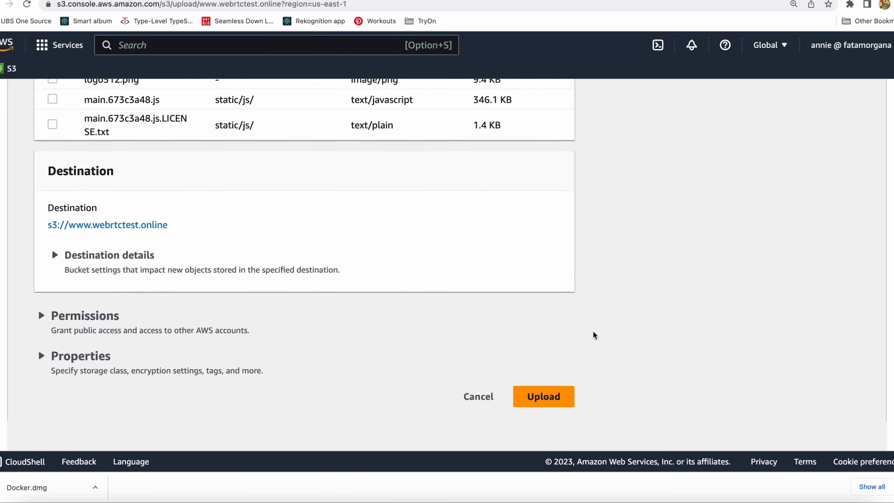
left_click(562, 440)
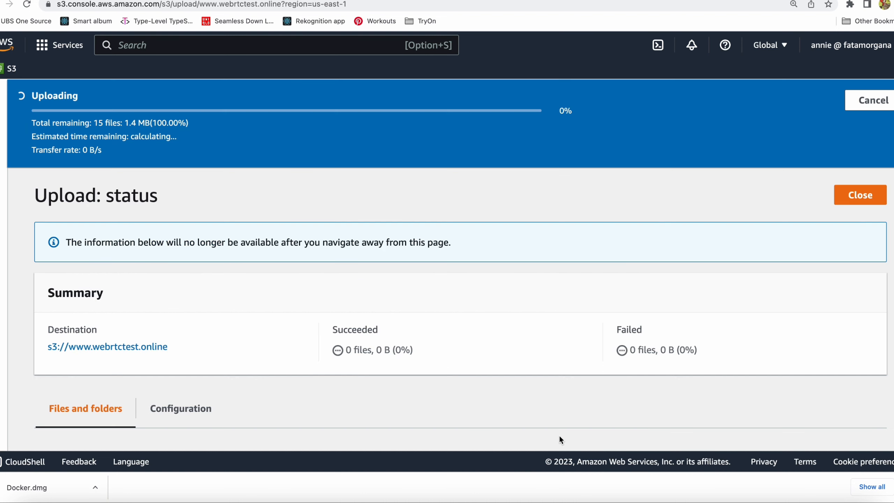
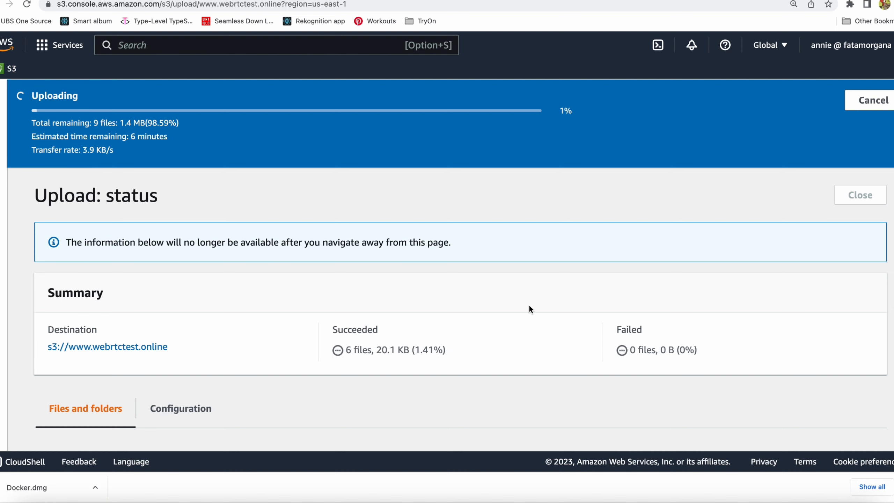
scroll(530, 307, "down", 10)
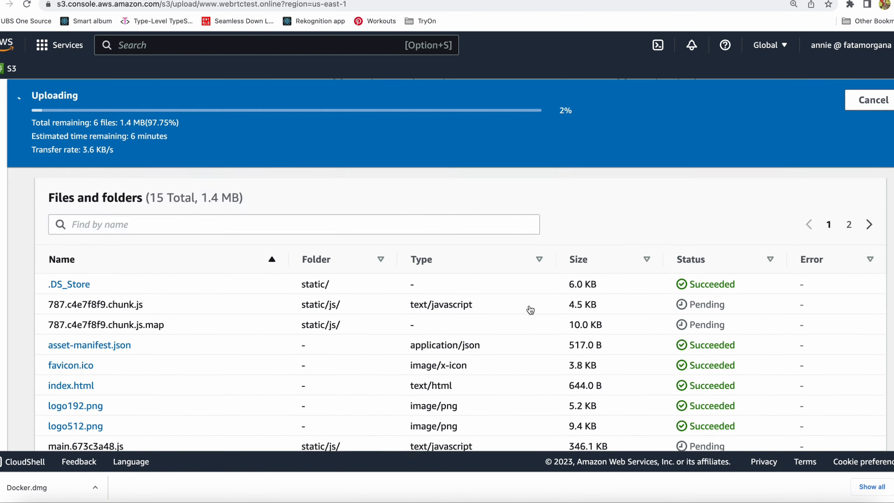
scroll(530, 306, "up", 7)
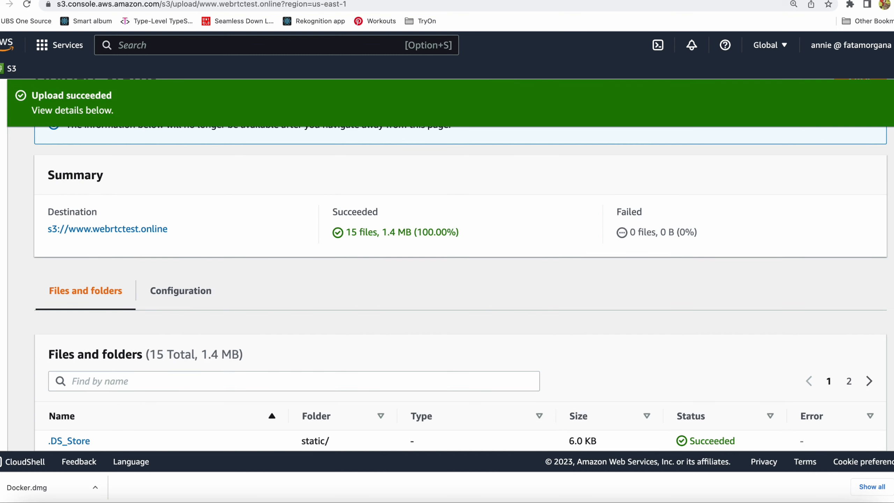
- Open webrtctest.online in a new browser tab and allow it to use the camera and microphone
key("super+t")
type("lo")
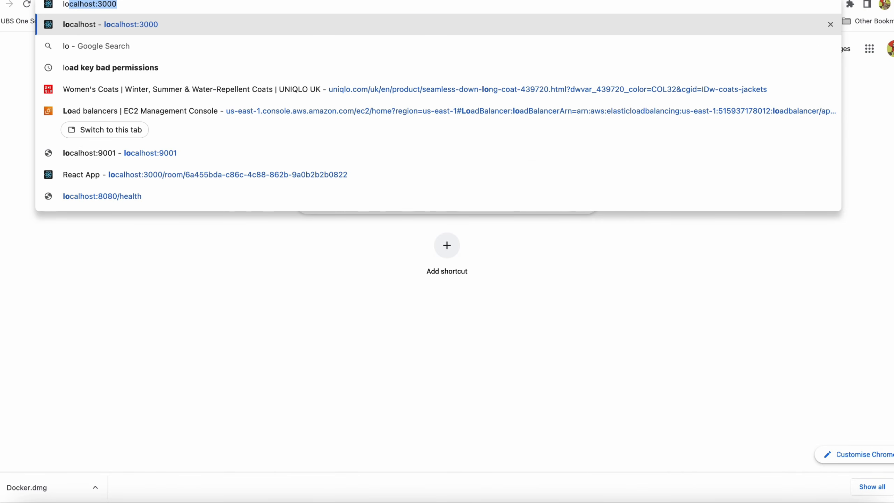
key("BackSpace")
key("BackSpace")
key("BackSpace")
type("webrt")
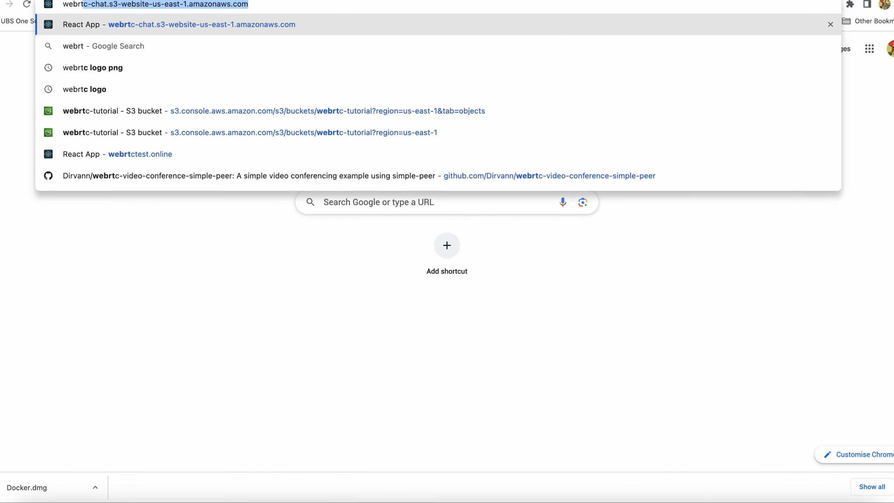
type("c")
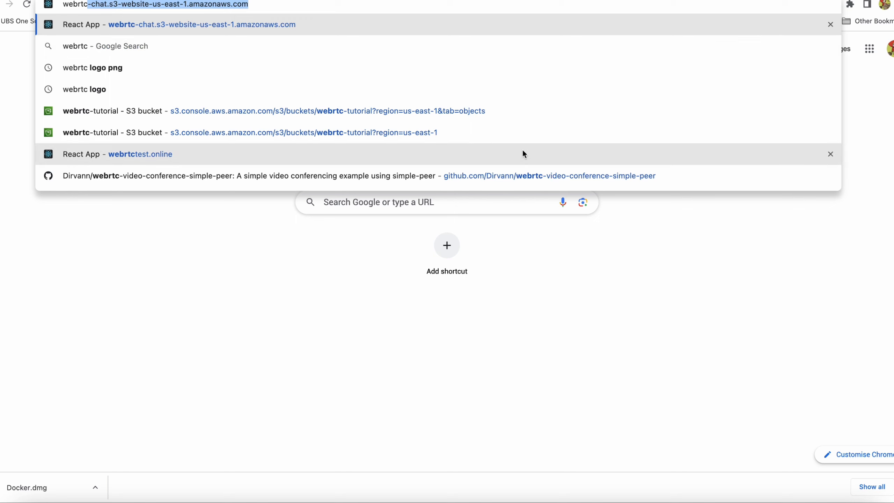
left_click(523, 154)
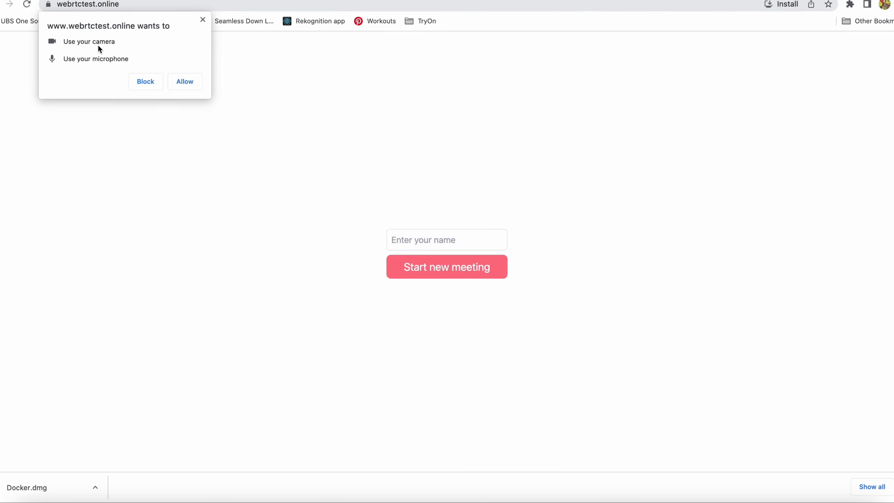
left_click(186, 81)
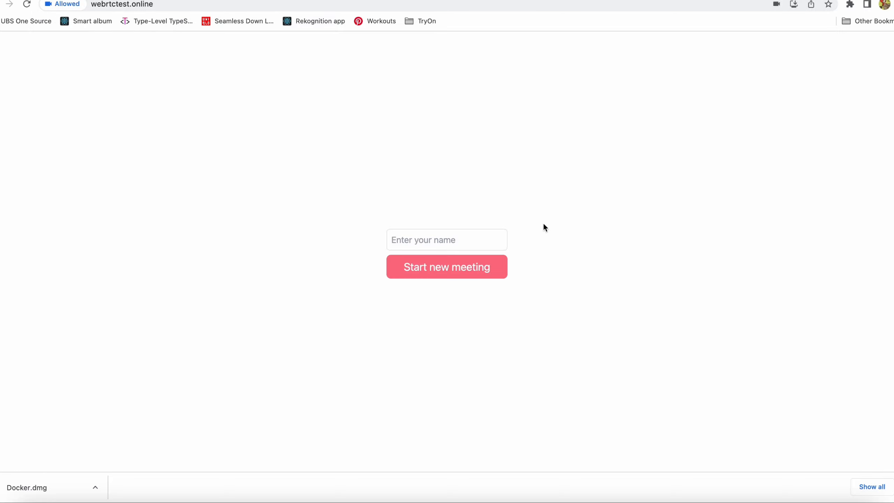
- Inspect the webrtctest.online page and examine the console errors, including the WebSocket connection to the peerjs subdomain
right_click(651, 166)
left_click(694, 341)
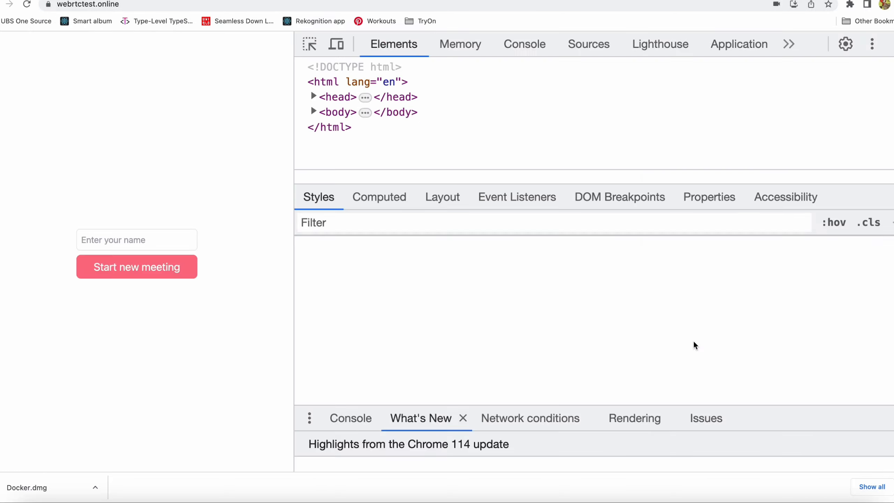
left_click(549, 66)
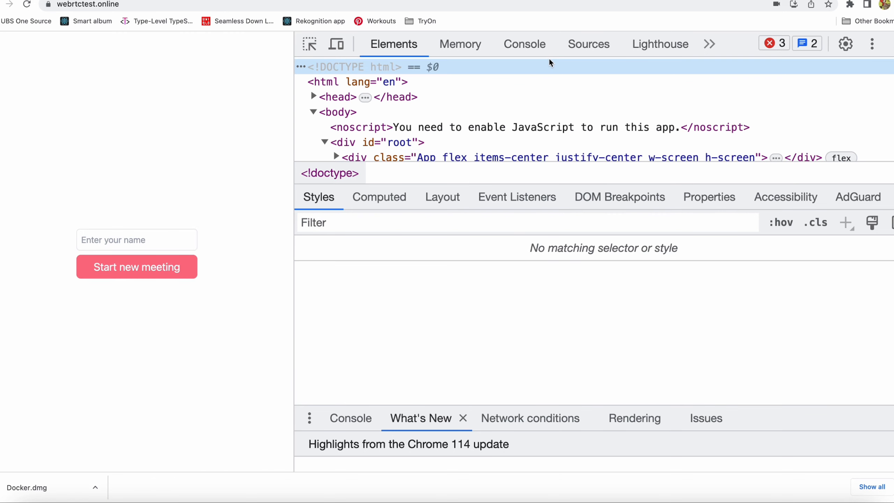
left_click(535, 45)
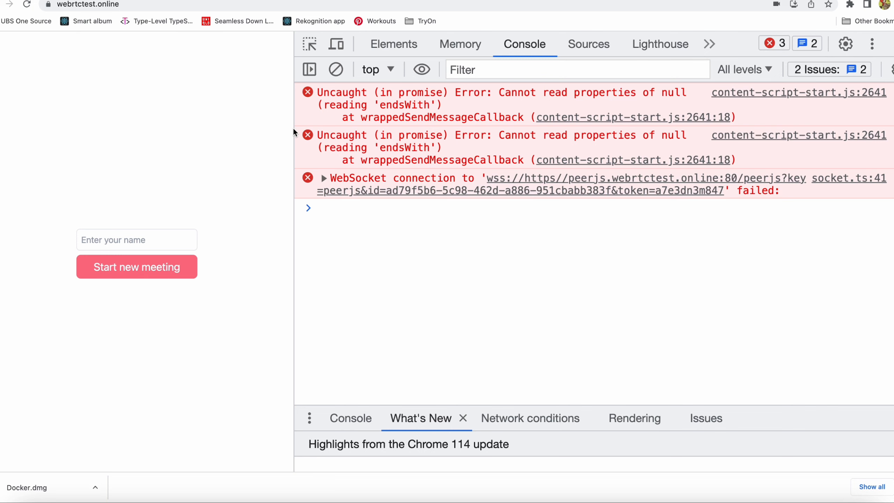
left_click_drag(296, 120, 482, 147)
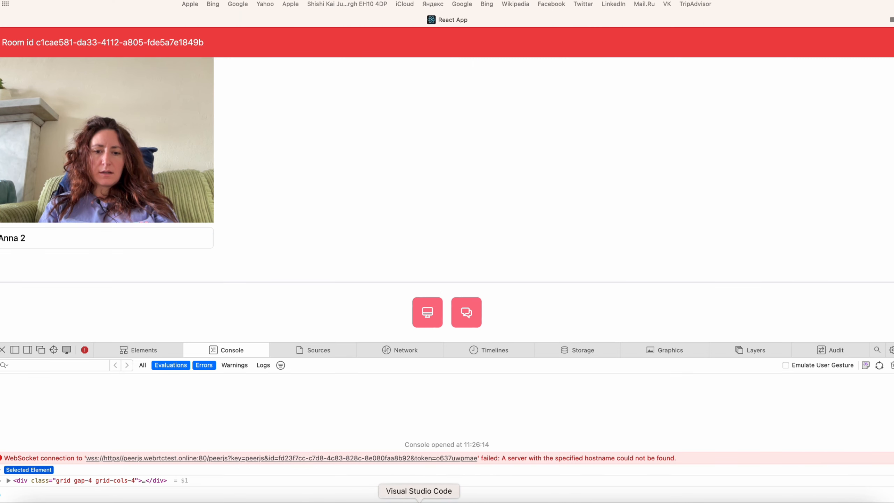
left_click(419, 500)
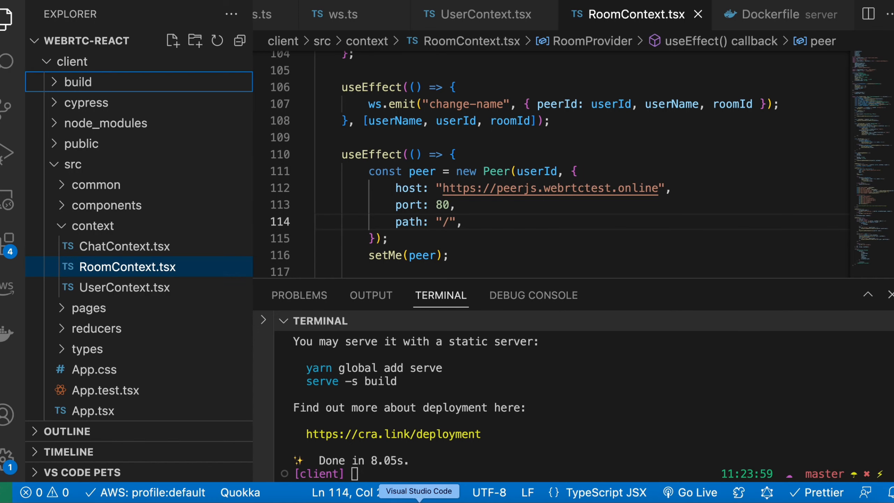
left_click(498, 204)
key("super+z")
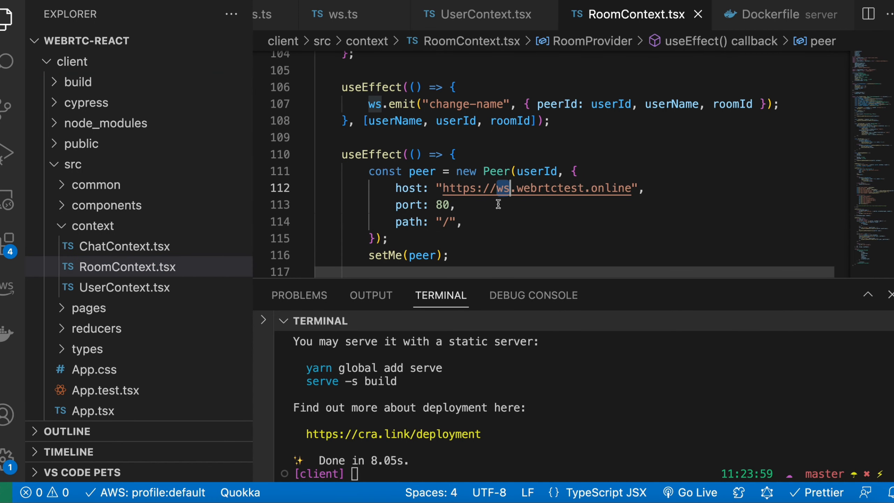
key("super+z")
key("super+shift+z")
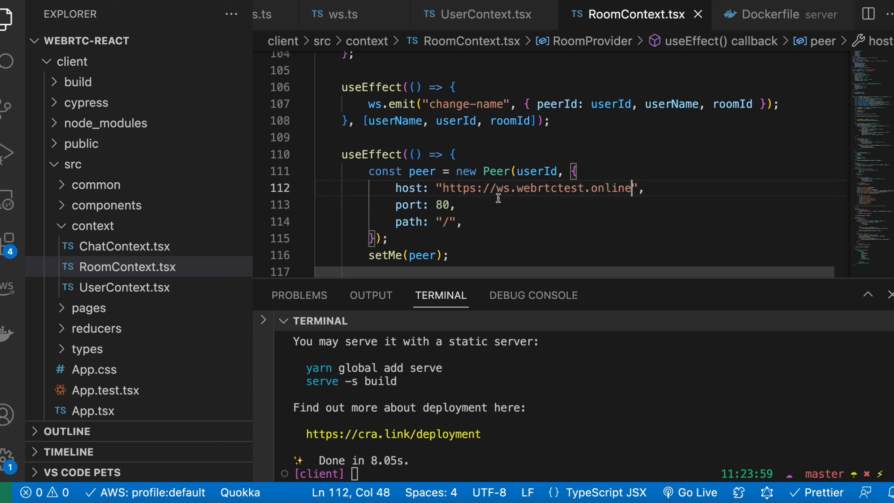
left_click_drag(496, 188, 444, 190)
key("BackSpace")
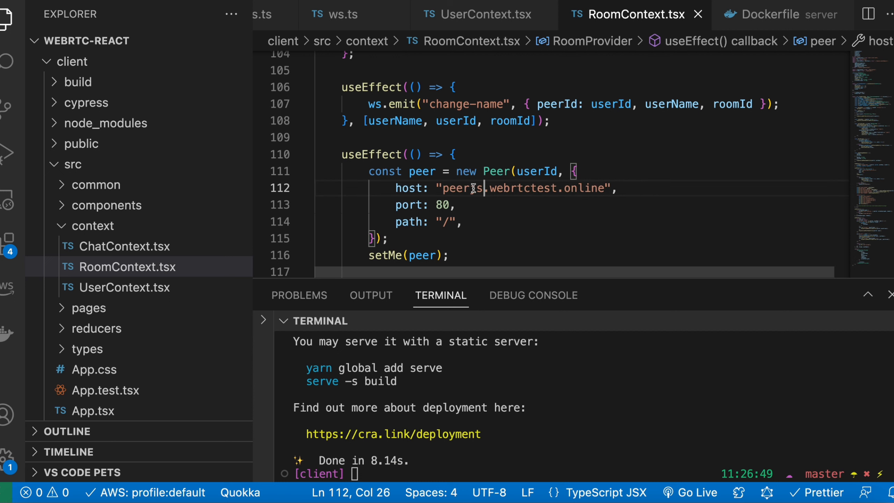
key("super+z")
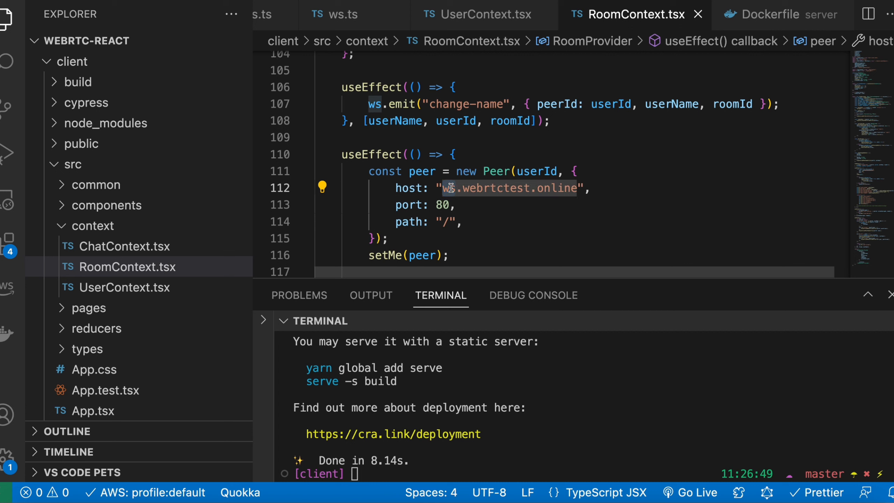
type("peer")
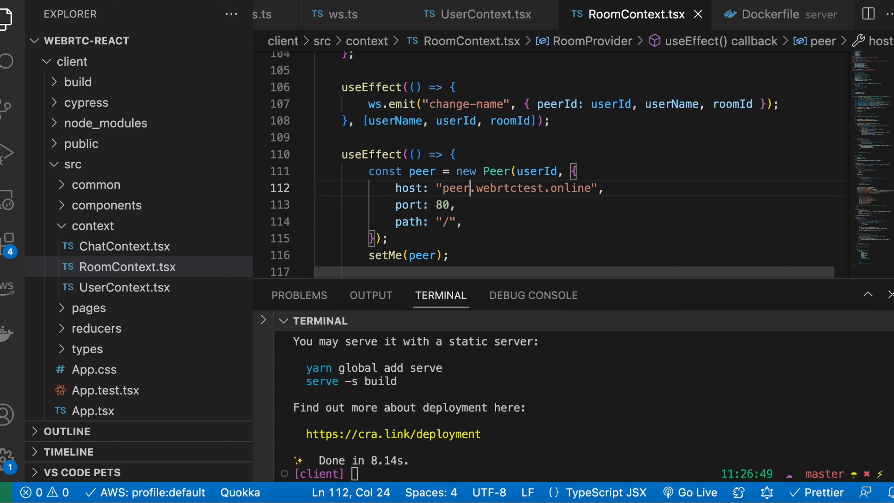
type("js")
left_click(604, 137)
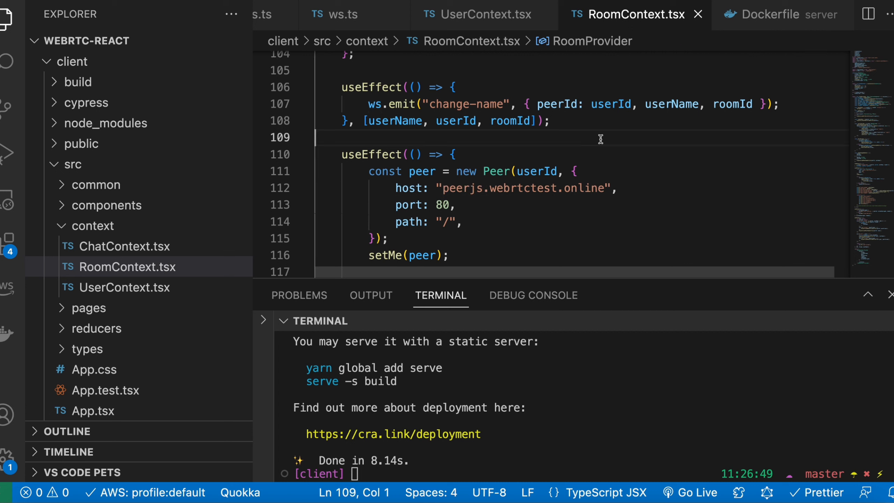
- Switch to the browser and review the Stack Overflow answer about allowing secure TCP connections so that wss passes through
key("super+Tab")
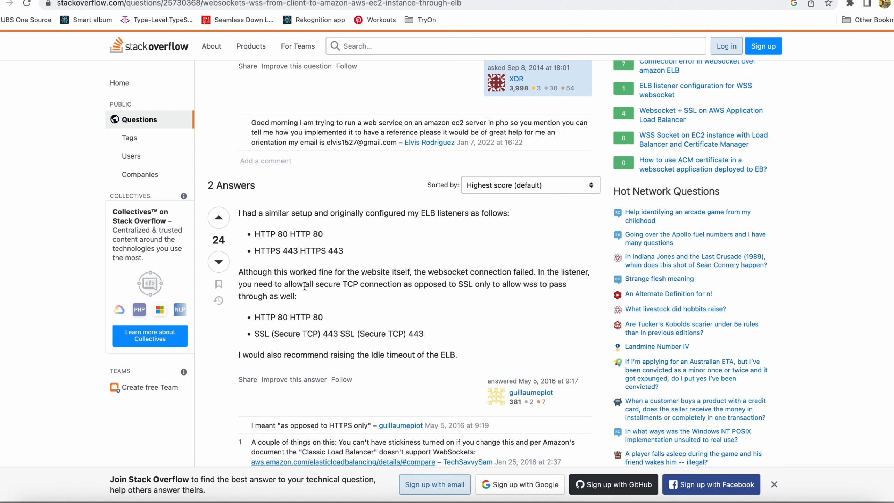
left_click_drag(305, 285, 374, 294)
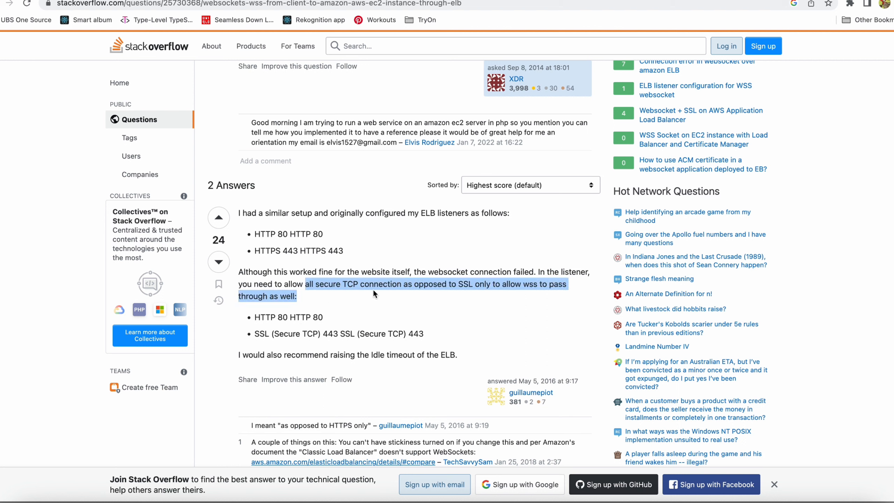
double_click(365, 286)
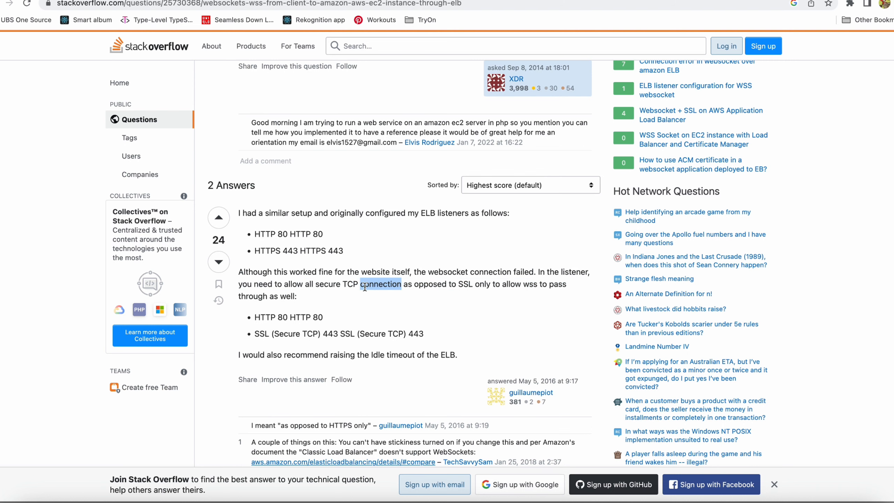
left_click(364, 286)
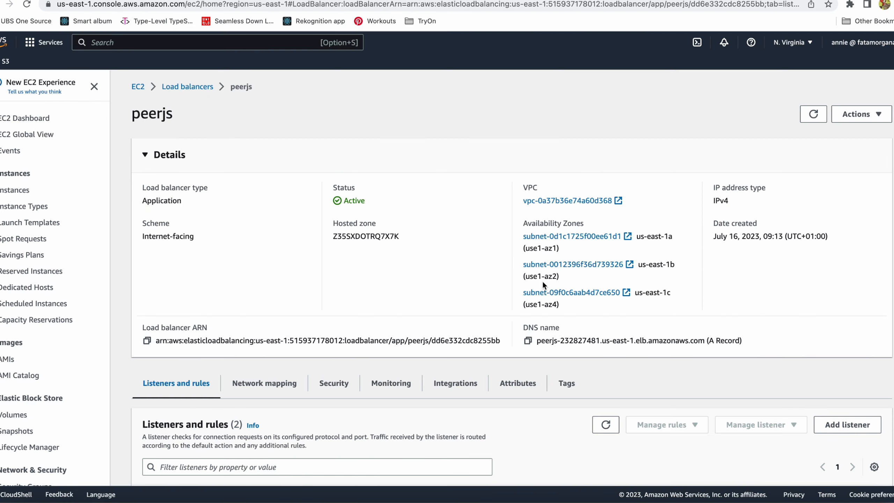
- Open the launch-wizard-3 security group attached to the peerjs load balancer and start editing its inbound rules
scroll(542, 280, "down", 2)
left_click(329, 325)
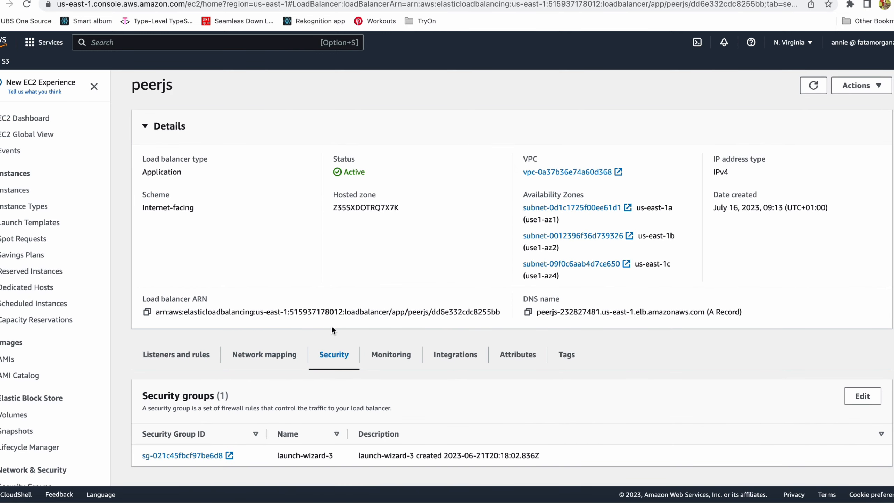
left_click(201, 456)
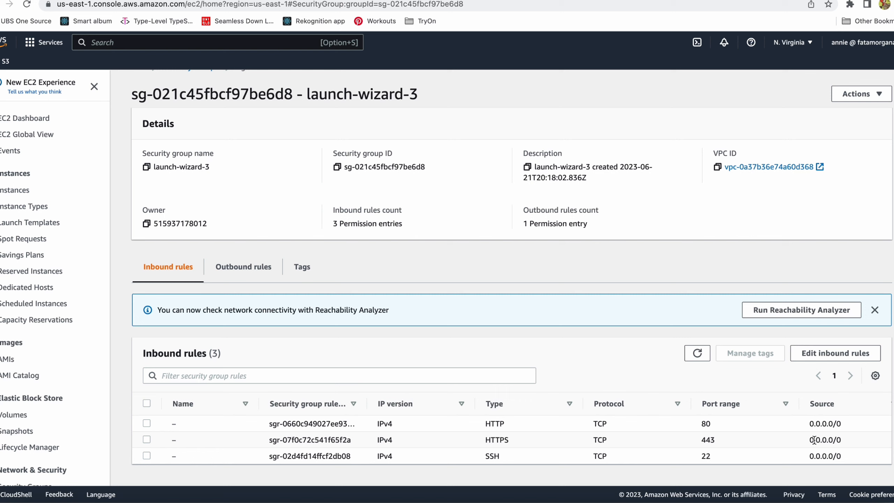
left_click(826, 355)
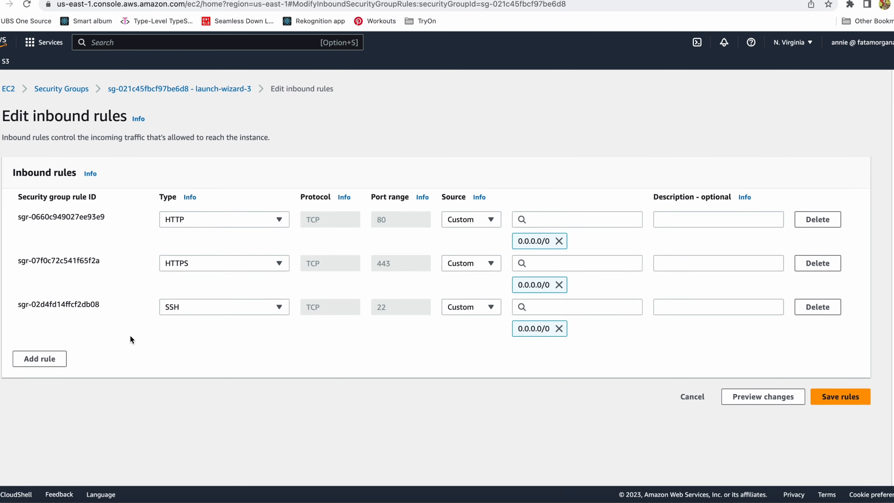
- Add an inbound rule of type All TCP to the launch-wizard-3 security group
left_click(193, 310)
left_click(193, 310)
left_click(32, 359)
left_click(205, 351)
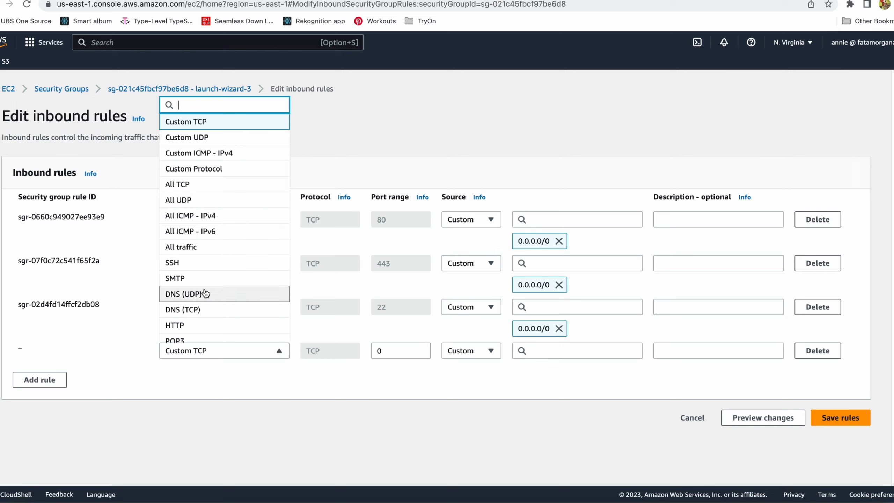
left_click(207, 184)
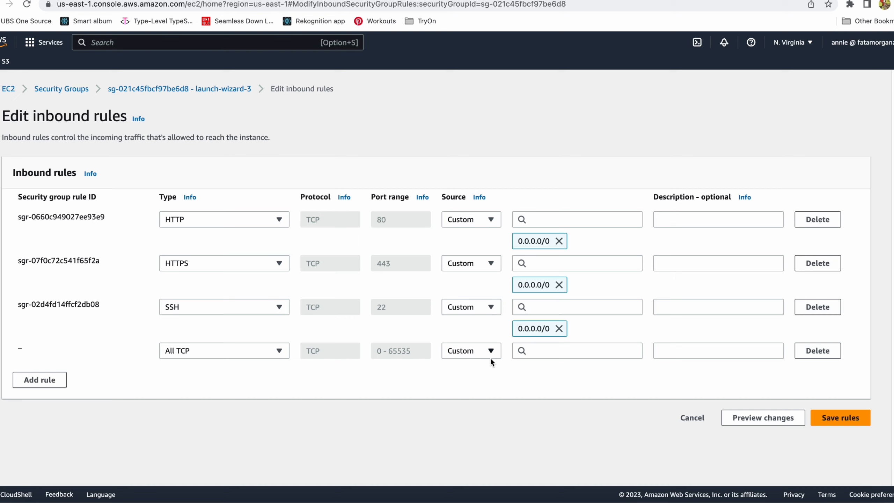
- Set the new All TCP rule's source to 0.0.0.0/0, save the launch-wizard-3 rules and check the updated list
left_click(833, 423)
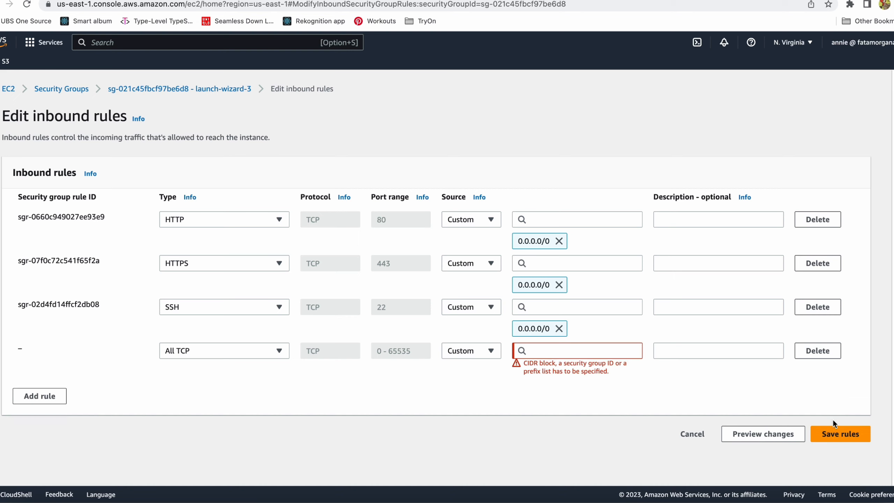
left_click(613, 349)
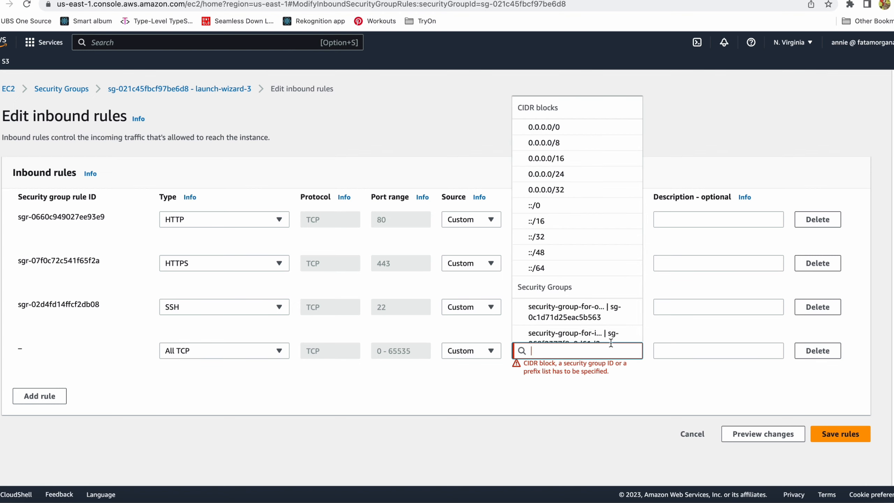
left_click(555, 123)
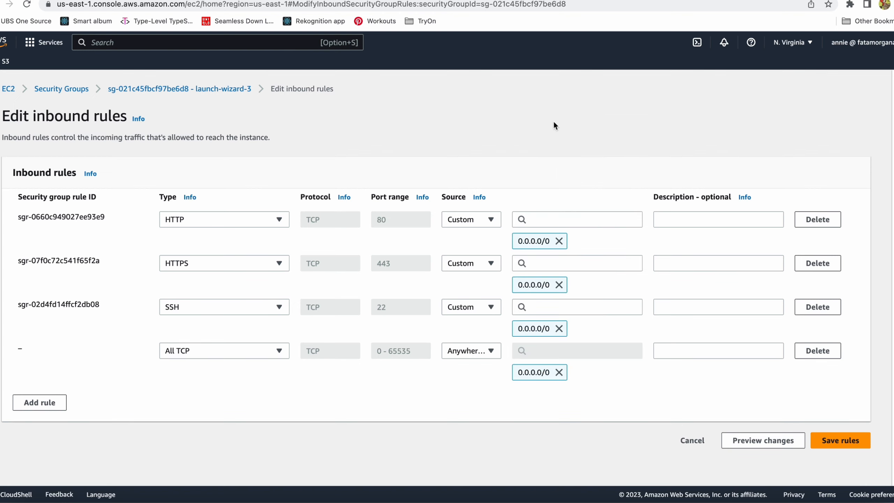
left_click(843, 435)
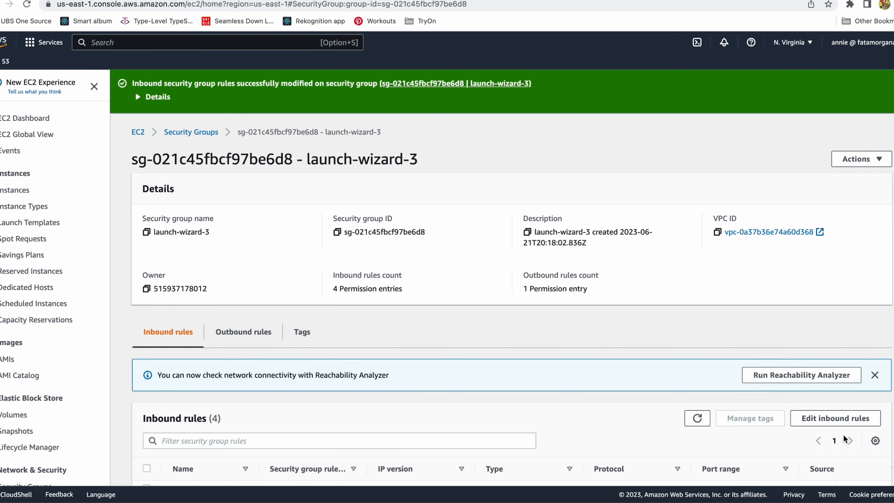
scroll(845, 438, "down", 3)
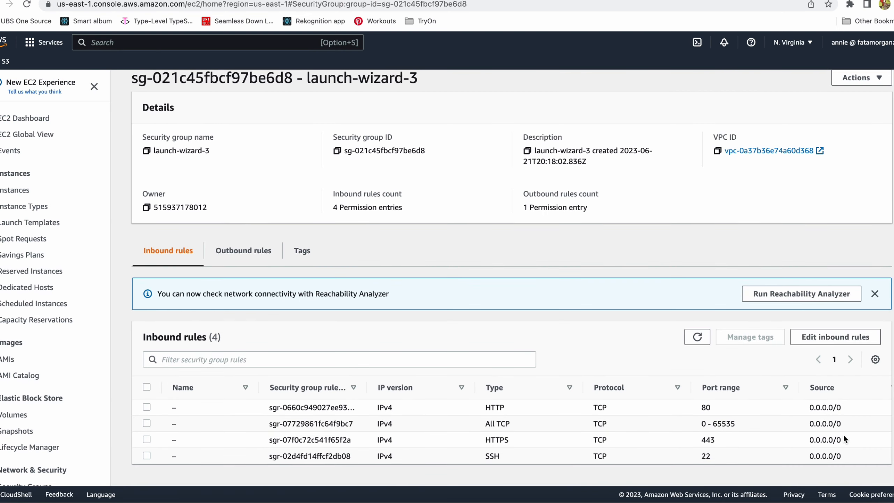
scroll(664, 305, "up", 3)
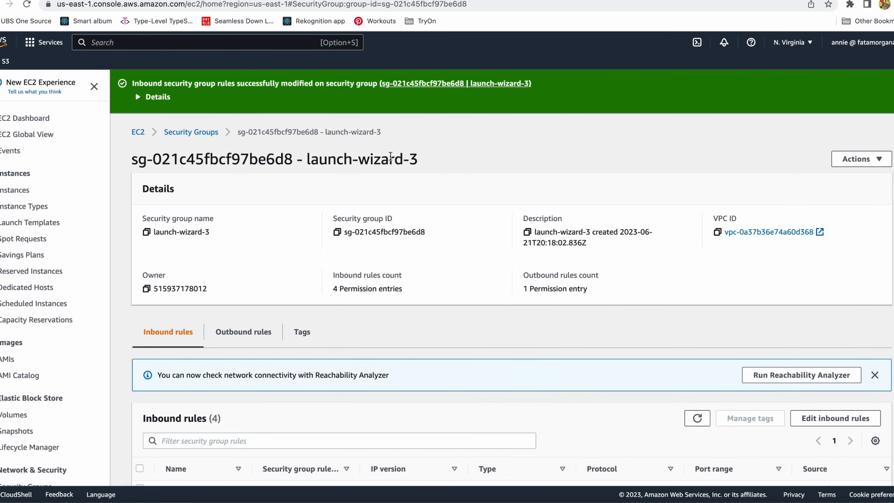
- Open the launch-wizard-4 security group for editing and add an inbound rule of type All TCP
left_click(215, 135)
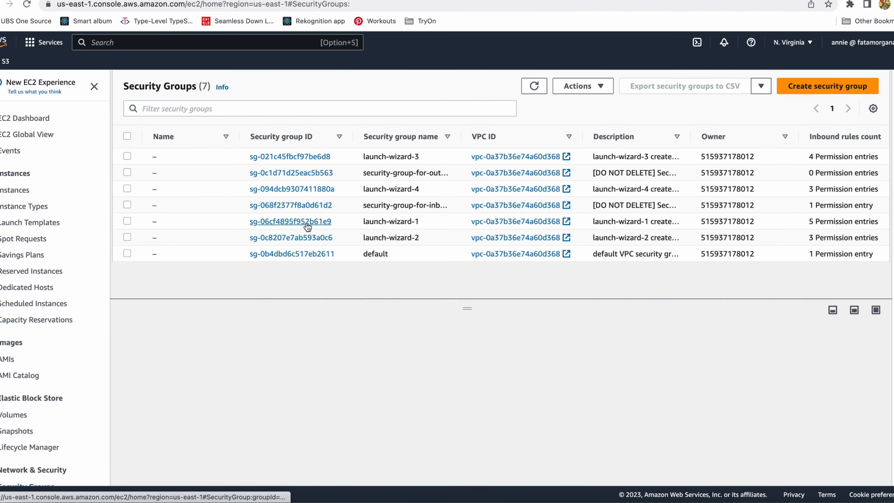
left_click(319, 189)
scroll(313, 190, "down", 1)
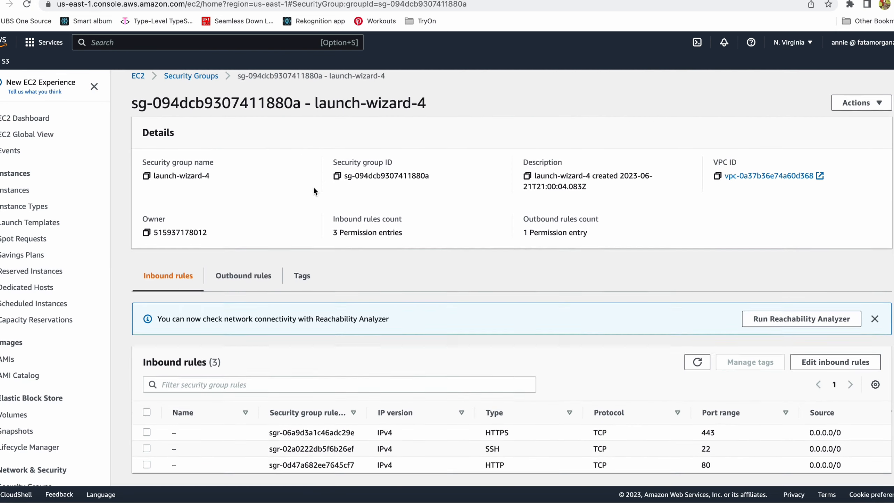
left_click(845, 354)
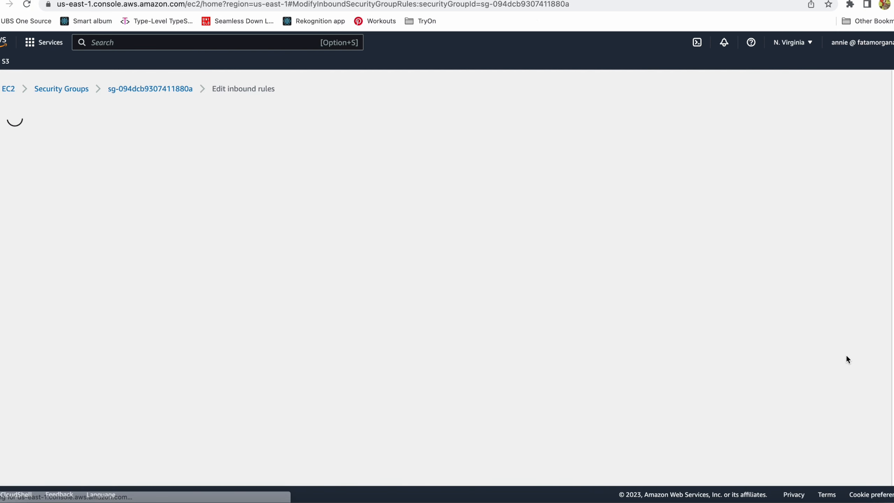
left_click(64, 355)
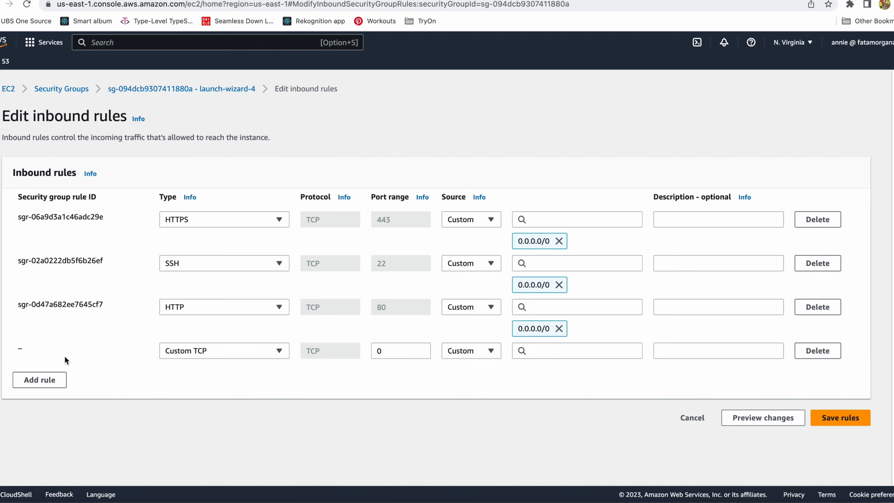
left_click(261, 351)
left_click(220, 185)
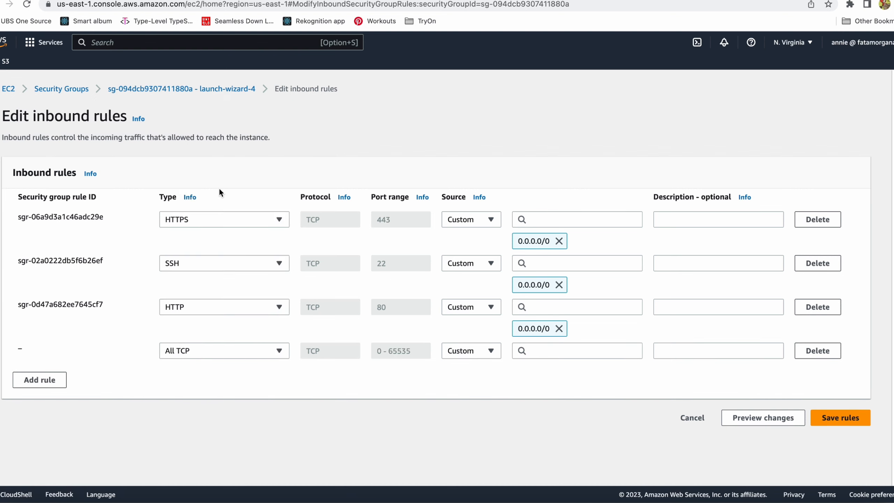
- Recheck the Stack Overflow passage on secure TCP versus SSL, then return to the launch-wizard-4 inbound rules
left_click(762, 1)
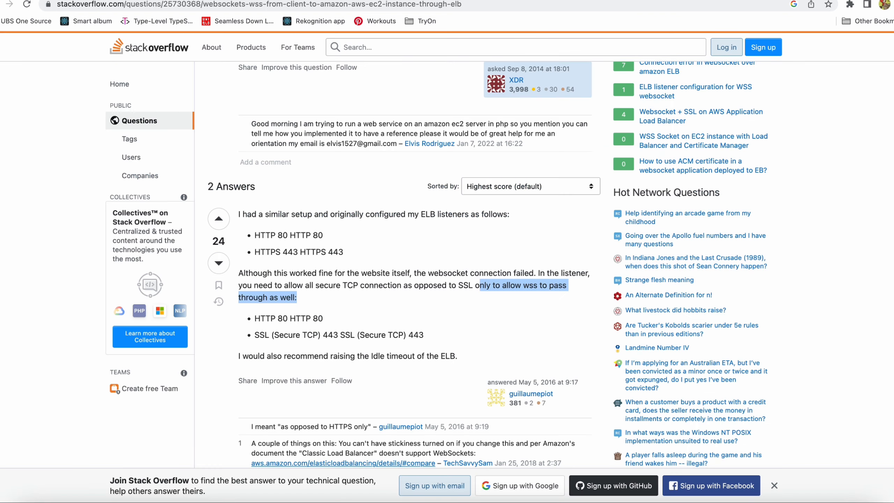
left_click(507, 295)
left_click_drag(324, 285, 451, 287)
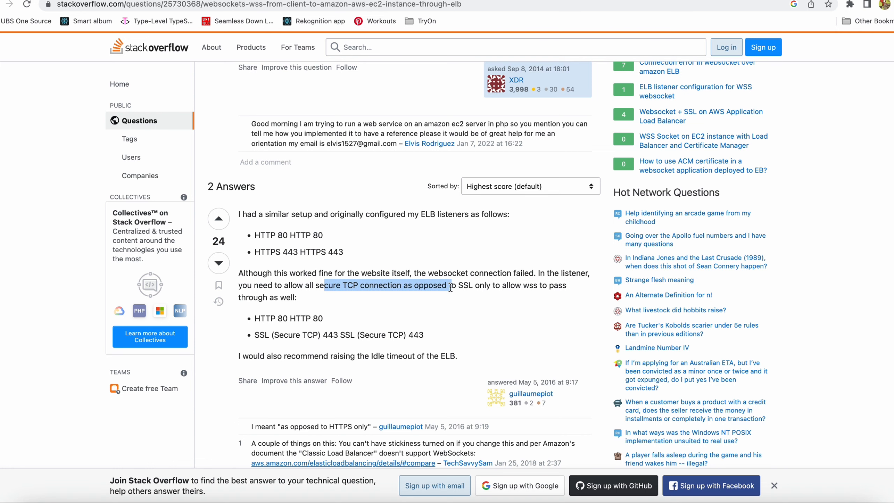
key("ctrl+Tab")
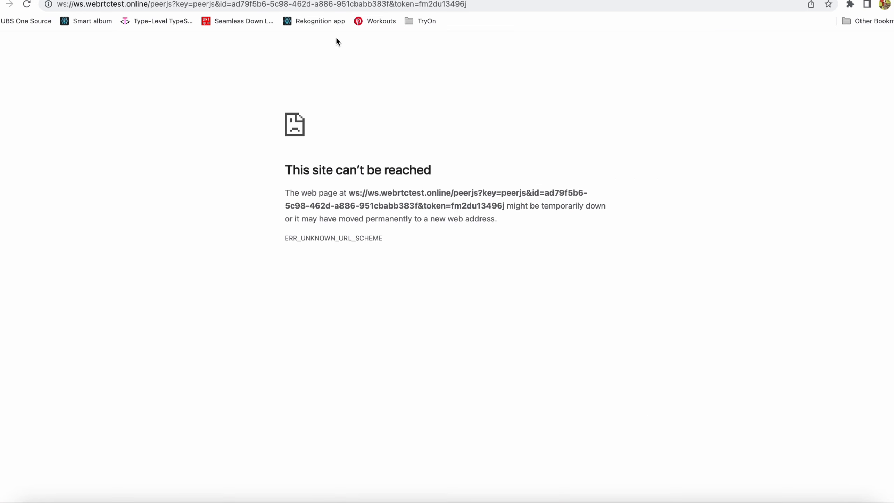
key("ctrl+Tab")
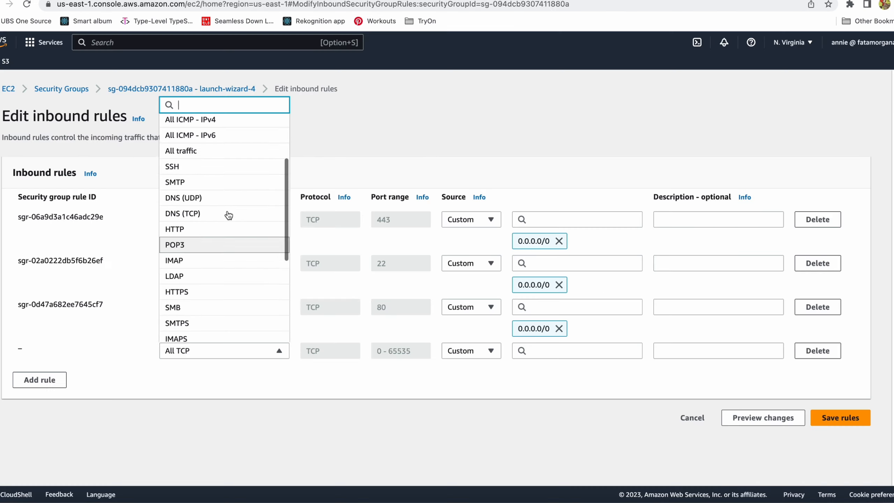
- Keep the new launch-wizard-4 rule as All TCP, set its source to 0.0.0.0/0 and save the rules
scroll(230, 216, "up", 5)
left_click(222, 185)
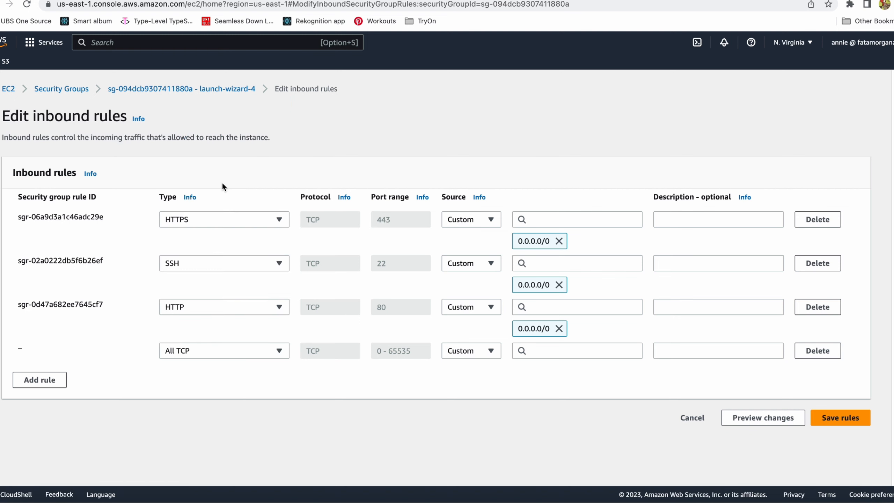
left_click(595, 352)
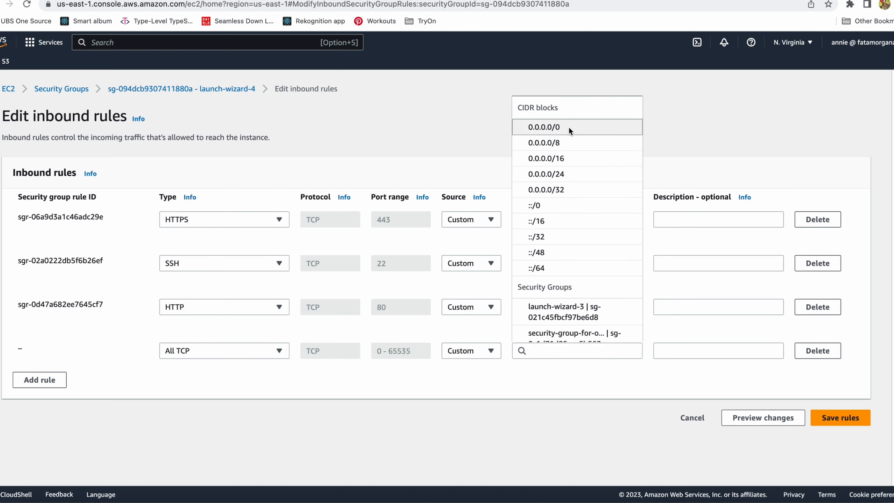
left_click(568, 126)
left_click(858, 439)
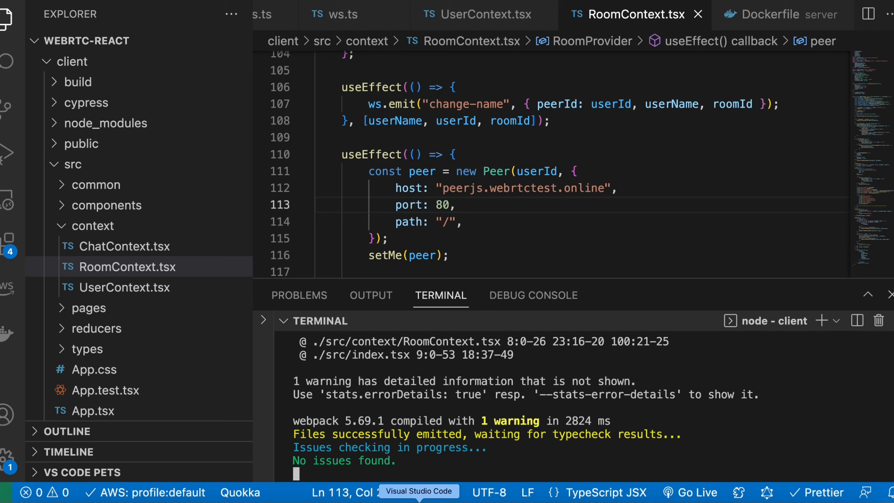
- In VS Code, delete the port line from the Peer options in RoomContext.tsx, save the file and check ws.ts
left_click(457, 205)
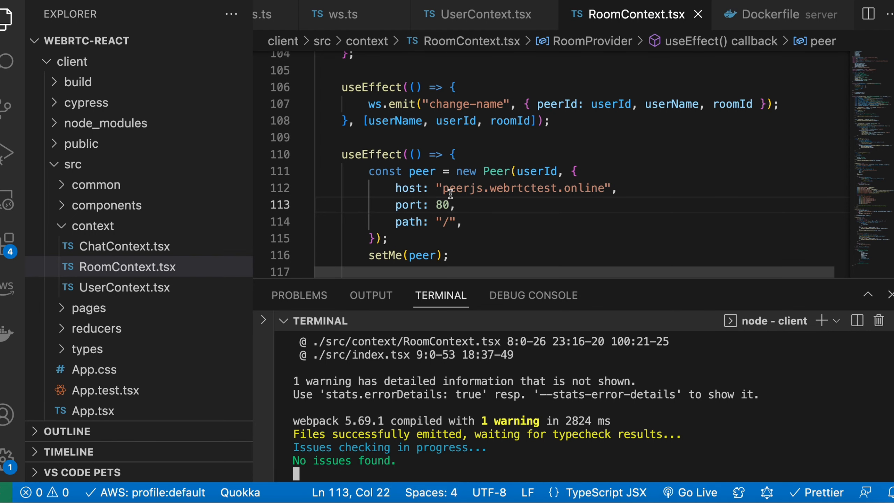
triple_click(457, 205)
key("BackSpace")
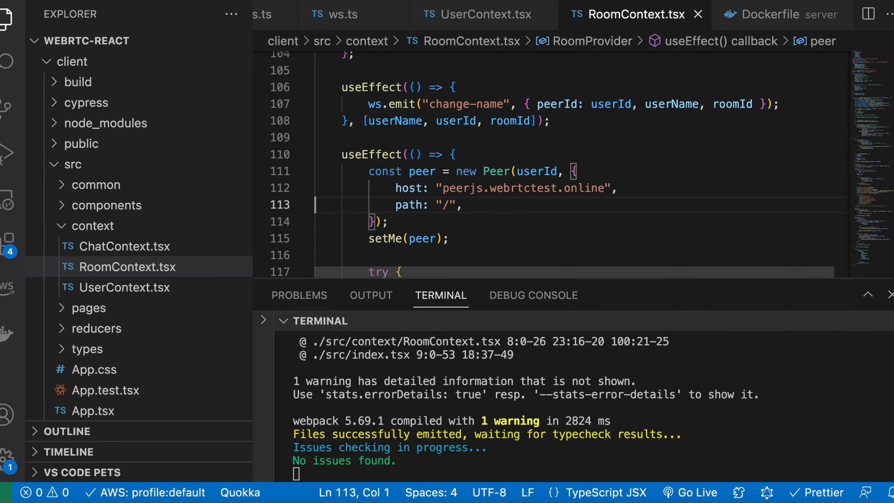
key("ctrl+s")
left_click(343, 14)
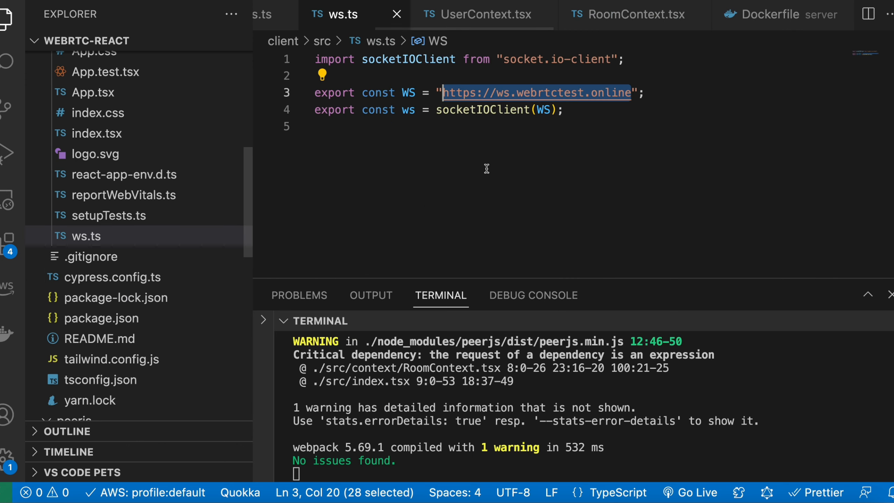
left_click(524, 110)
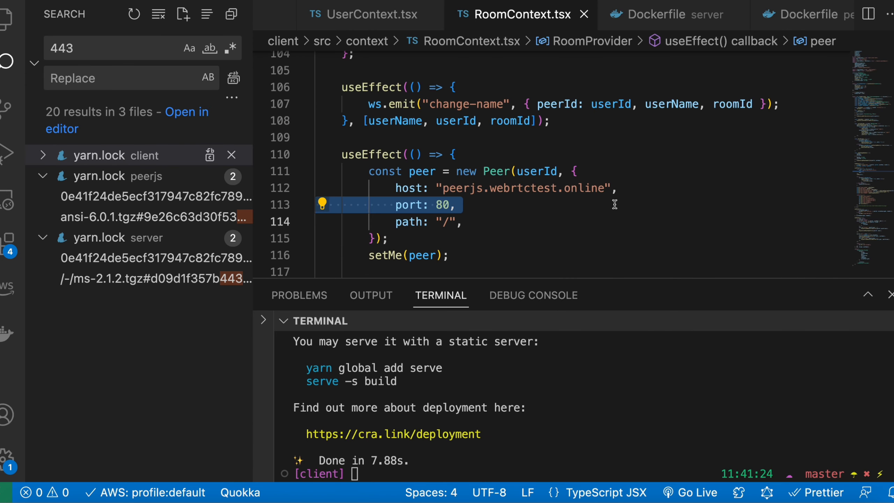
- Remove the "port: 80" line from the Peer options in RoomContext.tsx, review the host and path, and focus the client terminal
left_click(615, 204)
triple_click(453, 206)
key("BackSpace")
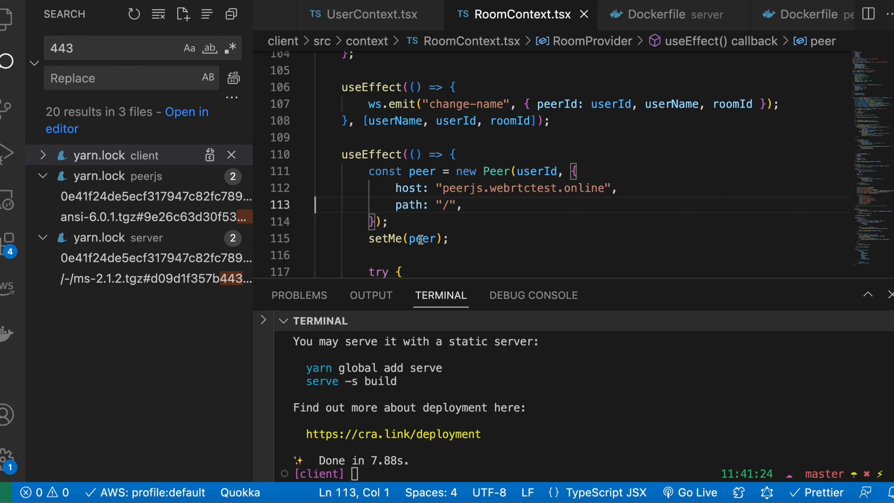
double_click(594, 188)
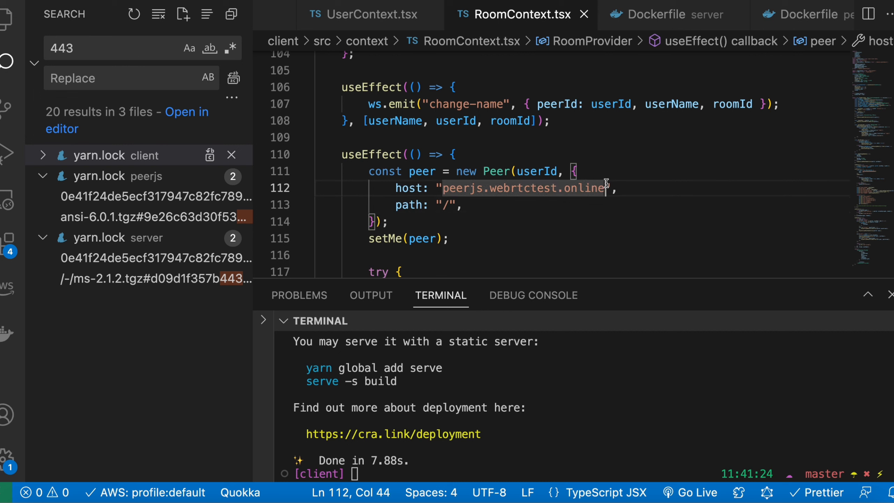
left_click(449, 206)
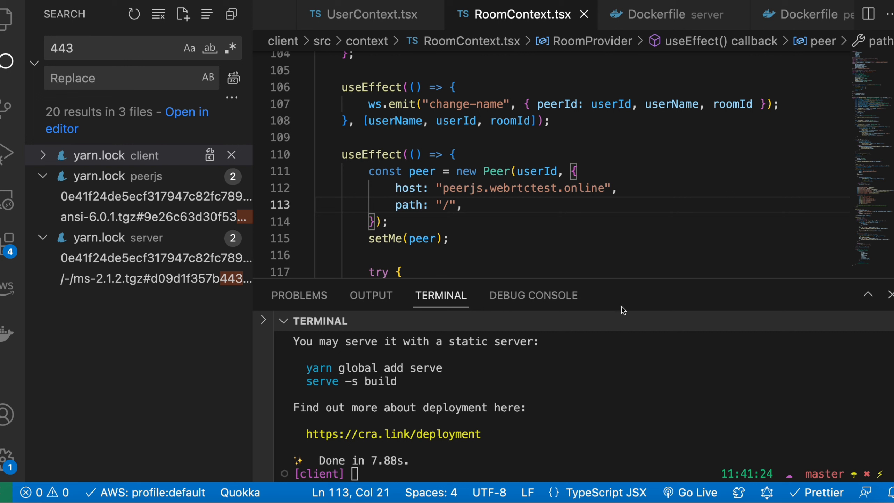
left_click(578, 407)
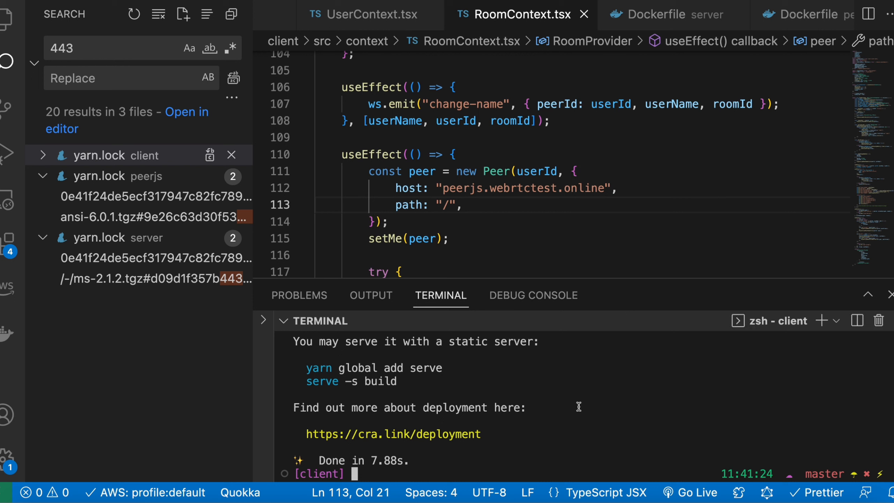
- Build the client with yarn build, then switch to Chrome and reload the room page on webrtctest.online
type("yarn build")
key("Return")
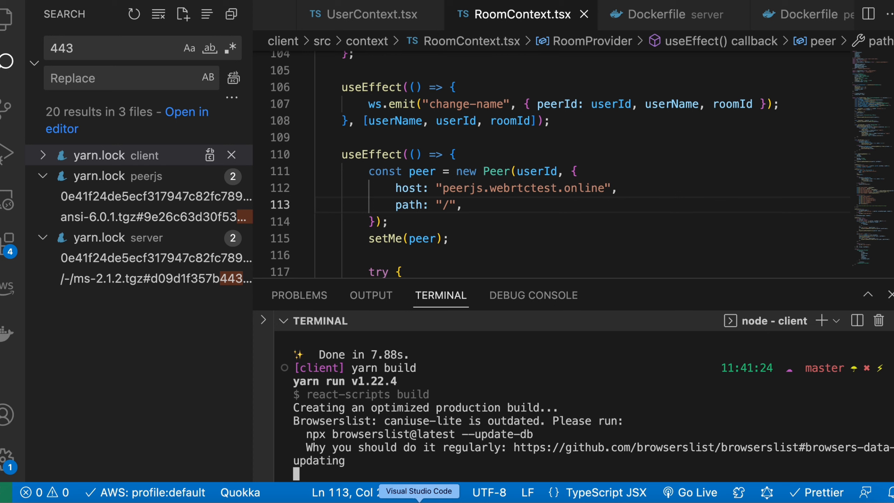
left_click(381, 500)
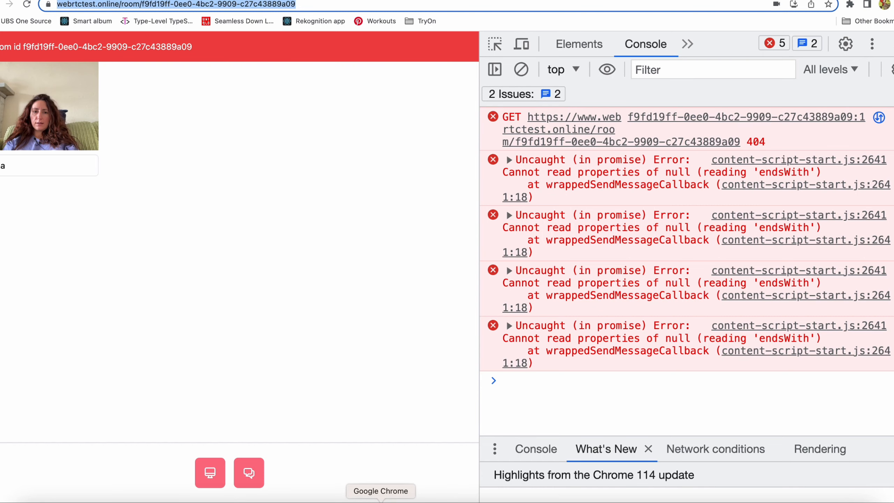
key("Return")
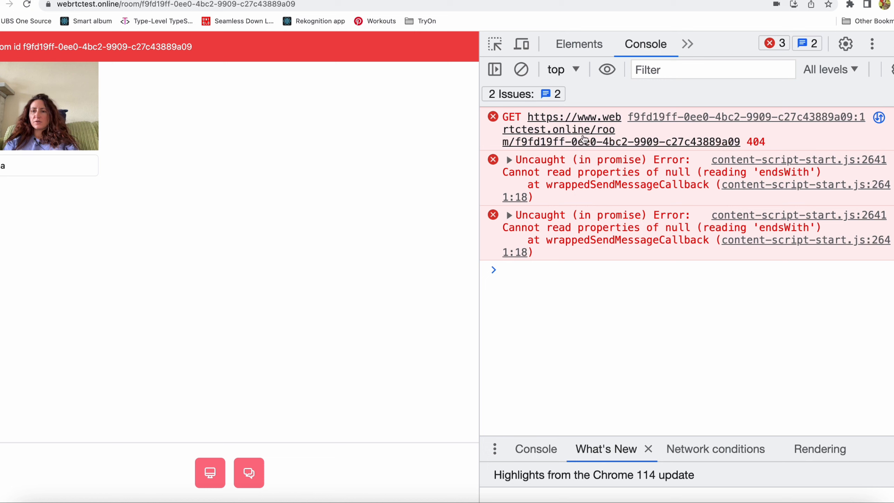
- Take the room's address from Chrome and open the same room in Safari
left_click(50, 165)
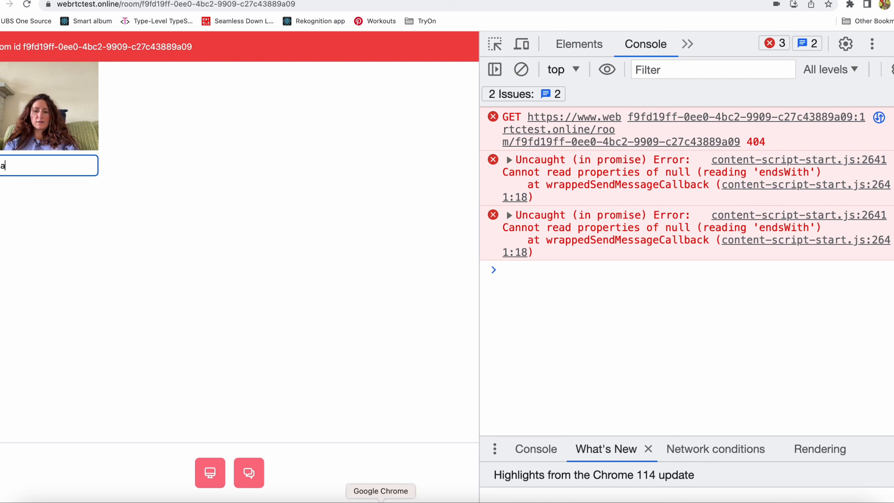
left_click(290, 3)
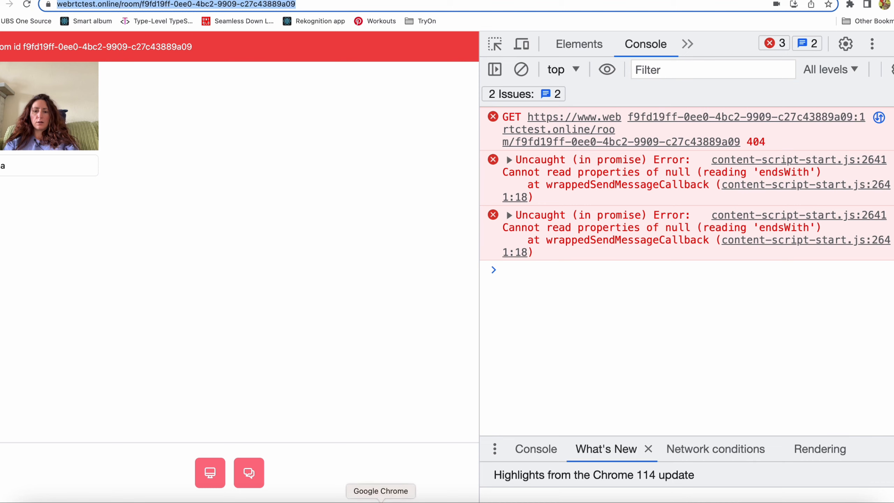
left_click(381, 501)
left_click(290, 4)
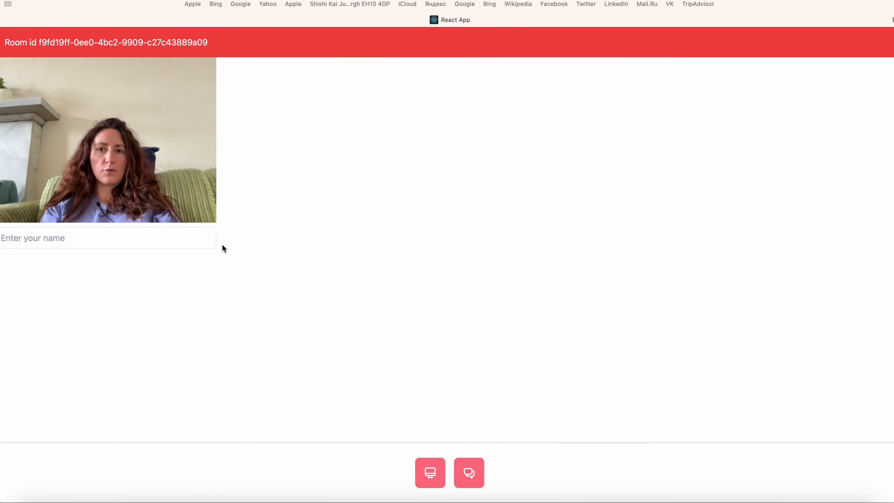
- Enter the second participant's name, ending in 2, below the own video in the Safari room
left_click(108, 239)
type("Anna")
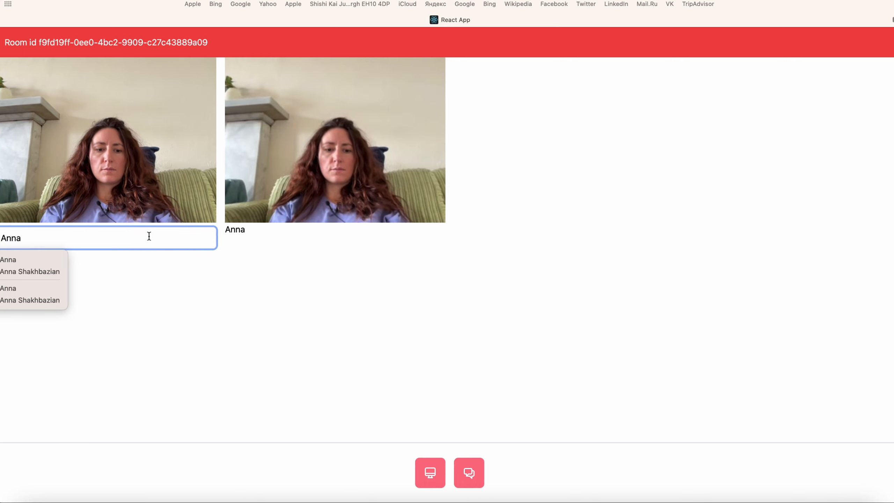
type(" 2")
left_click(165, 281)
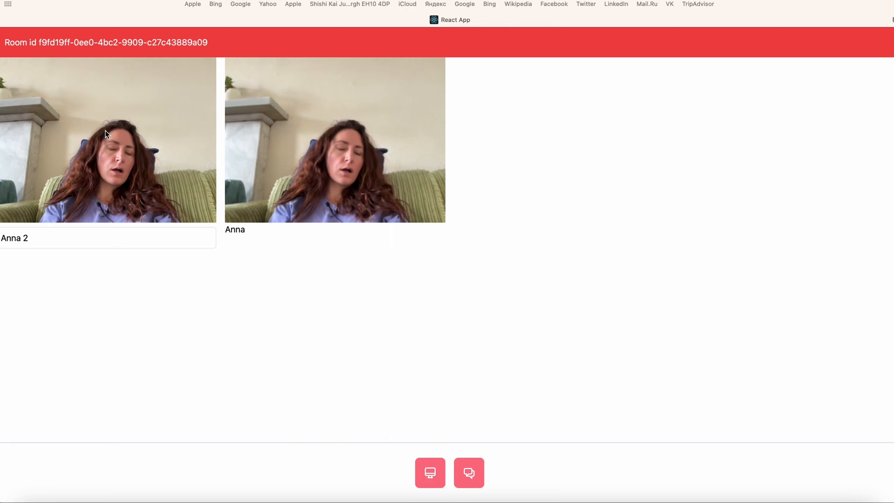
- Return to the room in Chrome and check its HTTPS address and the other participants' videos and names, including the iPhone
left_click(380, 500)
key("super+r")
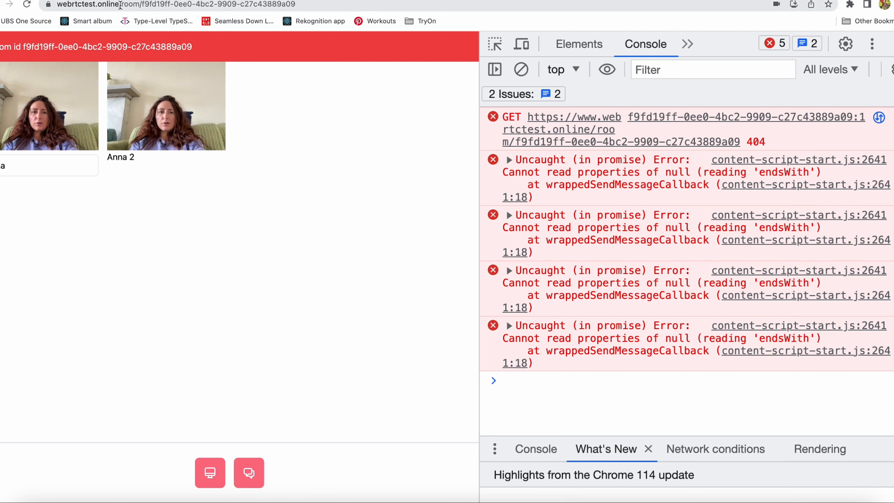
left_click_drag(120, 5, 1, 11)
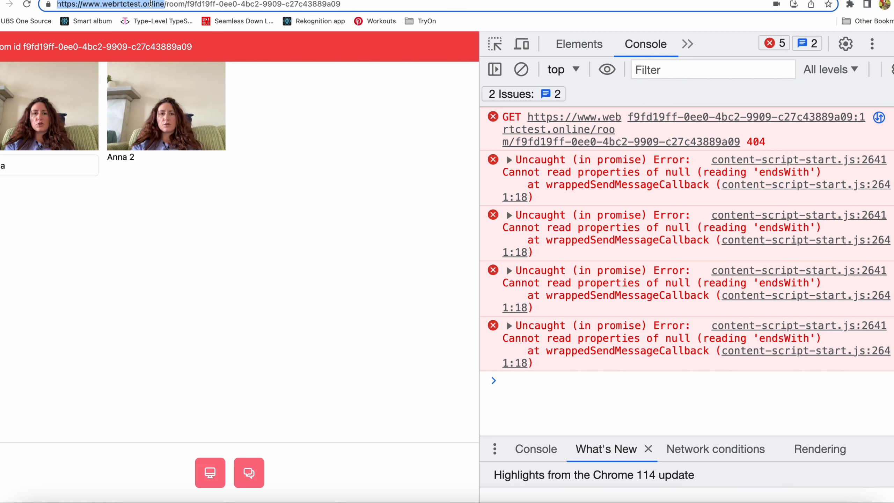
left_click_drag(150, 3, 117, 391)
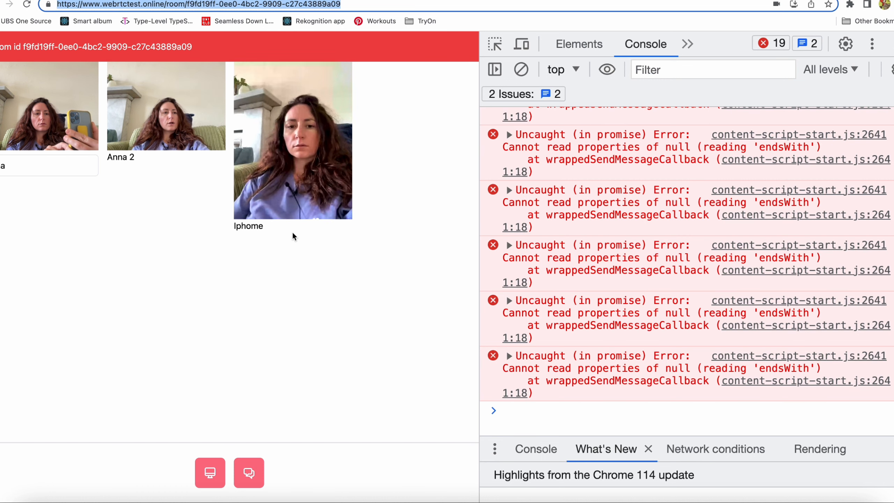
left_click(239, 238)
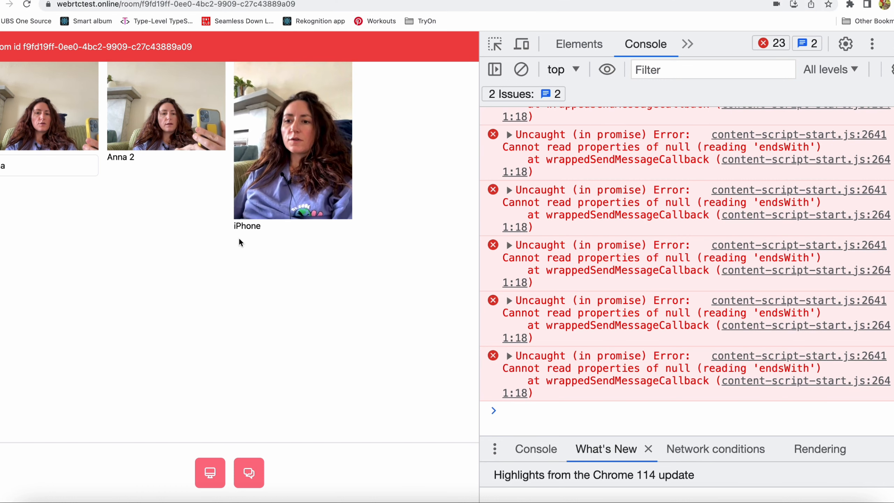
left_click_drag(239, 238, 274, 204)
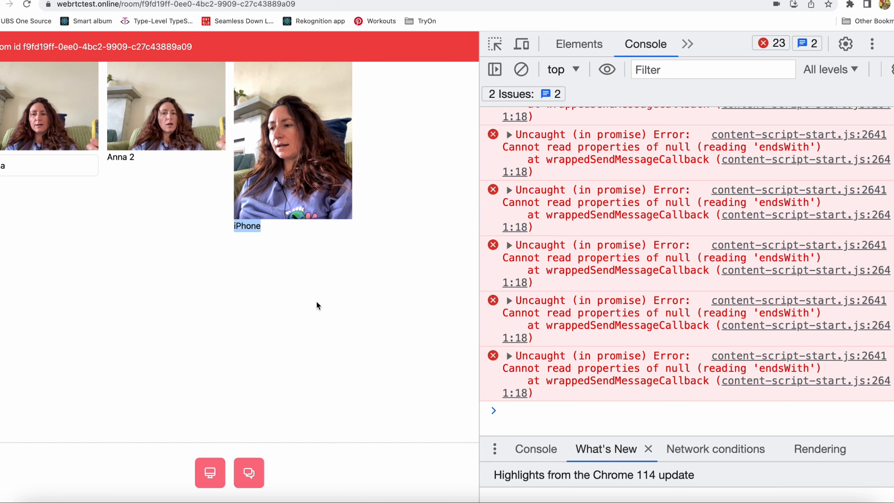
- View the site information for webrtctest.online to check the connection security, then close it
left_click(122, 5)
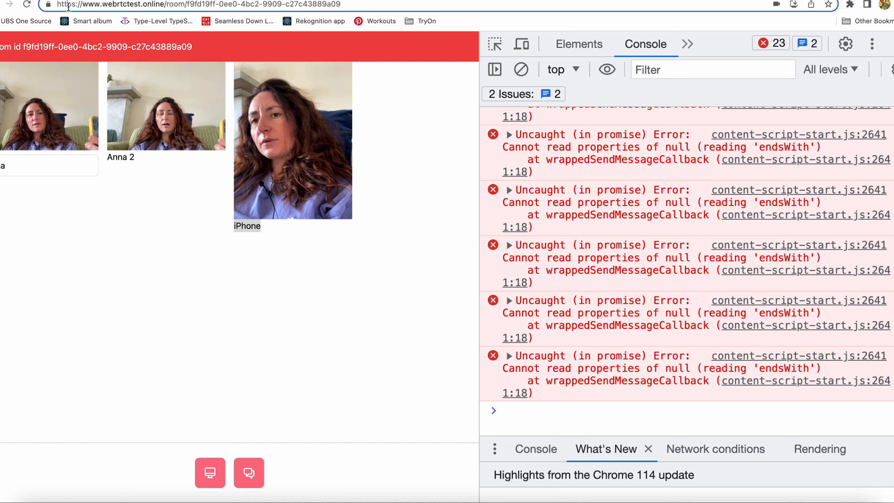
left_click(51, 5)
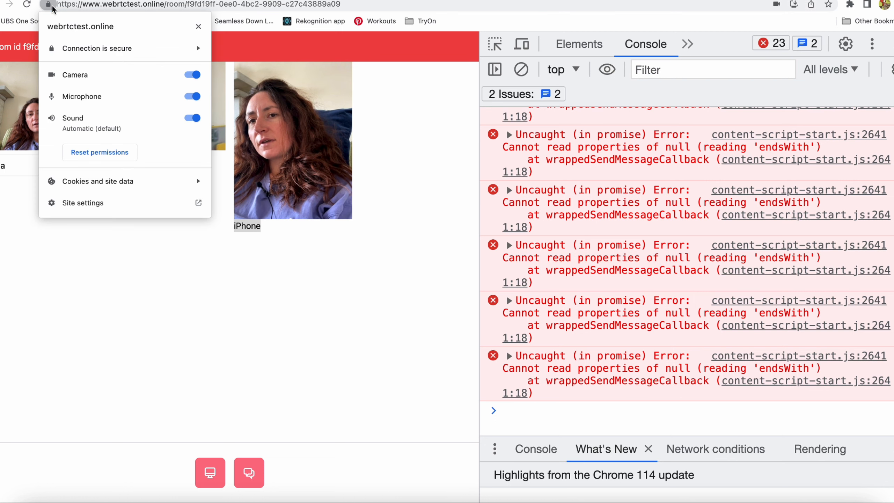
left_click(257, 334)
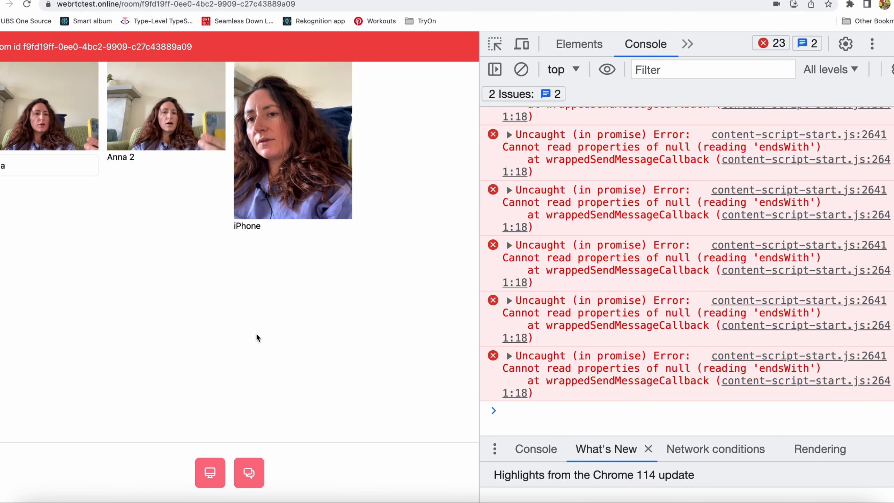